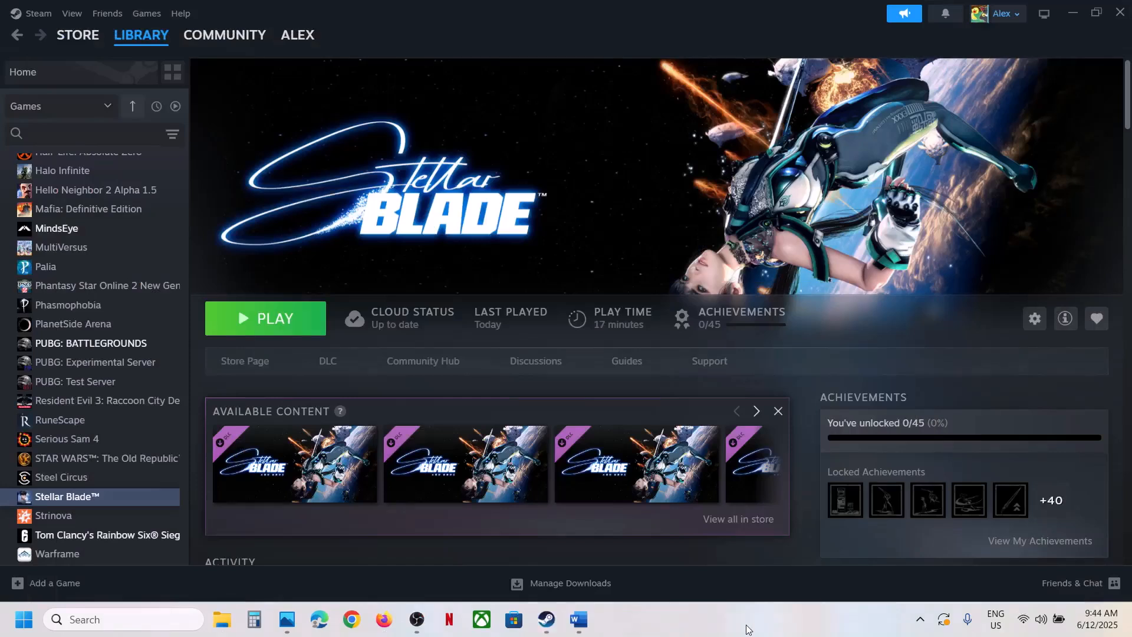
Step: Search Windows for steam and open the Steam app
{"action": "left_click", "coordinate": [32, 13]}
{"action": "left_click", "coordinate": [118, 618]}
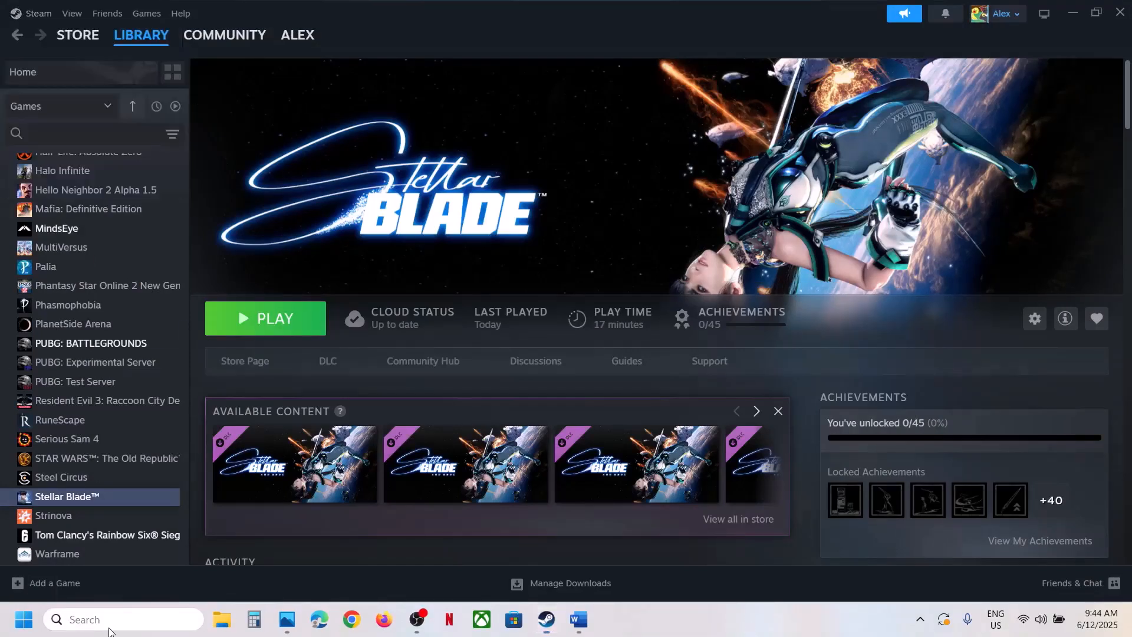
{"action": "type", "text": "steam"}
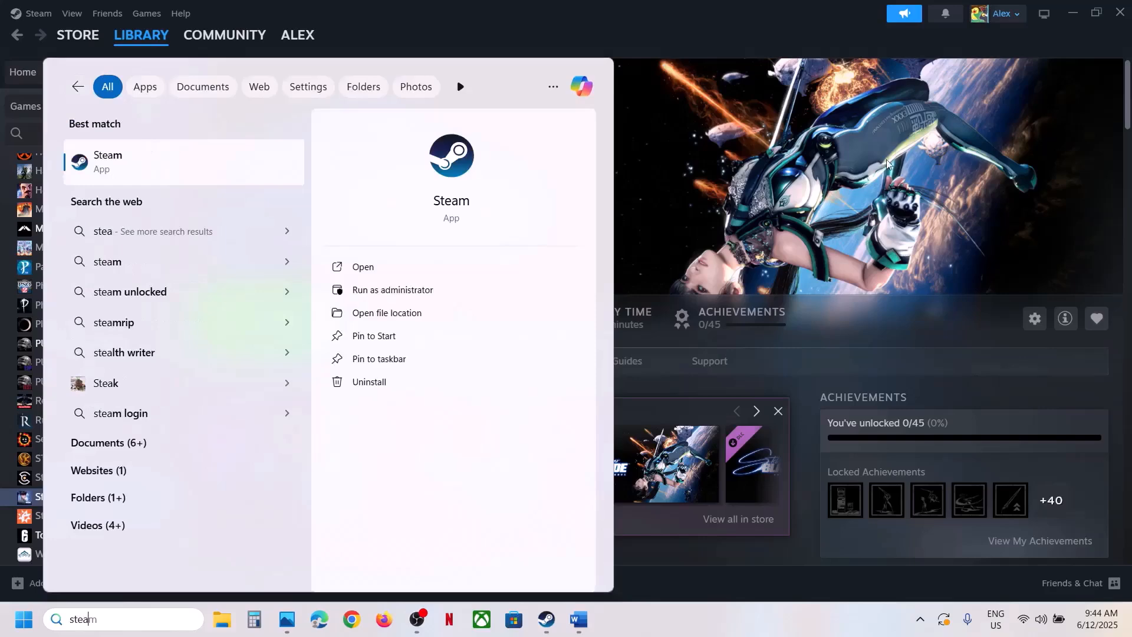
{"action": "left_click", "coordinate": [148, 149]}
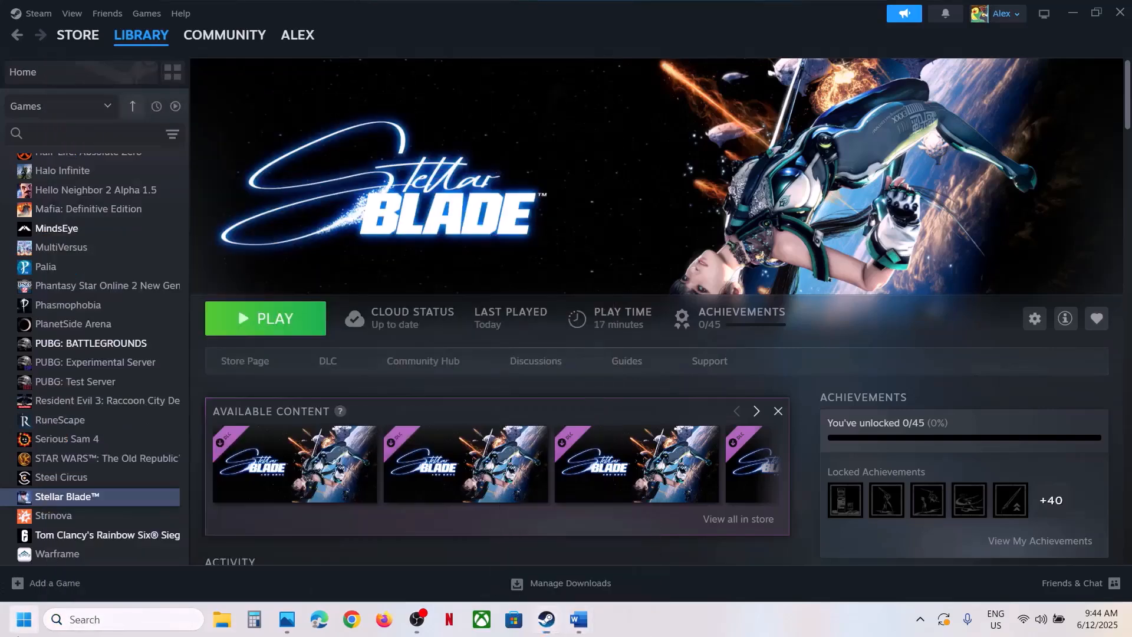
Step: View the Windows power options that include Restart, and dismiss them without choosing one
{"action": "left_click", "coordinate": [24, 619]}
{"action": "left_click", "coordinate": [430, 568]}
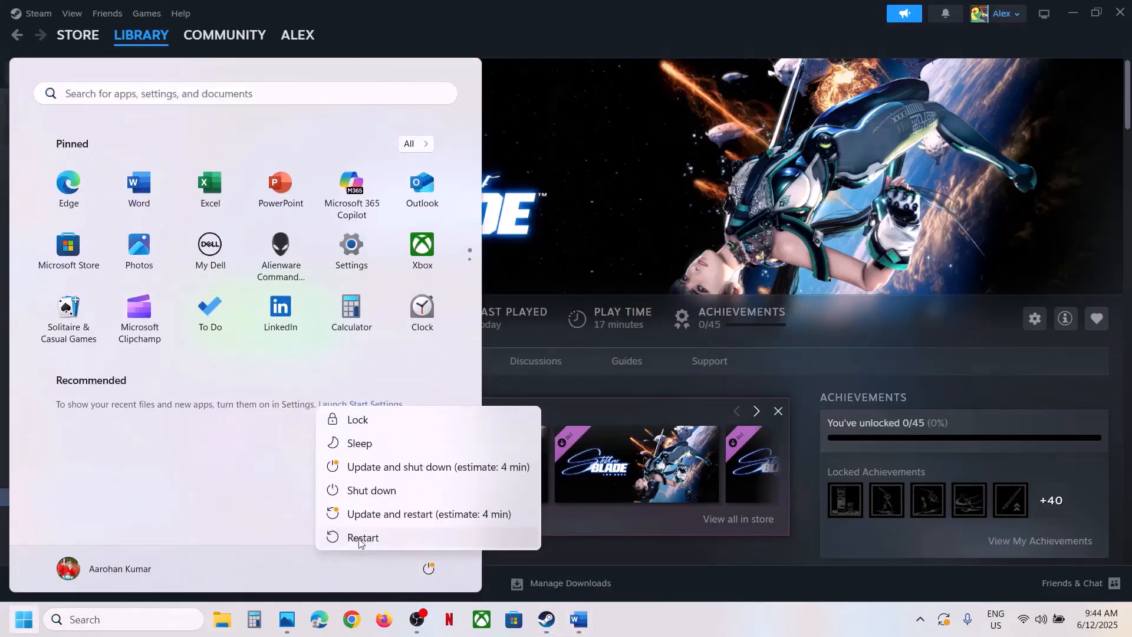
{"action": "left_click", "coordinate": [731, 165]}
{"action": "left_click", "coordinate": [731, 165]}
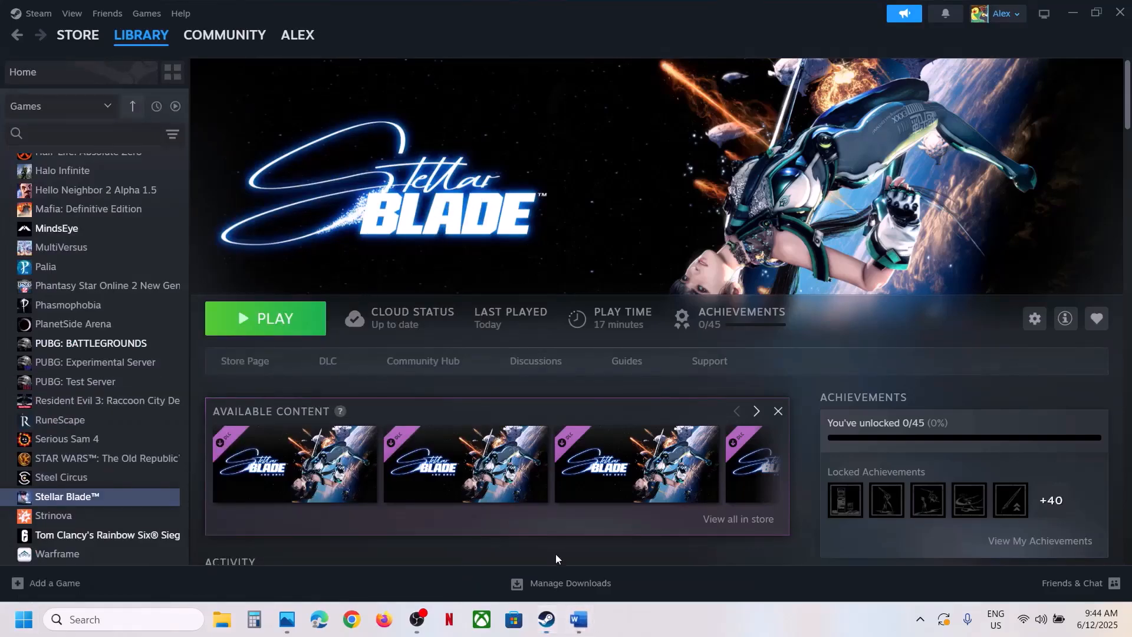
Step: Switch to the Word document Step 1 and highlight the text "Update the system BIOS" in Step 2
{"action": "left_click", "coordinate": [577, 616]}
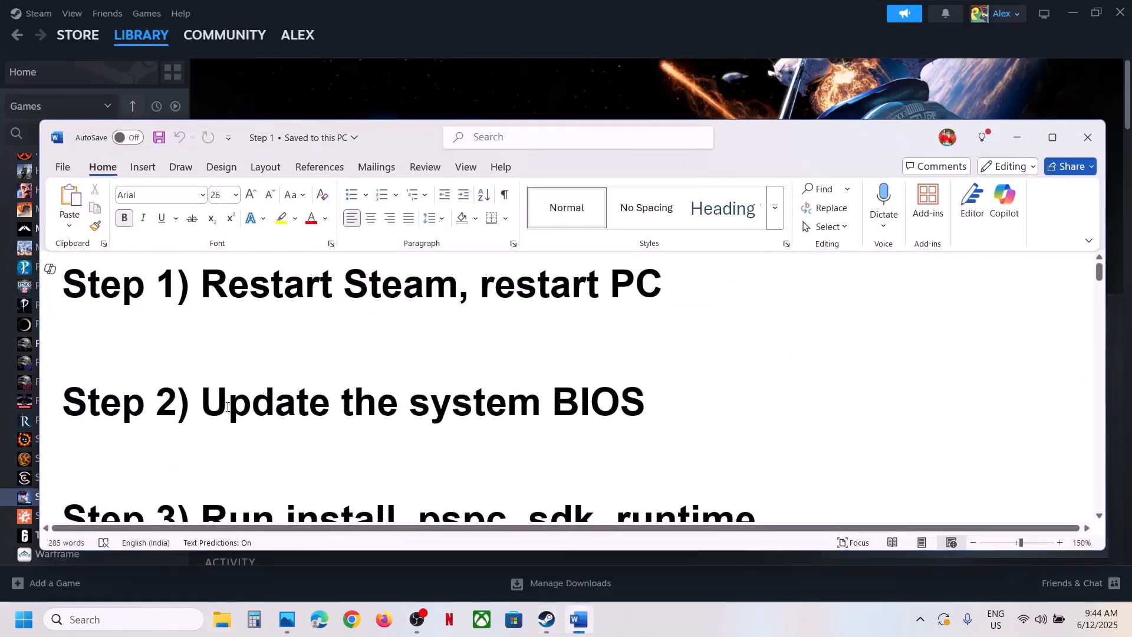
{"action": "left_click_drag", "start_coordinate": [228, 407], "coordinate": [672, 392]}
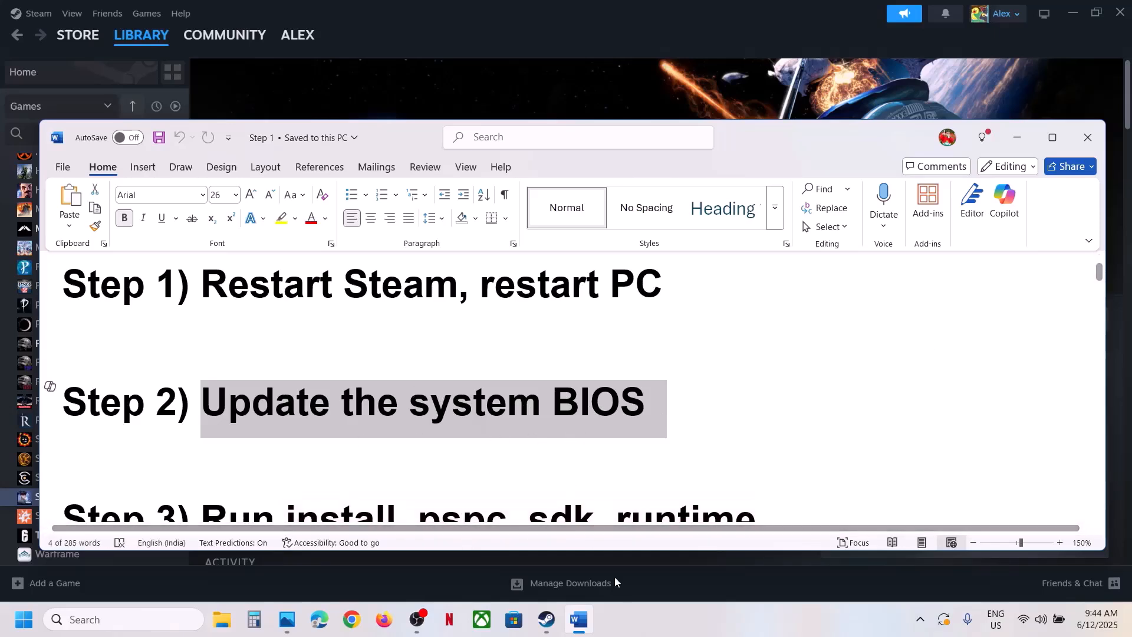
{"action": "left_click", "coordinate": [661, 628]}
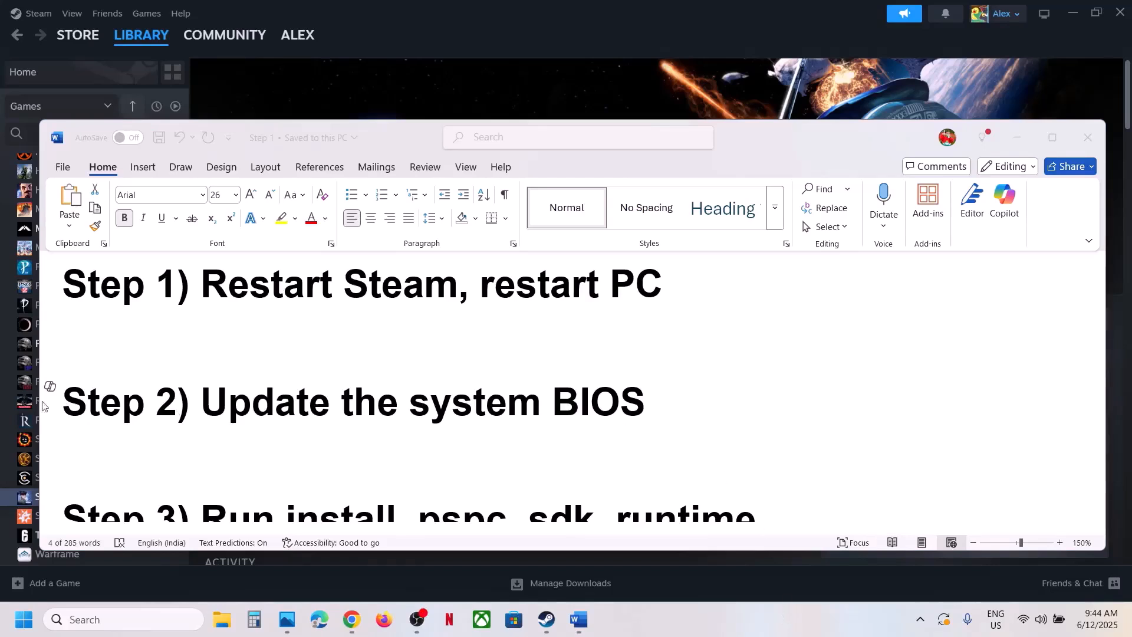
{"action": "left_click", "coordinate": [243, 412]}
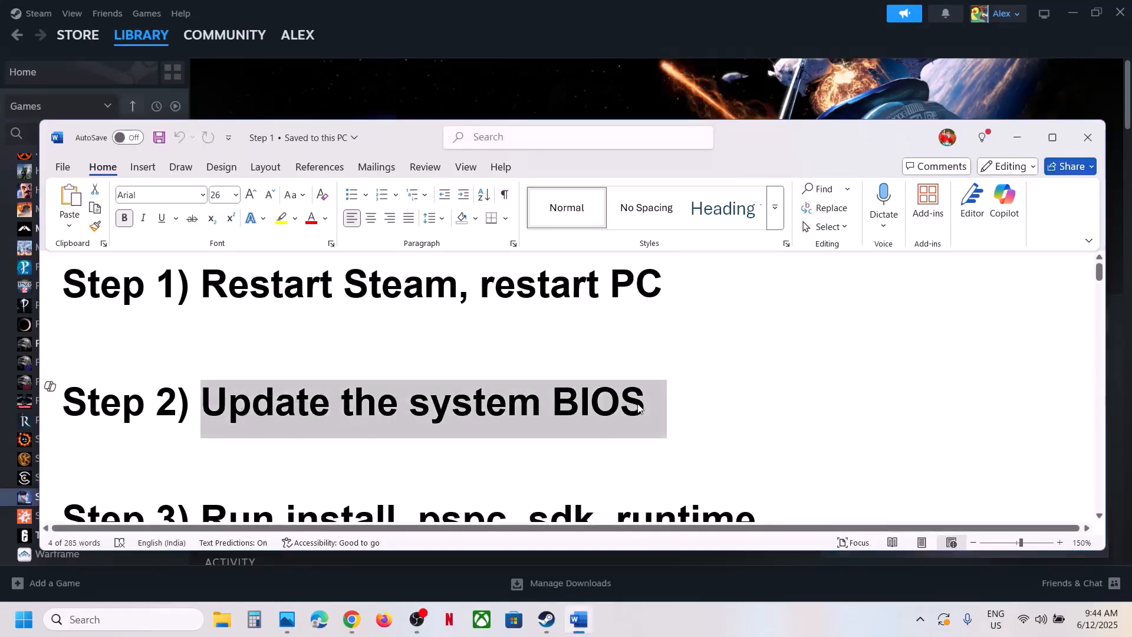
{"action": "left_click", "coordinate": [508, 413]}
{"action": "triple_click", "coordinate": [645, 427]}
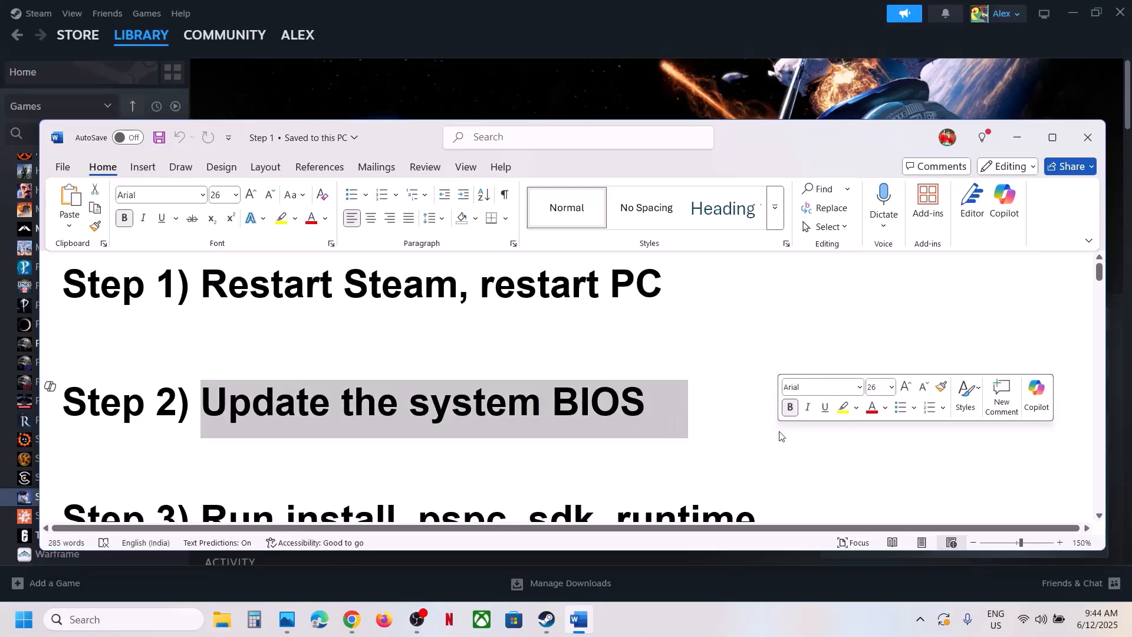
Step: Switch to Chrome and browse all products on the Dell Support page to the Laptops category under Computers
{"action": "left_click", "coordinate": [352, 616]}
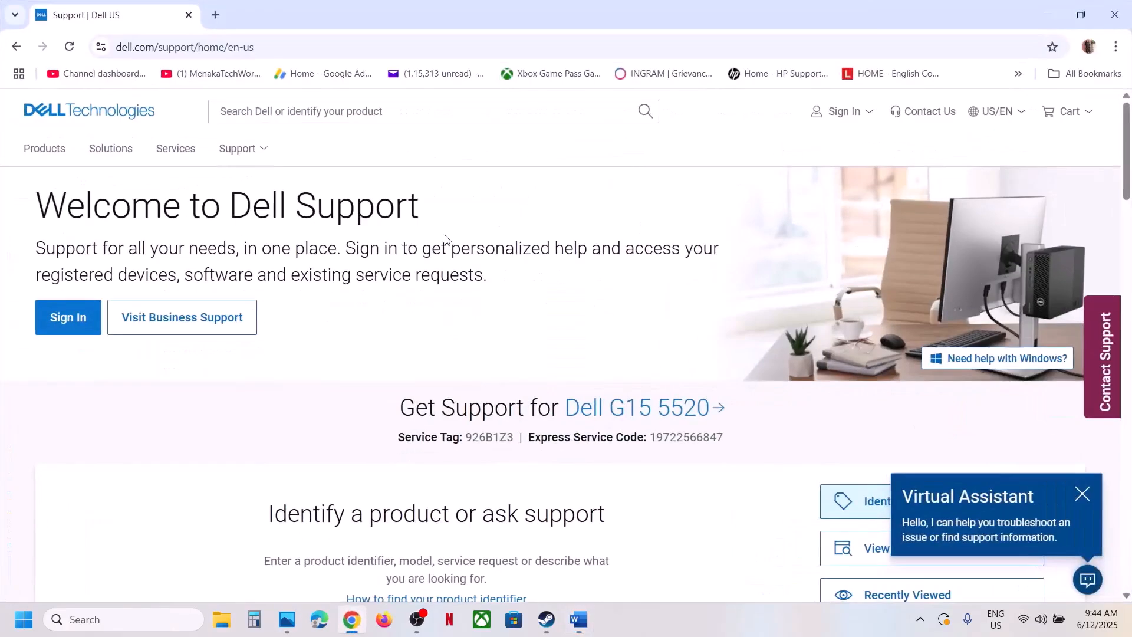
{"action": "scroll", "coordinate": [717, 350], "scroll_direction": "down", "scroll_amount": 5}
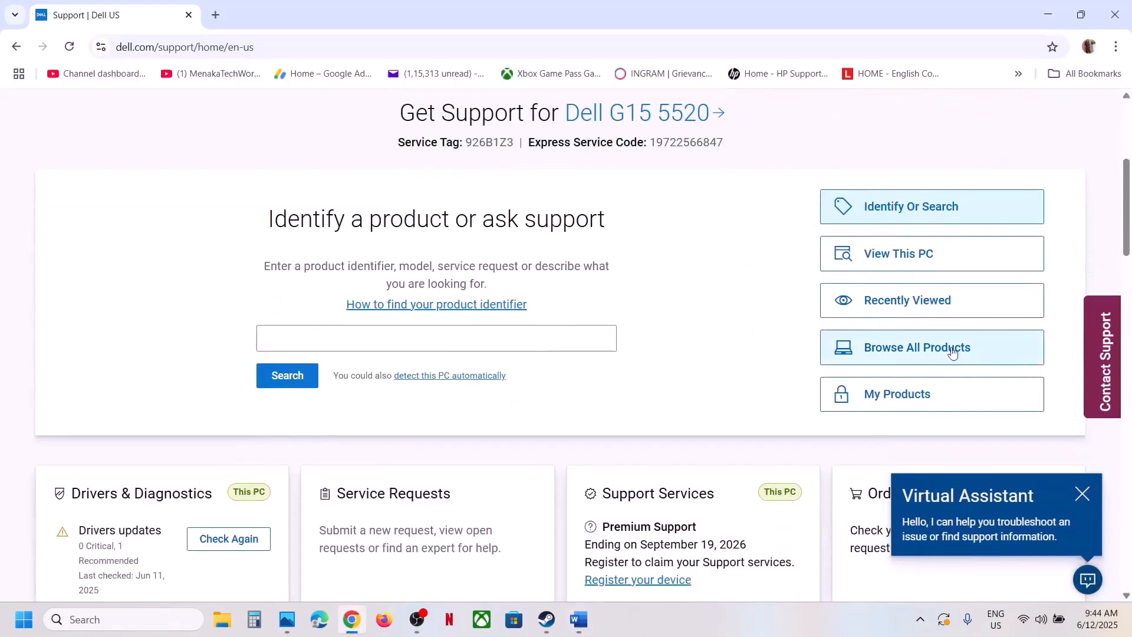
{"action": "left_click", "coordinate": [1032, 341]}
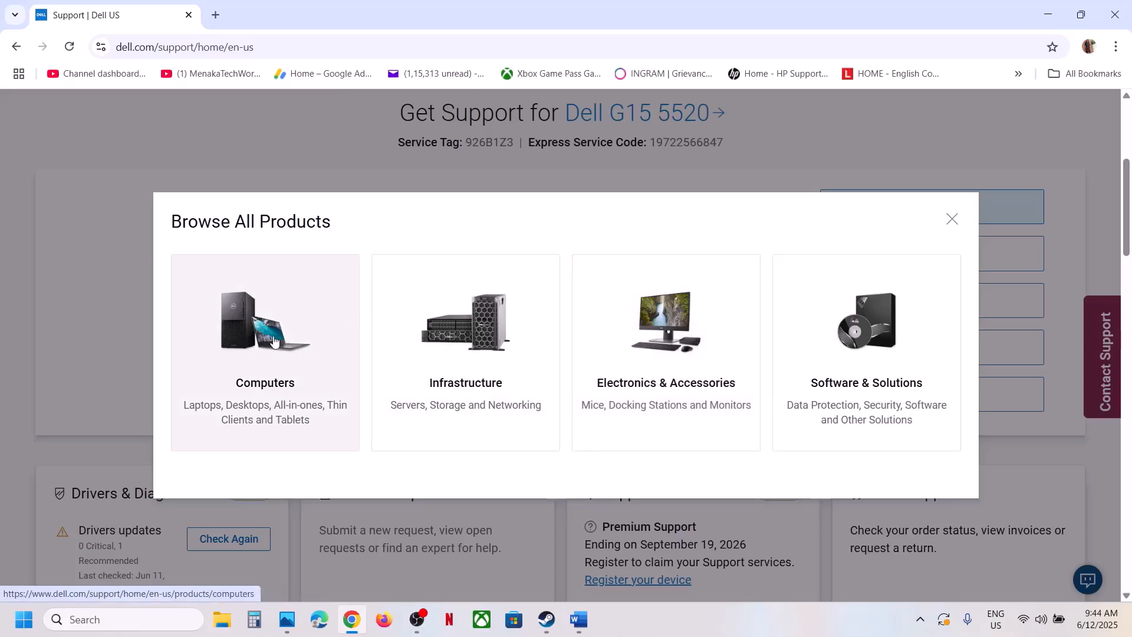
{"action": "left_click", "coordinate": [273, 341]}
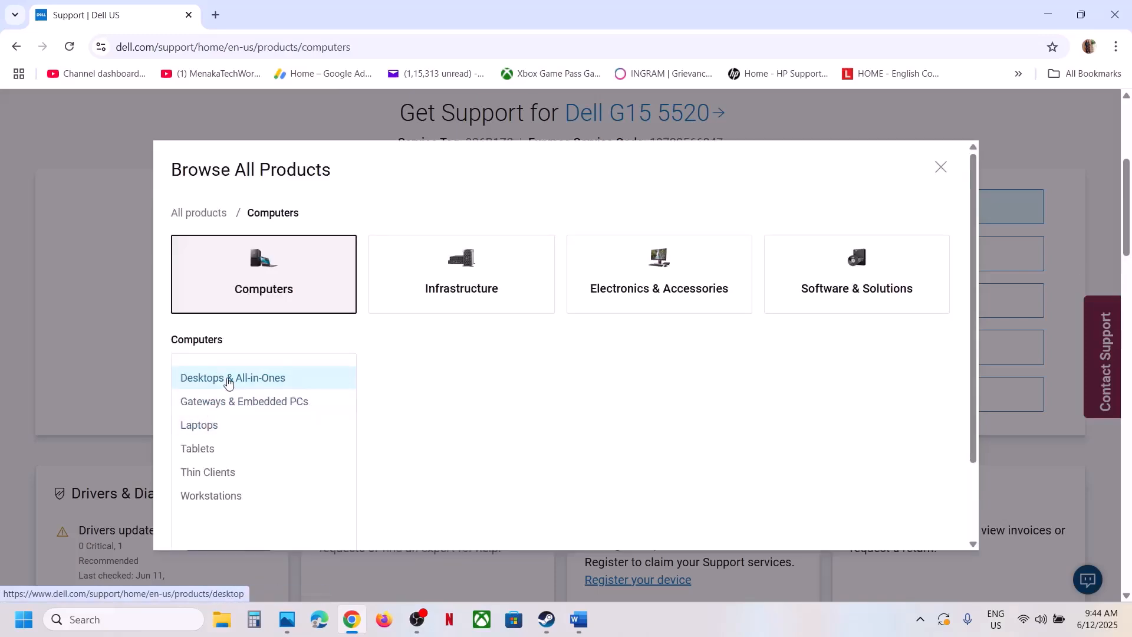
{"action": "left_click", "coordinate": [219, 435]}
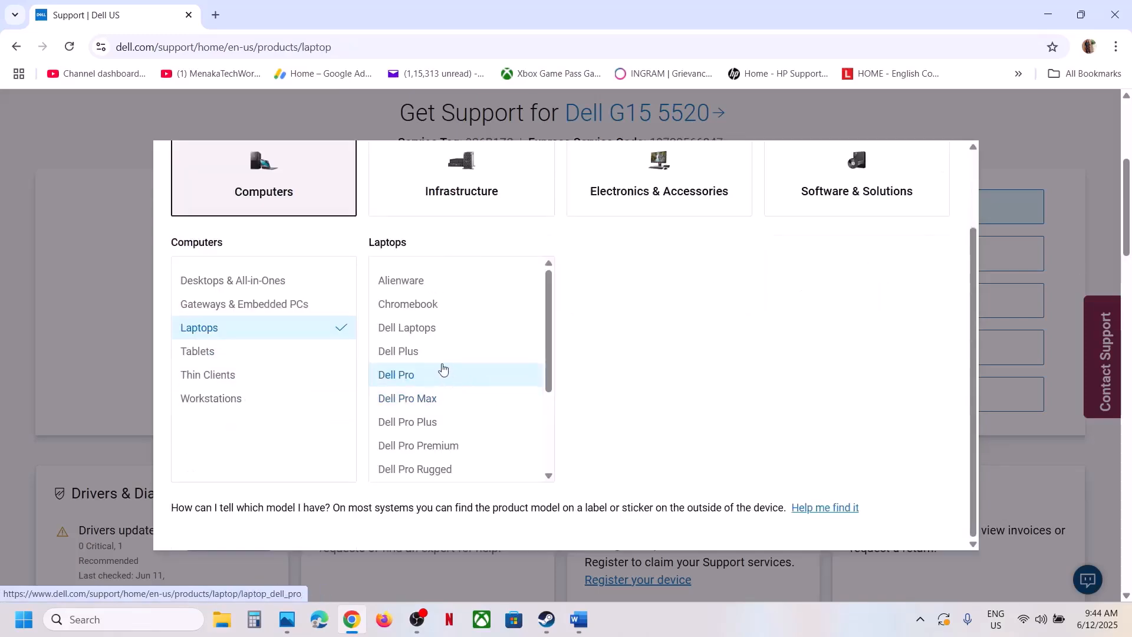
Step: Choose the Dell G15 5510 from the G Series laptops and open its support page
{"action": "scroll", "coordinate": [448, 397], "scroll_direction": "down", "scroll_amount": 3}
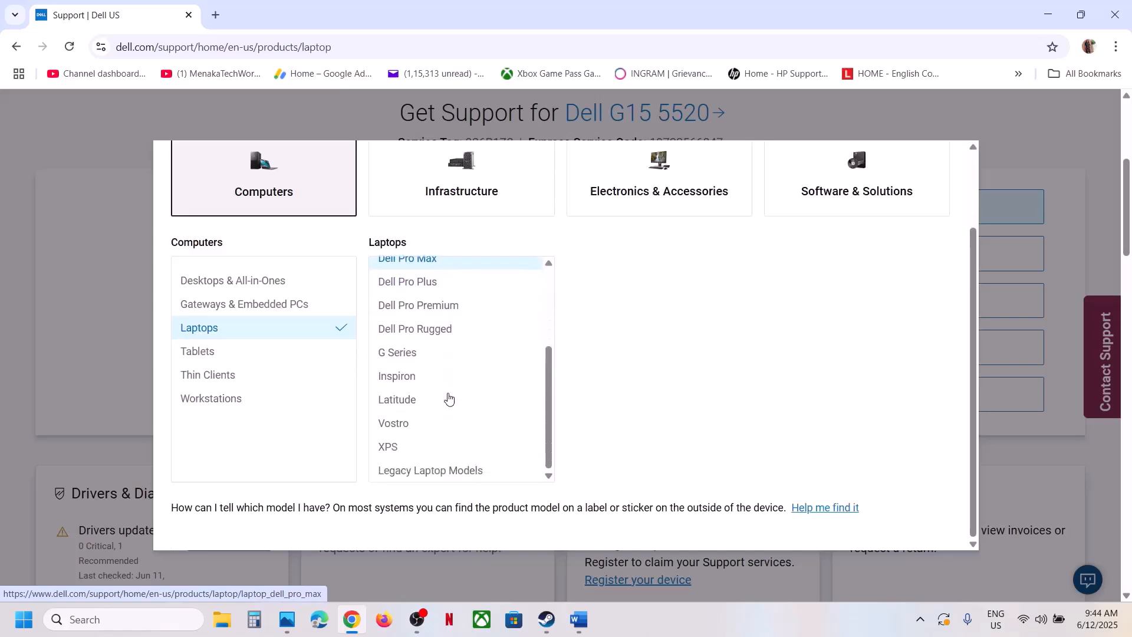
{"action": "scroll", "coordinate": [447, 396], "scroll_direction": "up", "scroll_amount": 3}
{"action": "scroll", "coordinate": [437, 399], "scroll_direction": "down", "scroll_amount": 2}
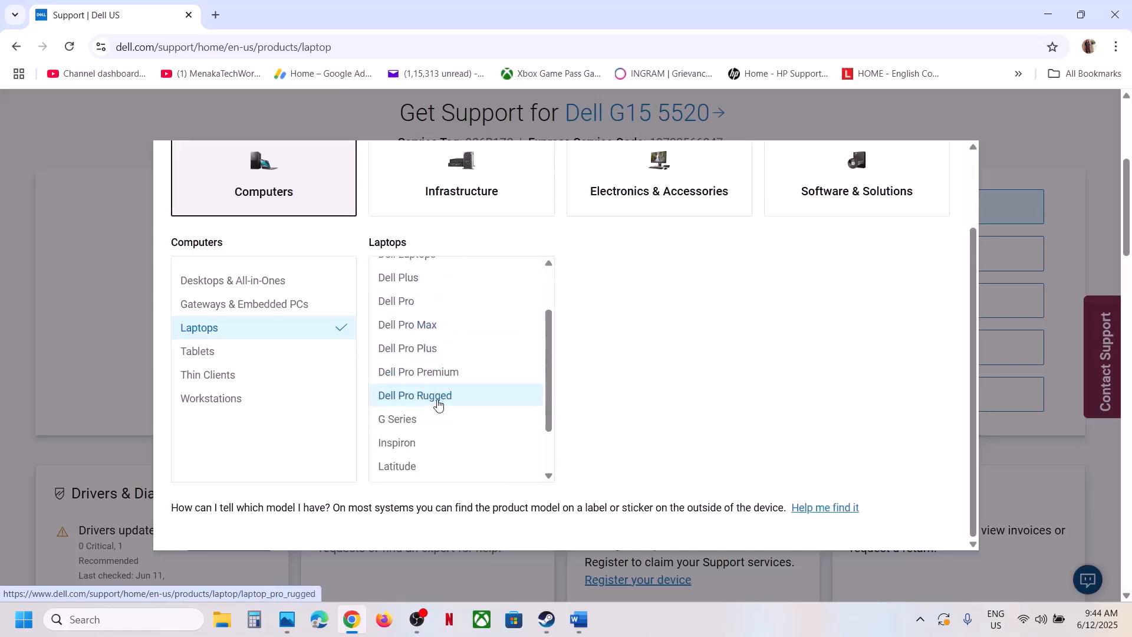
{"action": "left_click", "coordinate": [406, 416]}
{"action": "left_click", "coordinate": [642, 288]}
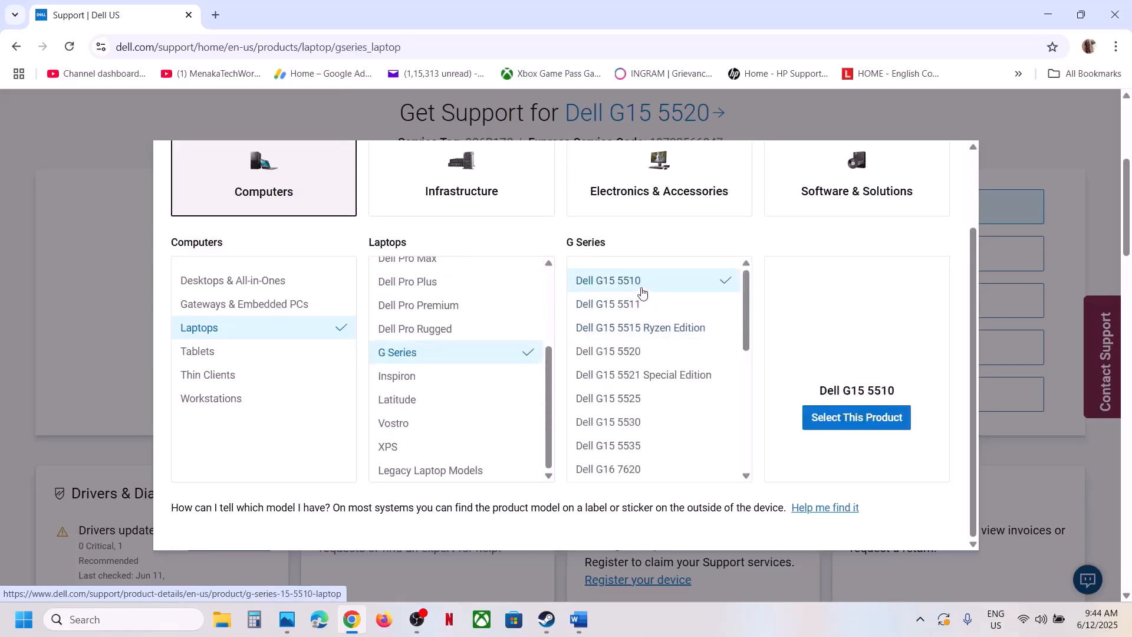
{"action": "left_click", "coordinate": [858, 420]}
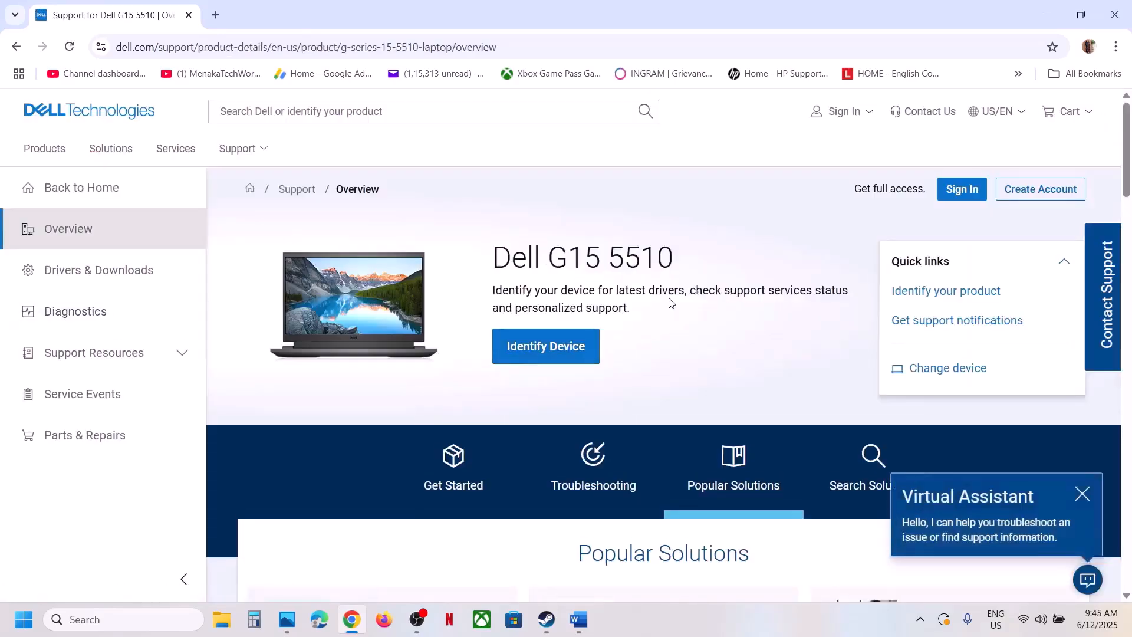
Step: Open the laptop's Drivers & Downloads page and display the list for finding specific drivers
{"action": "scroll", "coordinate": [670, 303], "scroll_direction": "down", "scroll_amount": 3}
{"action": "left_click", "coordinate": [80, 193]}
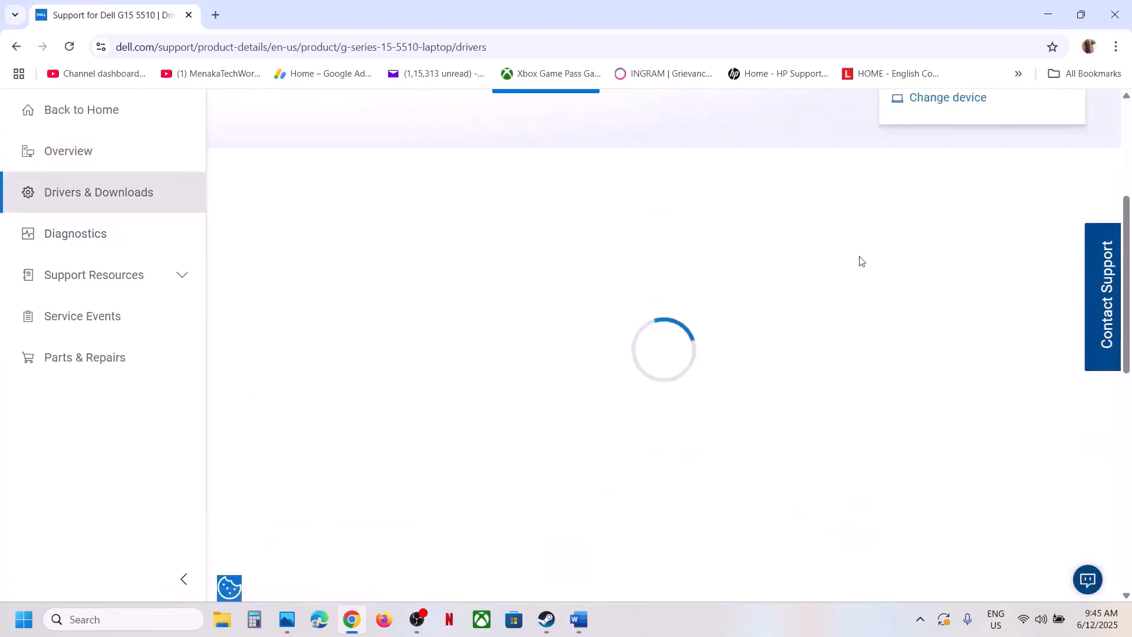
{"action": "scroll", "coordinate": [790, 301], "scroll_direction": "down", "scroll_amount": 2}
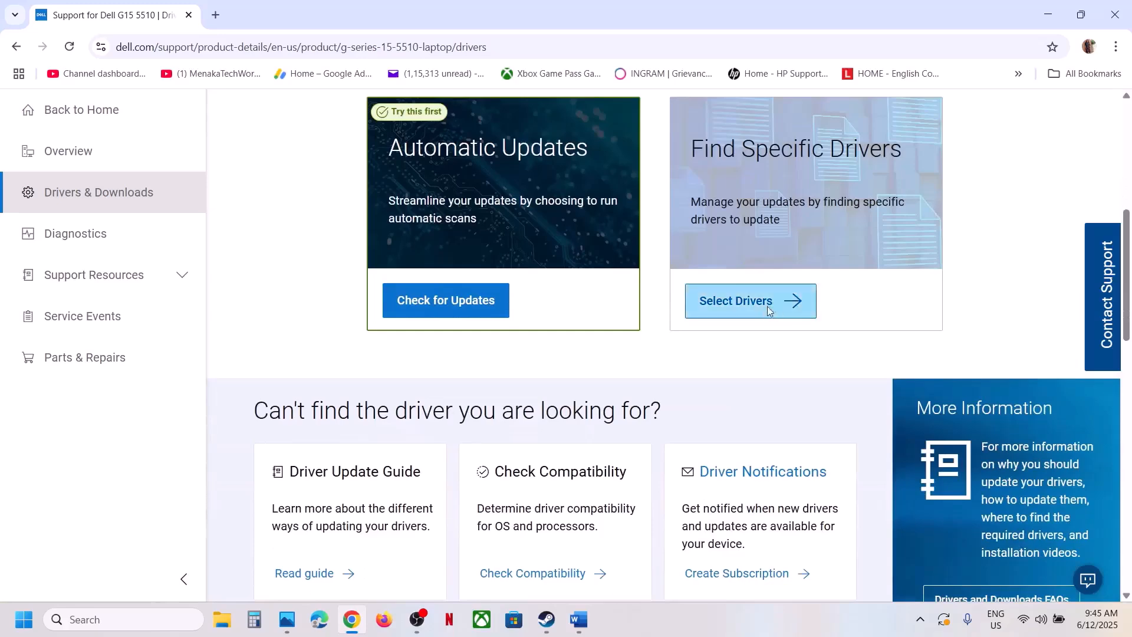
{"action": "left_click", "coordinate": [768, 308]}
{"action": "scroll", "coordinate": [849, 289], "scroll_direction": "down", "scroll_amount": 2}
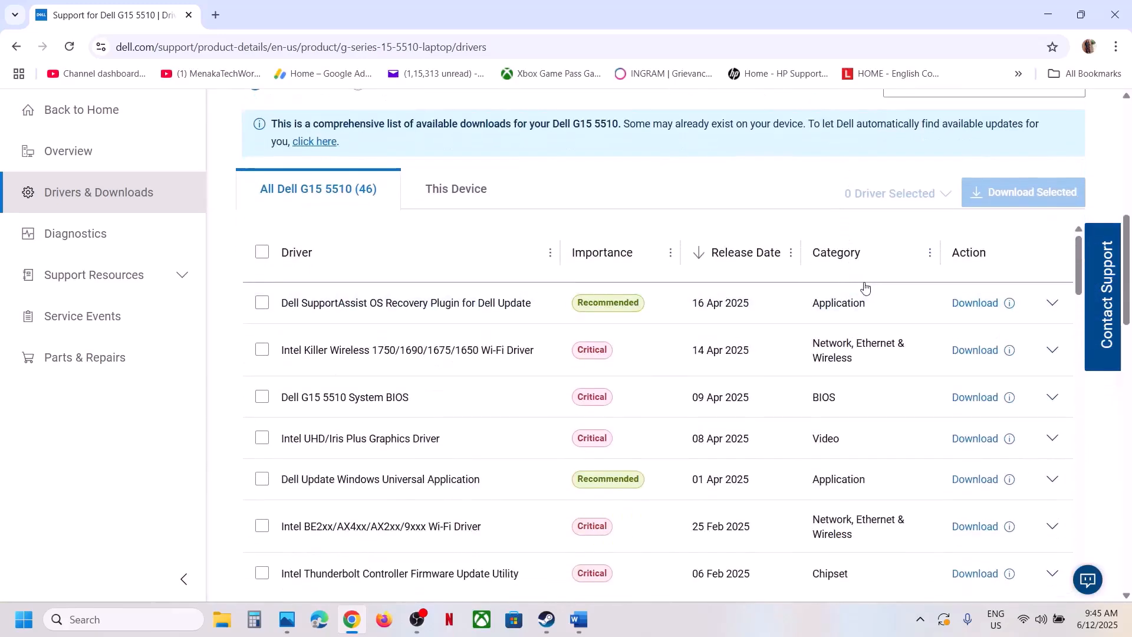
Step: Filter the drivers by the Windows 11 operating system and download the Dell G15 5510 System BIOS
{"action": "scroll", "coordinate": [865, 287], "scroll_direction": "up", "scroll_amount": 2}
{"action": "left_click", "coordinate": [767, 138]}
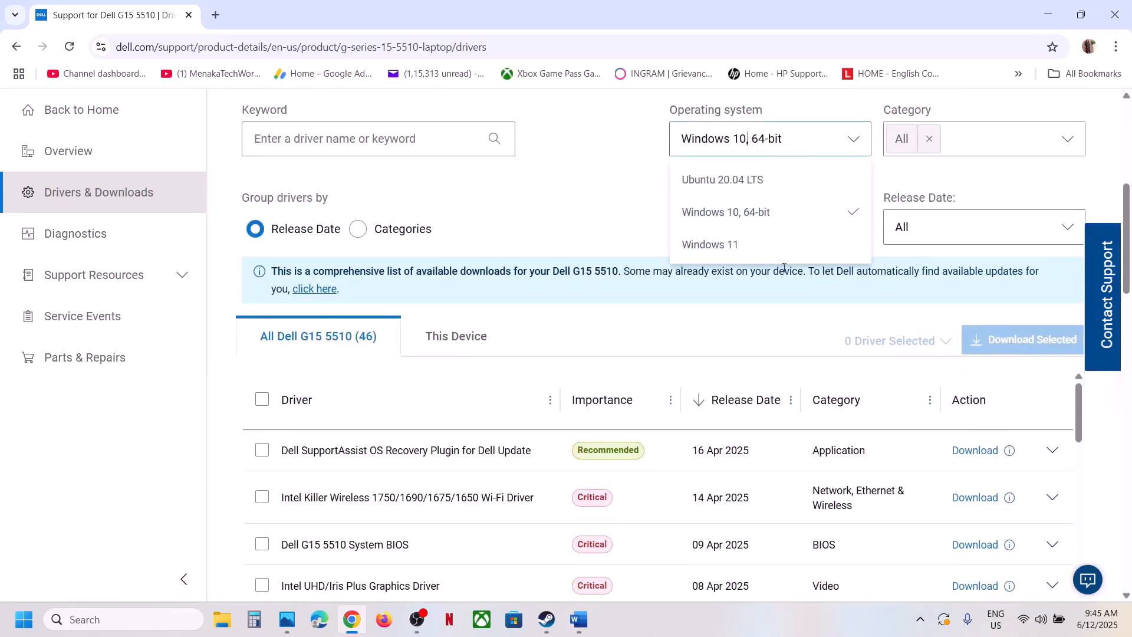
{"action": "left_click", "coordinate": [726, 245]}
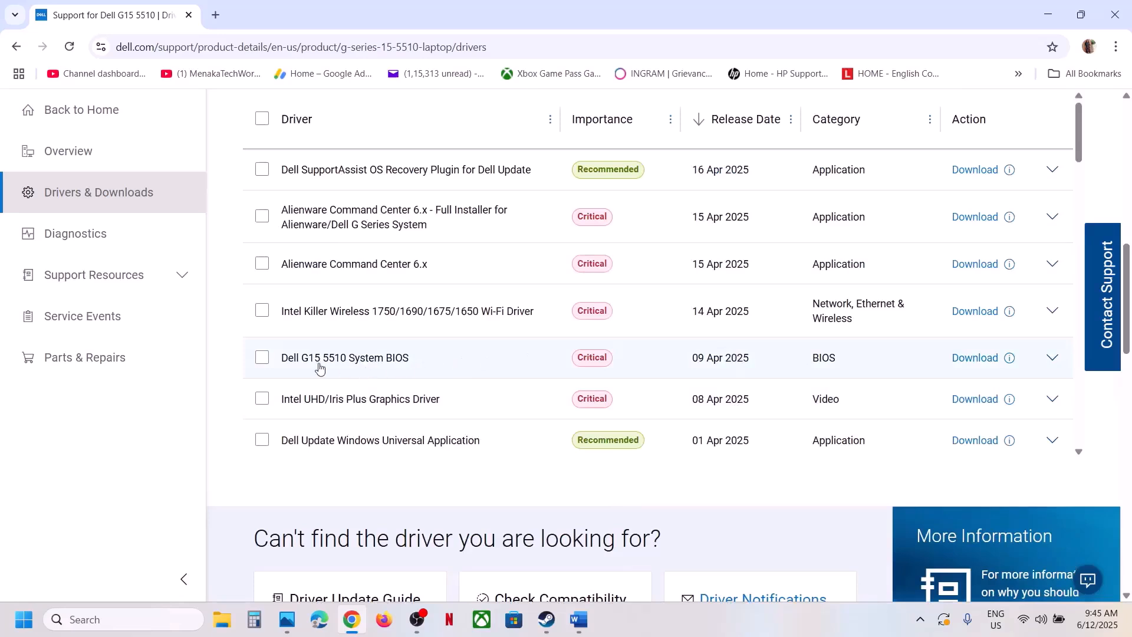
{"action": "left_click", "coordinate": [976, 359]}
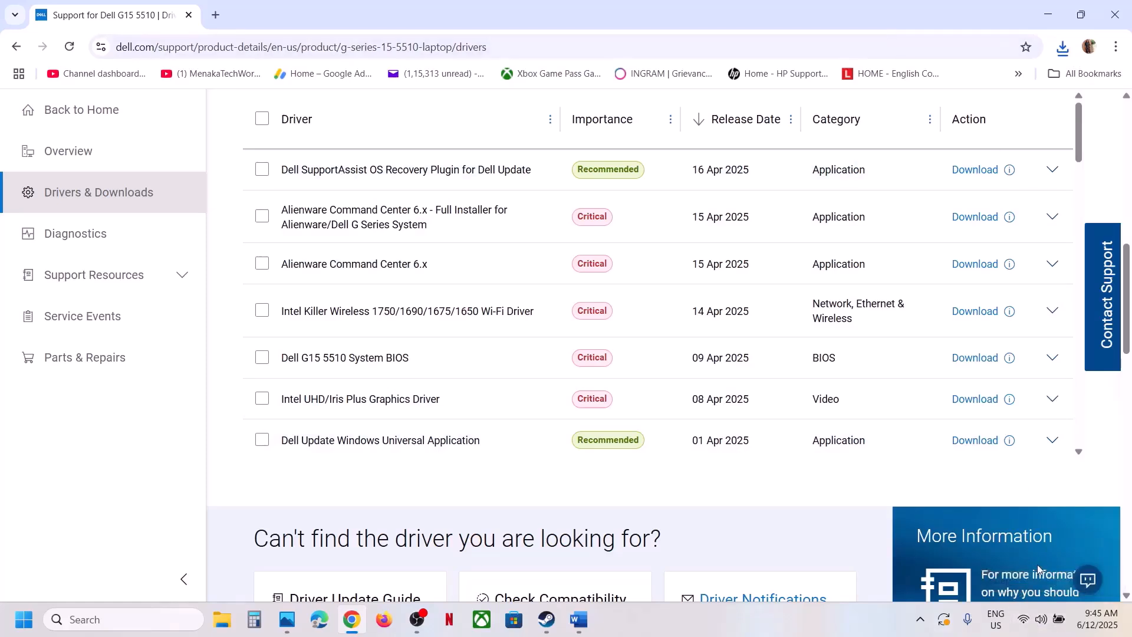
Step: Check the laptop's battery charge in the Windows quick settings and close them
{"action": "left_click", "coordinate": [1041, 619]}
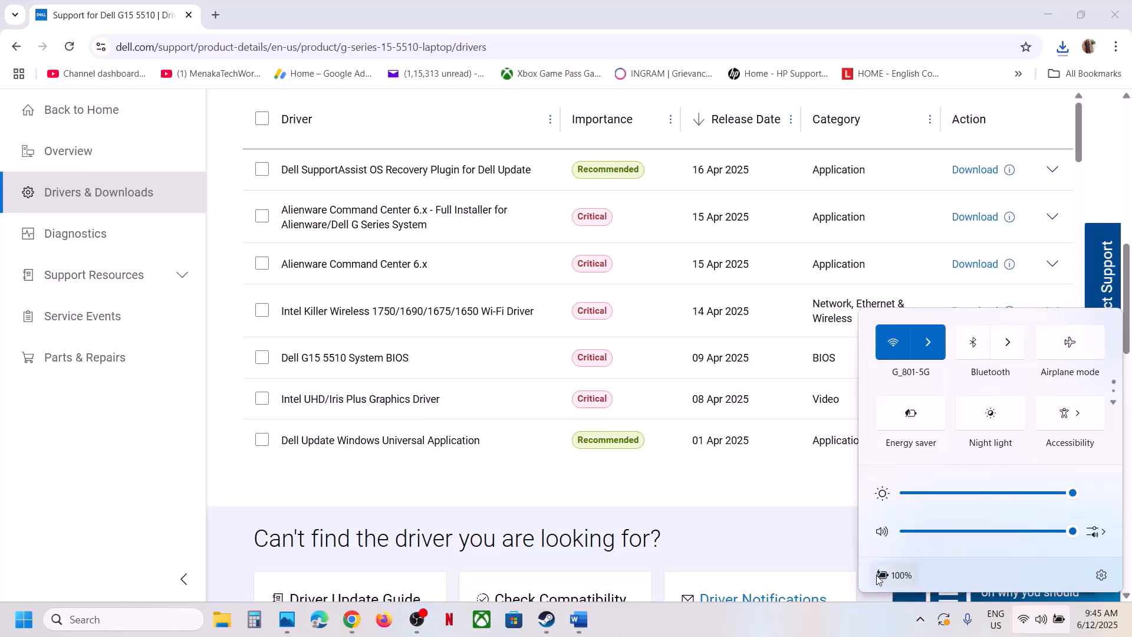
{"action": "left_click", "coordinate": [836, 628]}
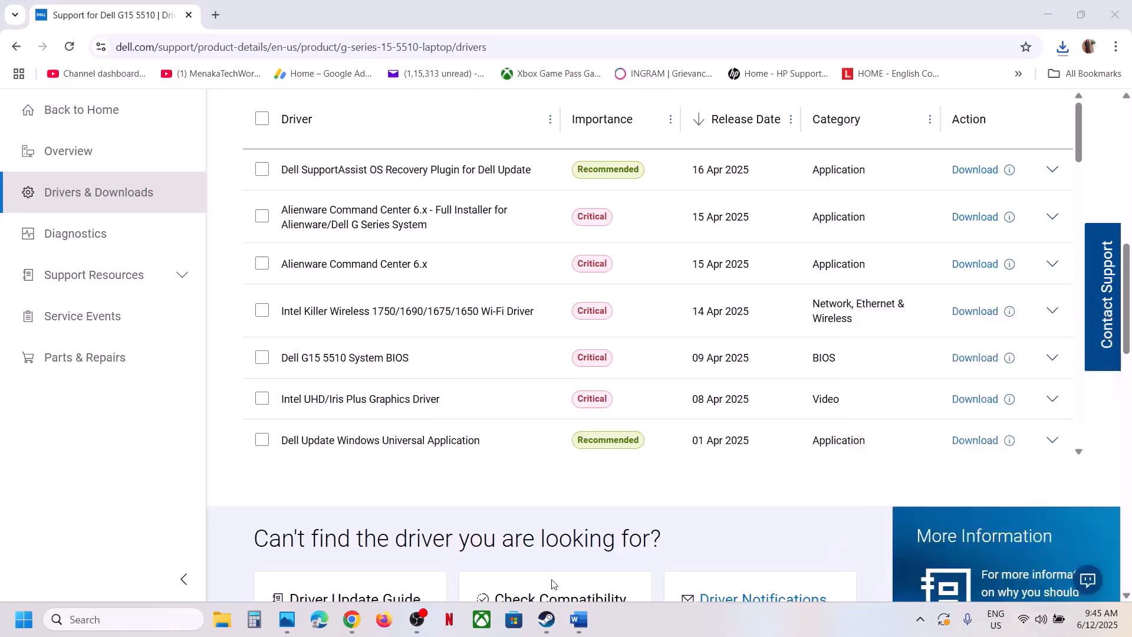
Step: Switch to the Word document and highlight the Step 3 instruction about running install_pspc_sdk_runtime and the PsPcSdkRuntime installers
{"action": "mouse_move", "coordinate": [558, 613]}
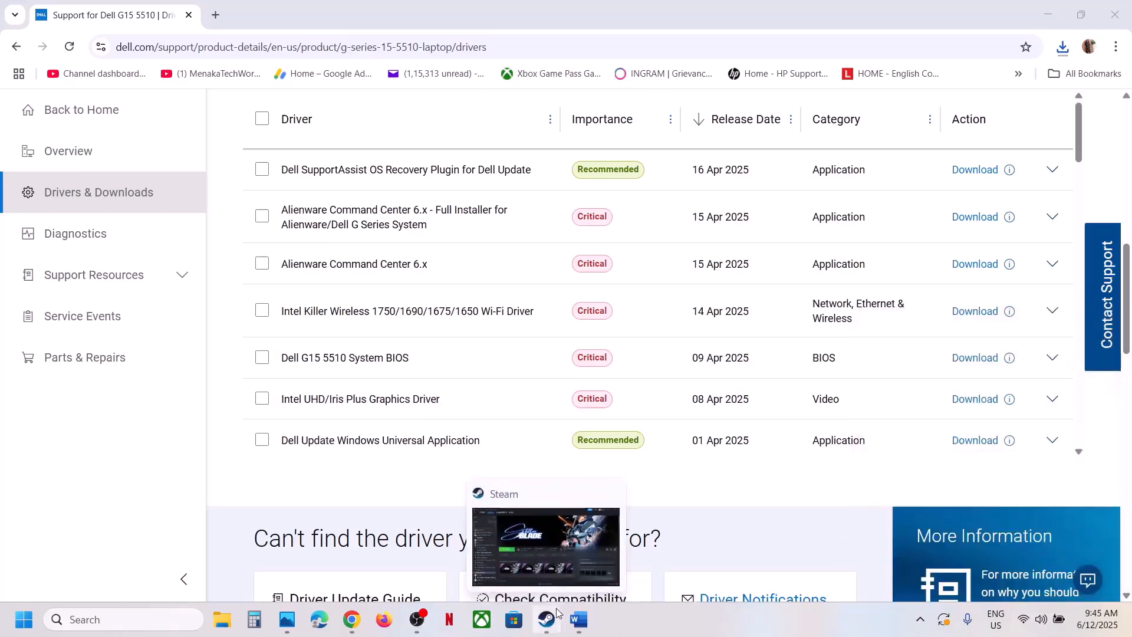
{"action": "left_click", "coordinate": [558, 620]}
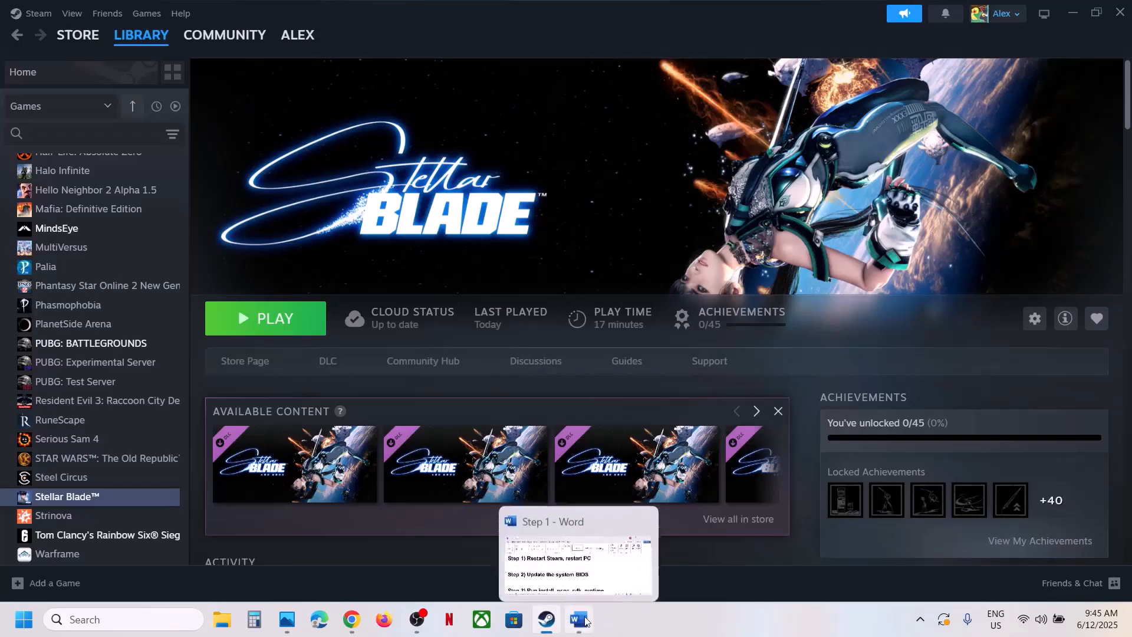
{"action": "left_click", "coordinate": [580, 619]}
{"action": "scroll", "coordinate": [416, 481], "scroll_direction": "down", "scroll_amount": 3}
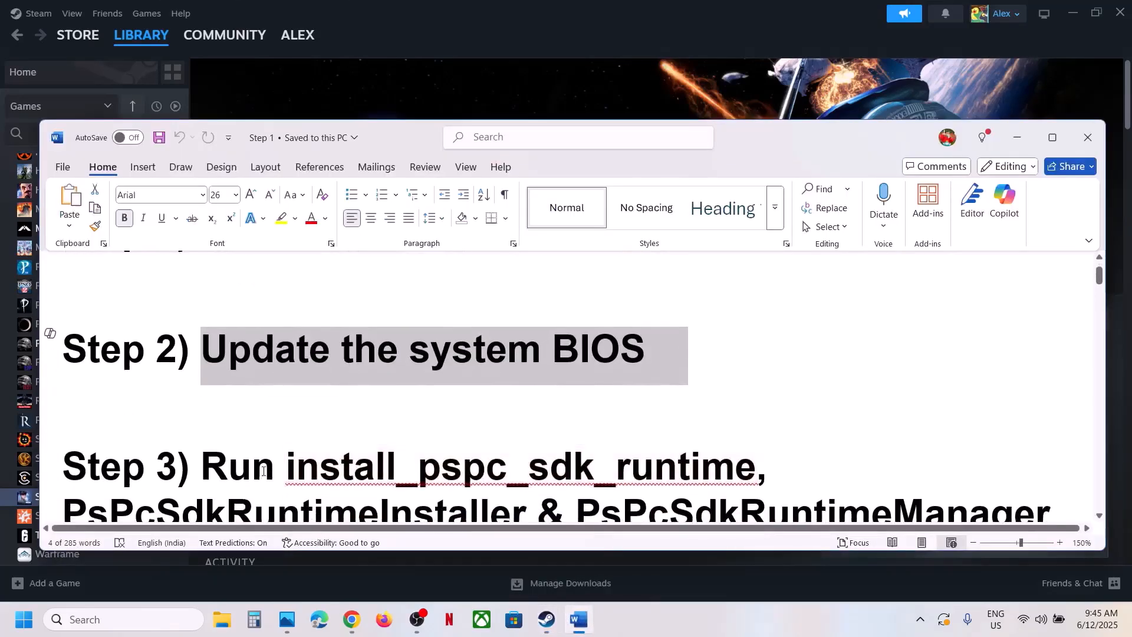
{"action": "left_click_drag", "start_coordinate": [204, 363], "coordinate": [855, 463]}
Step: Switch to Steam and browse the local files of Stellar Blade from its library entry
{"action": "left_click", "coordinate": [673, 51]}
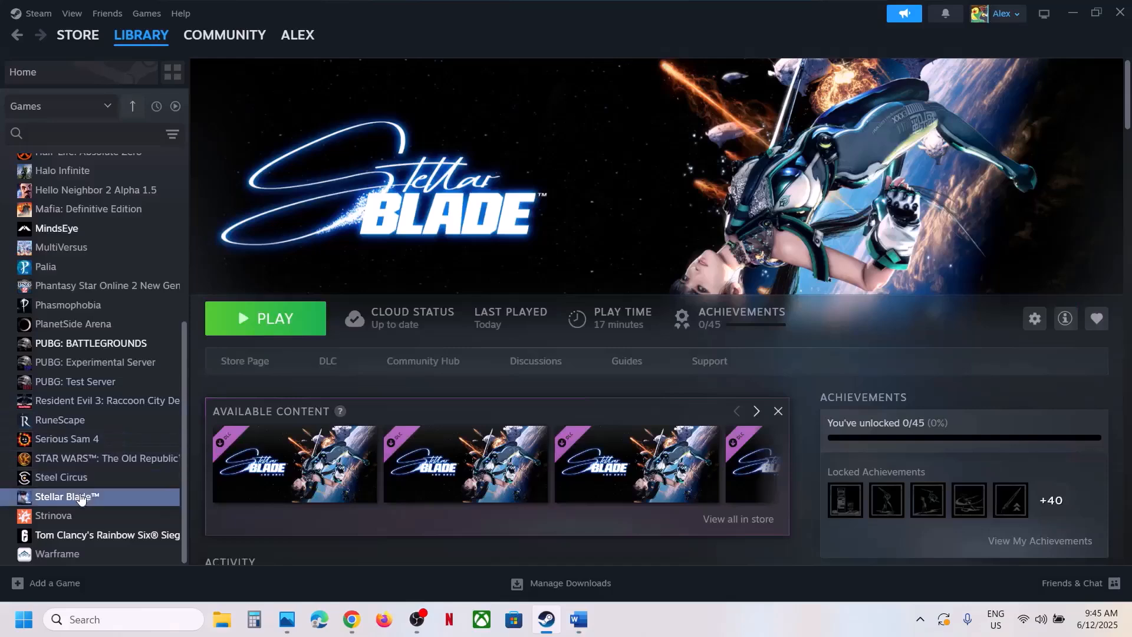
{"action": "right_click", "coordinate": [139, 495]}
{"action": "mouse_move", "coordinate": [135, 459]}
{"action": "left_click", "coordinate": [239, 478]}
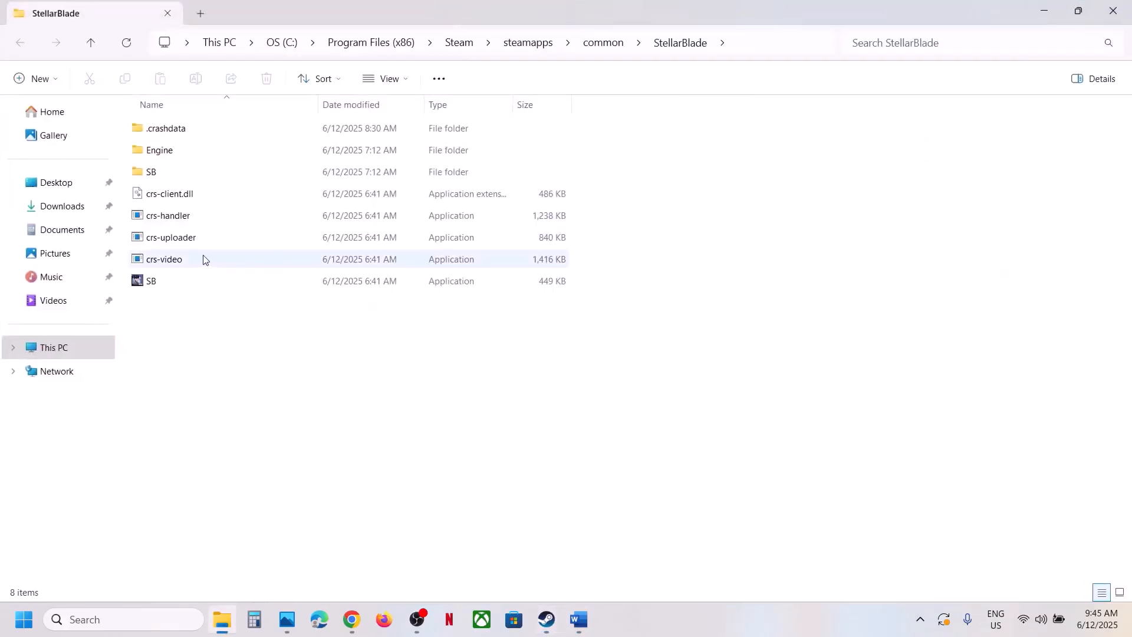
Step: Open the Win64 folder inside SB > Binaries in the StellarBlade installation folder
{"action": "left_click", "coordinate": [186, 174]}
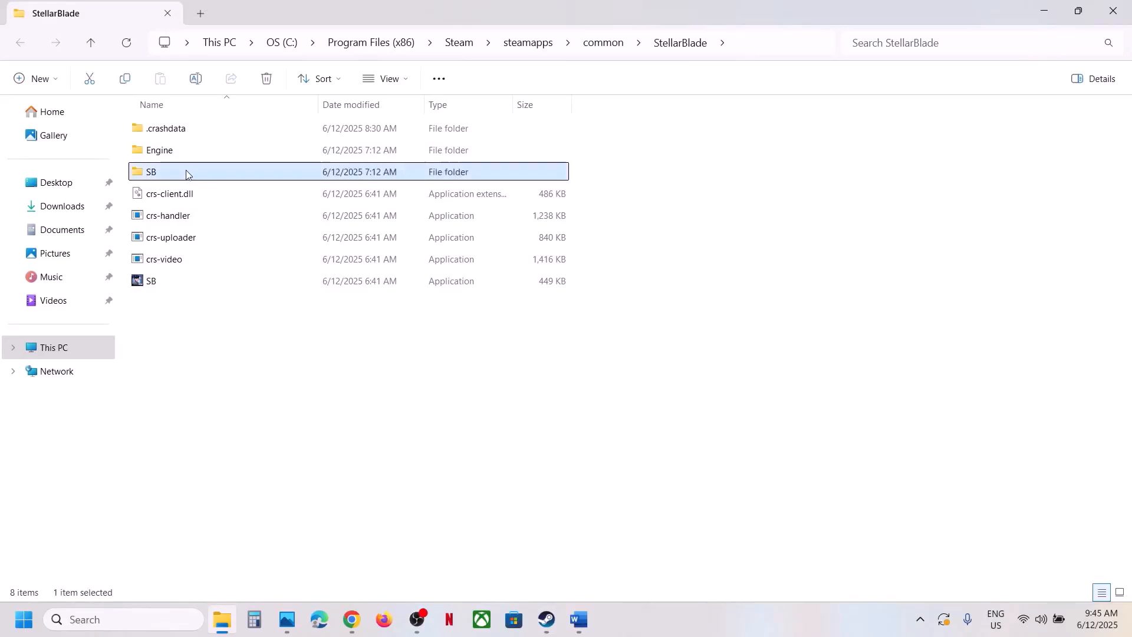
{"action": "double_click", "coordinate": [184, 174]}
{"action": "double_click", "coordinate": [171, 132]}
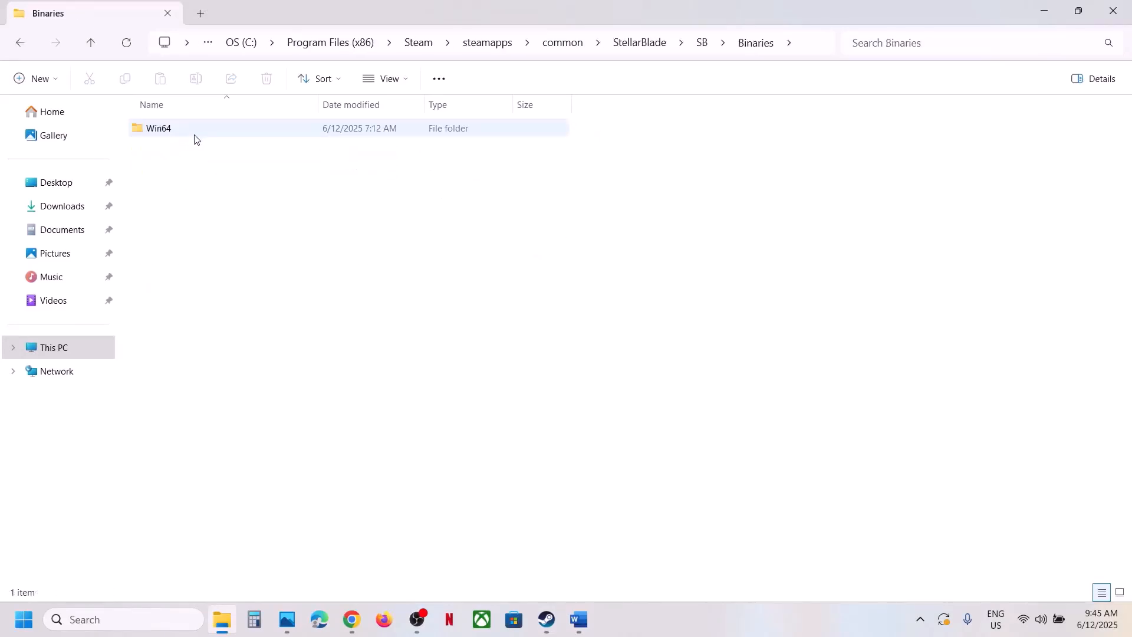
{"action": "double_click", "coordinate": [193, 136]}
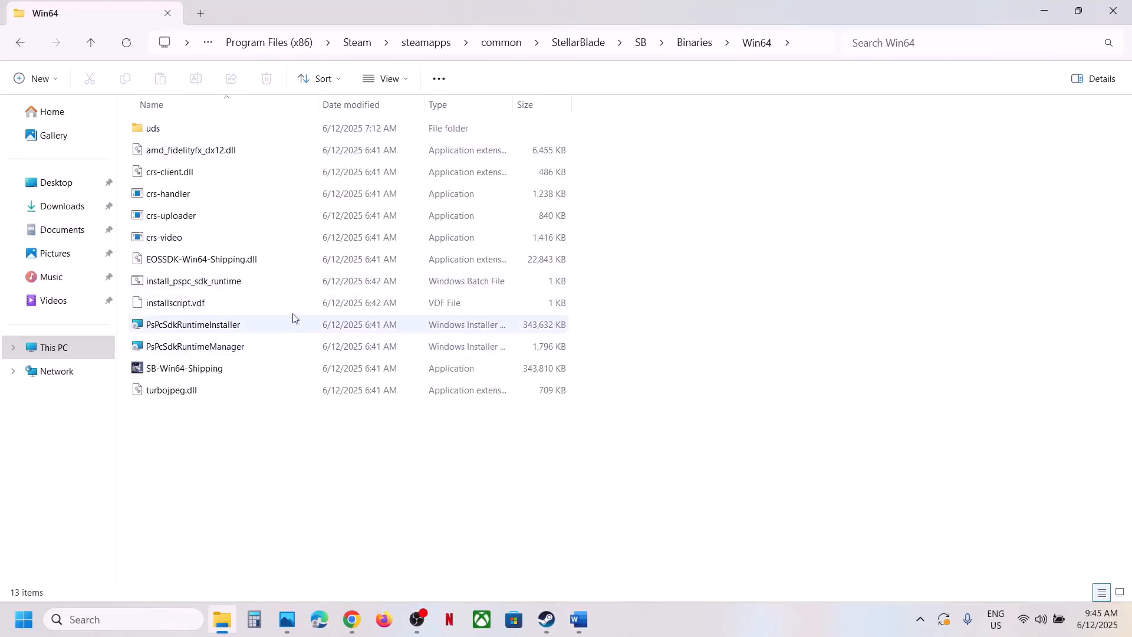
Step: Run the install_pspc_sdk_runtime batch file from the Win64 folder
{"action": "left_click", "coordinate": [195, 292]}
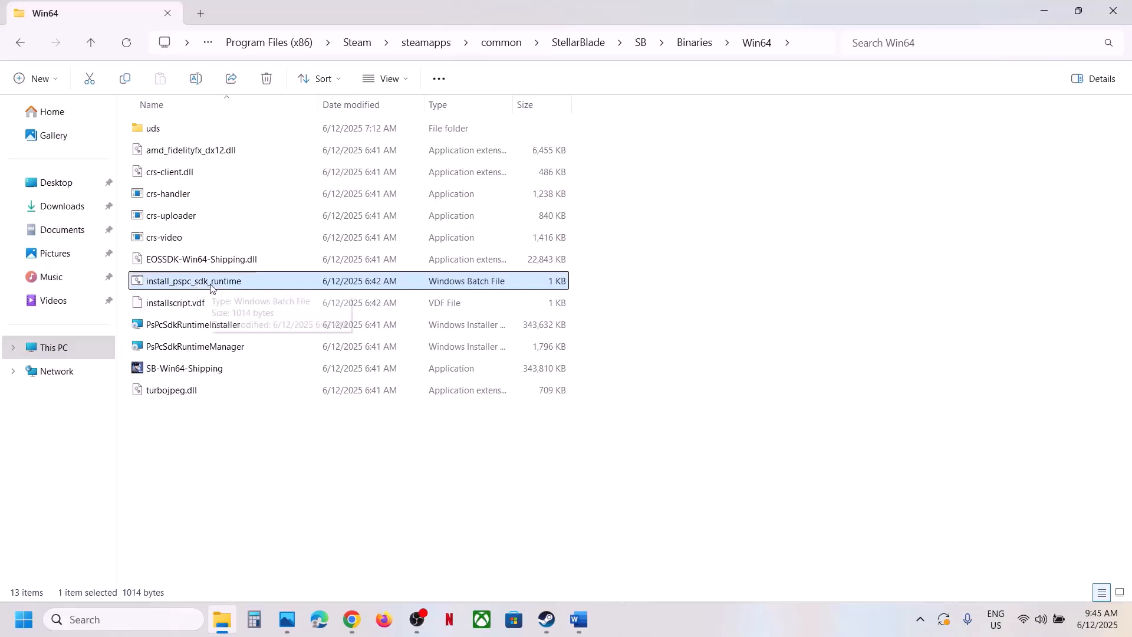
{"action": "right_click", "coordinate": [207, 287]}
{"action": "left_click", "coordinate": [286, 382]}
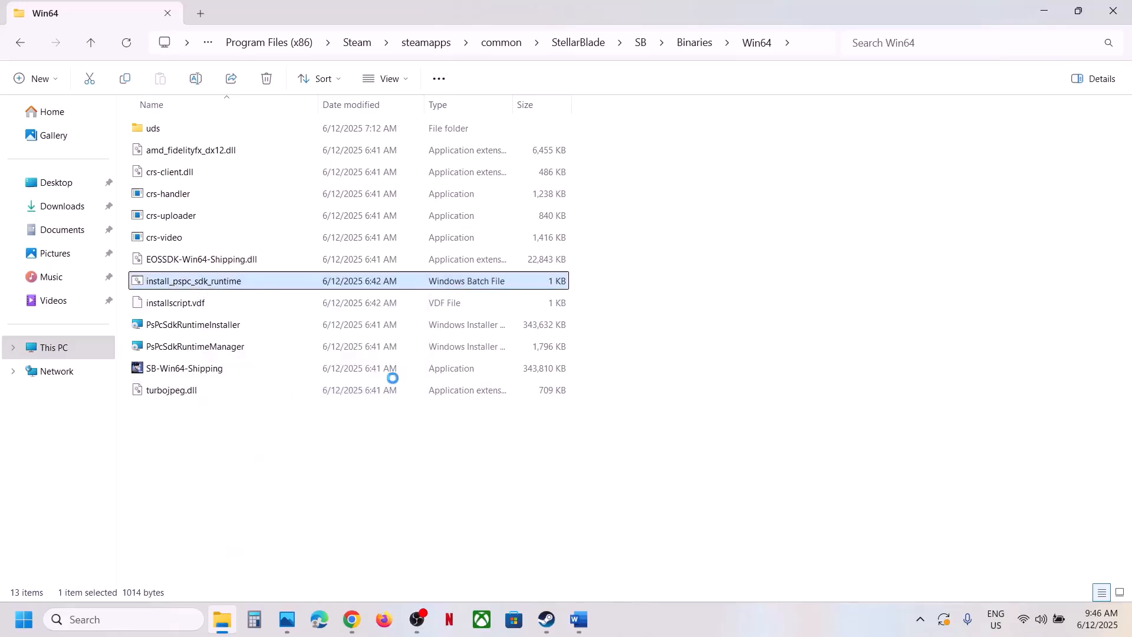
{"action": "left_click", "coordinate": [493, 457]}
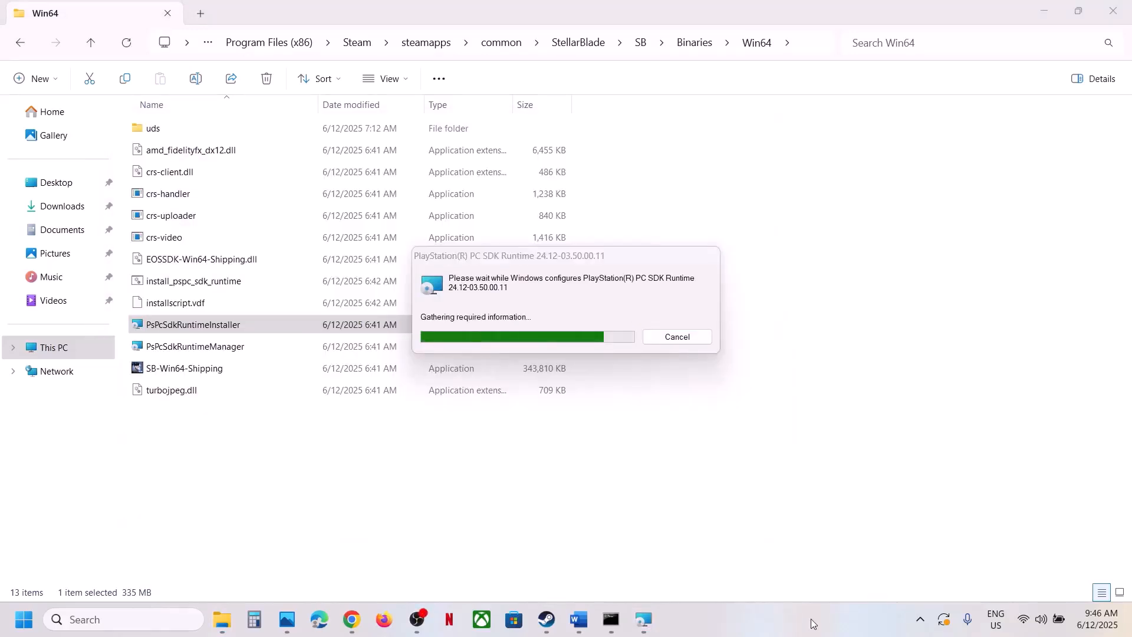
Step: Run the PsPcSdkRuntimeInstaller and PsPcSdkRuntimeManager packages and dismiss the remaining command window
{"action": "left_click", "coordinate": [223, 329]}
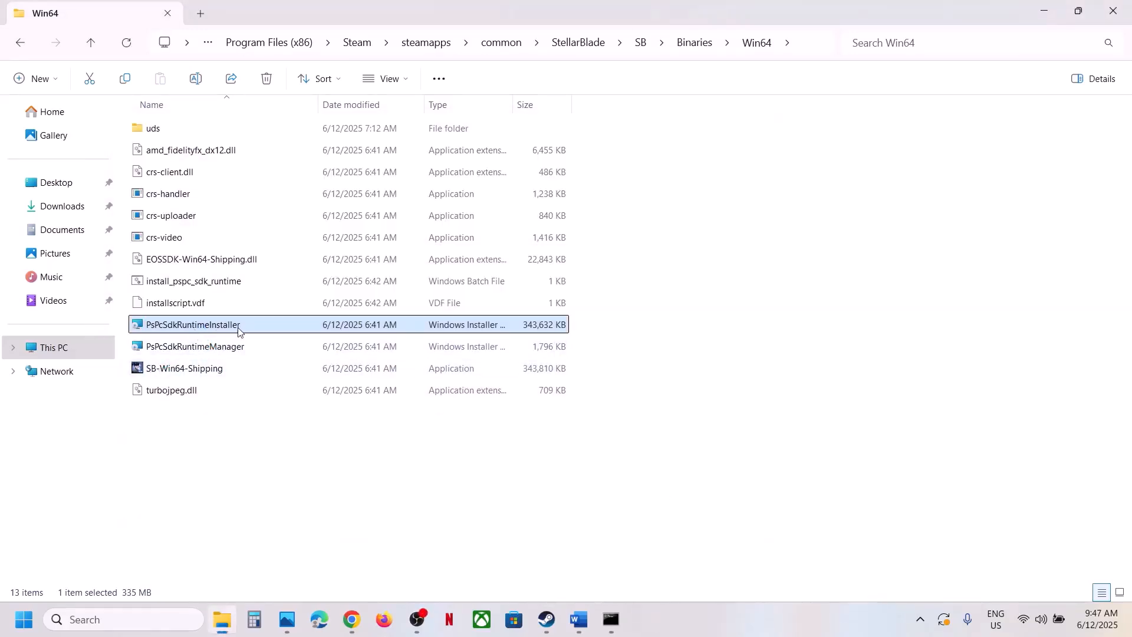
{"action": "double_click", "coordinate": [240, 326]}
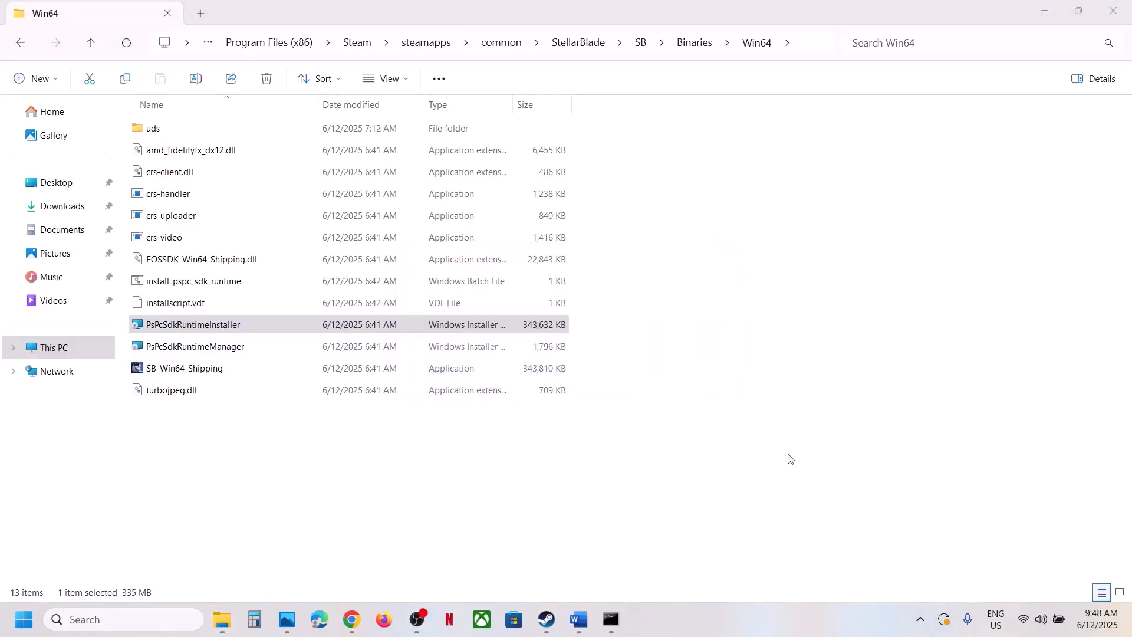
{"action": "left_click", "coordinate": [180, 349]}
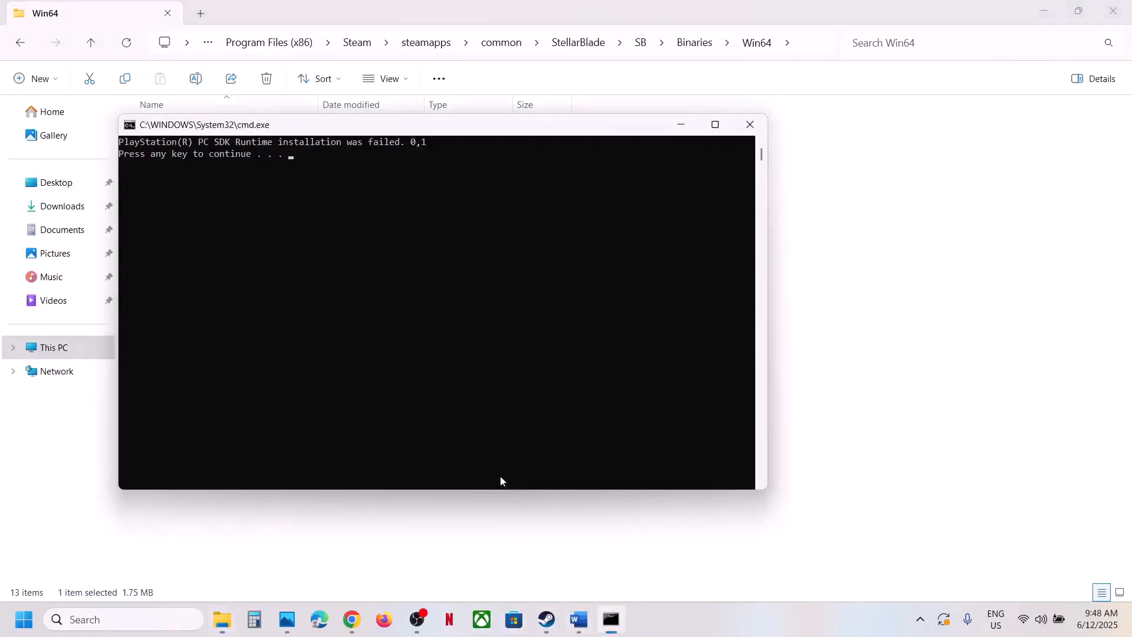
{"action": "left_click", "coordinate": [493, 462]}
{"action": "key", "text": "Return"}
{"action": "key", "text": "Return"}
Step: Switch to Steam and on to the Word document, and highlight the Step 4 instruction "Increase the Virtual Memory"
{"action": "left_click", "coordinate": [547, 619]}
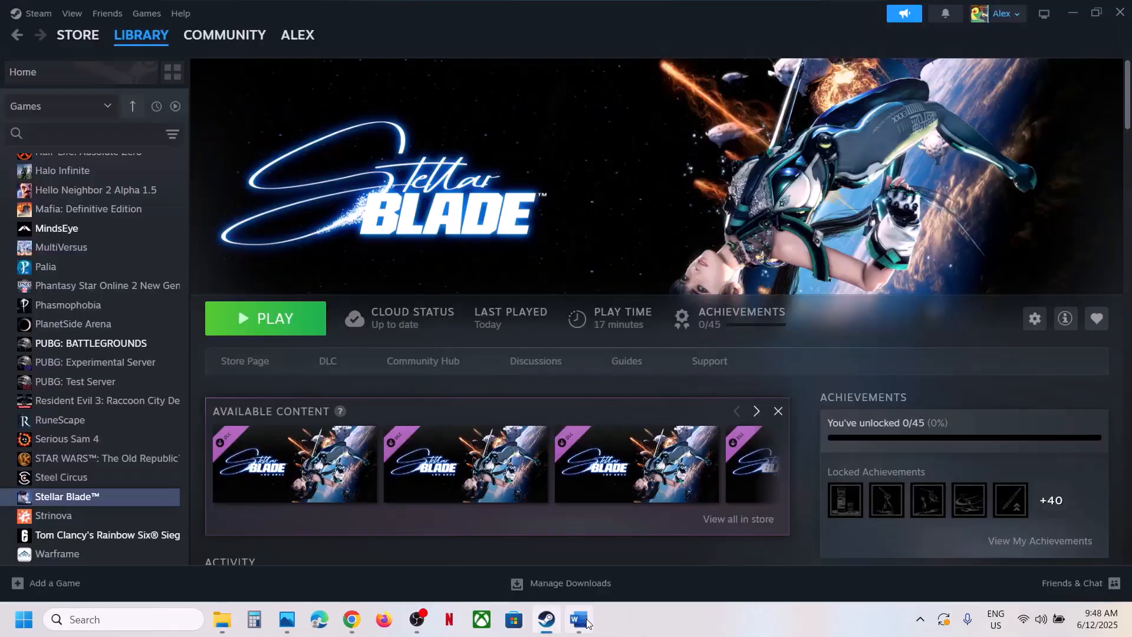
{"action": "left_click", "coordinate": [579, 619]}
{"action": "scroll", "coordinate": [431, 482], "scroll_direction": "down", "scroll_amount": 2}
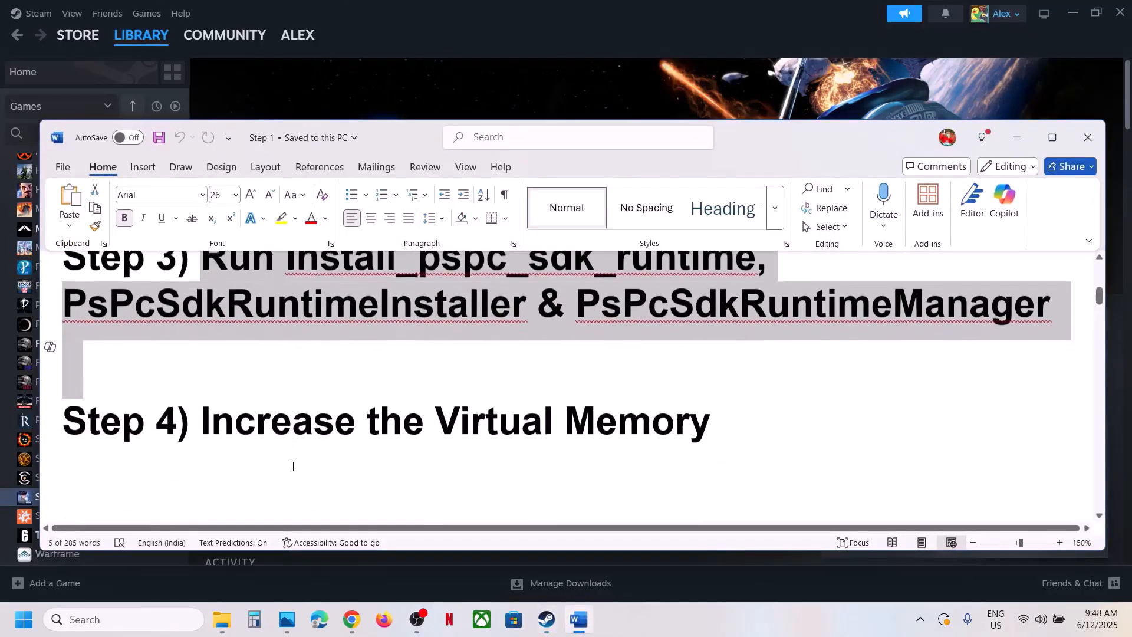
{"action": "left_click_drag", "start_coordinate": [203, 419], "coordinate": [670, 423]}
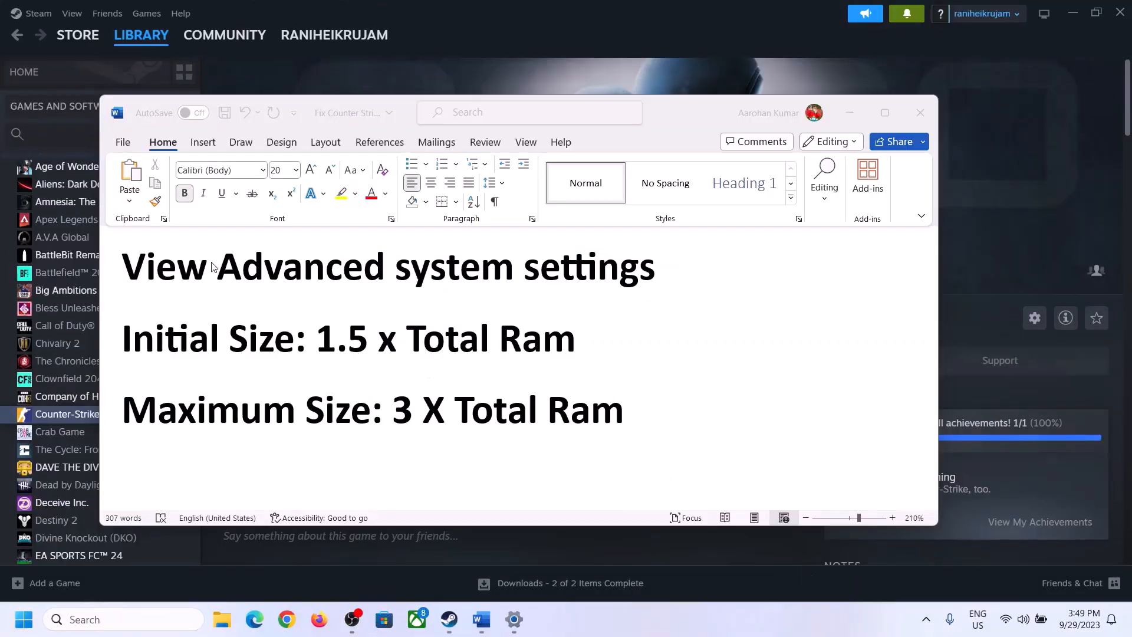
Step: Copy "View Advanced system settings" from the Word document, search Windows for it and open the matching Control Panel item
{"action": "left_click", "coordinate": [138, 272]}
{"action": "left_click_drag", "start_coordinate": [134, 272], "coordinate": [629, 279]}
{"action": "key", "text": "ctrl+c"}
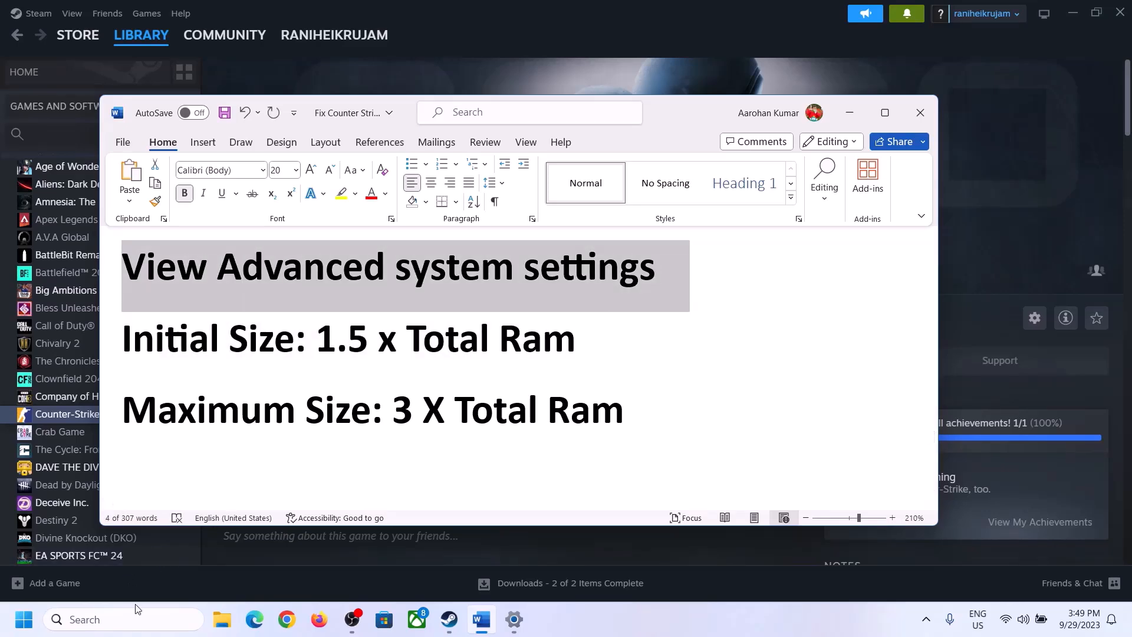
{"action": "left_click", "coordinate": [135, 619]}
{"action": "key", "text": "ctrl+v"}
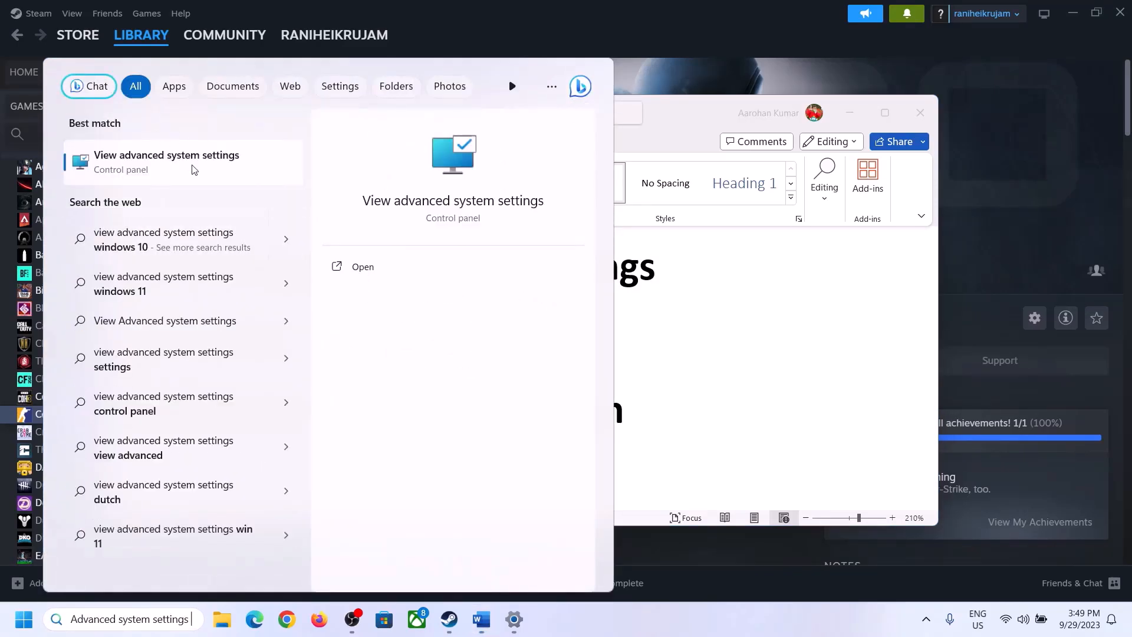
{"action": "left_click", "coordinate": [158, 169]}
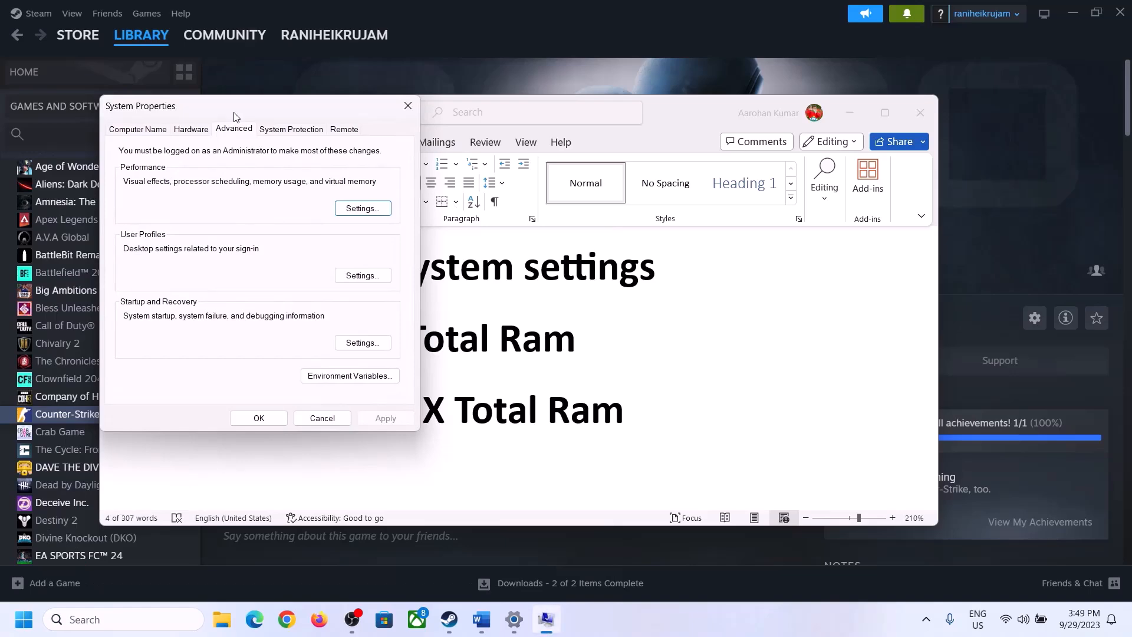
Step: Open the Virtual Memory dialog from the advanced performance settings in System Properties
{"action": "left_click_drag", "start_coordinate": [234, 116], "coordinate": [505, 205]}
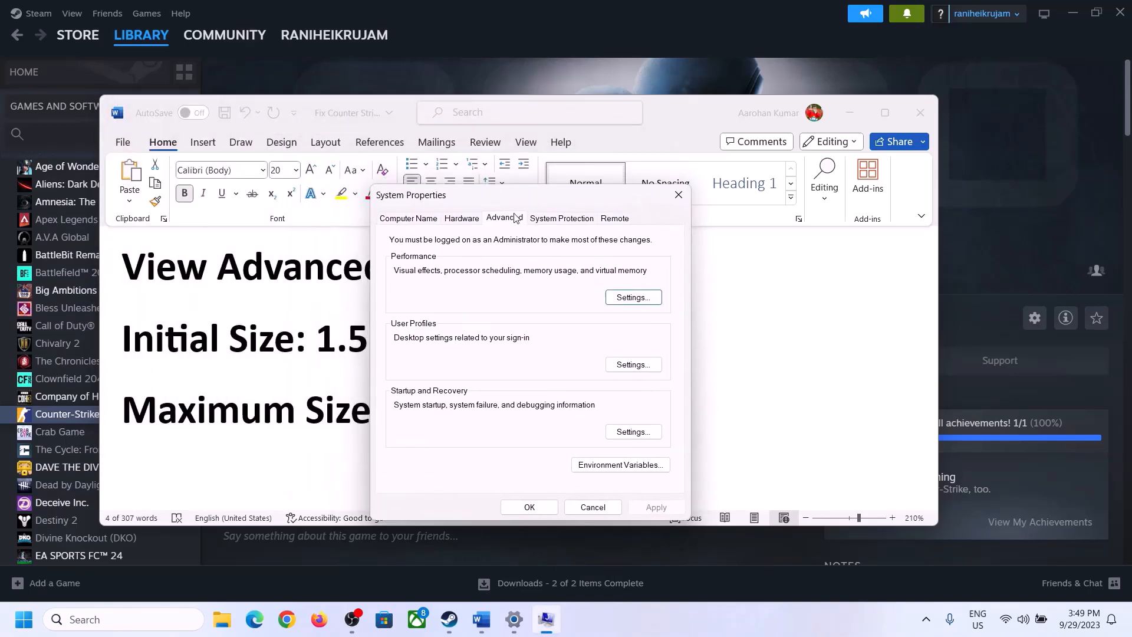
{"action": "left_click", "coordinate": [634, 298]}
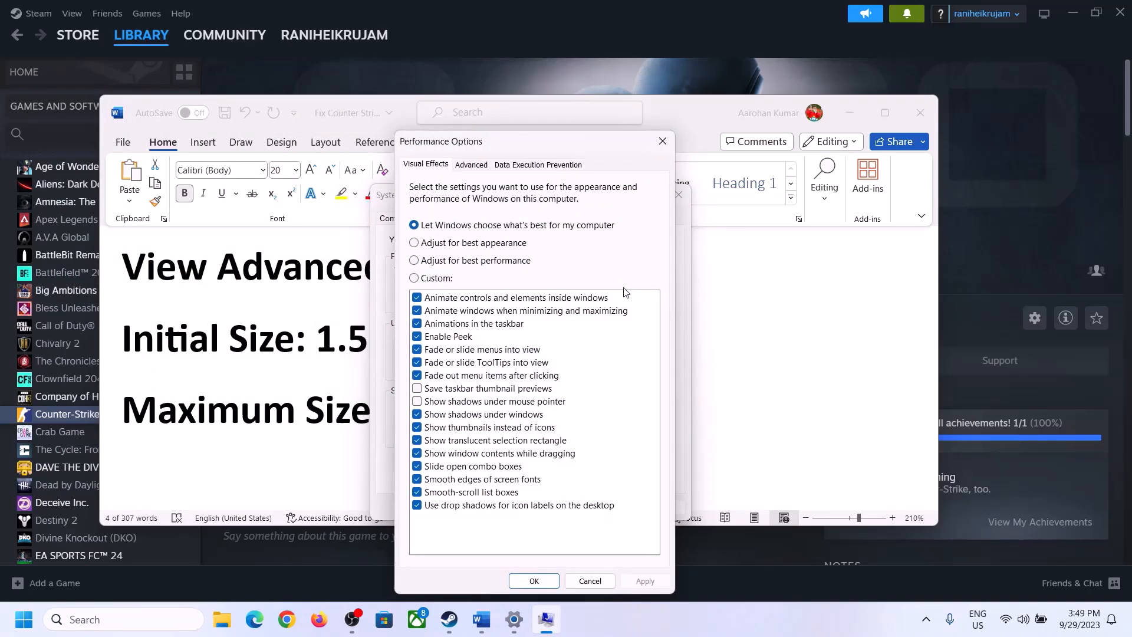
{"action": "left_click", "coordinate": [472, 166]}
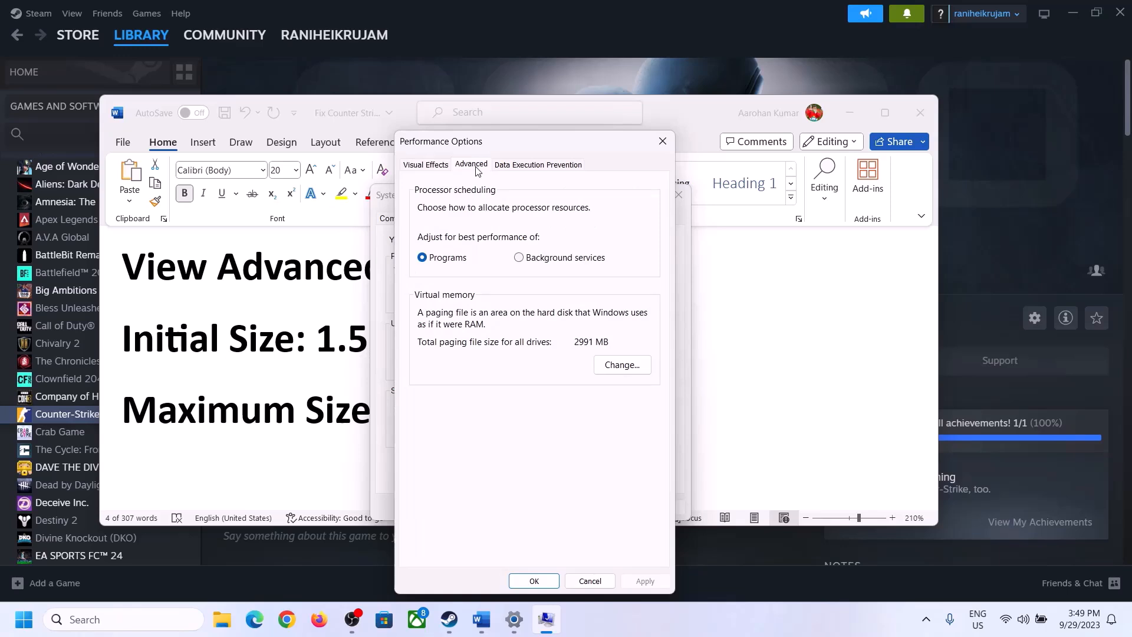
{"action": "left_click", "coordinate": [627, 366]}
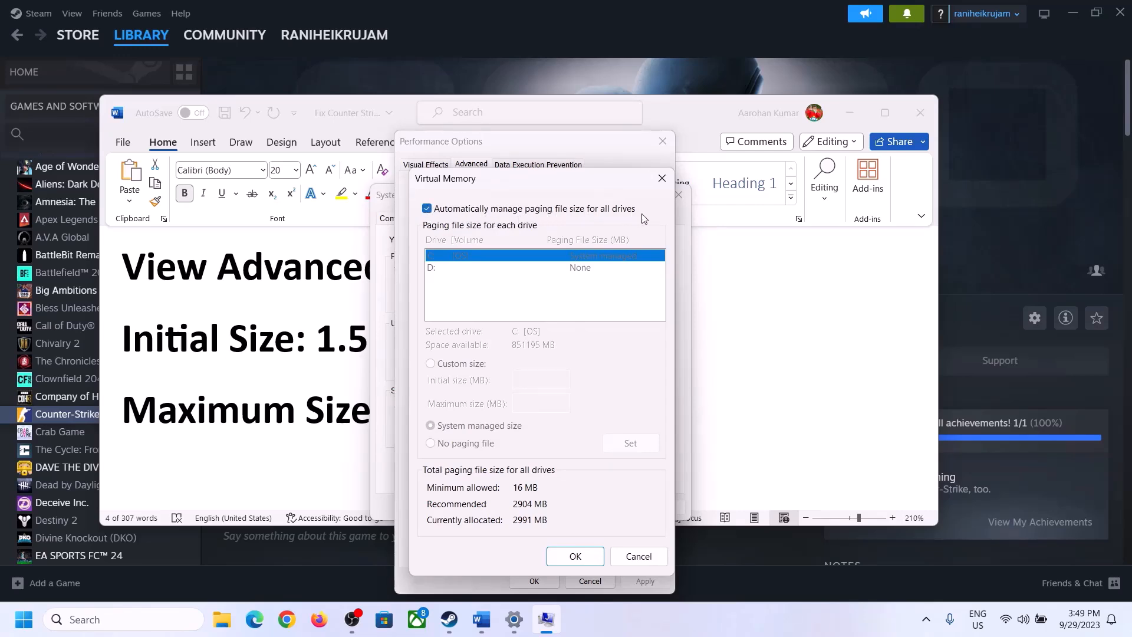
Step: Disable automatic paging file management for all drives and choose a custom size for drive C
{"action": "left_click", "coordinate": [427, 209]}
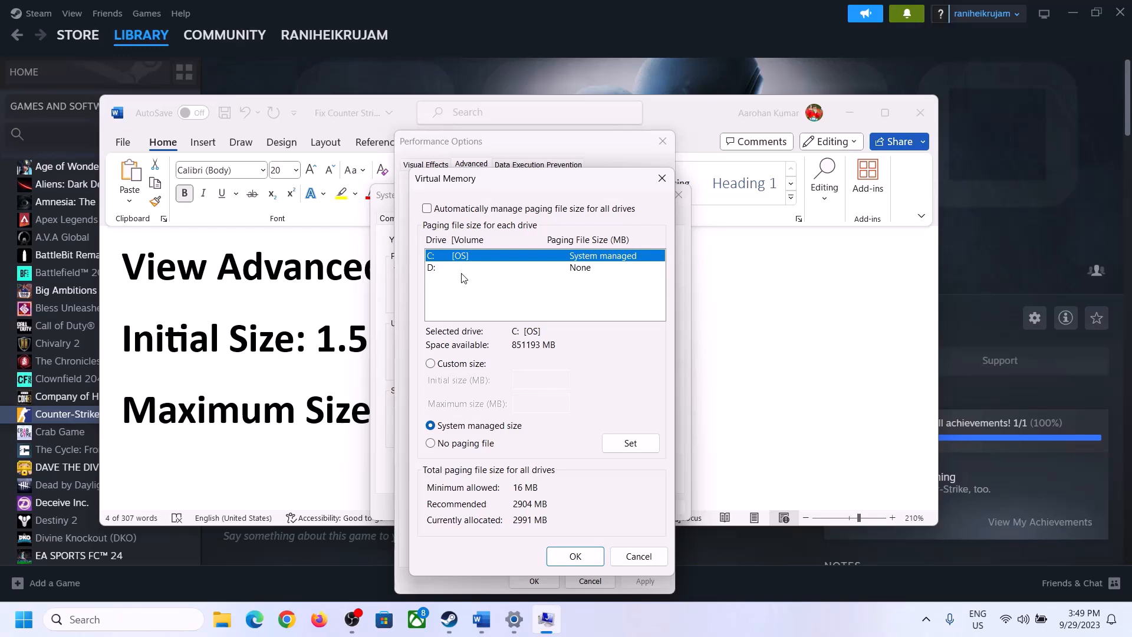
{"action": "left_click", "coordinate": [431, 365]}
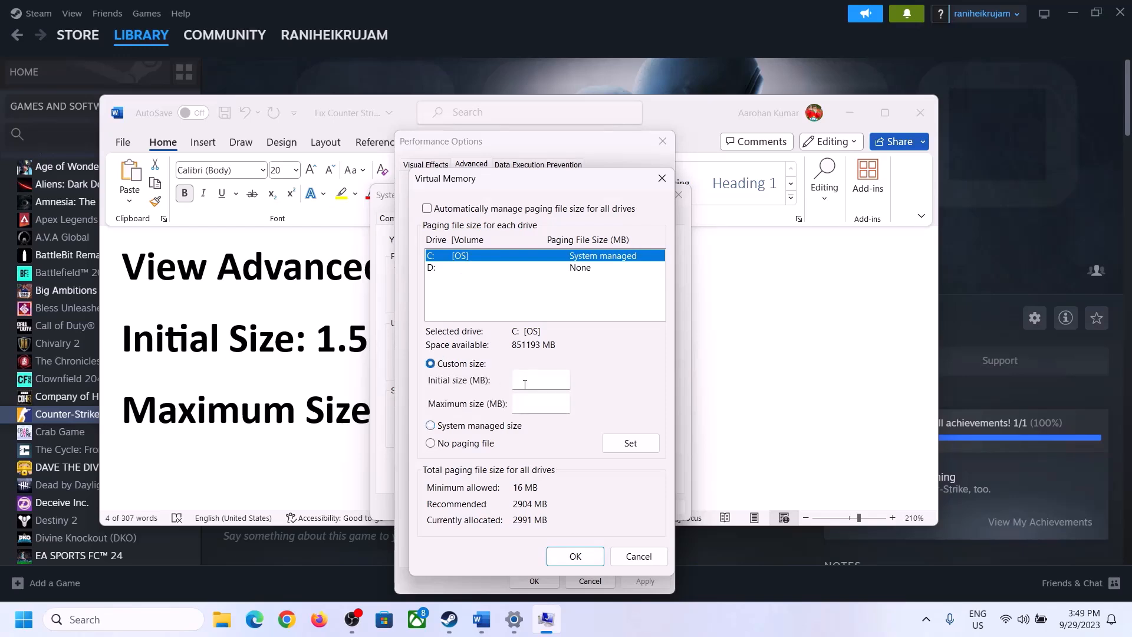
{"action": "left_click", "coordinate": [543, 380]}
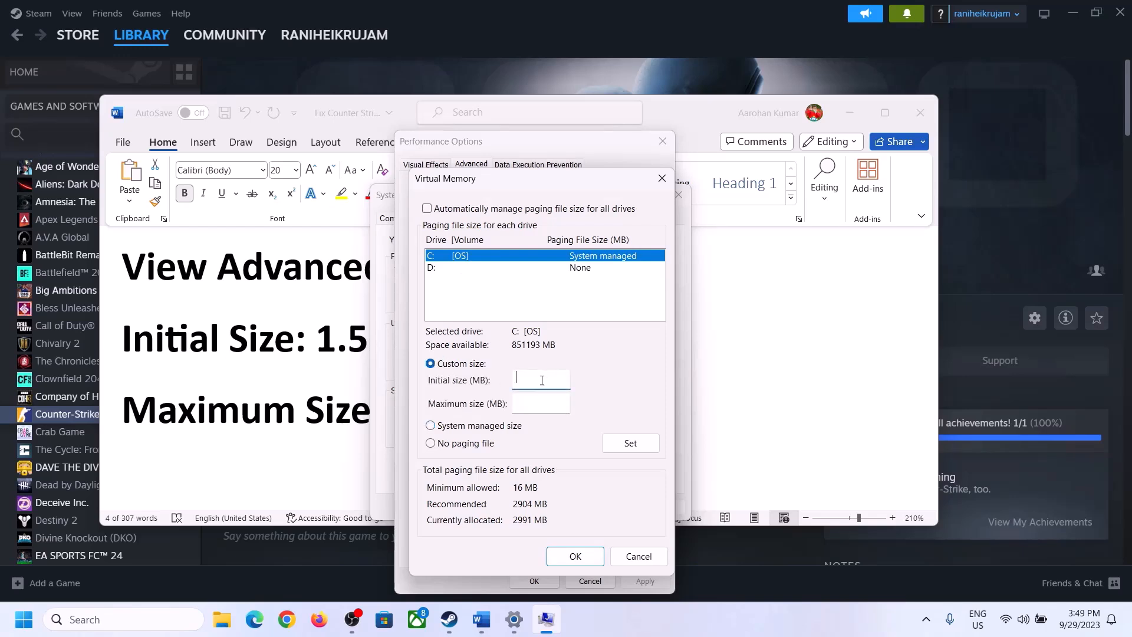
Step: Highlight the "1.5 x Total Ram" formula in Word and look up the installed RAM in Settings under System > About
{"action": "left_click", "coordinate": [309, 352]}
{"action": "left_click_drag", "start_coordinate": [317, 340], "coordinate": [524, 348]}
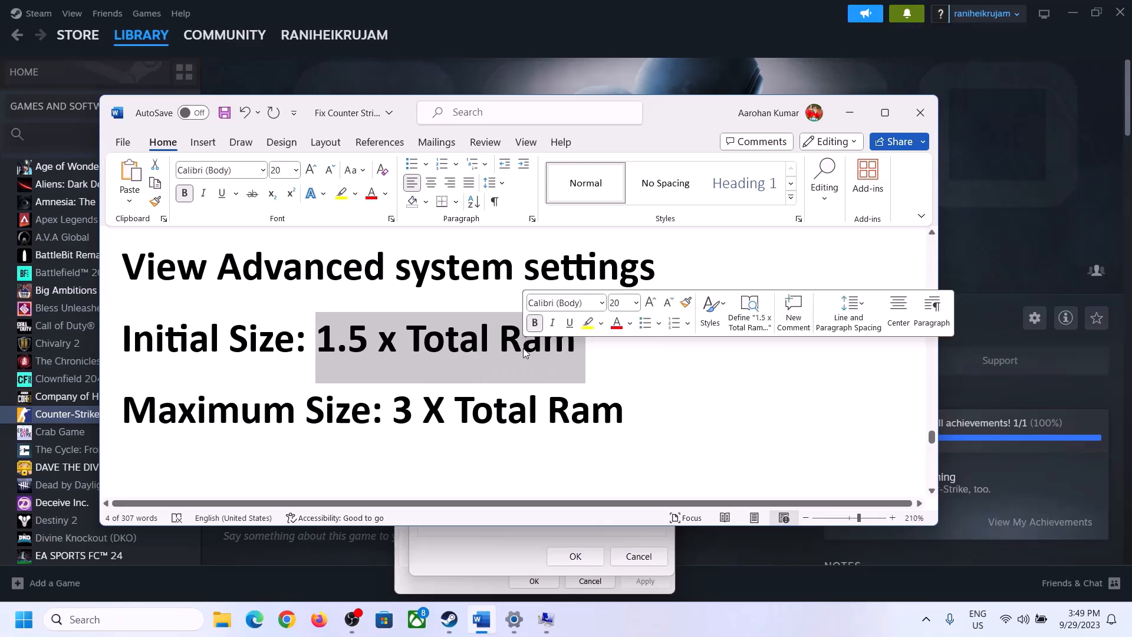
{"action": "left_click", "coordinate": [514, 621]}
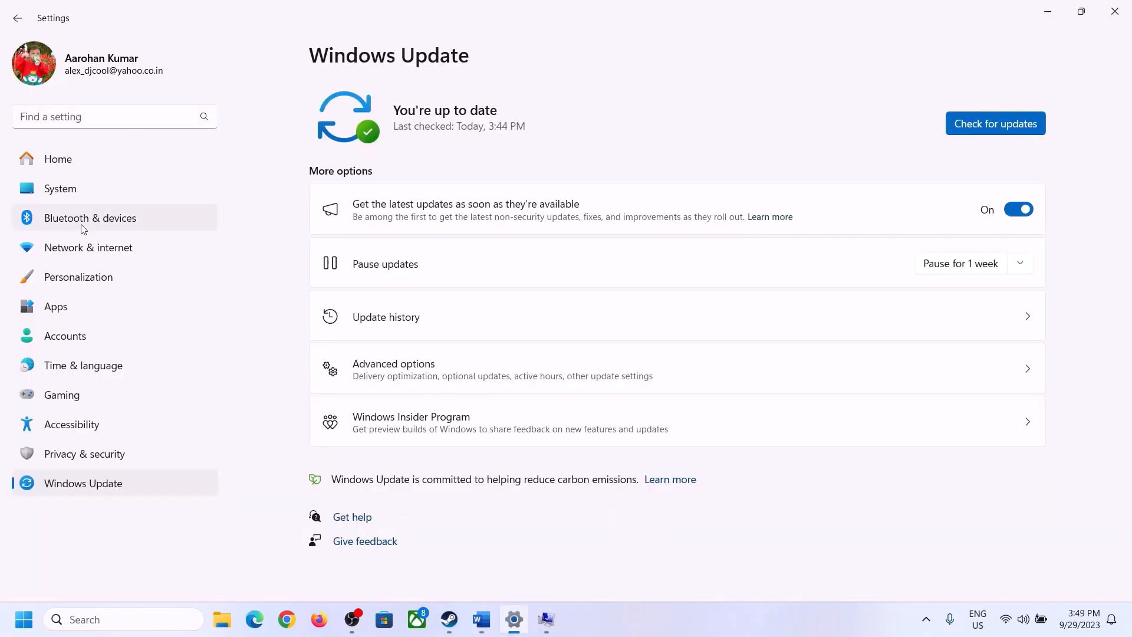
{"action": "left_click", "coordinate": [58, 190]}
{"action": "scroll", "coordinate": [415, 415], "scroll_direction": "down", "scroll_amount": 2}
{"action": "scroll", "coordinate": [414, 414], "scroll_direction": "down", "scroll_amount": 5}
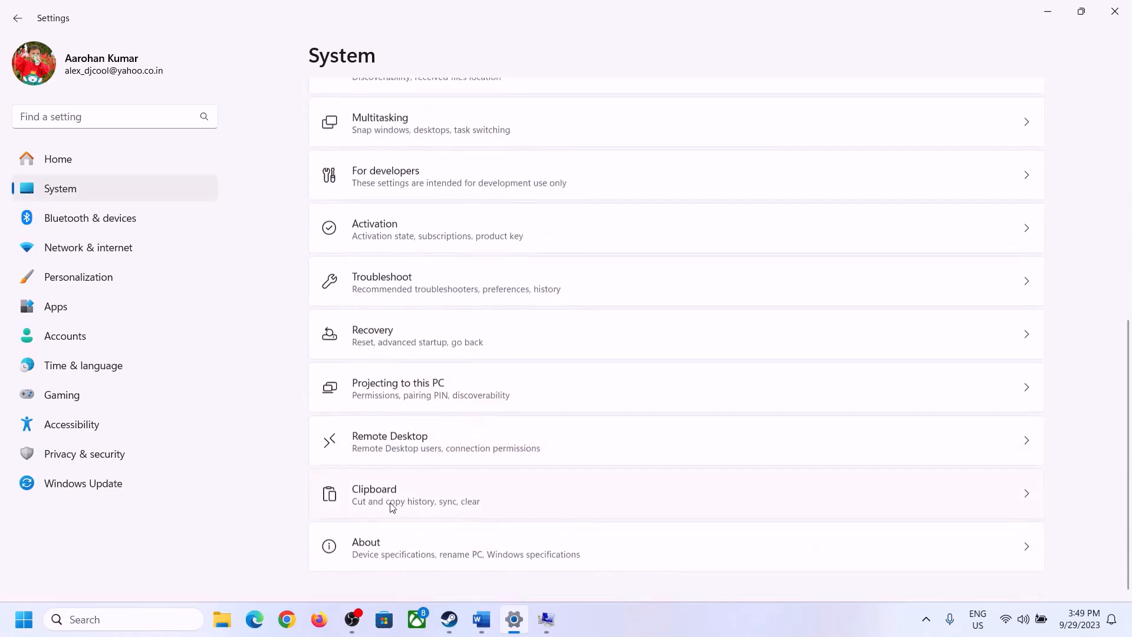
{"action": "left_click", "coordinate": [372, 559]}
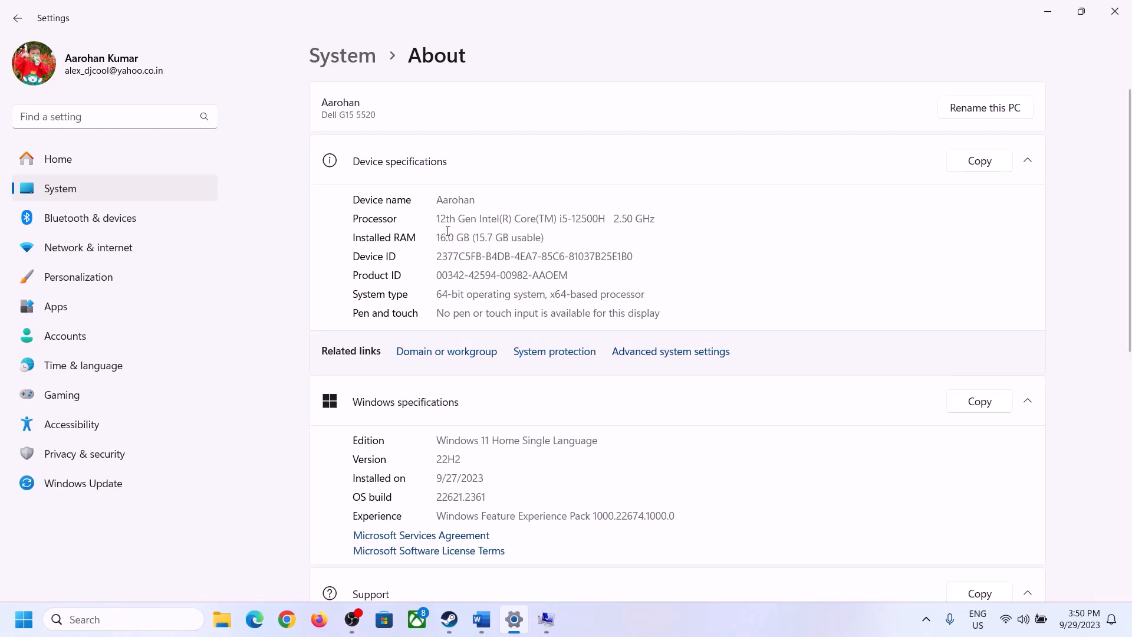
{"action": "left_click_drag", "start_coordinate": [447, 231], "coordinate": [431, 231]}
Step: Return to the Virtual Memory dialog, launch Calculator and place it beside the sizing formulas in the Word document
{"action": "left_click", "coordinate": [546, 620]}
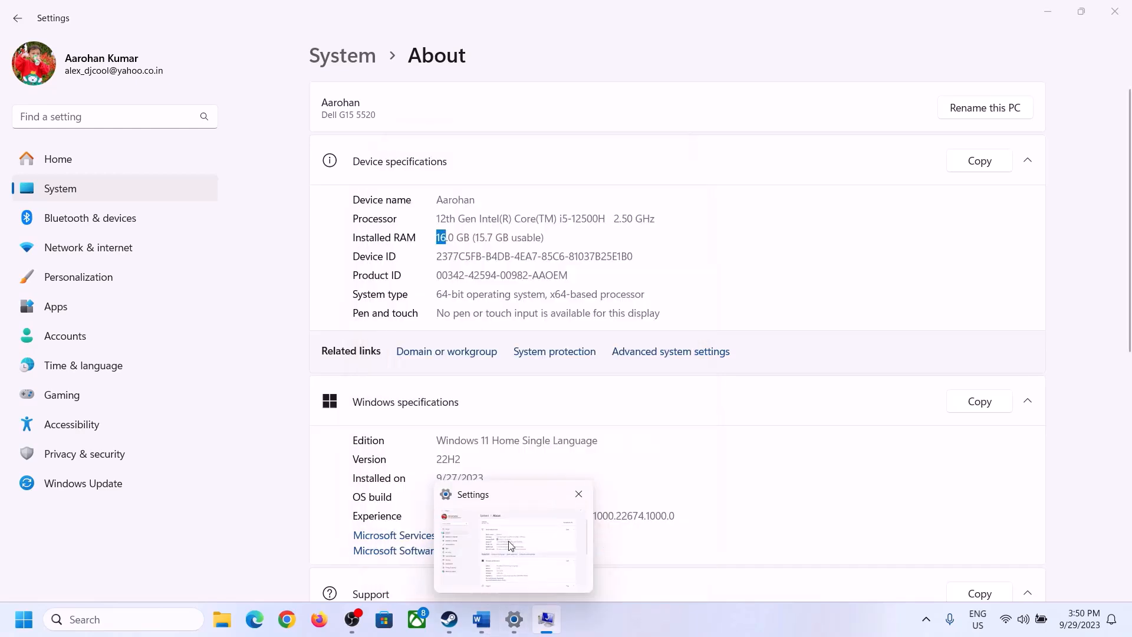
{"action": "key", "text": "super+r"}
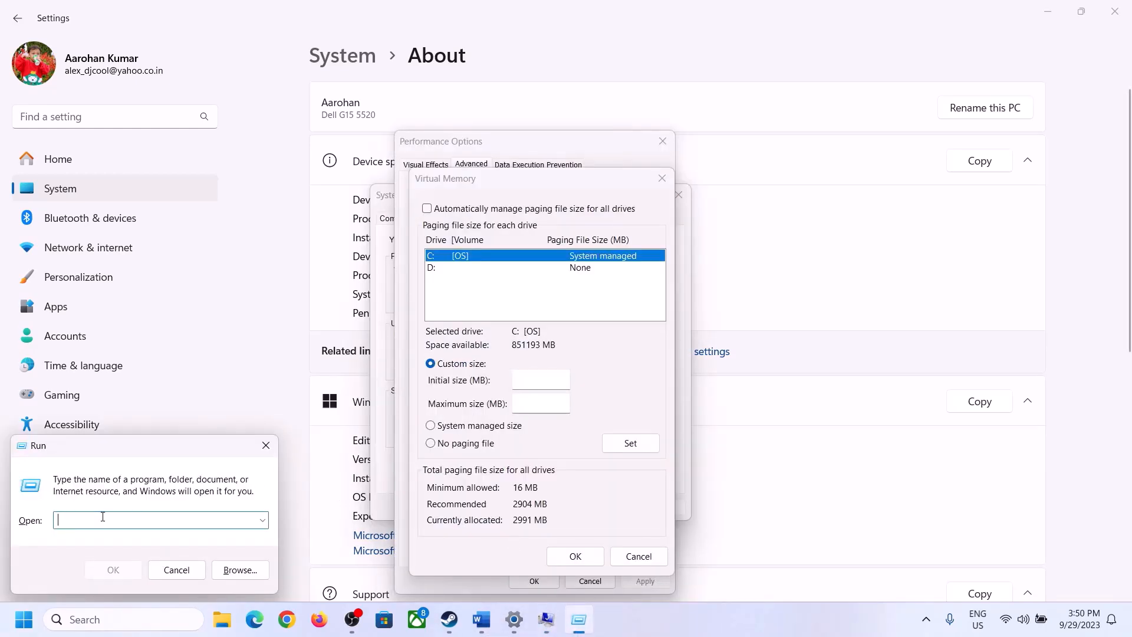
{"action": "type", "text": "calc"}
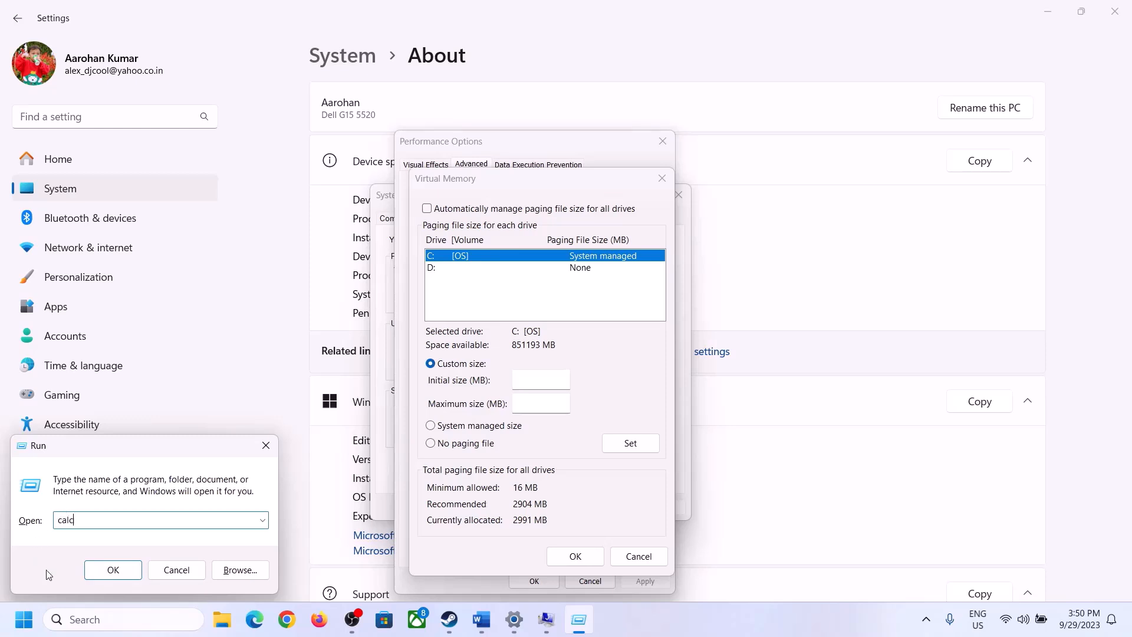
{"action": "left_click", "coordinate": [111, 570]}
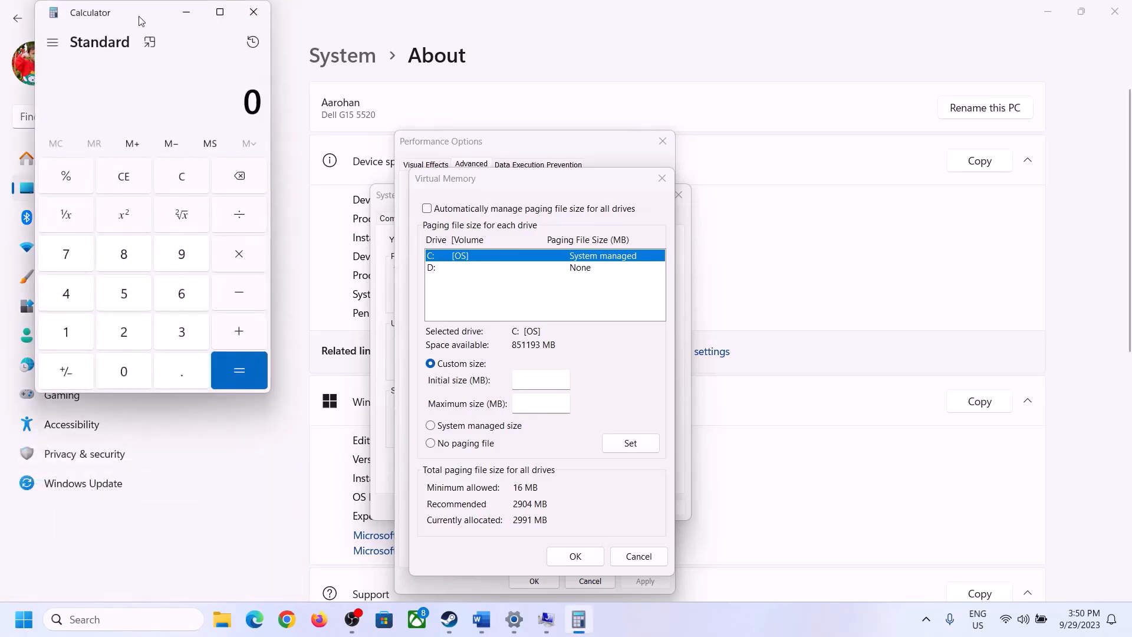
{"action": "left_click_drag", "start_coordinate": [141, 21], "coordinate": [826, 195]}
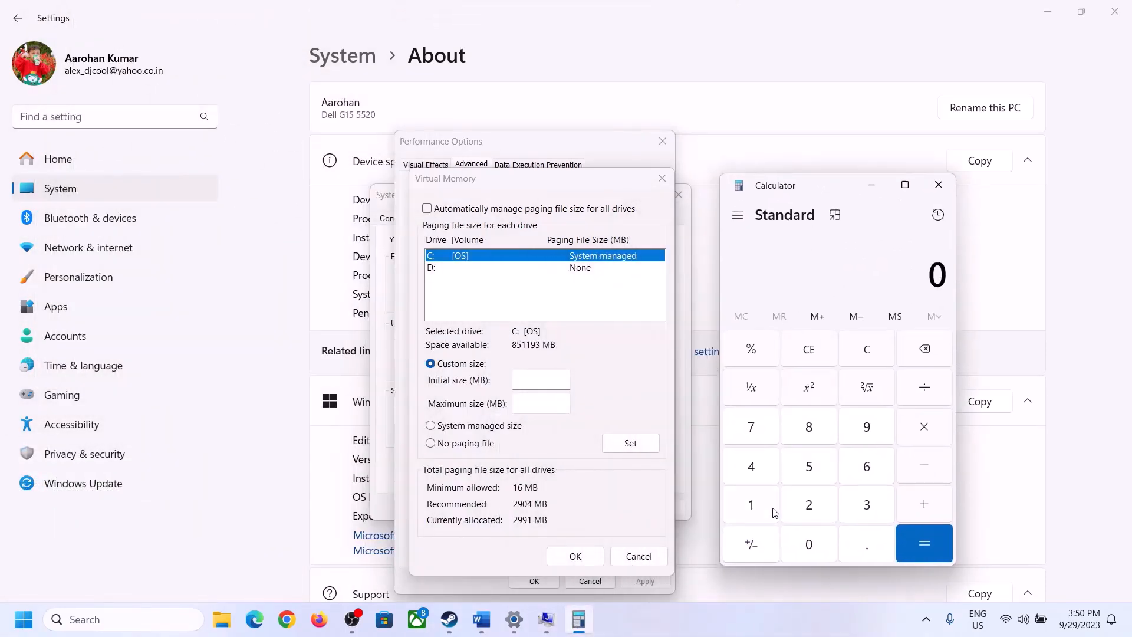
{"action": "left_click", "coordinate": [481, 619]}
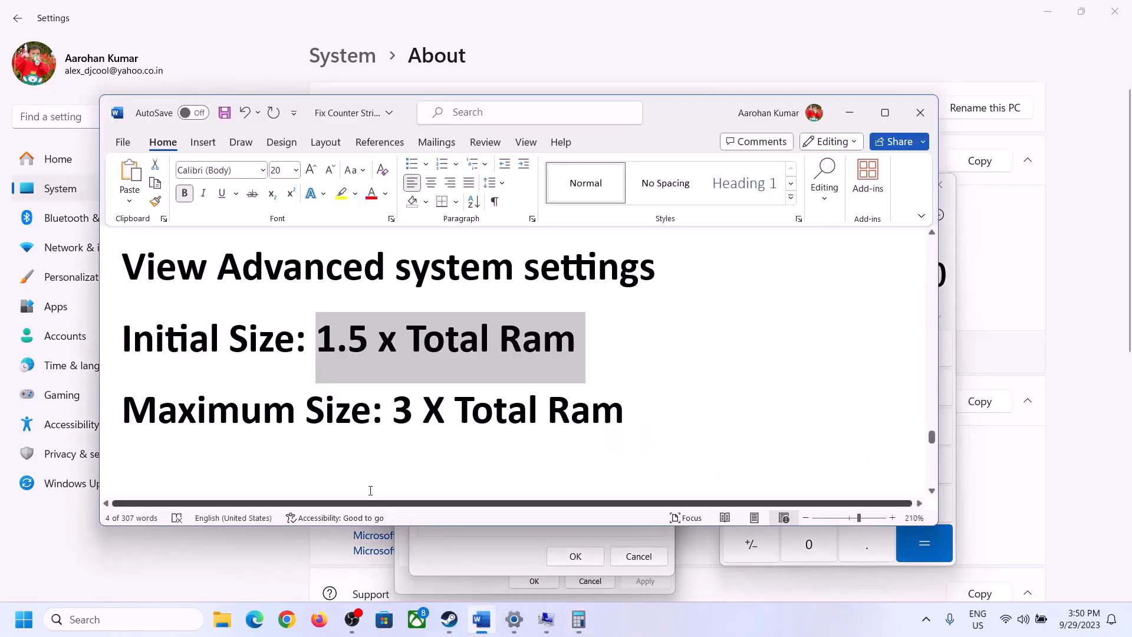
{"action": "left_click", "coordinate": [579, 619]}
{"action": "left_click", "coordinate": [752, 508]}
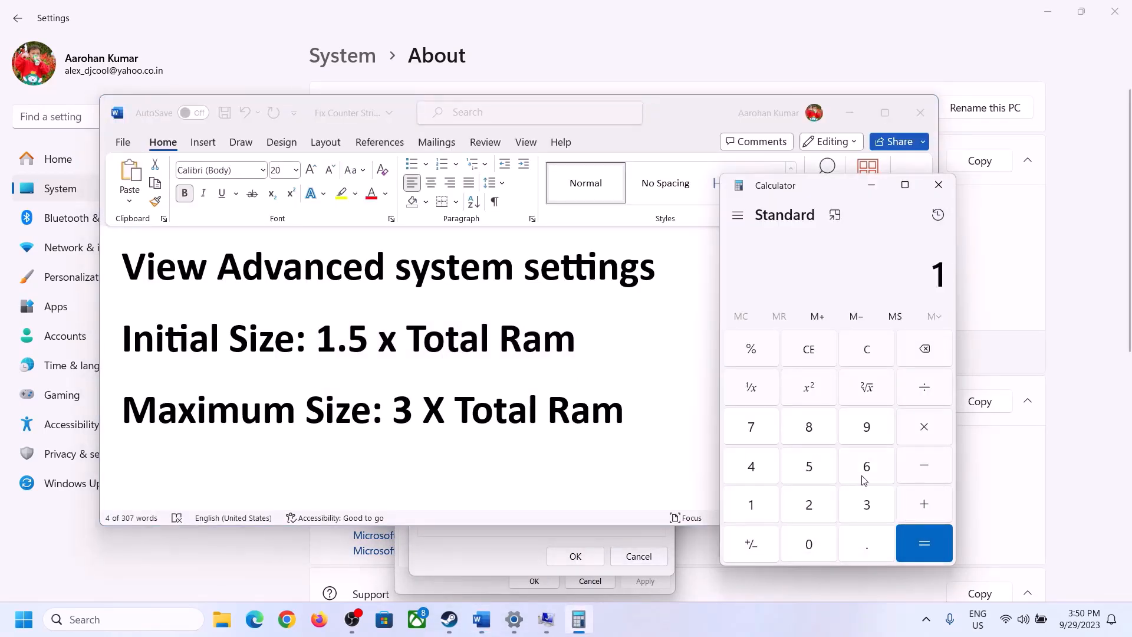
{"action": "left_click", "coordinate": [862, 475]}
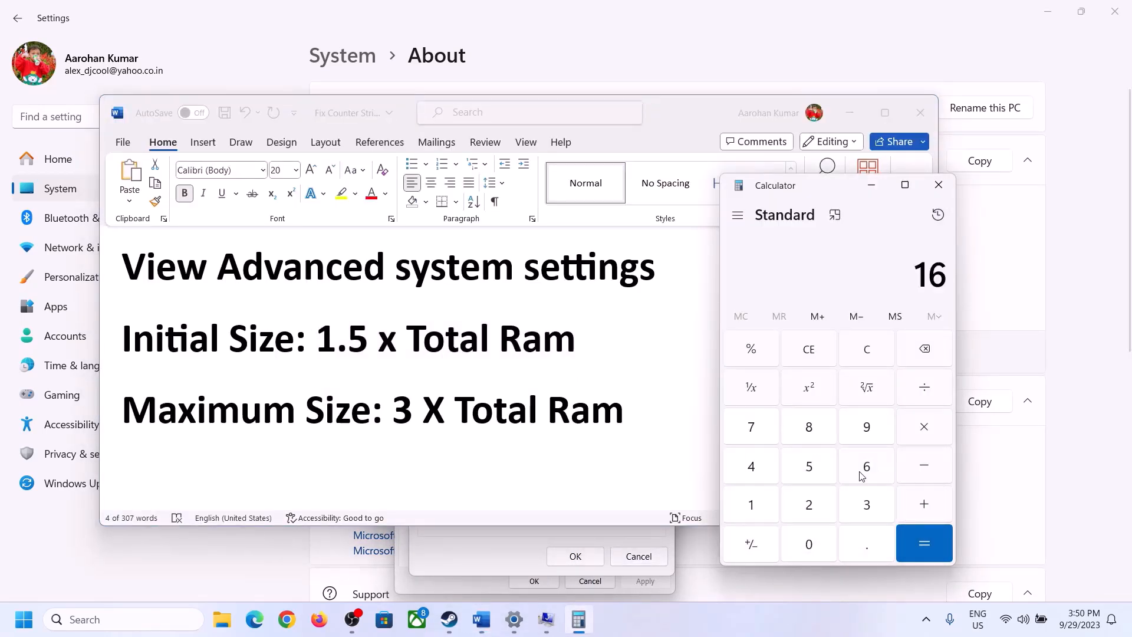
{"action": "left_click", "coordinate": [869, 358]}
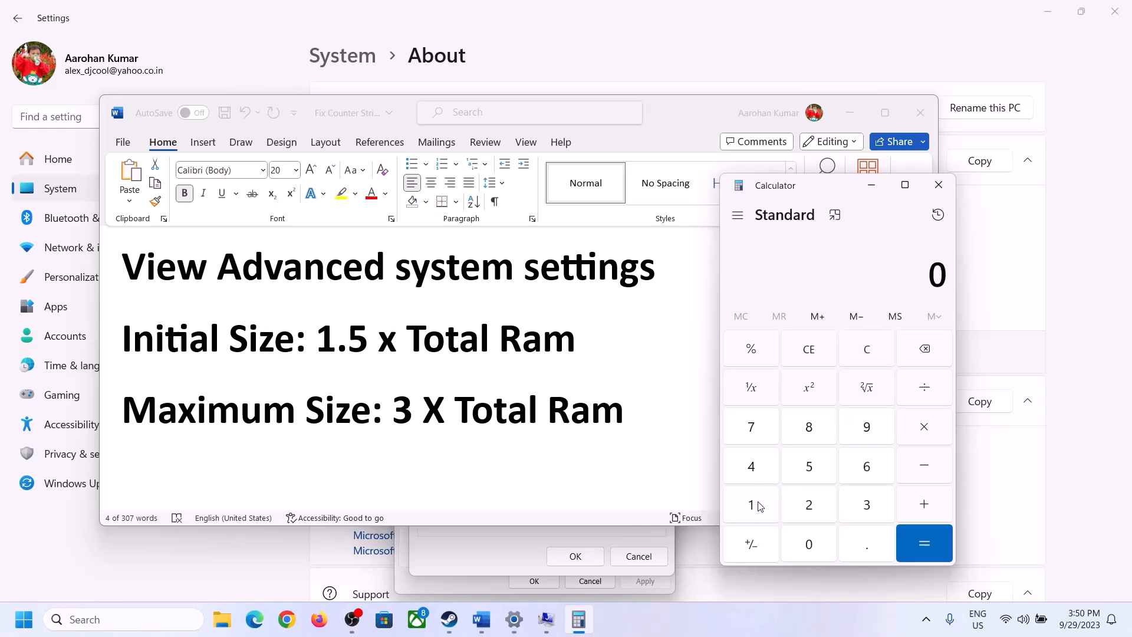
Step: Convert the 16 GB of RAM to megabytes by calculating 16 × 1024 in Calculator
{"action": "left_click", "coordinate": [760, 506]}
{"action": "left_click", "coordinate": [849, 470]}
{"action": "left_click", "coordinate": [923, 440]}
{"action": "left_click", "coordinate": [751, 510]}
{"action": "left_click", "coordinate": [810, 540]}
{"action": "left_click", "coordinate": [812, 509]}
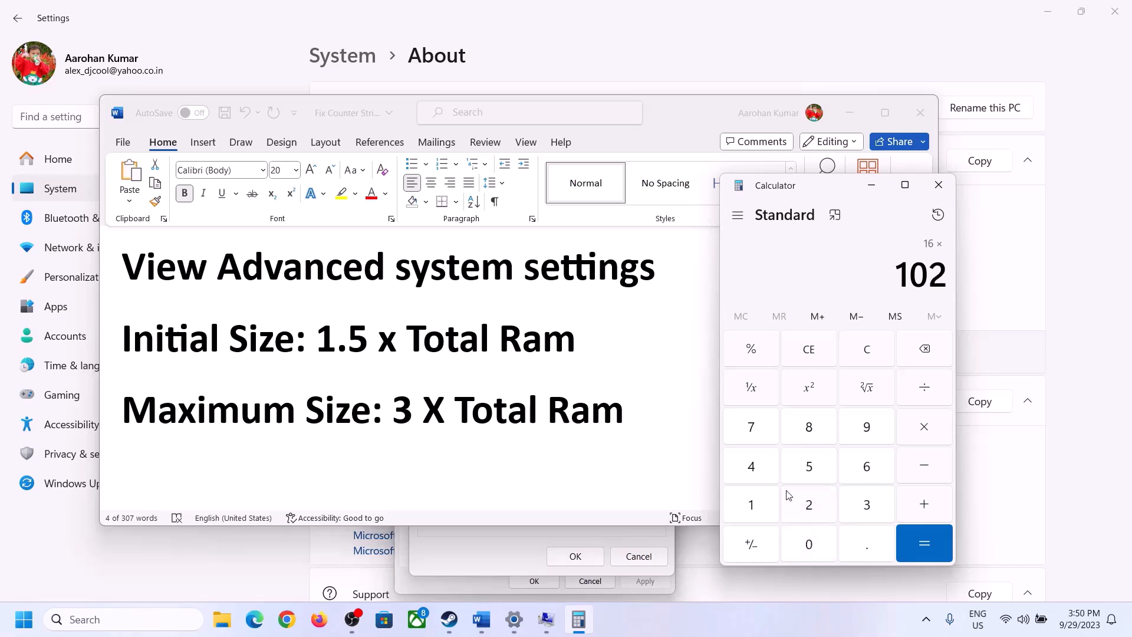
{"action": "left_click", "coordinate": [759, 475]}
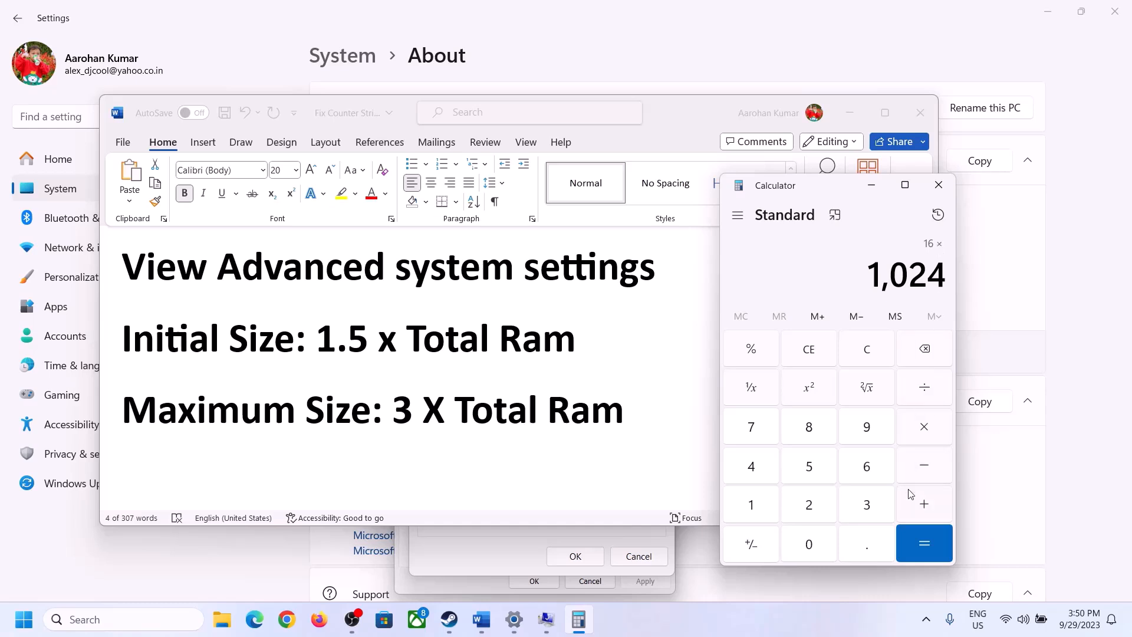
{"action": "left_click", "coordinate": [923, 544]}
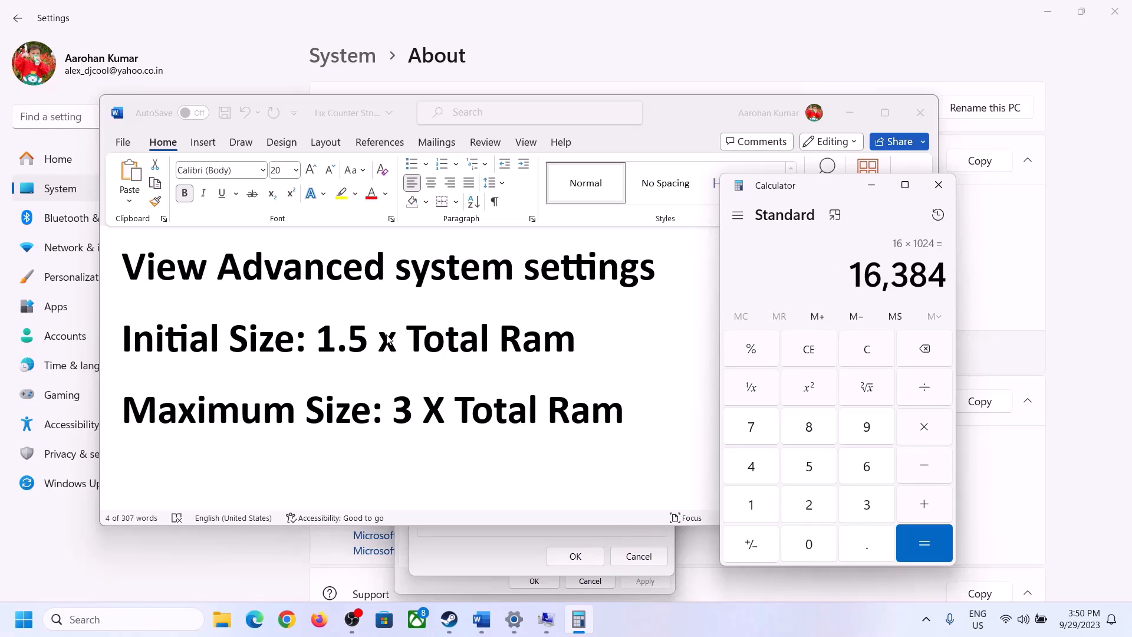
Step: Multiply the 16384 MB of RAM by 1.5 in Calculator to work out the initial paging file size
{"action": "left_click", "coordinate": [924, 428]}
{"action": "left_click", "coordinate": [765, 508]}
{"action": "left_click", "coordinate": [864, 552]}
{"action": "left_click", "coordinate": [815, 471]}
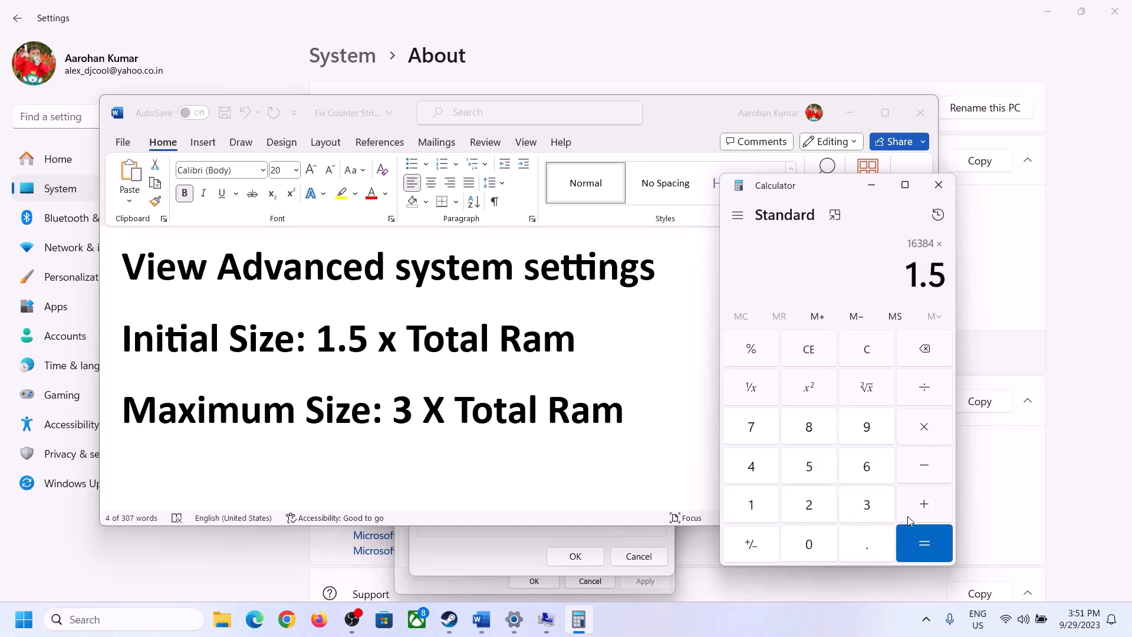
{"action": "left_click", "coordinate": [923, 537]}
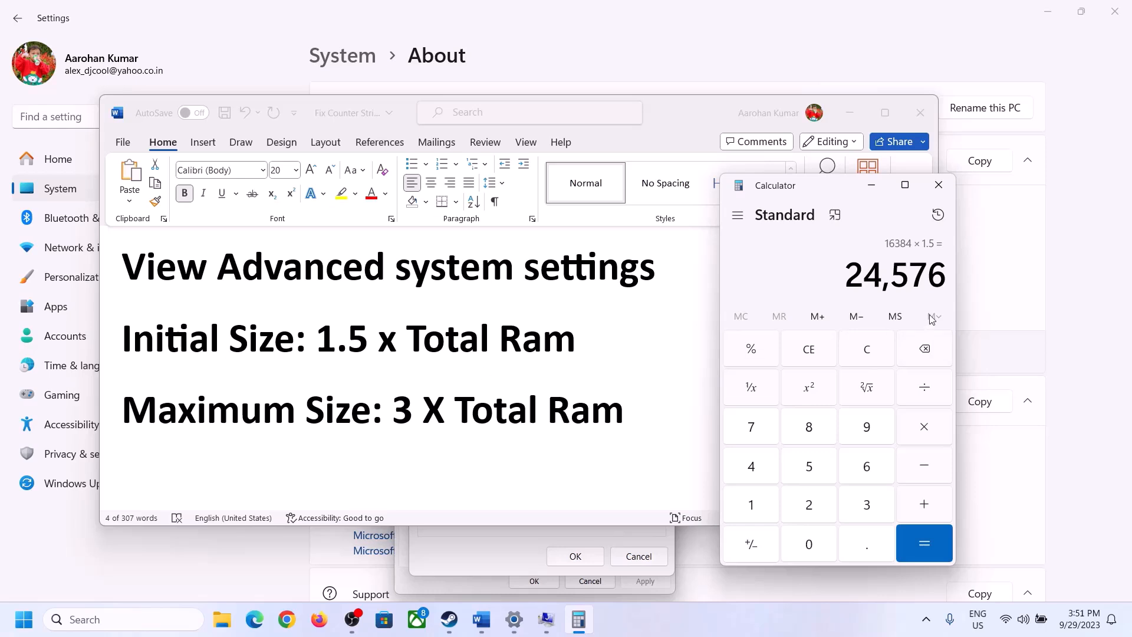
Step: Return to the Virtual Memory dialog and set the initial size for drive C to 24576 MB
{"action": "left_click", "coordinate": [510, 547]}
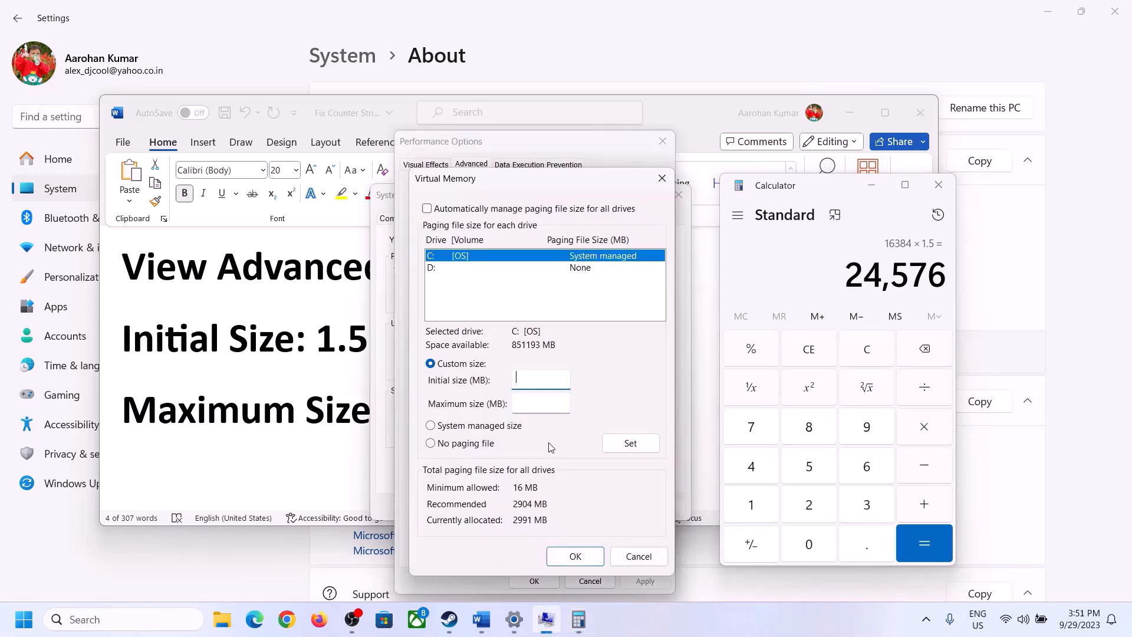
{"action": "type", "text": "24576"}
{"action": "left_click", "coordinate": [568, 403]}
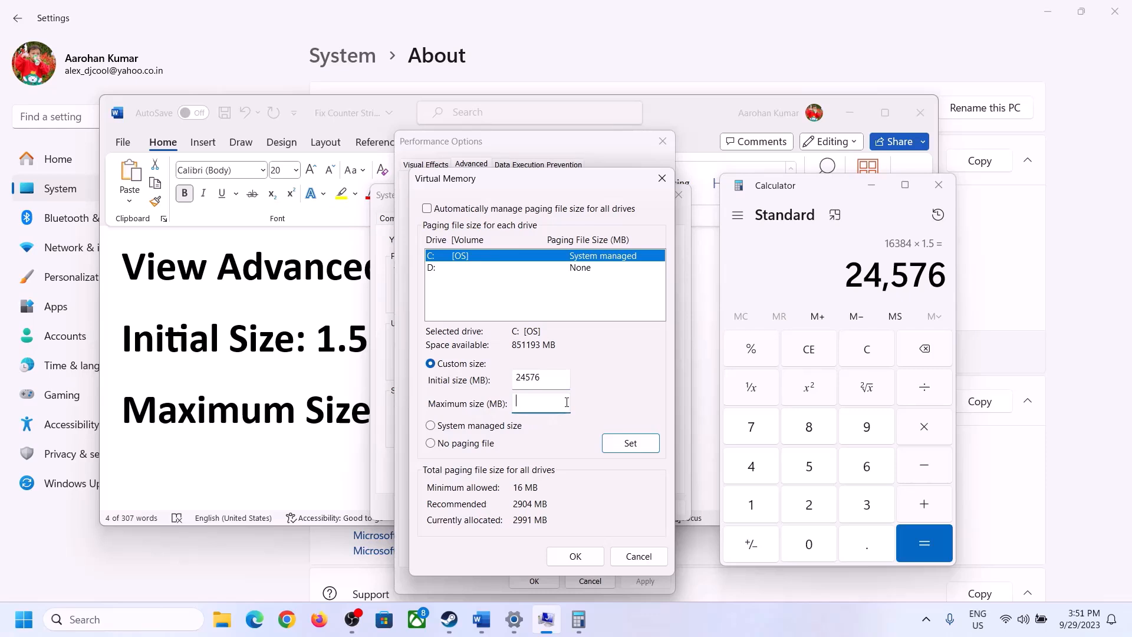
Step: Clear the previous result in Calculator and recheck the installed RAM on the Settings About page
{"action": "left_click", "coordinate": [327, 417]}
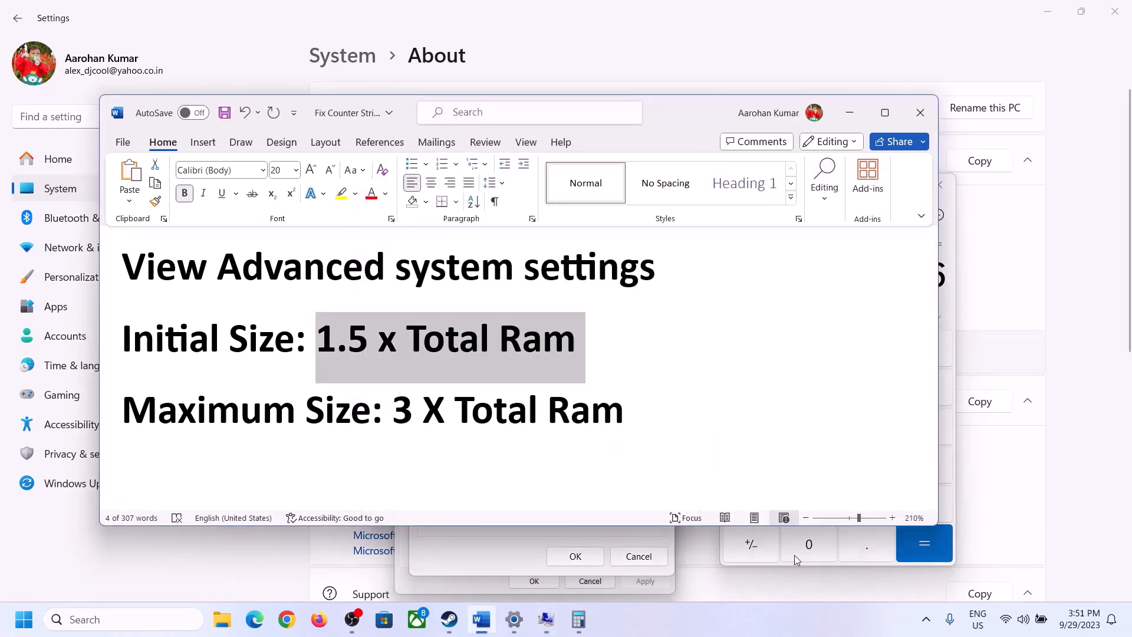
{"action": "left_click", "coordinate": [950, 305]}
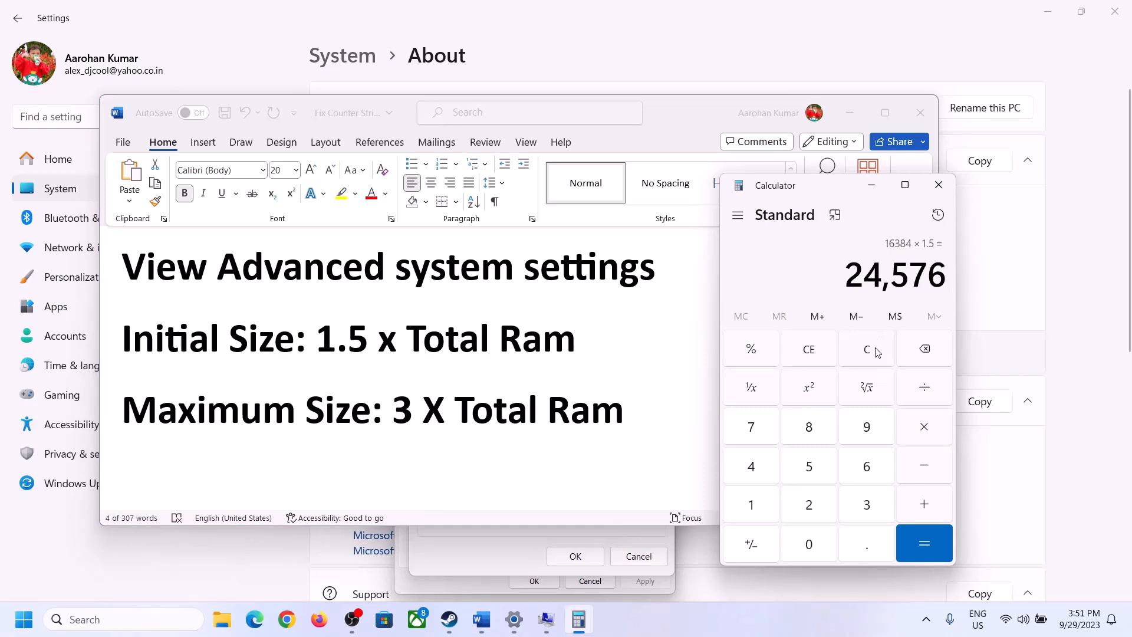
{"action": "left_click", "coordinate": [867, 349]}
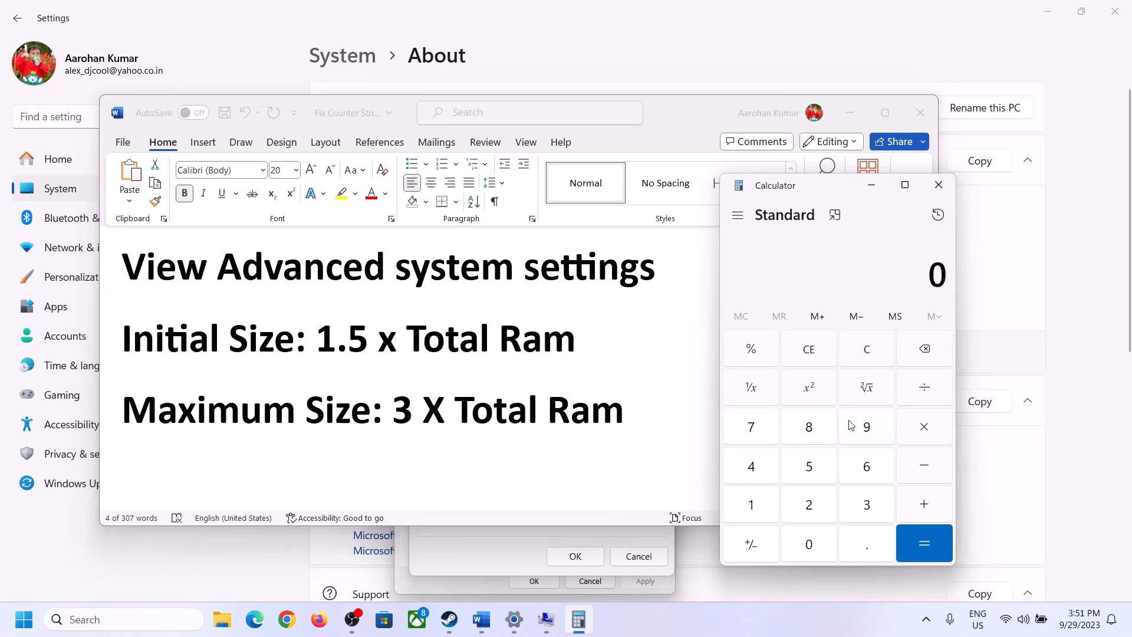
{"action": "left_click", "coordinate": [514, 619]}
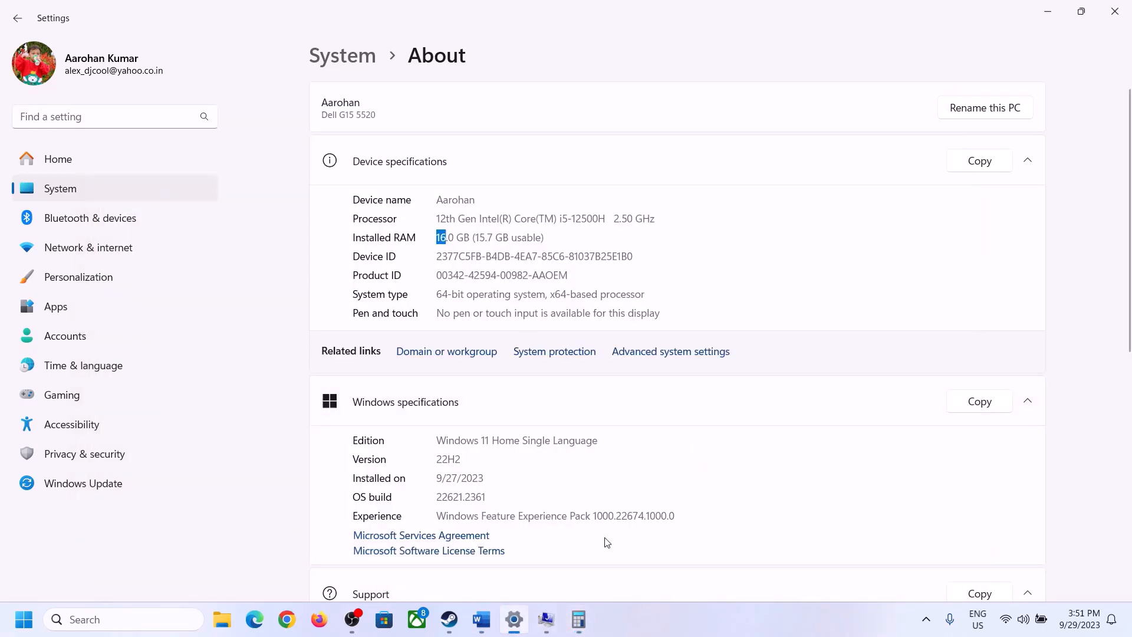
{"action": "key", "text": "alt+Tab"}
Step: Calculate 16 × 1024 in Calculator again to convert the installed RAM to megabytes
{"action": "left_click", "coordinate": [760, 502]}
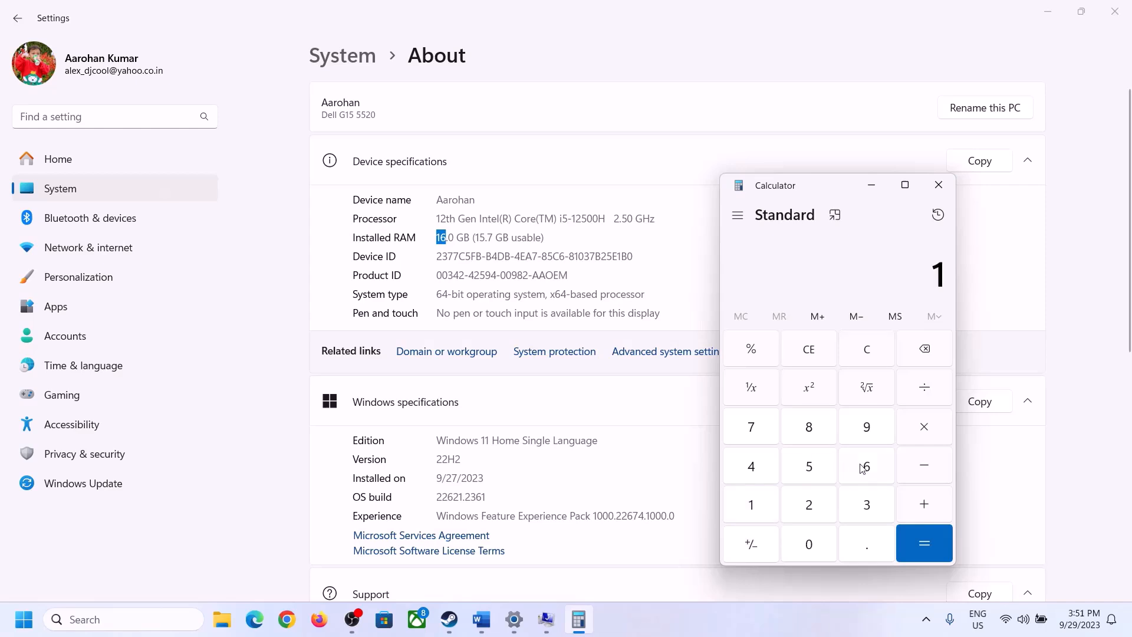
{"action": "left_click", "coordinate": [866, 467]}
{"action": "left_click", "coordinate": [918, 428]}
{"action": "left_click", "coordinate": [759, 500]}
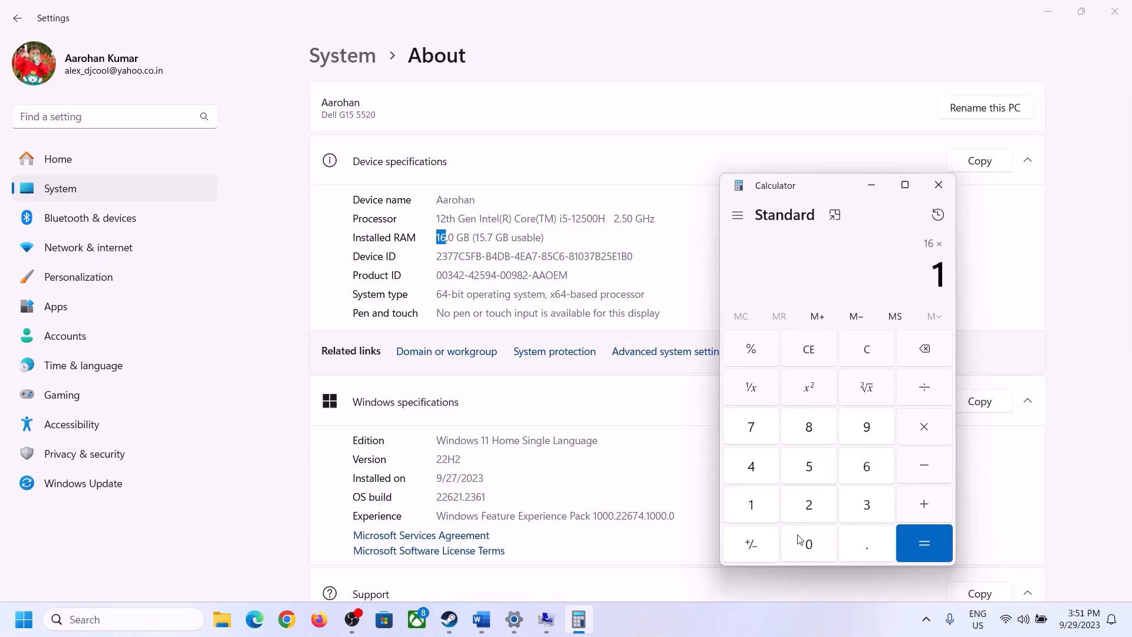
{"action": "left_click", "coordinate": [801, 541]}
{"action": "left_click", "coordinate": [811, 503]}
{"action": "left_click", "coordinate": [753, 466]}
{"action": "left_click", "coordinate": [911, 545]}
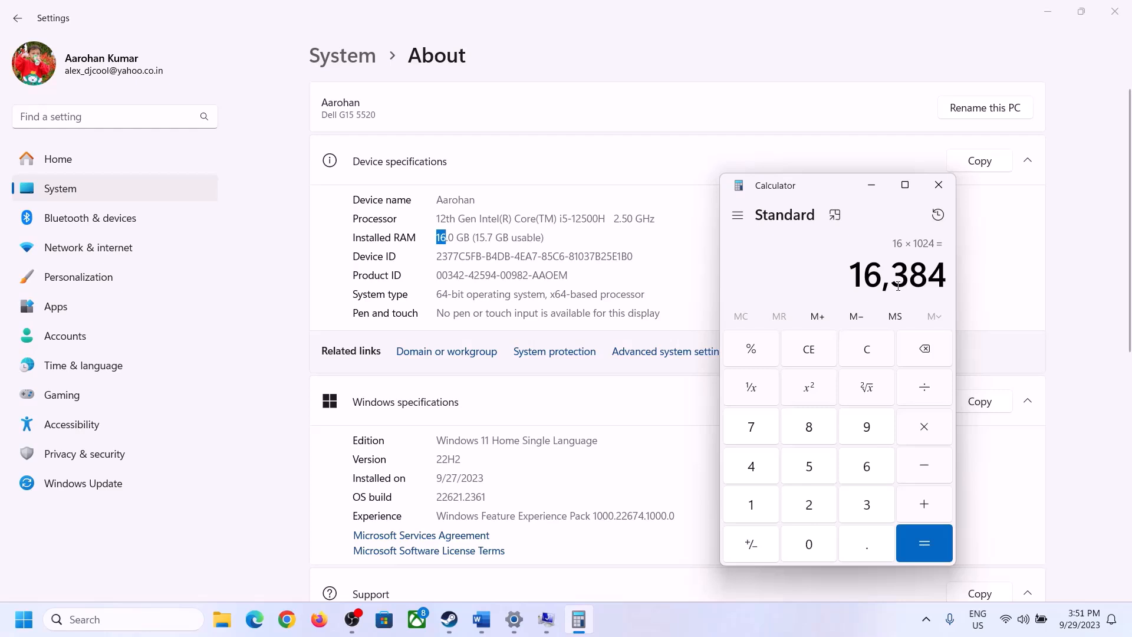
Step: Check the maximum size formula in the Word document and multiply the 16384 MB by 3 in Calculator
{"action": "left_click", "coordinate": [482, 619]}
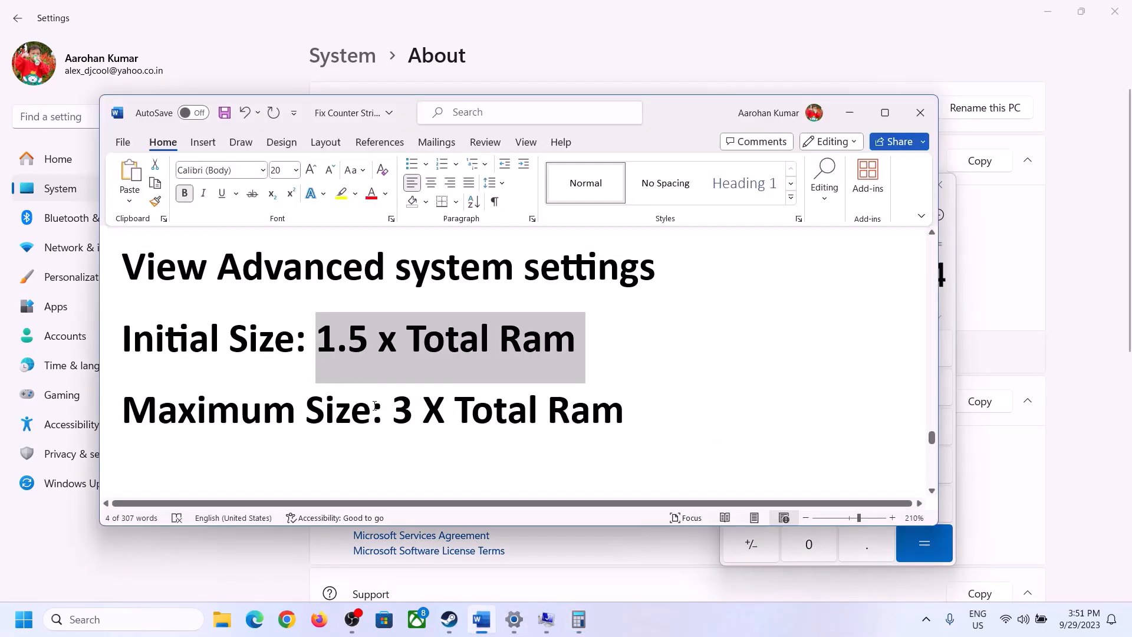
{"action": "left_click", "coordinate": [578, 619]}
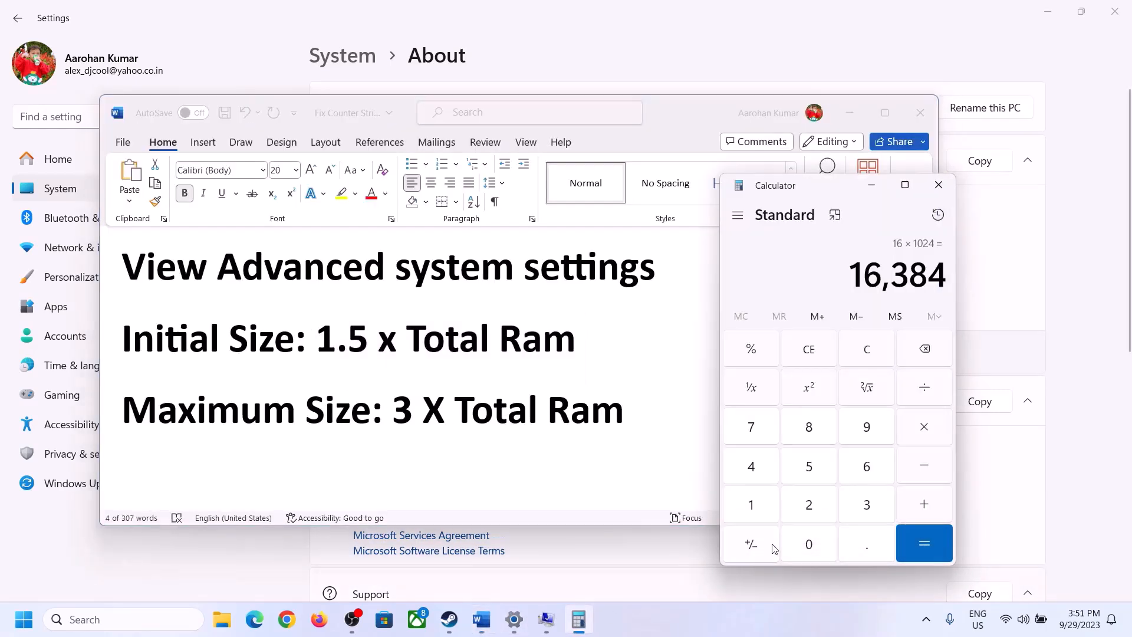
{"action": "left_click", "coordinate": [926, 432]}
{"action": "left_click", "coordinate": [851, 509]}
{"action": "left_click", "coordinate": [928, 527]}
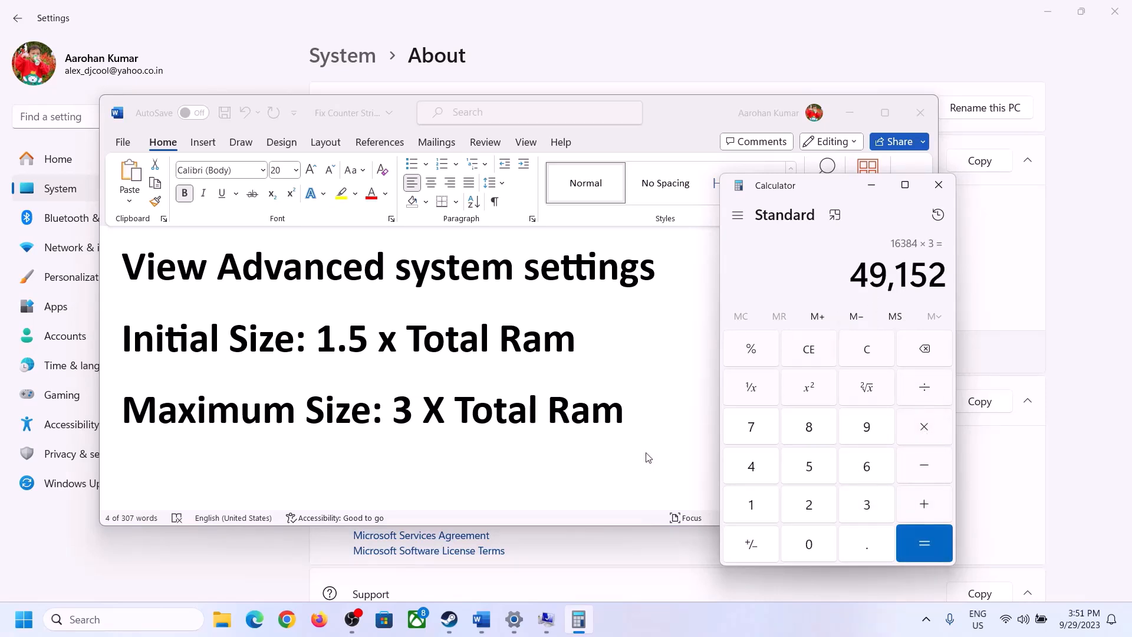
Step: Set the maximum size for drive C to 49152 MB and confirm the custom paging file range in Virtual Memory
{"action": "left_click", "coordinate": [545, 622]}
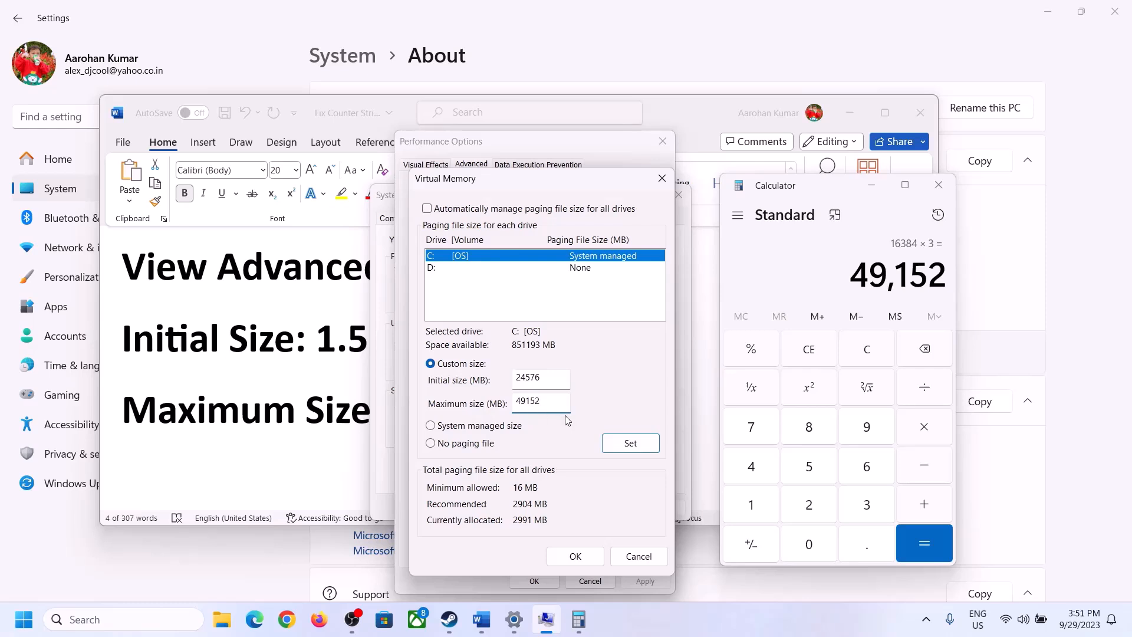
{"action": "left_click", "coordinate": [629, 445]}
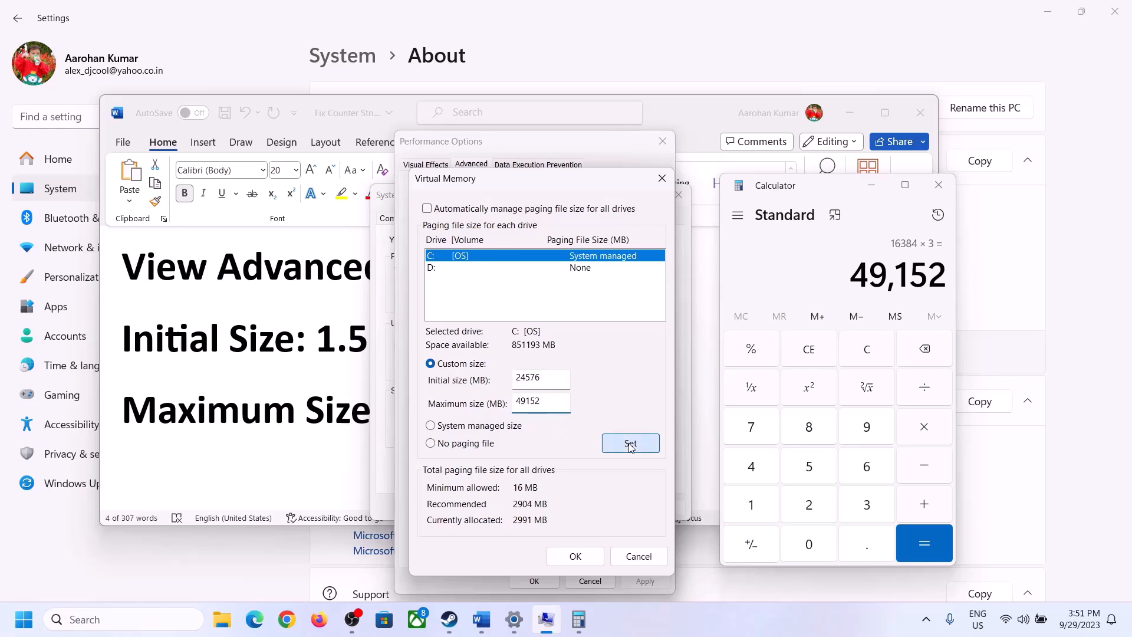
{"action": "left_click", "coordinate": [580, 556]}
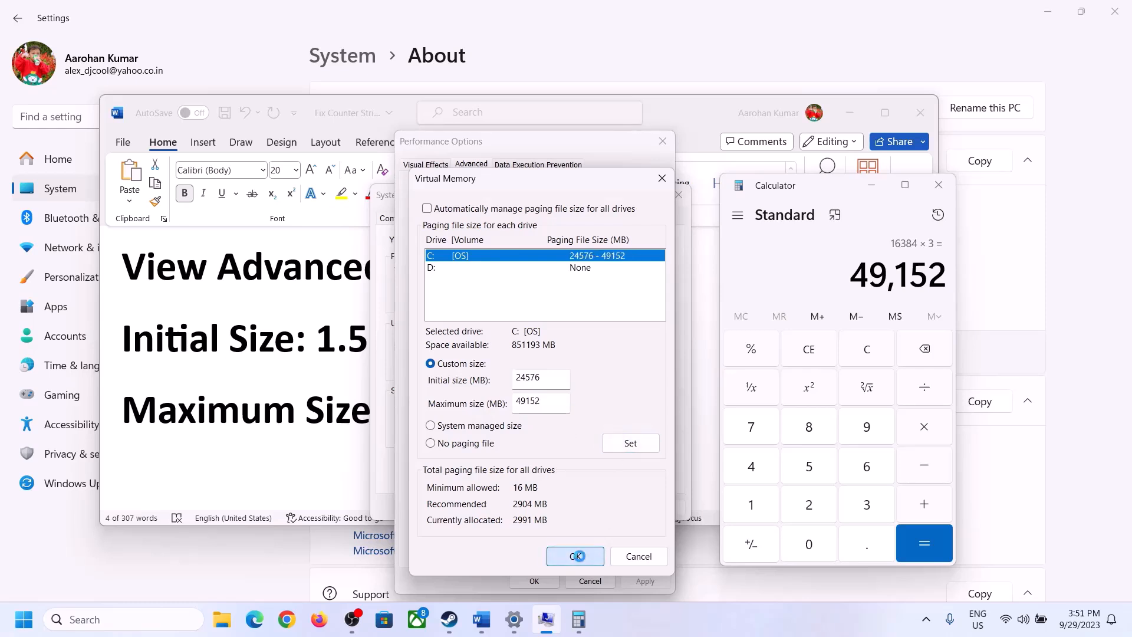
{"action": "left_click", "coordinate": [701, 364]}
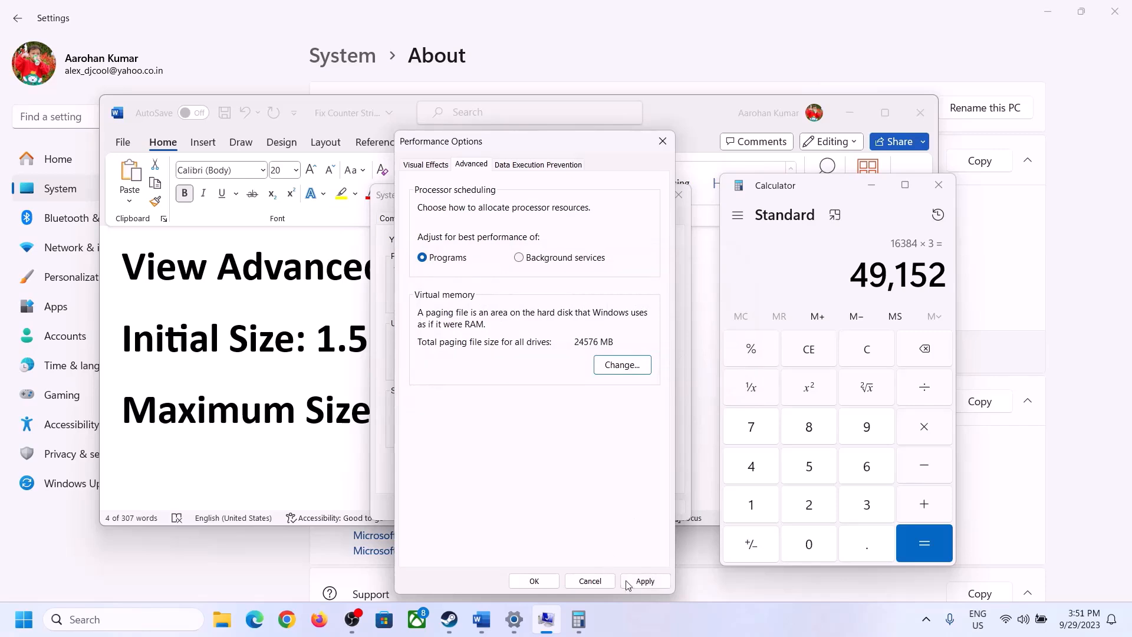
Step: Confirm and close Performance Options and System Properties, and dismiss the restart prompt without restarting
{"action": "left_click", "coordinate": [535, 581]}
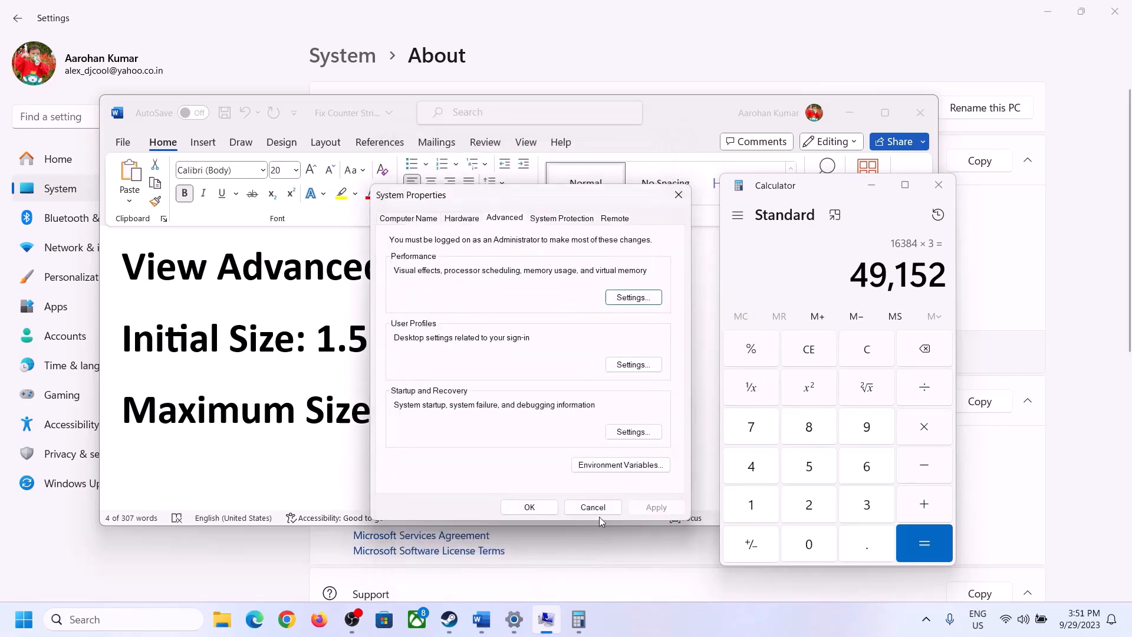
{"action": "left_click", "coordinate": [529, 507]}
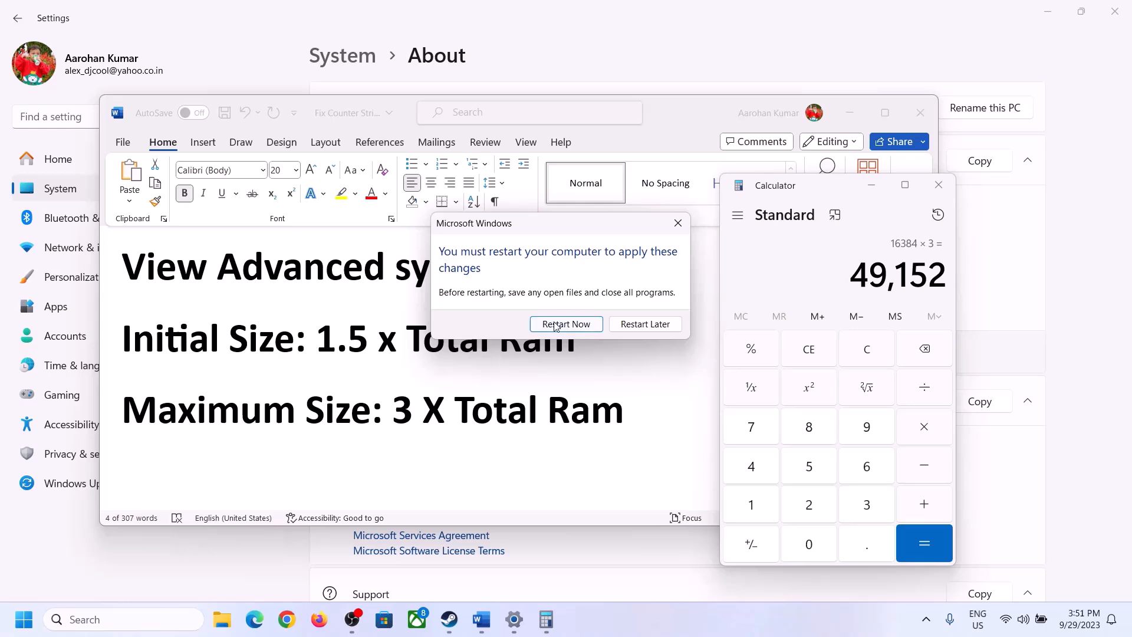
{"action": "left_click", "coordinate": [678, 223]}
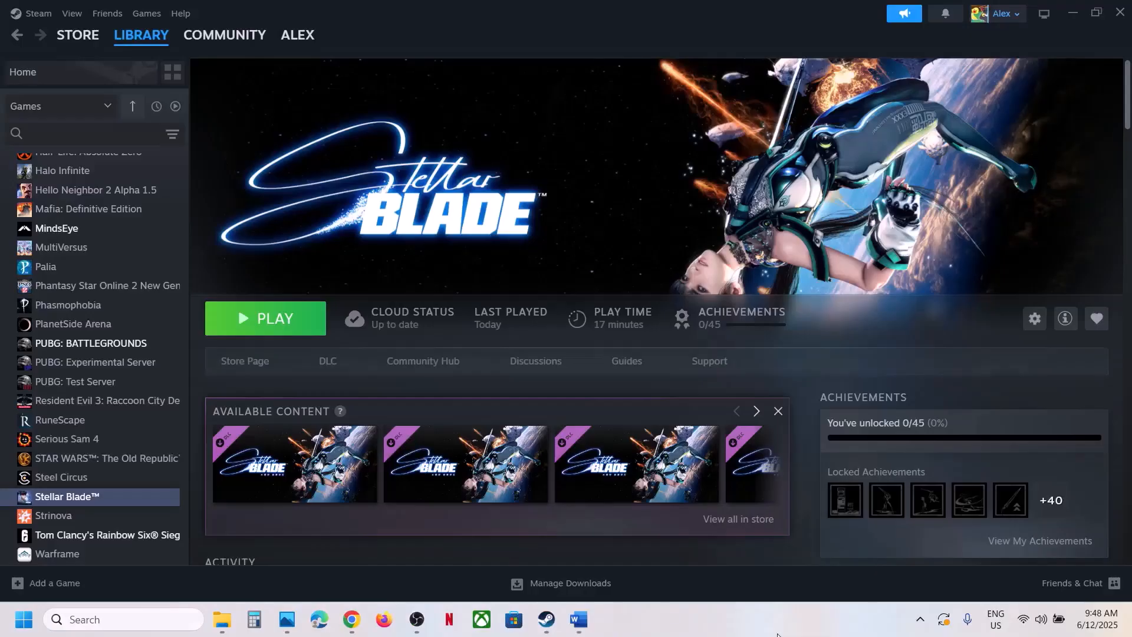
Step: Switch to the Word document and highlight Step 5, running the game as an administrator and trying compatibility mode
{"action": "left_click", "coordinate": [579, 619]}
{"action": "scroll", "coordinate": [464, 371], "scroll_direction": "down", "scroll_amount": 3}
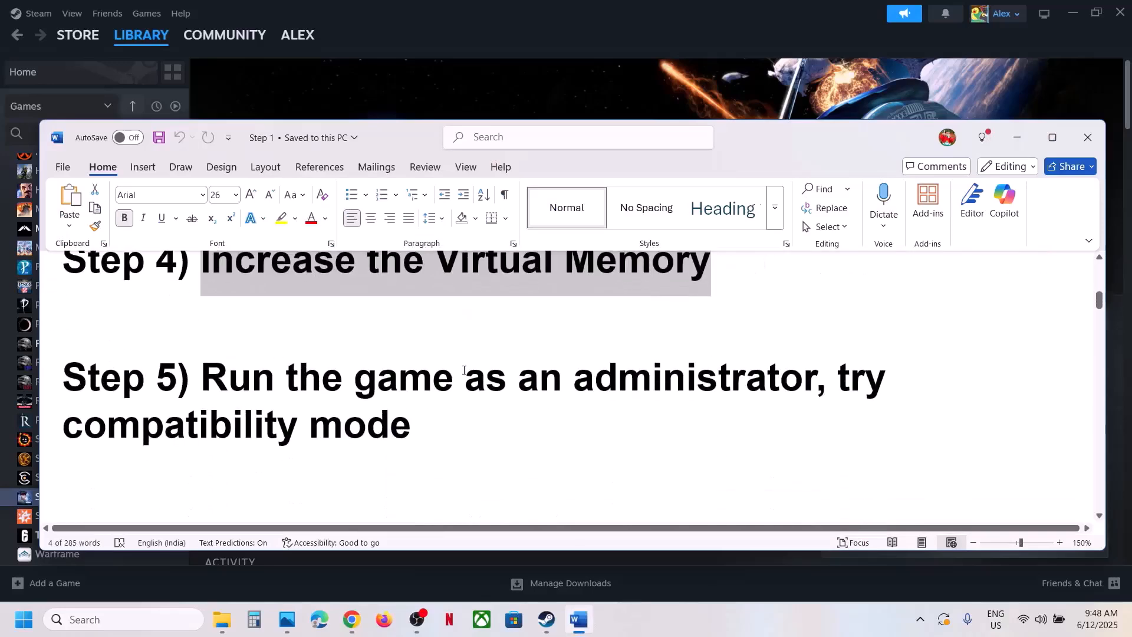
{"action": "left_click_drag", "start_coordinate": [213, 373], "coordinate": [506, 435]}
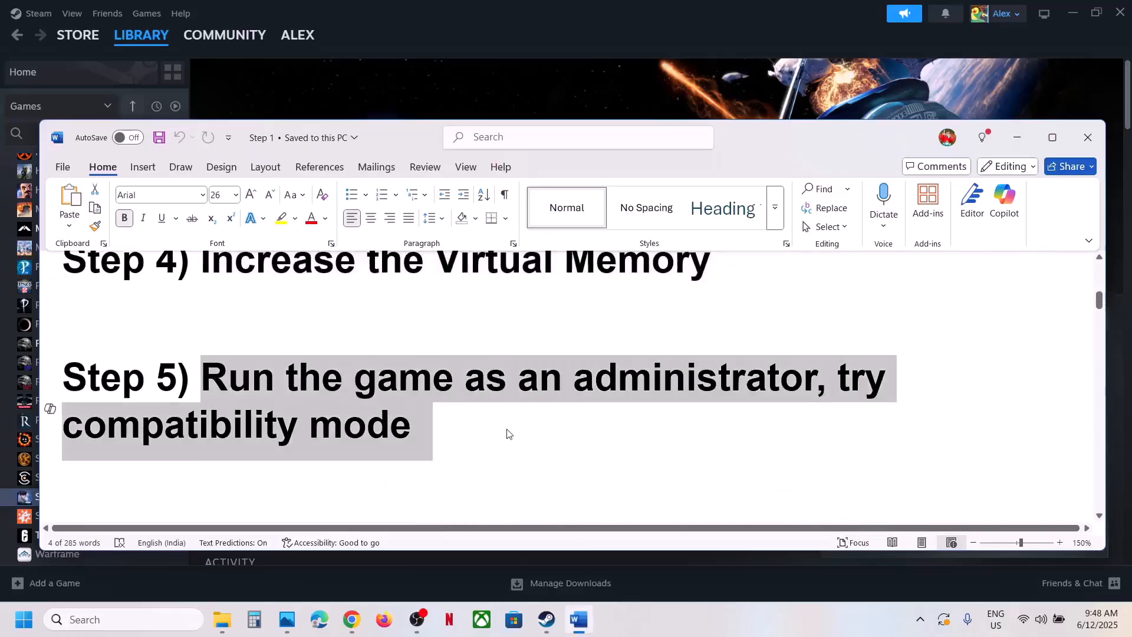
{"action": "left_click", "coordinate": [506, 434]}
Step: Browse the local files of Stellar Blade from the Steam library and open the SB > Binaries > Win64 folder
{"action": "left_click", "coordinate": [551, 83]}
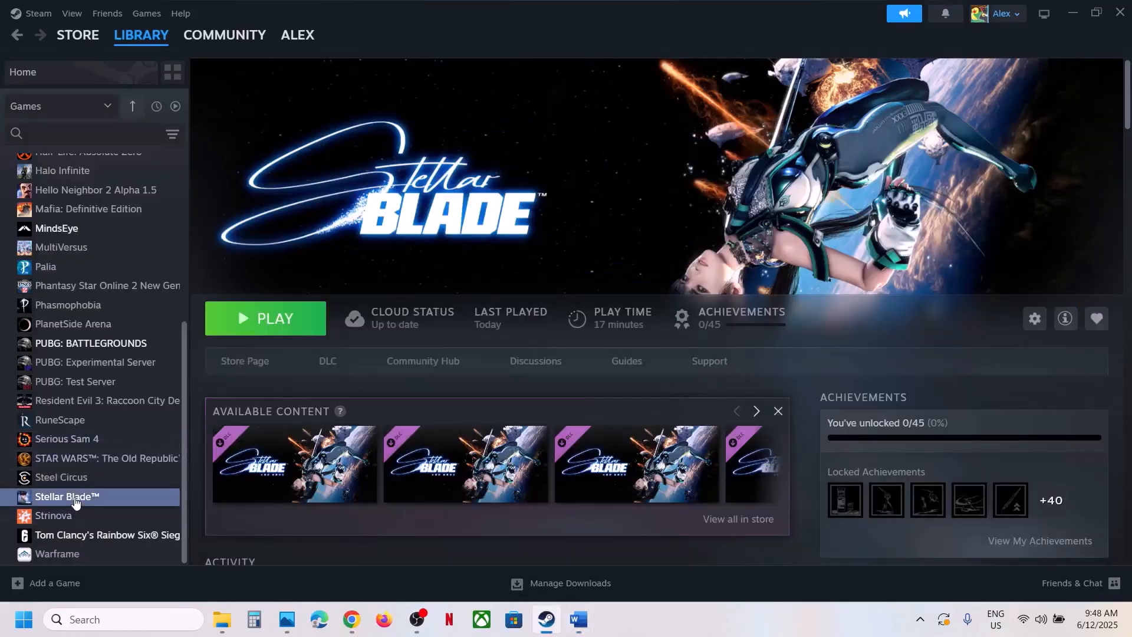
{"action": "right_click", "coordinate": [108, 493]}
{"action": "mouse_move", "coordinate": [151, 453]}
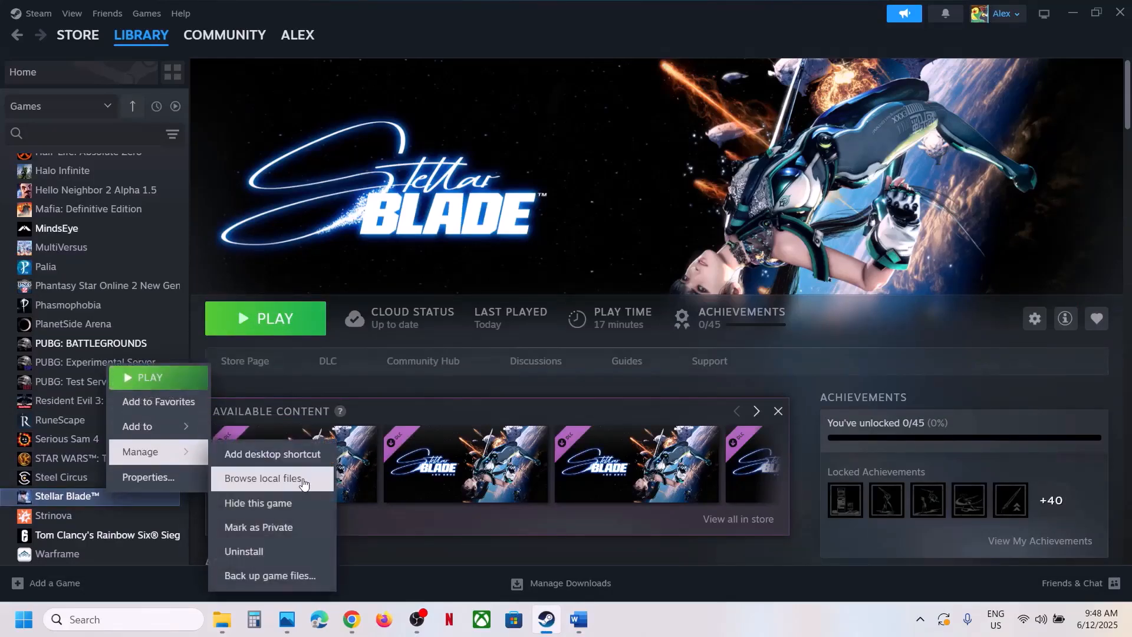
{"action": "left_click", "coordinate": [277, 475]}
{"action": "double_click", "coordinate": [159, 169]}
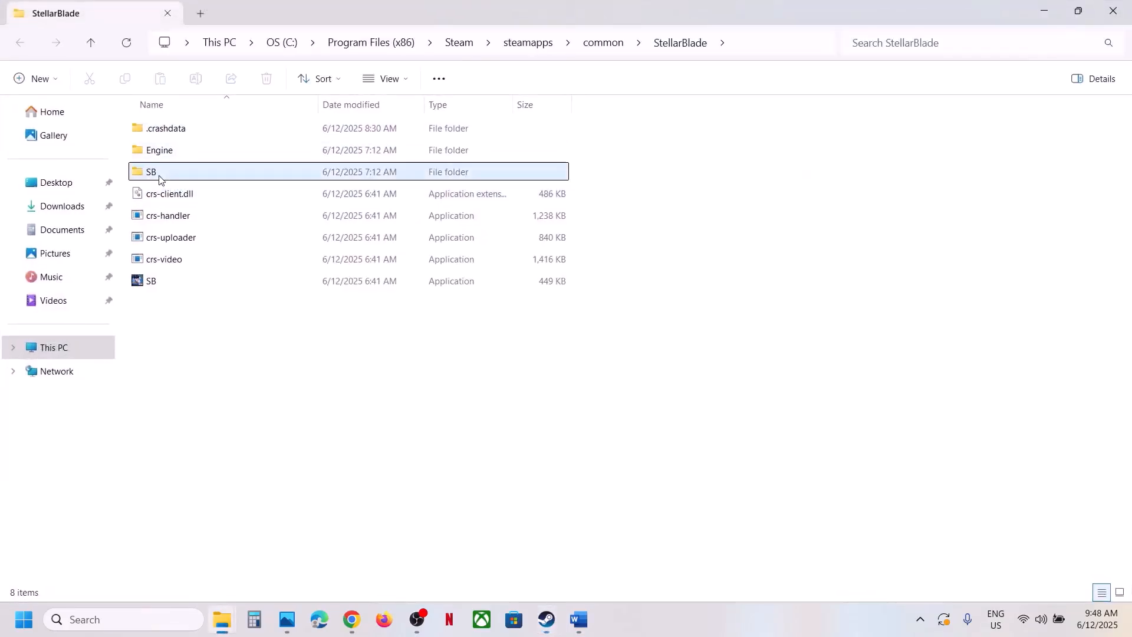
{"action": "double_click", "coordinate": [170, 130]}
{"action": "double_click", "coordinate": [172, 129]}
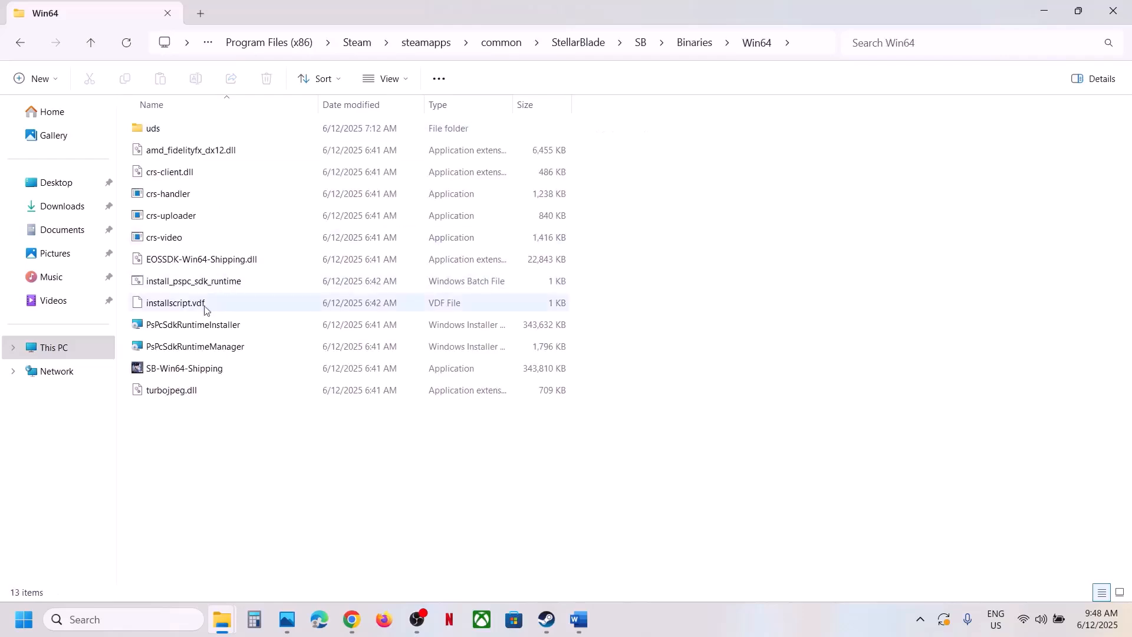
Step: Set the SB-Win64-Shipping application to run as an administrator in its compatibility properties
{"action": "left_click", "coordinate": [182, 367]}
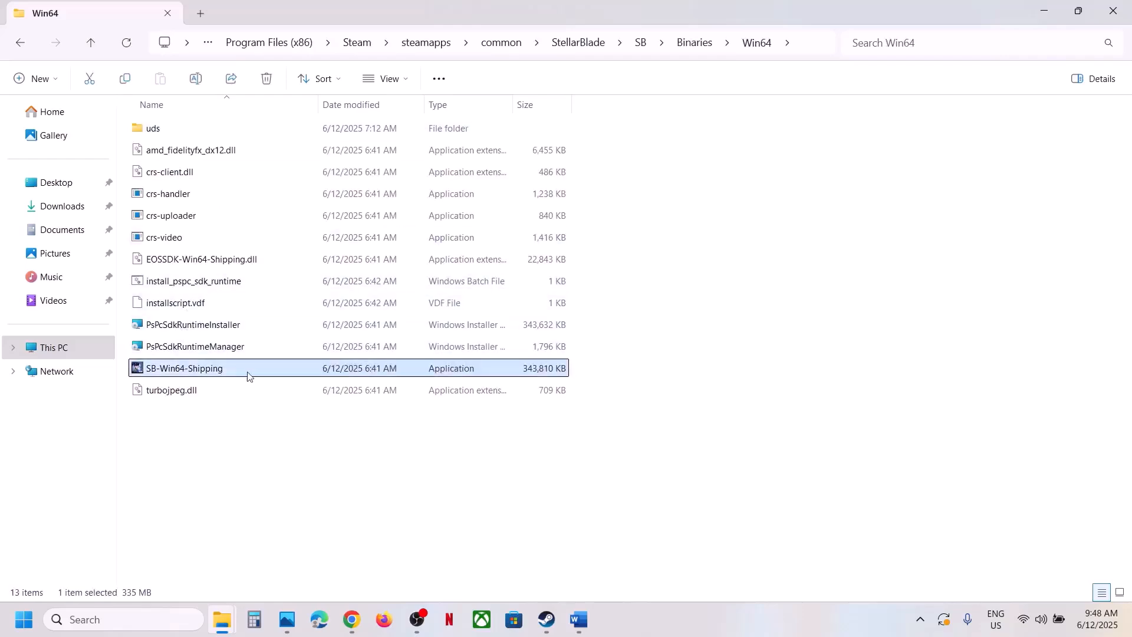
{"action": "right_click", "coordinate": [185, 372]}
{"action": "left_click", "coordinate": [283, 299]}
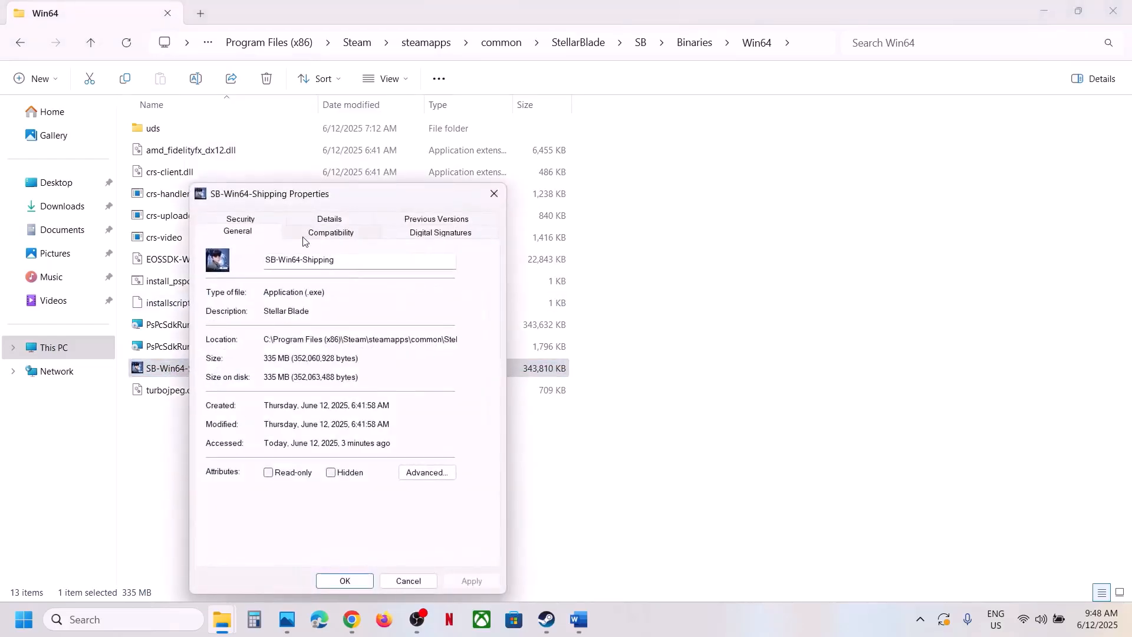
{"action": "left_click", "coordinate": [325, 236]}
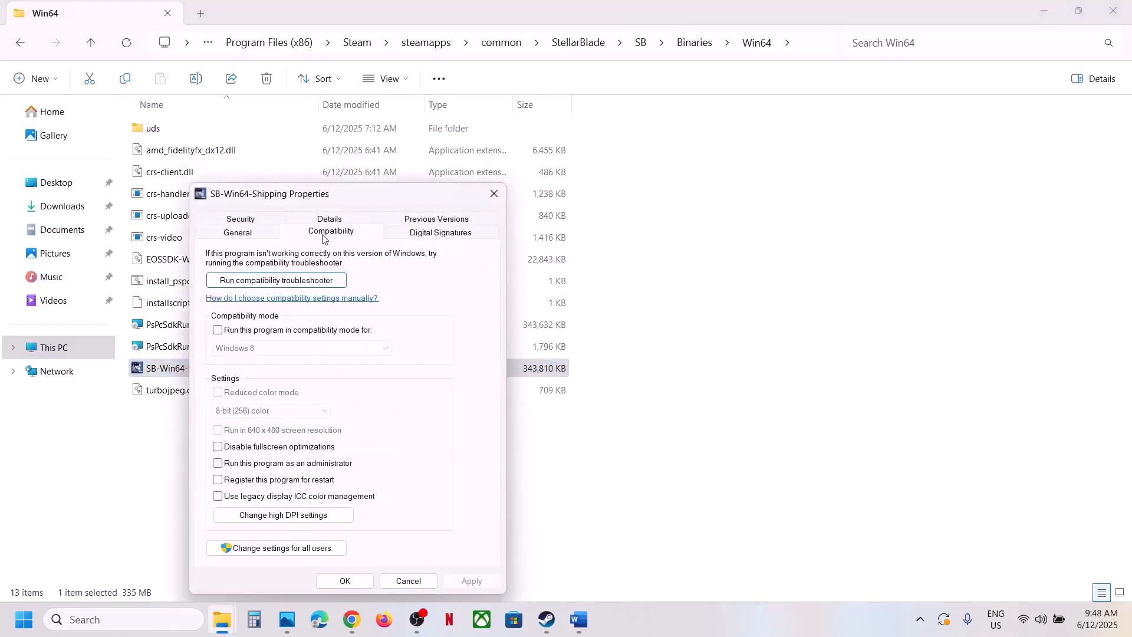
{"action": "left_click", "coordinate": [223, 463]}
{"action": "left_click", "coordinate": [475, 579]}
{"action": "left_click", "coordinate": [346, 582]}
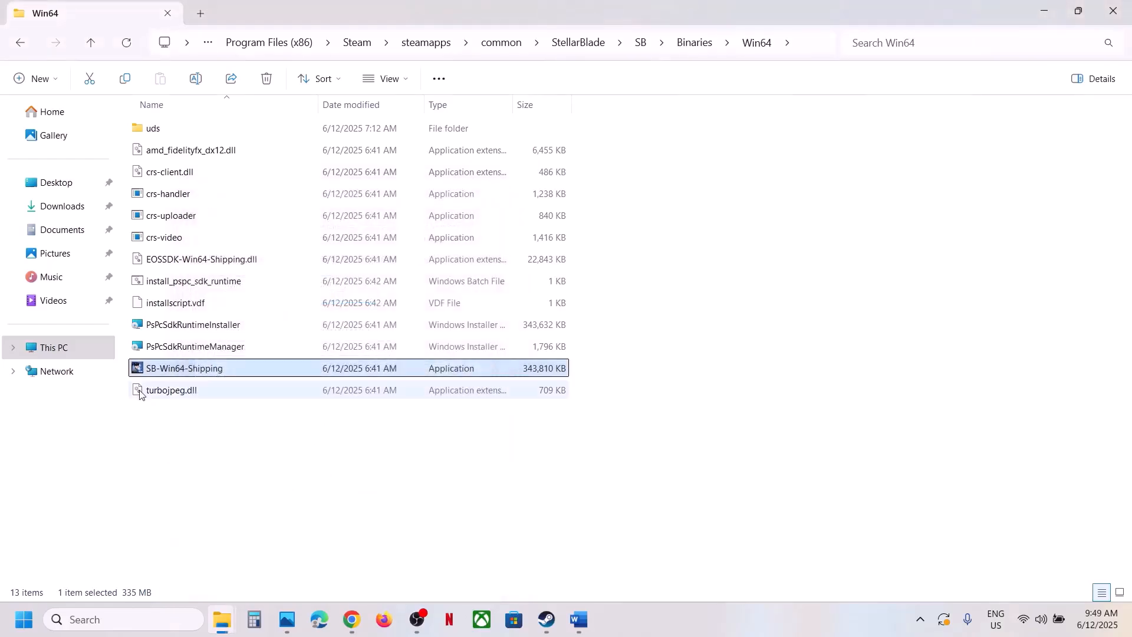
Step: Enable compatibility mode for Windows 8 in the SB-Win64-Shipping application's properties and apply it
{"action": "right_click", "coordinate": [194, 372]}
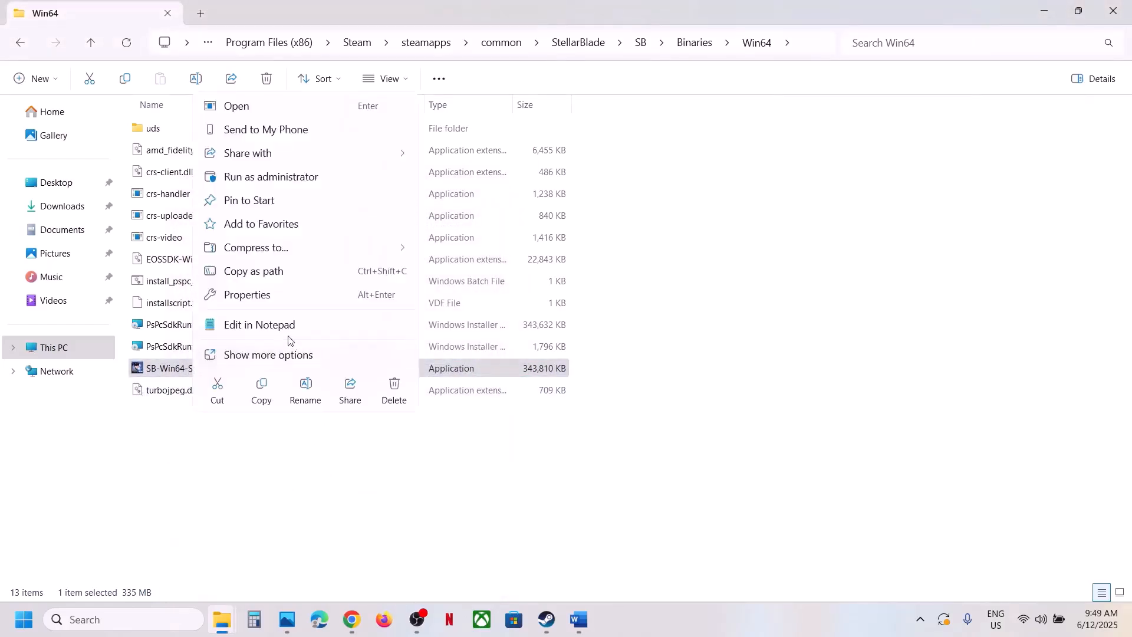
{"action": "left_click", "coordinate": [259, 295]}
{"action": "left_click", "coordinate": [334, 234]}
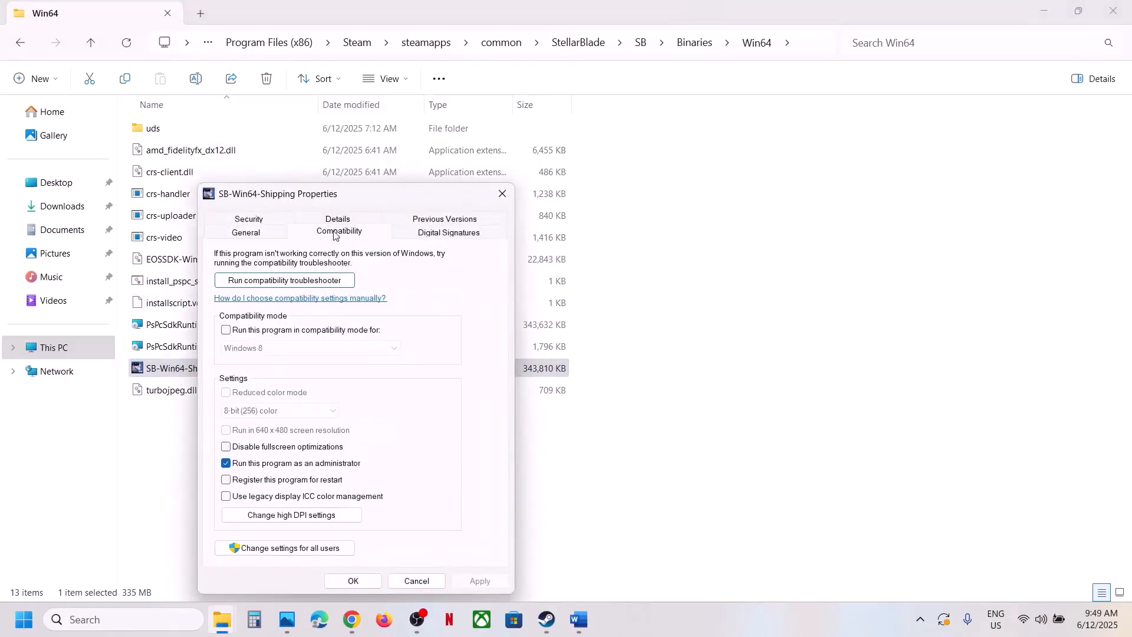
{"action": "left_click", "coordinate": [226, 330]}
{"action": "left_click", "coordinate": [480, 582]}
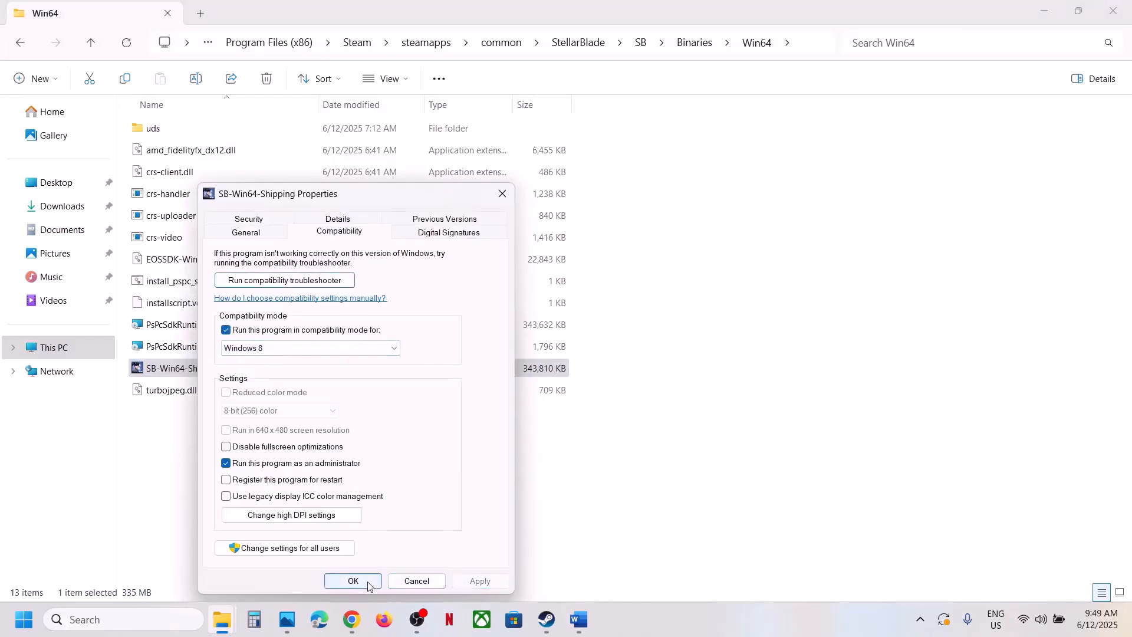
Step: Set SB-Win64-Shipping's compatibility mode to Windows 7, disable fullscreen optimizations, and confirm the properties
{"action": "left_click", "coordinate": [289, 349]}
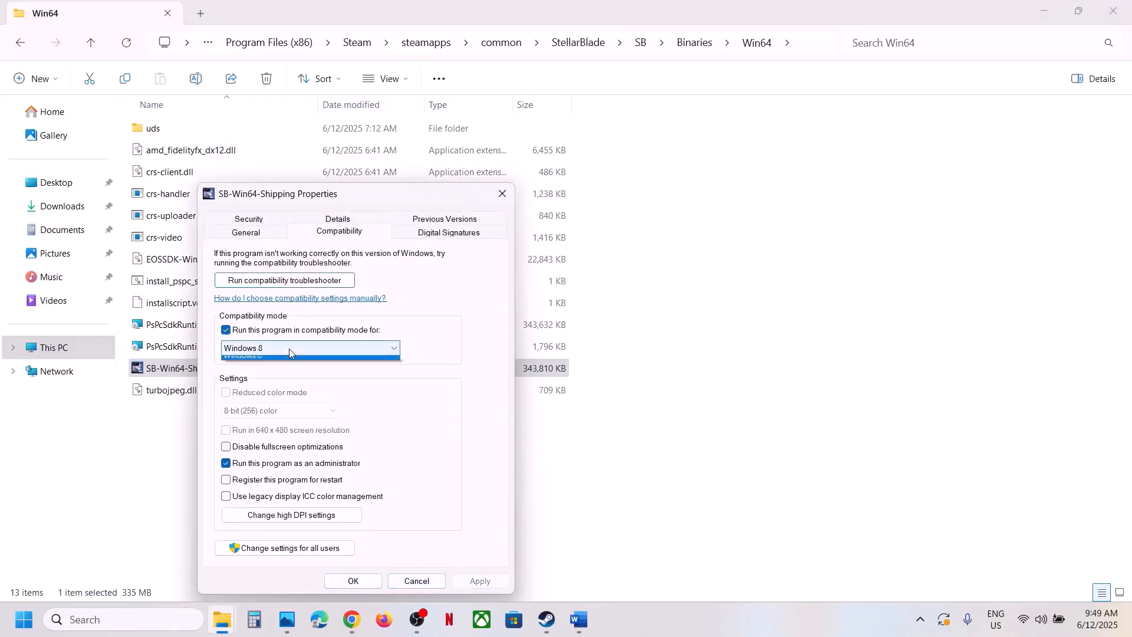
{"action": "left_click", "coordinate": [266, 390]}
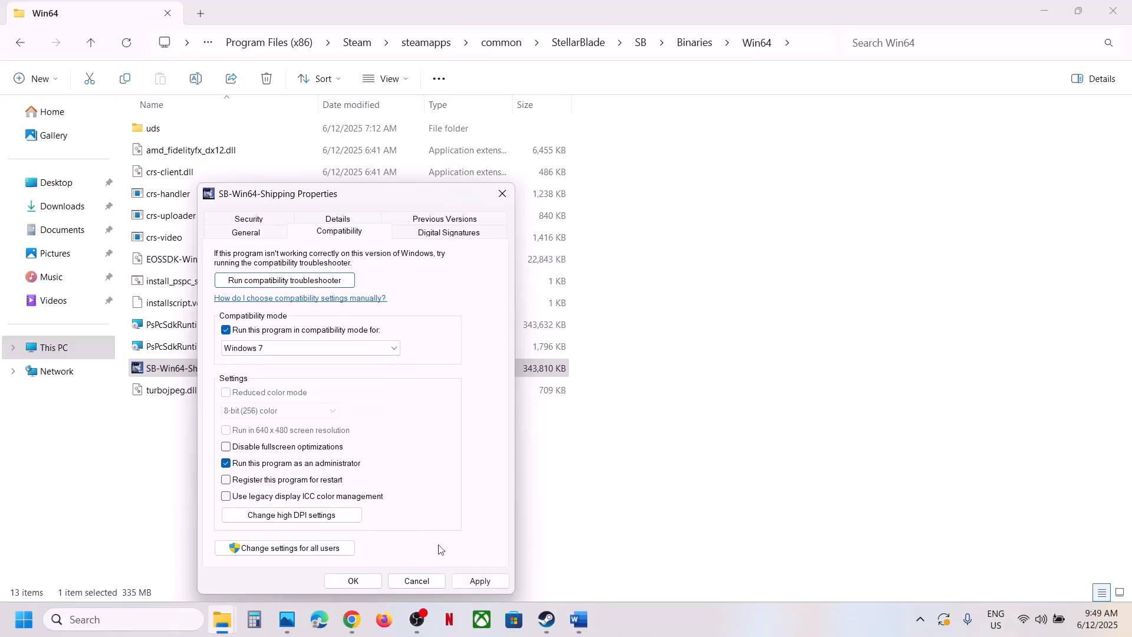
{"action": "left_click", "coordinate": [475, 581]}
{"action": "left_click", "coordinate": [259, 450]}
{"action": "left_click", "coordinate": [475, 581]}
{"action": "left_click", "coordinate": [348, 581]}
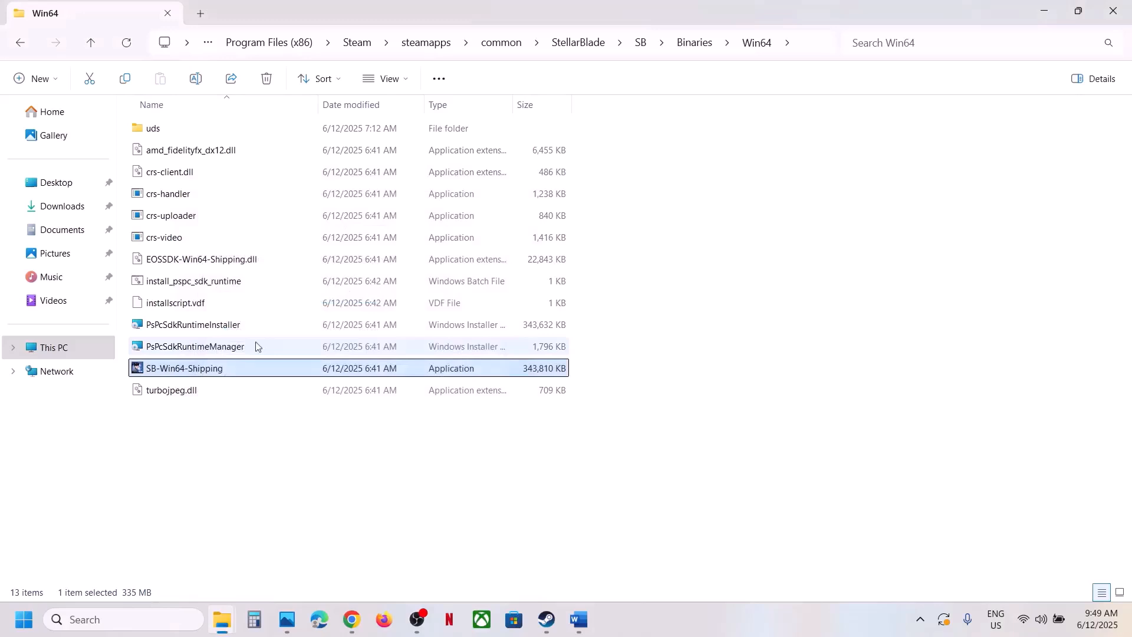
Step: Turn off compatibility mode, disabled fullscreen optimizations and run as administrator for SB-Win64-Shipping, and confirm
{"action": "right_click", "coordinate": [219, 373]}
{"action": "left_click", "coordinate": [288, 298]}
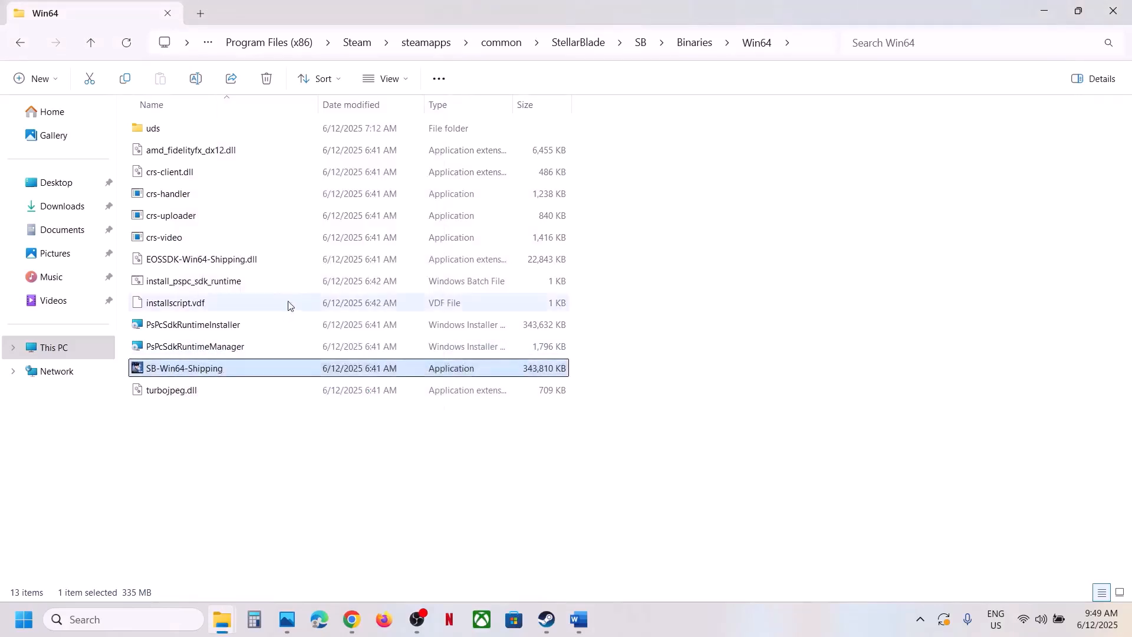
{"action": "left_click", "coordinate": [361, 233]}
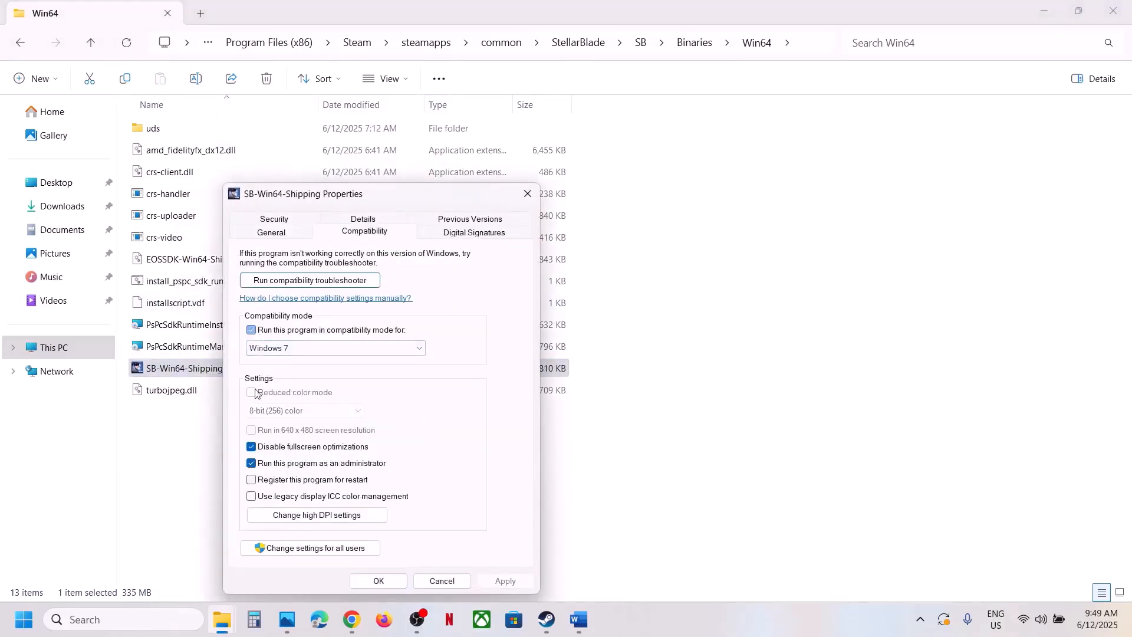
{"action": "left_click", "coordinate": [251, 446]}
{"action": "left_click", "coordinate": [251, 463]}
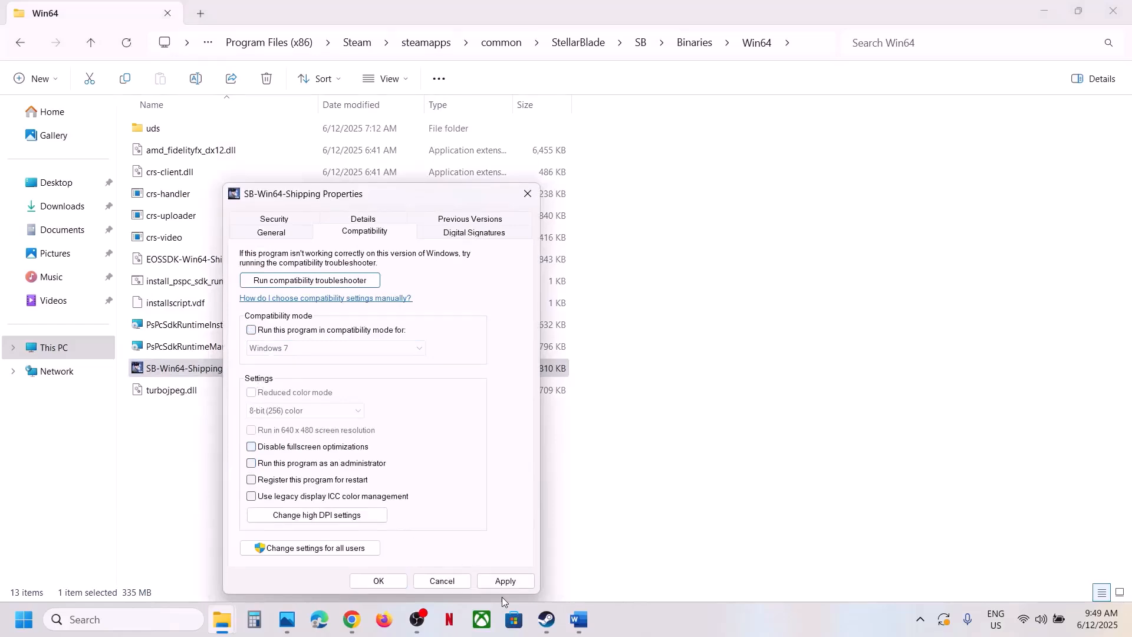
{"action": "left_click", "coordinate": [392, 584]}
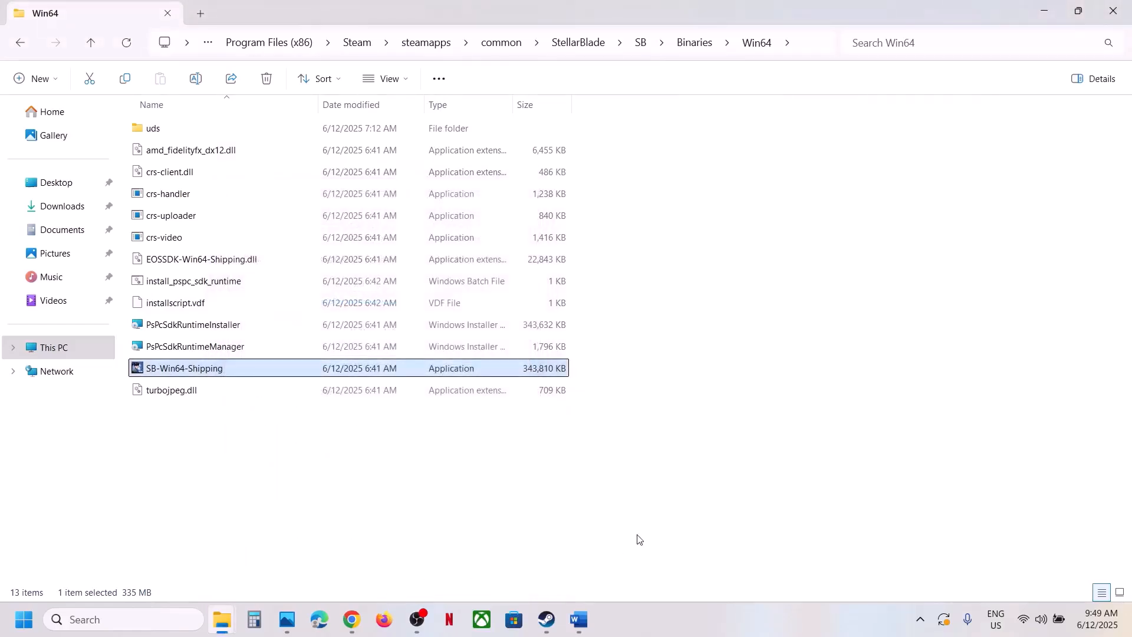
Step: Switch to the Word document, highlight Step 6 on allowing the game exe file to the antivirus program, and minimize the document
{"action": "mouse_move", "coordinate": [580, 616]}
{"action": "left_click", "coordinate": [577, 563]}
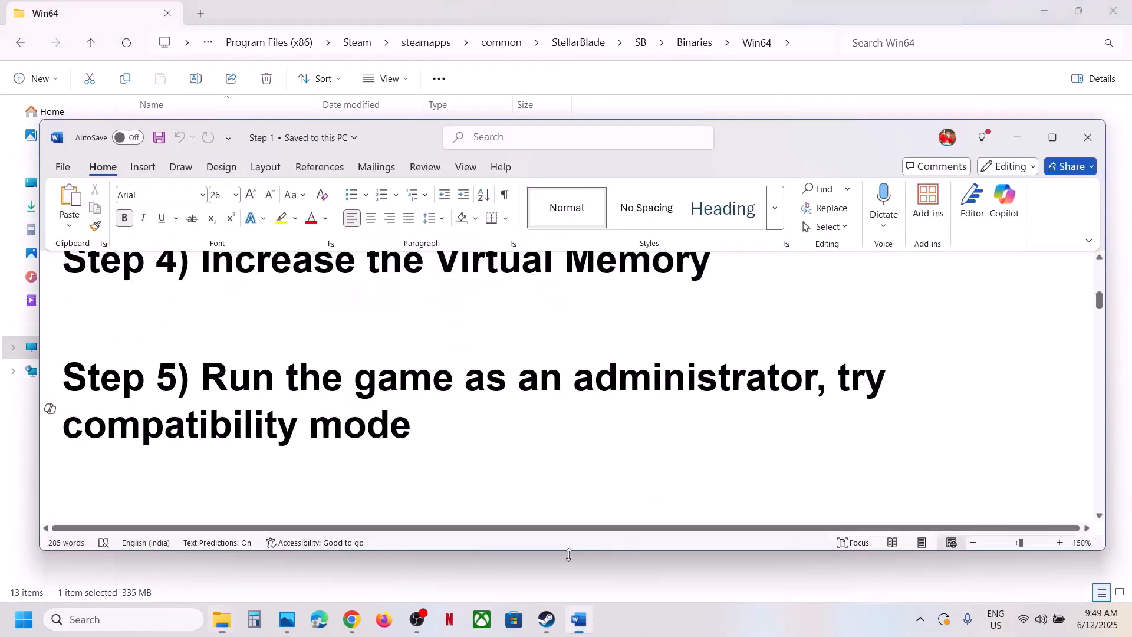
{"action": "scroll", "coordinate": [436, 404], "scroll_direction": "down", "scroll_amount": 1}
{"action": "scroll", "coordinate": [436, 404], "scroll_direction": "down", "scroll_amount": 2}
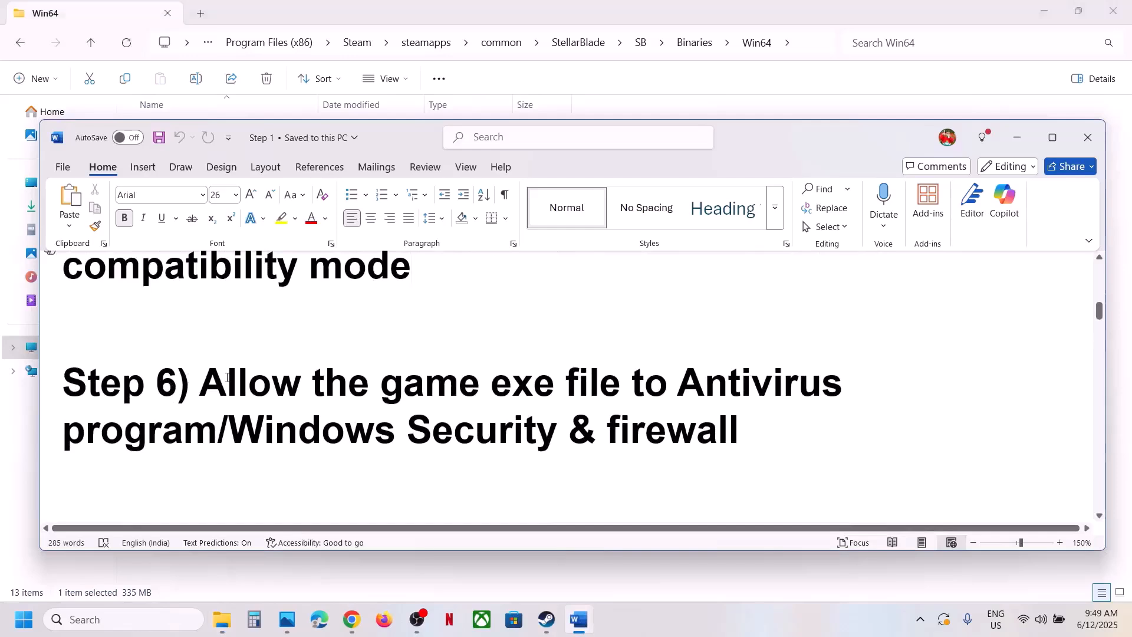
{"action": "left_click_drag", "start_coordinate": [200, 389], "coordinate": [224, 435]}
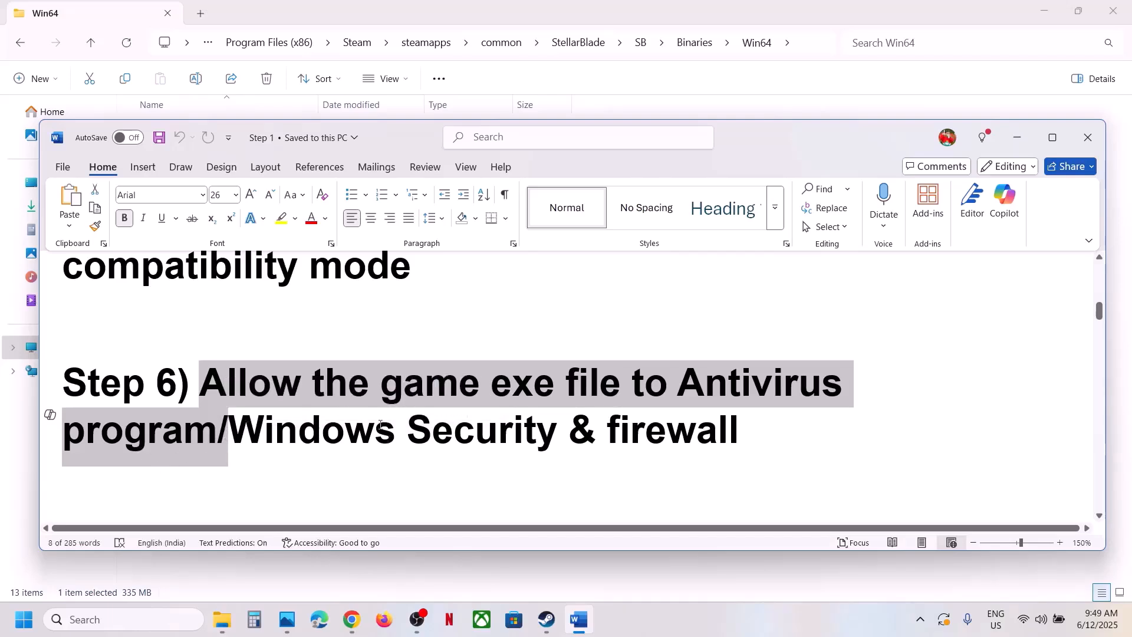
{"action": "left_click", "coordinate": [199, 384]}
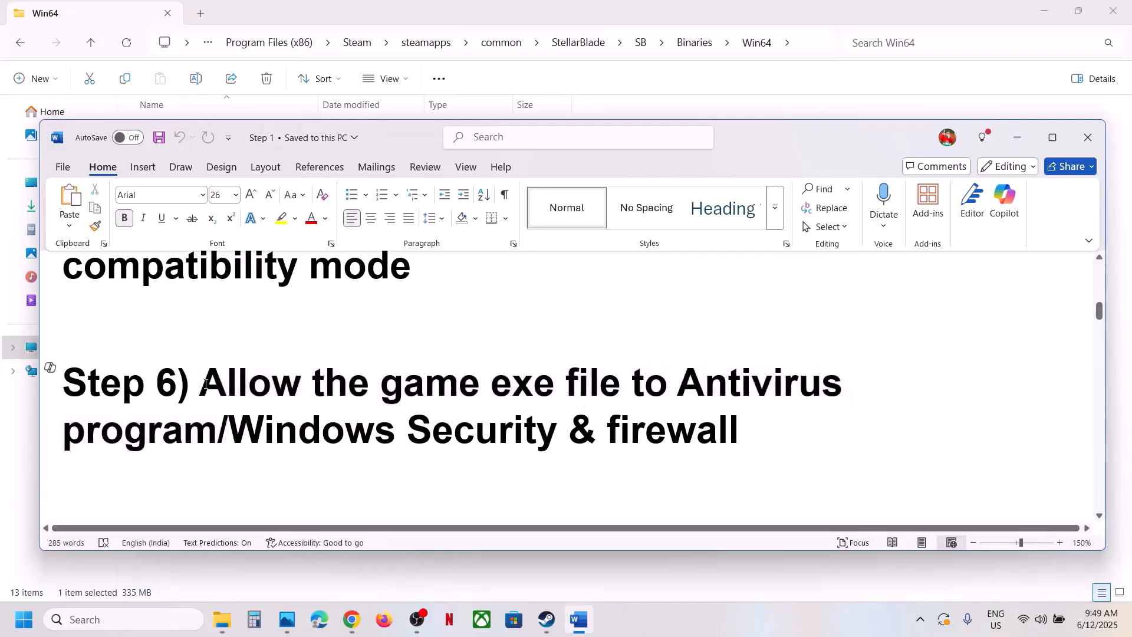
{"action": "left_click_drag", "start_coordinate": [199, 383], "coordinate": [213, 429]}
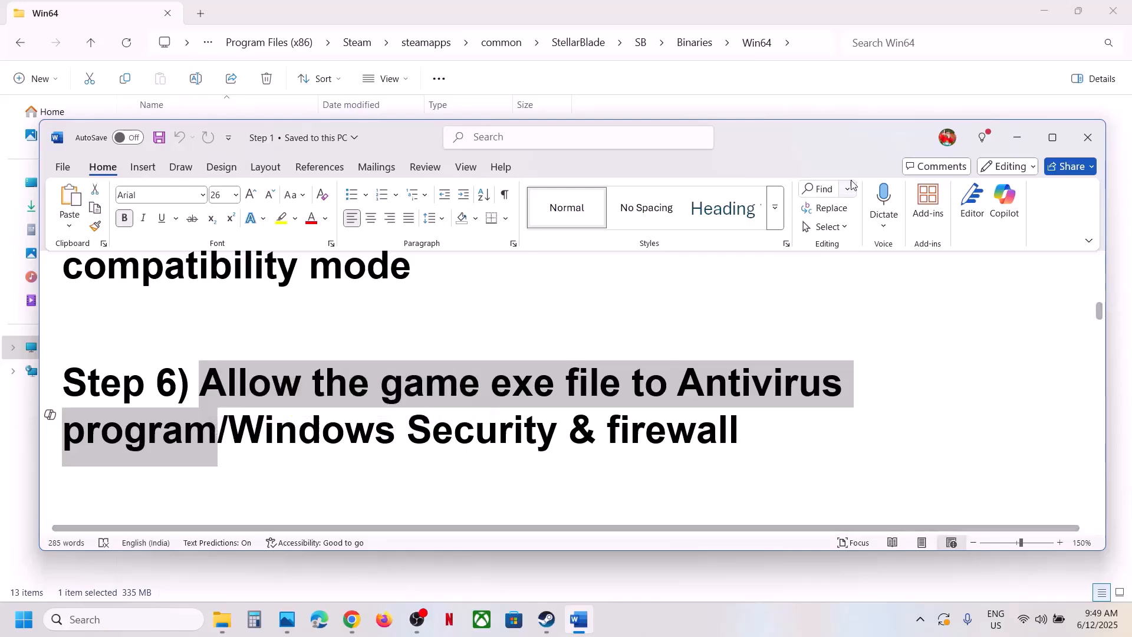
{"action": "left_click", "coordinate": [1010, 146]}
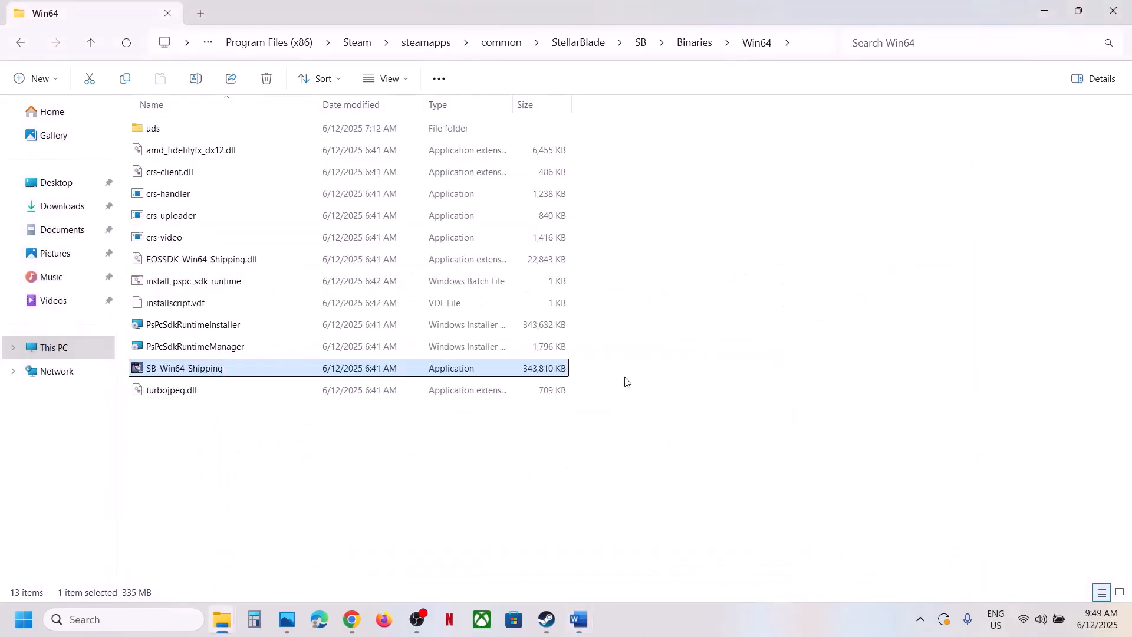
Step: Open Virus & threat protection in Windows Security from the Privacy & security settings of Windows Settings
{"action": "key", "text": "super+i"}
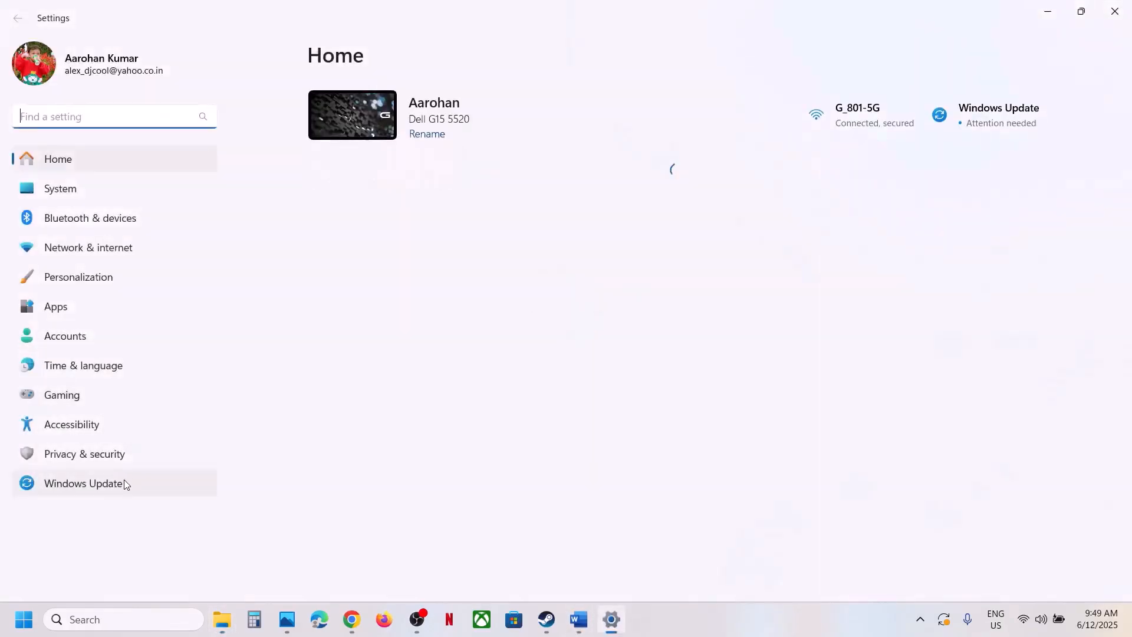
{"action": "left_click", "coordinate": [110, 485]}
{"action": "left_click", "coordinate": [101, 459]}
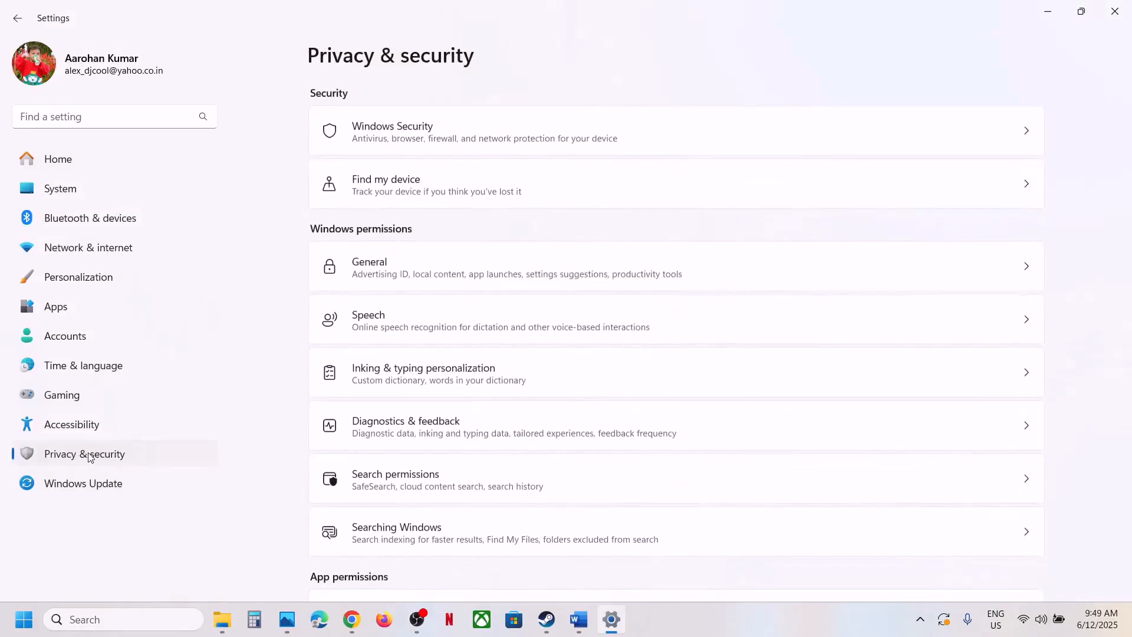
{"action": "left_click", "coordinate": [398, 139]}
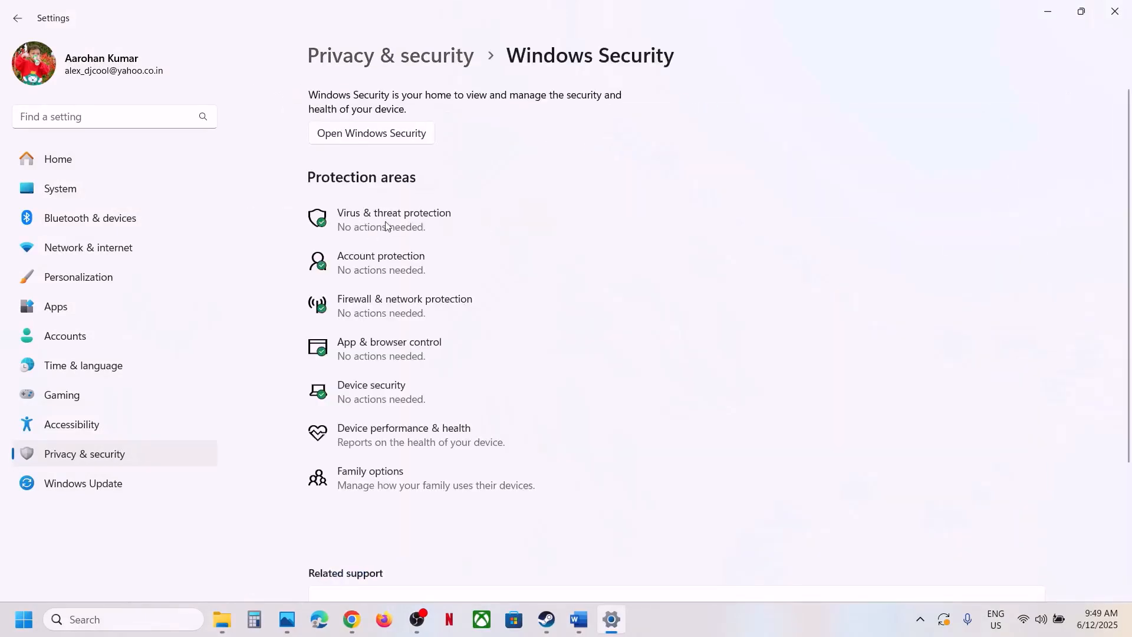
{"action": "left_click", "coordinate": [446, 215]}
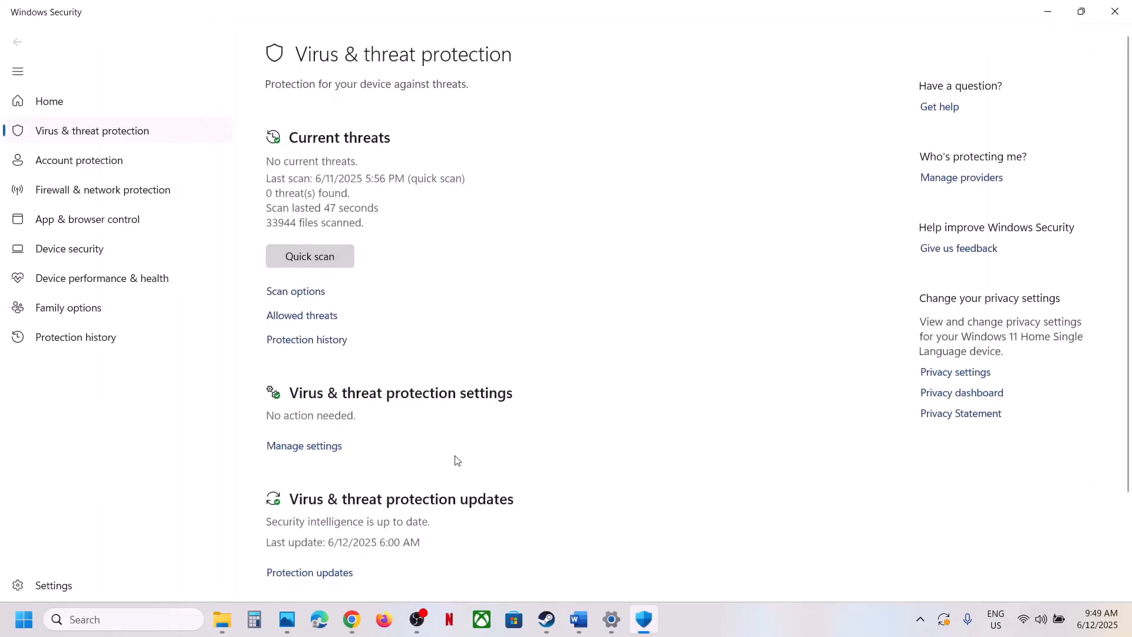
Step: Open the list of apps allowed through Controlled folder access under Ransomware protection and look through it
{"action": "scroll", "coordinate": [455, 459], "scroll_direction": "down", "scroll_amount": 3}
{"action": "left_click", "coordinate": [361, 556]}
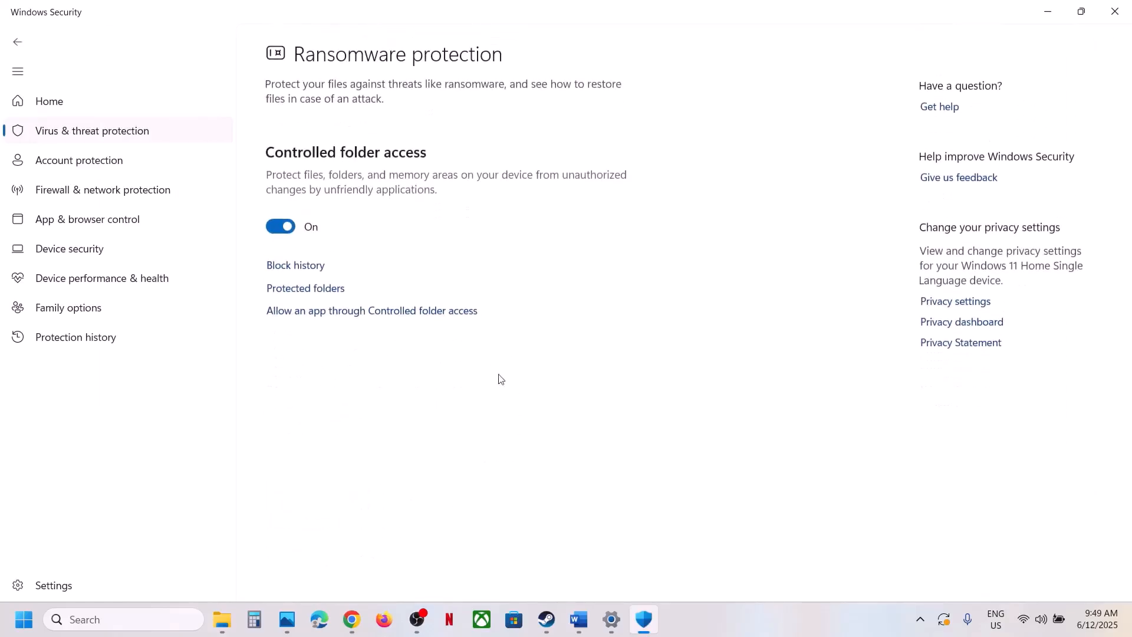
{"action": "left_click", "coordinate": [353, 313]}
{"action": "left_click", "coordinate": [480, 427]}
{"action": "scroll", "coordinate": [696, 274], "scroll_direction": "down", "scroll_amount": 2}
{"action": "scroll", "coordinate": [462, 336], "scroll_direction": "up", "scroll_amount": 3}
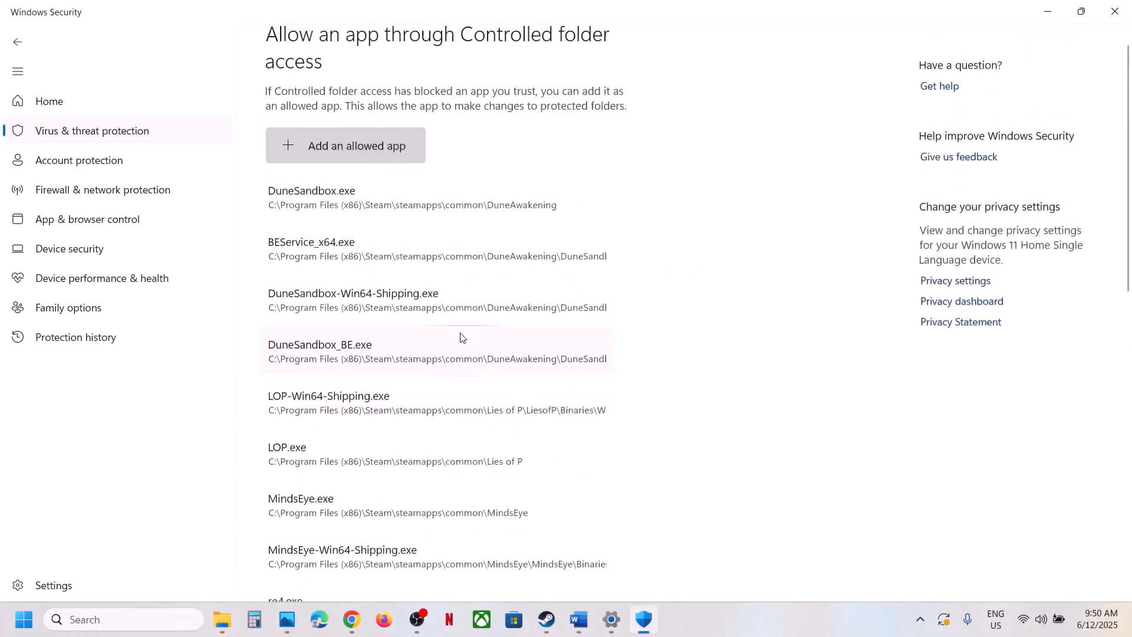
Step: Add the SB application from the steamapps > common > StellarBlade folder as an allowed app
{"action": "left_click", "coordinate": [352, 177]}
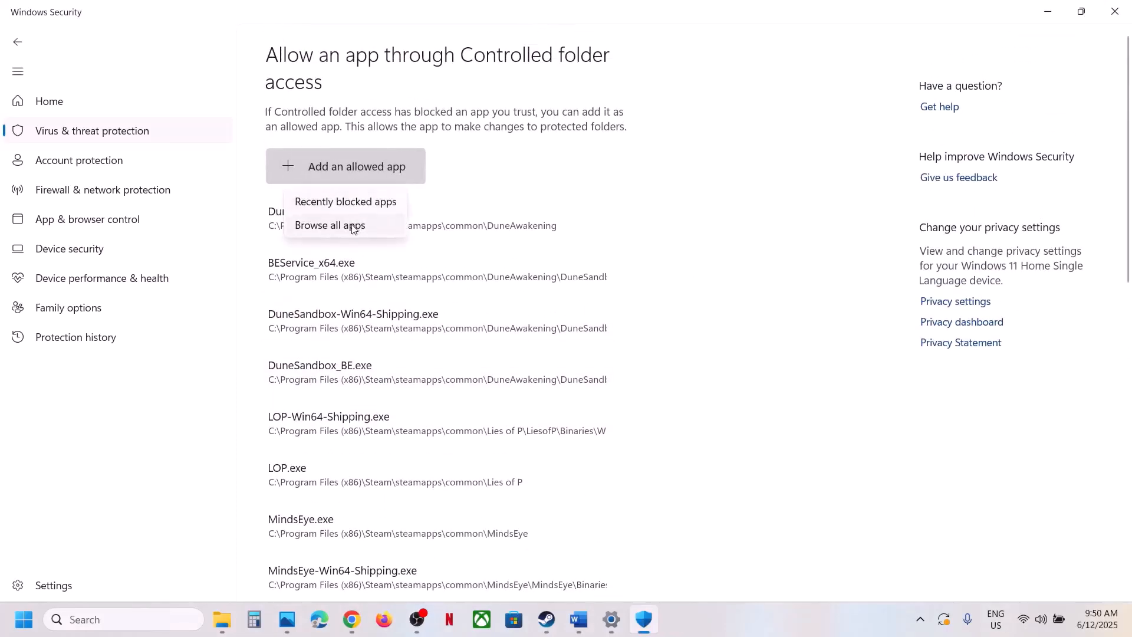
{"action": "left_click", "coordinate": [357, 225]}
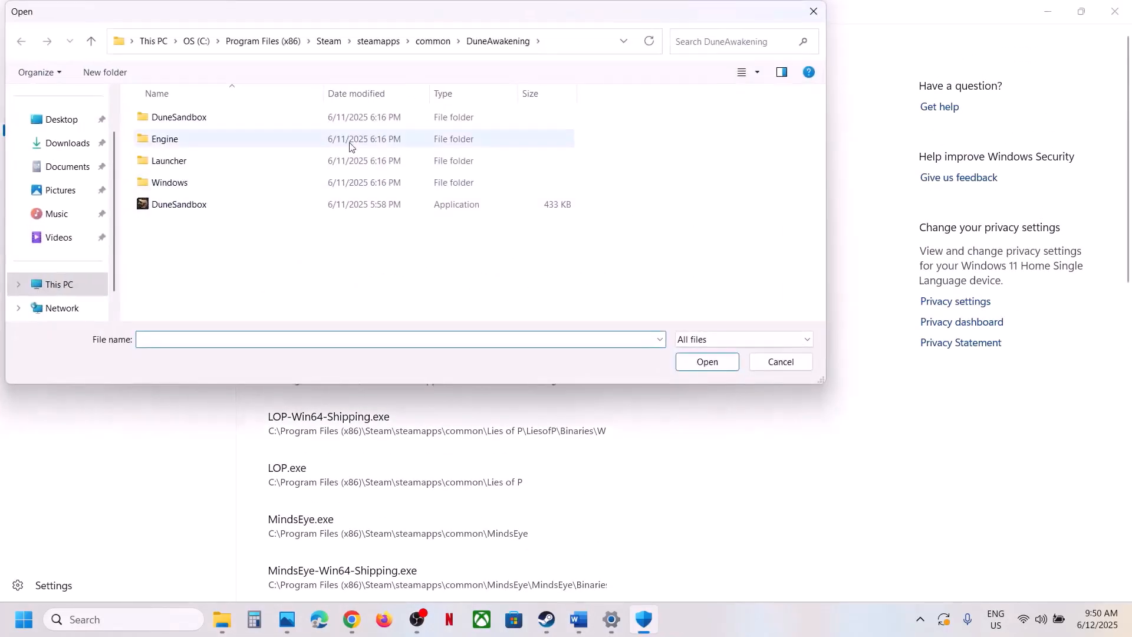
{"action": "left_click", "coordinate": [432, 41]}
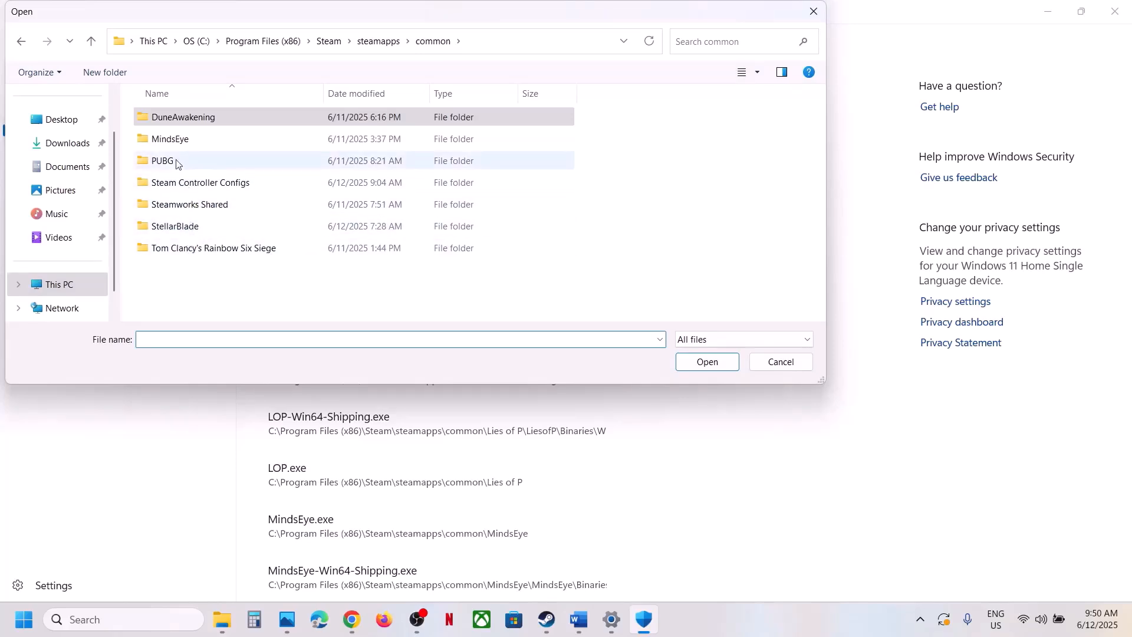
{"action": "double_click", "coordinate": [185, 228]}
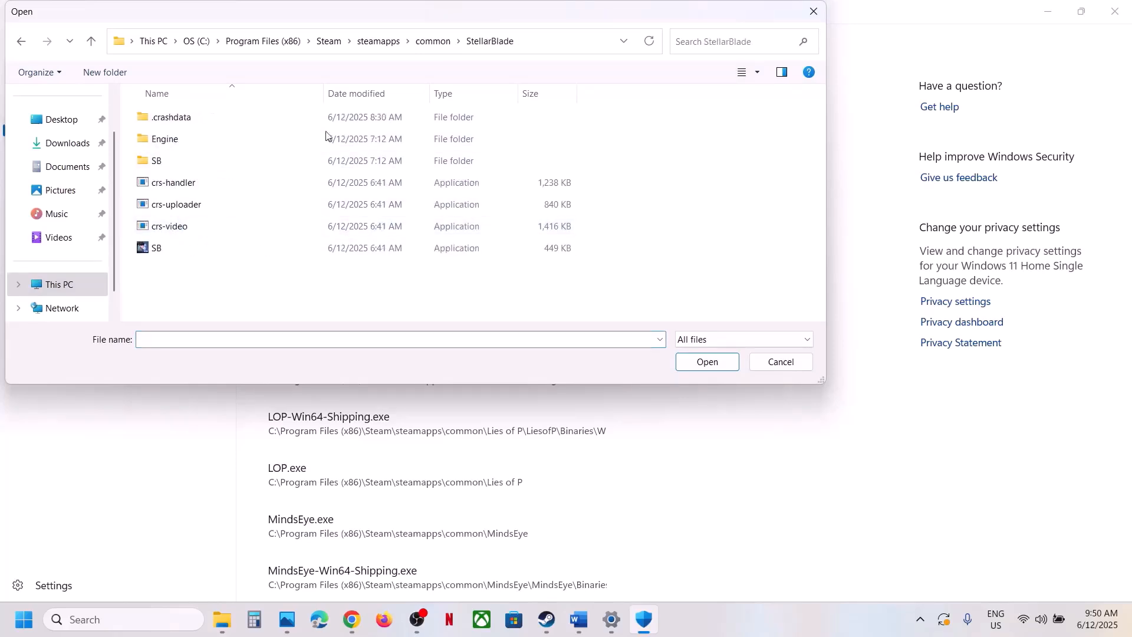
{"action": "left_click", "coordinate": [554, 46]}
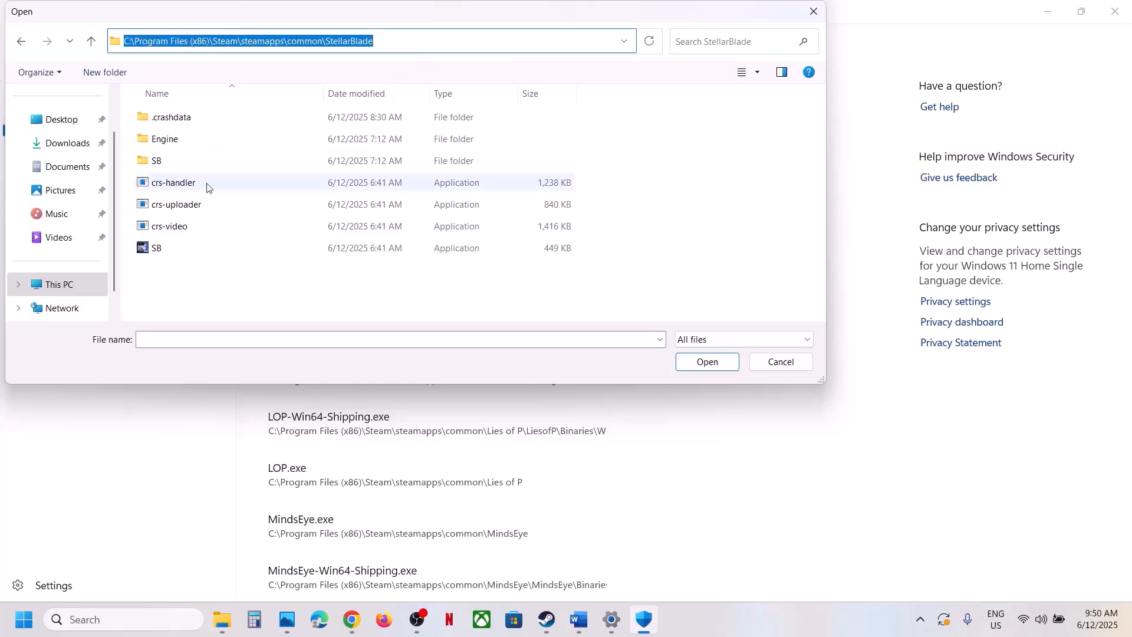
{"action": "left_click", "coordinate": [180, 251]}
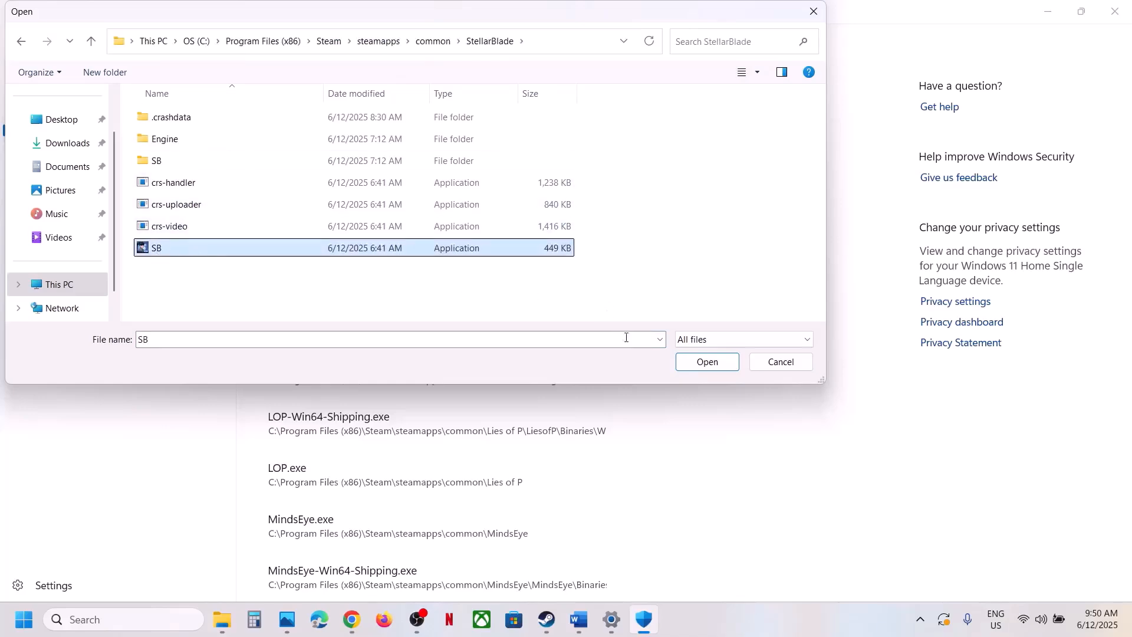
{"action": "left_click", "coordinate": [707, 361]}
Step: Add the SB-Win64-Shipping application from StellarBlade's SB > Binaries > Win64 folder as an allowed app
{"action": "left_click", "coordinate": [353, 168]}
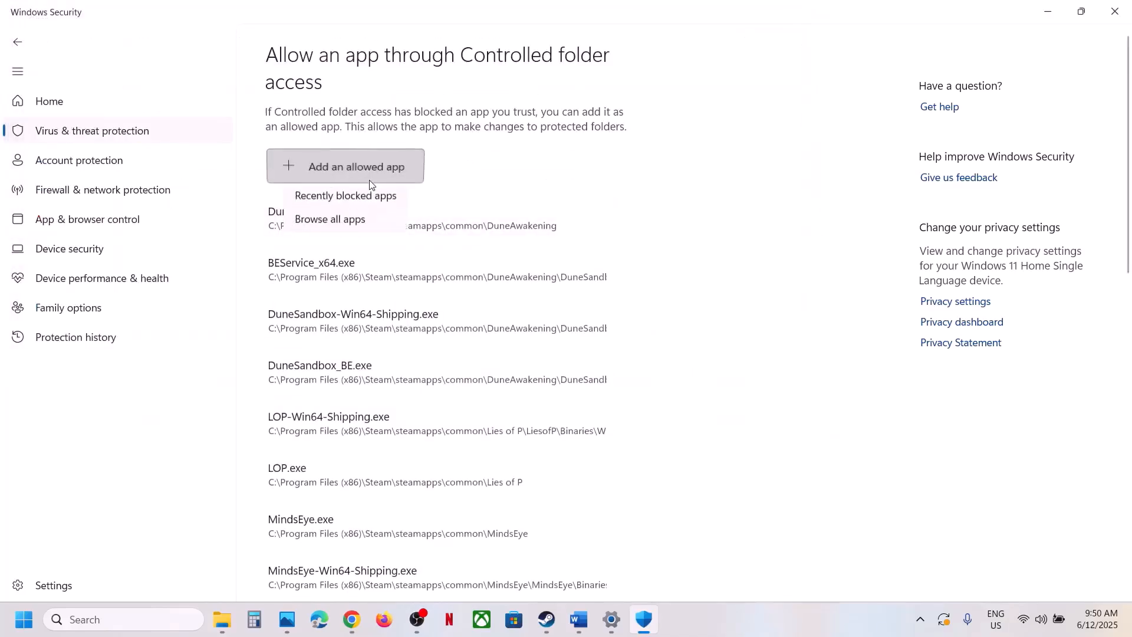
{"action": "left_click", "coordinate": [362, 224]}
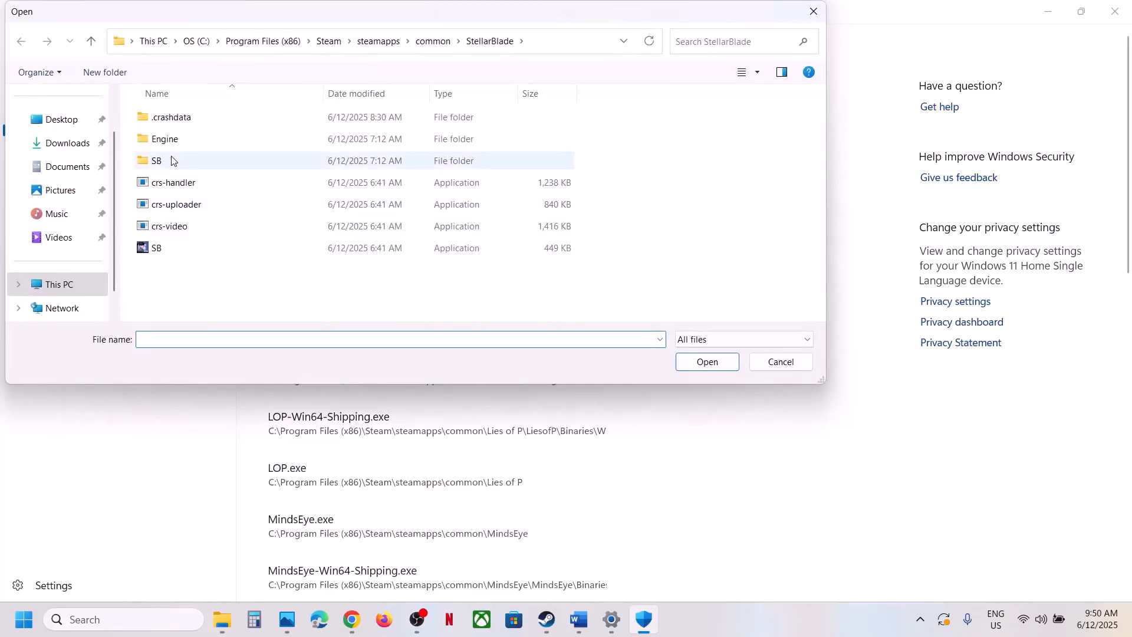
{"action": "double_click", "coordinate": [171, 160]}
{"action": "double_click", "coordinate": [177, 117]}
{"action": "double_click", "coordinate": [177, 118]}
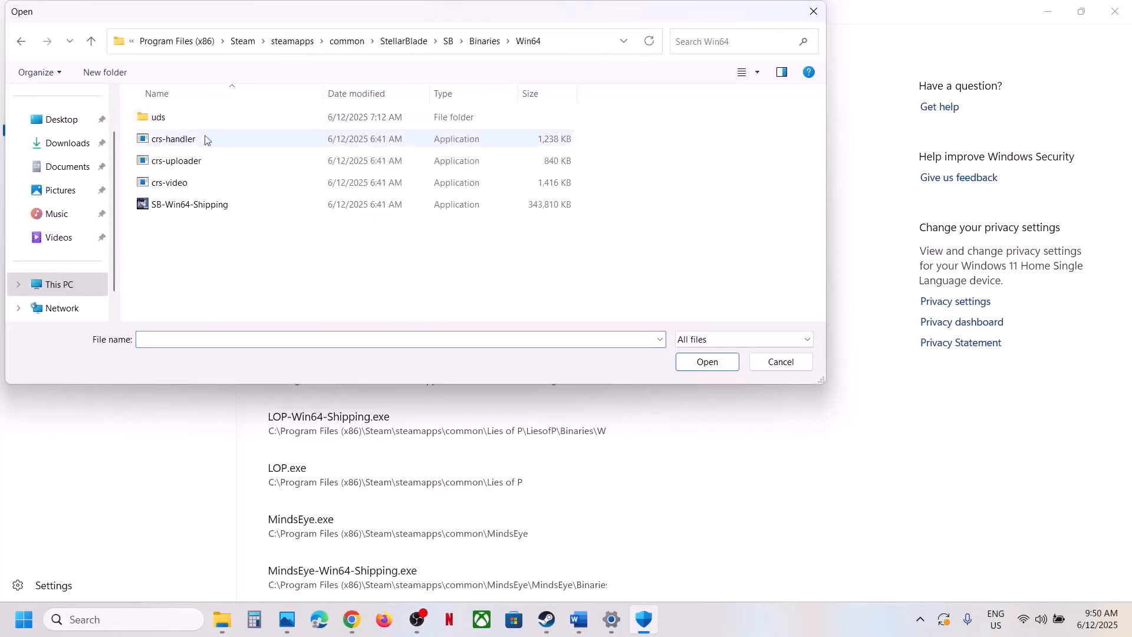
{"action": "left_click", "coordinate": [202, 204]}
{"action": "left_click", "coordinate": [707, 364]}
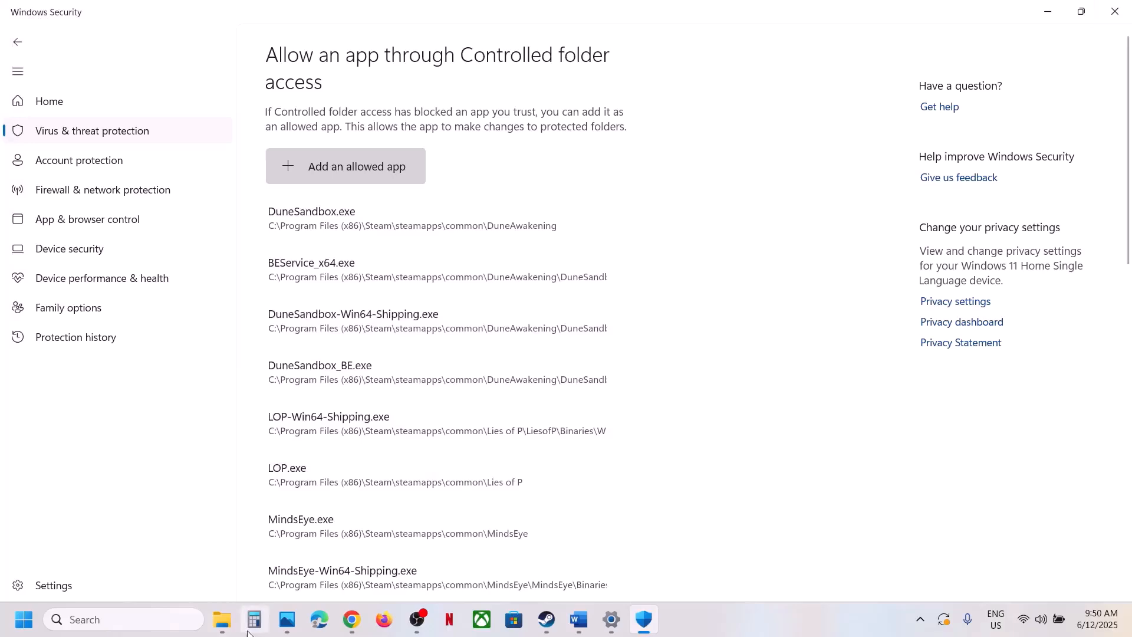
Step: Open the list of apps allowed through Windows Defender Firewall from the System and Security section of Control Panel
{"action": "left_click", "coordinate": [184, 616]}
{"action": "type", "text": "contr"}
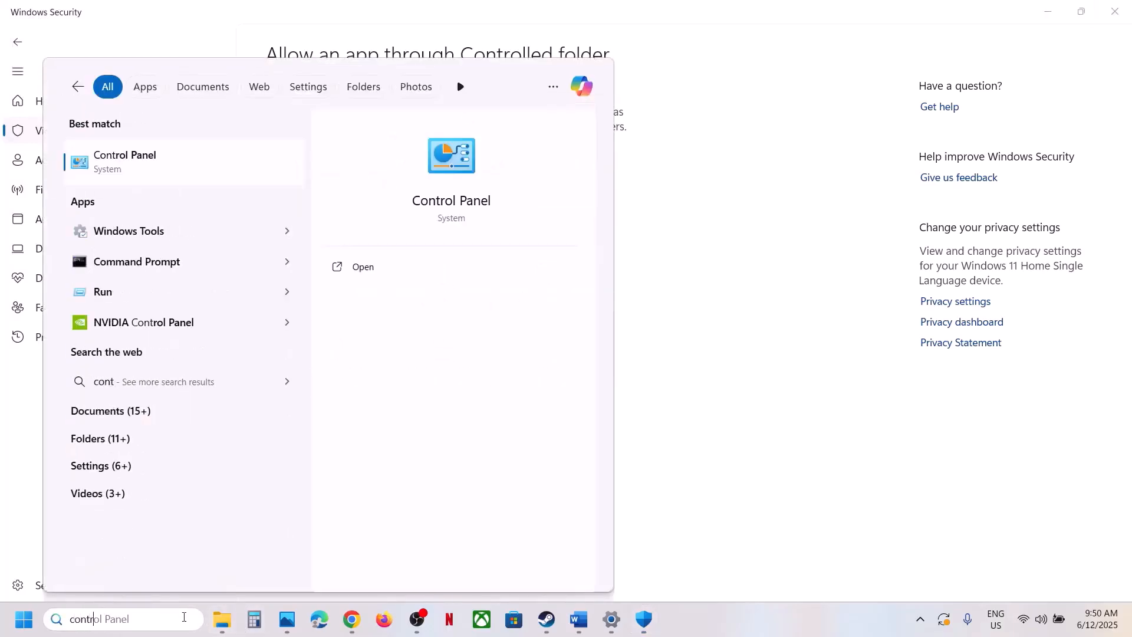
{"action": "type", "text": "ol"}
{"action": "key", "text": "Return"}
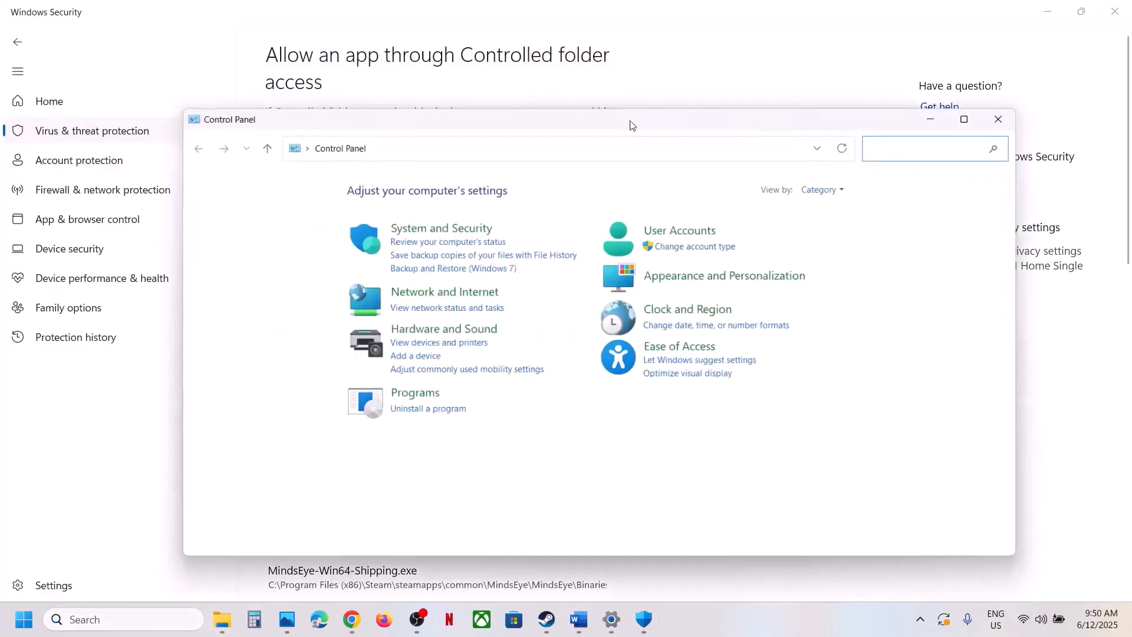
{"action": "left_click", "coordinate": [466, 229]}
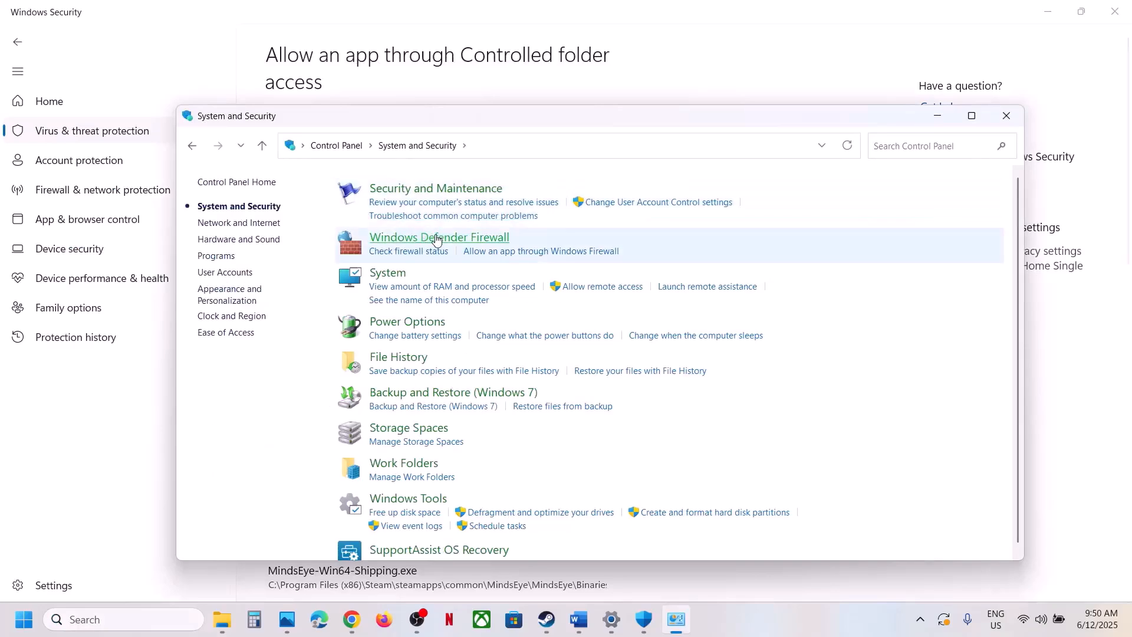
{"action": "left_click", "coordinate": [437, 239]}
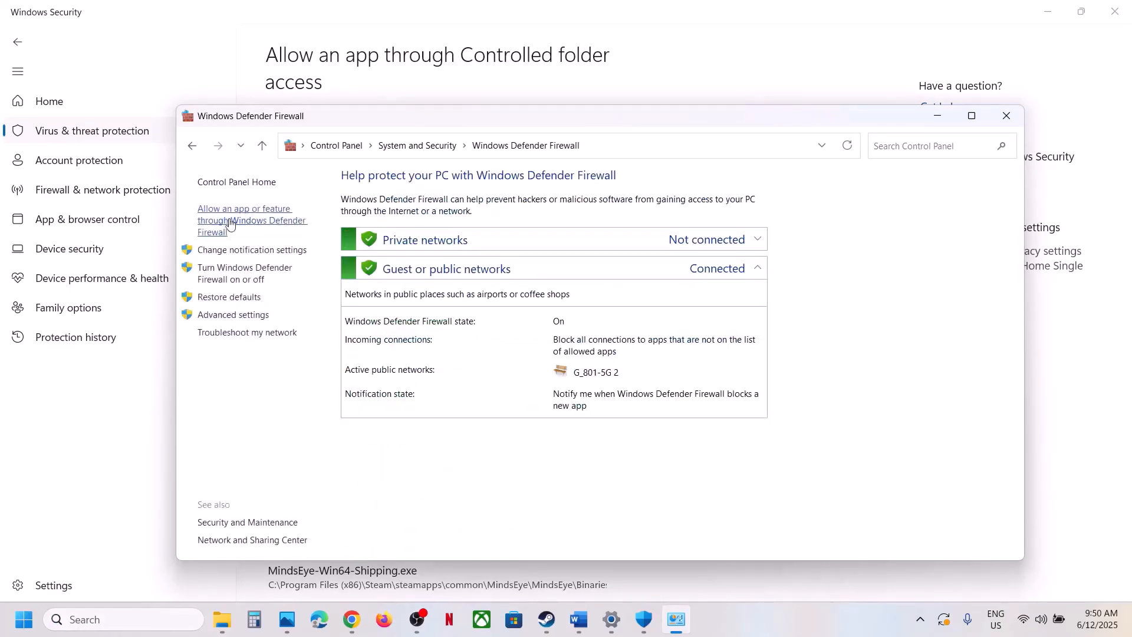
{"action": "left_click", "coordinate": [228, 223]}
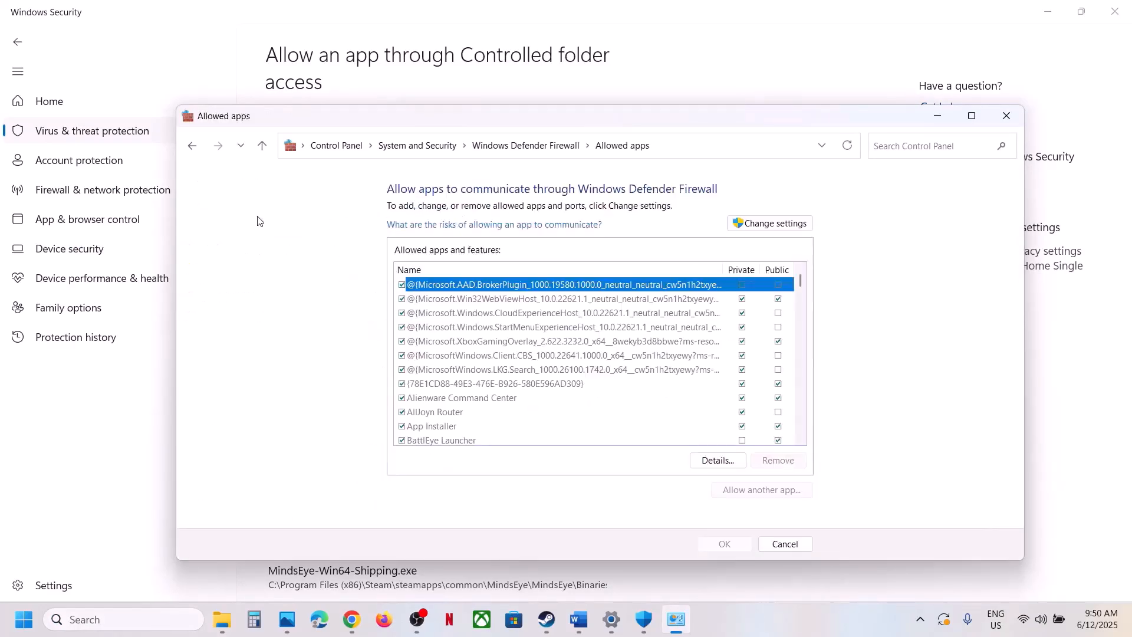
Step: Try to allow the SB application from the steamapps > common > StellarBlade folder through the firewall
{"action": "left_click", "coordinate": [773, 223]}
{"action": "left_click", "coordinate": [753, 495]}
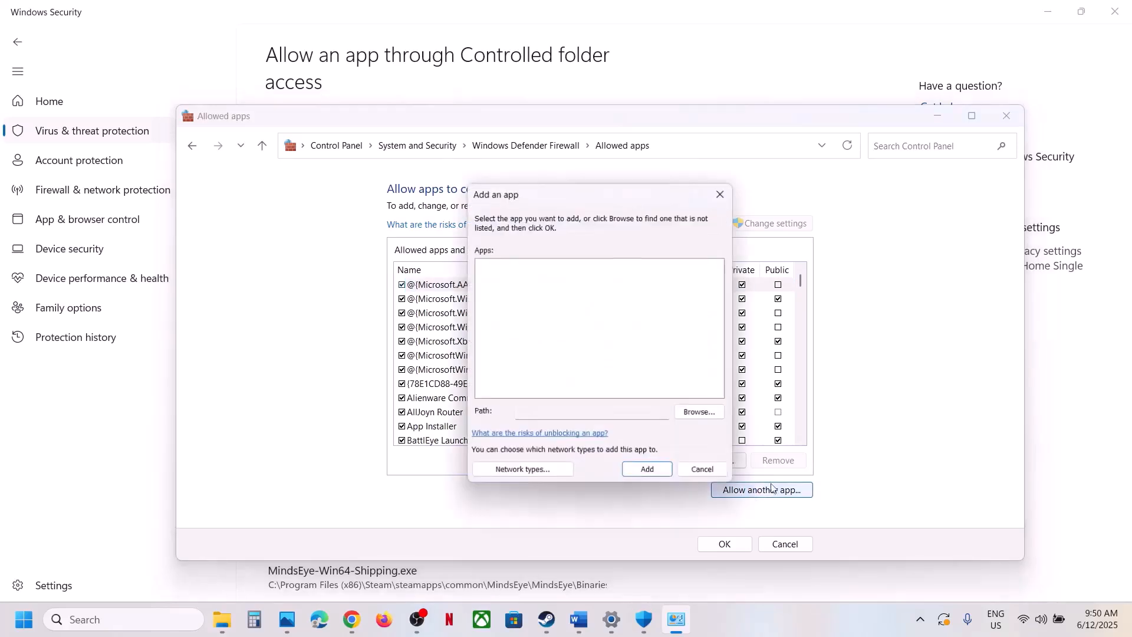
{"action": "left_click", "coordinate": [703, 414]}
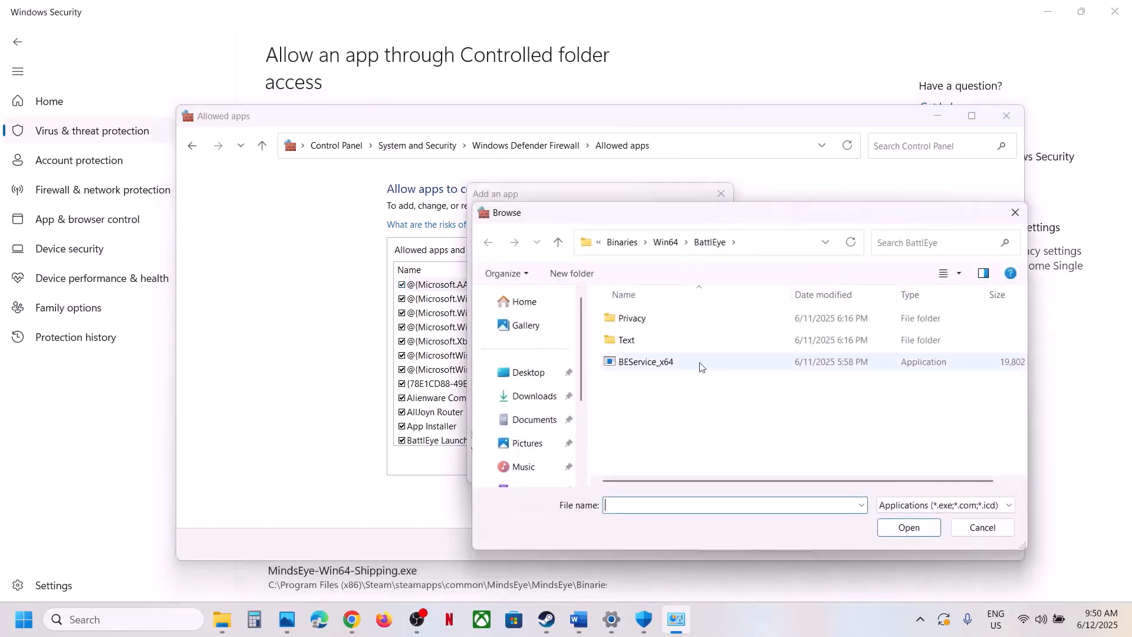
{"action": "left_click", "coordinate": [622, 242]}
{"action": "left_click", "coordinate": [637, 244]}
{"action": "left_click", "coordinate": [637, 251]}
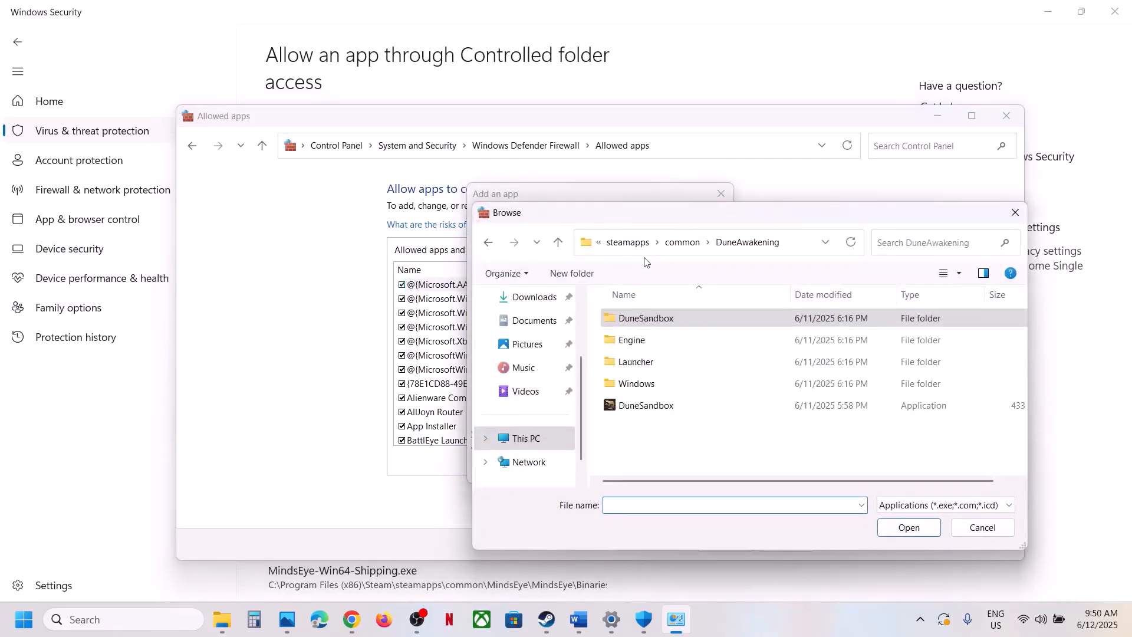
{"action": "left_click", "coordinate": [614, 246]}
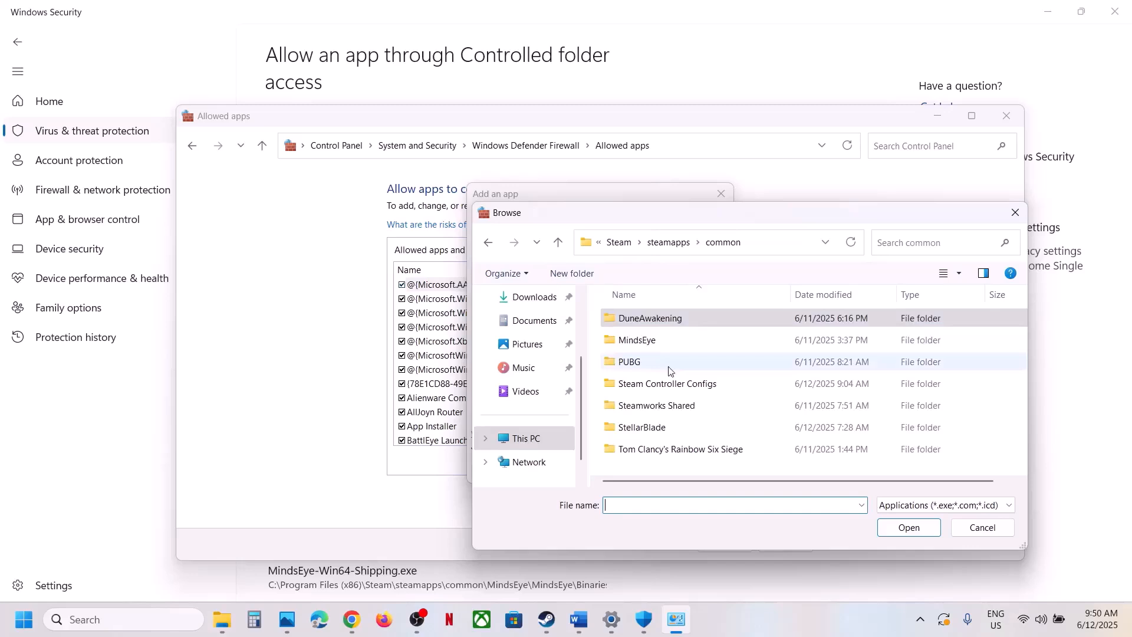
{"action": "double_click", "coordinate": [643, 428]}
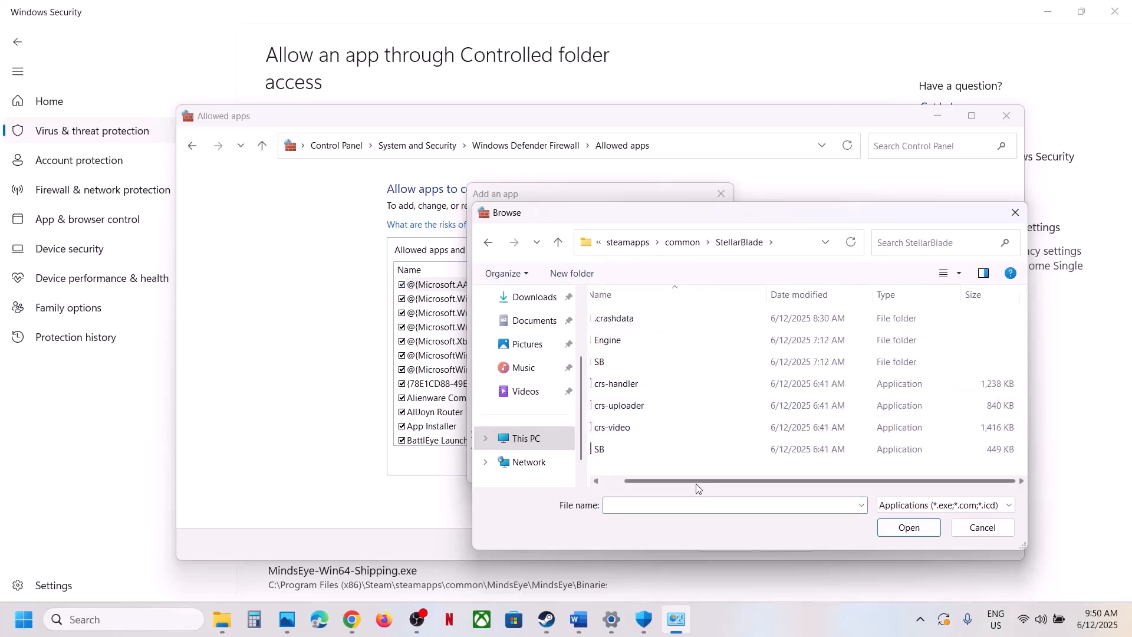
{"action": "left_click", "coordinate": [647, 449]}
{"action": "left_click", "coordinate": [887, 532]}
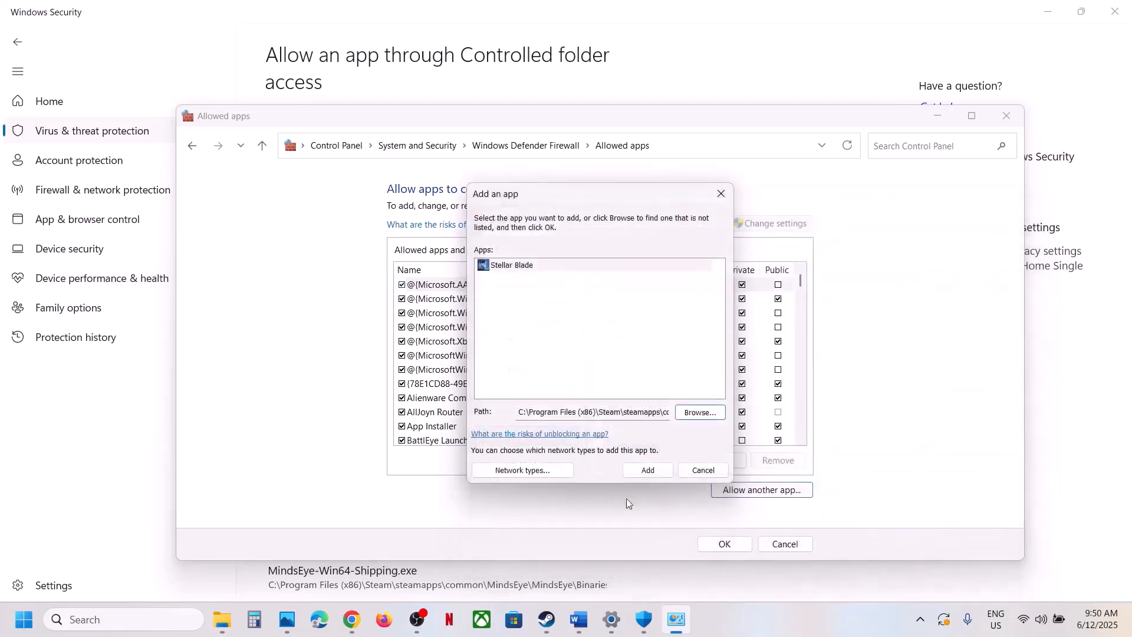
{"action": "left_click", "coordinate": [649, 470]}
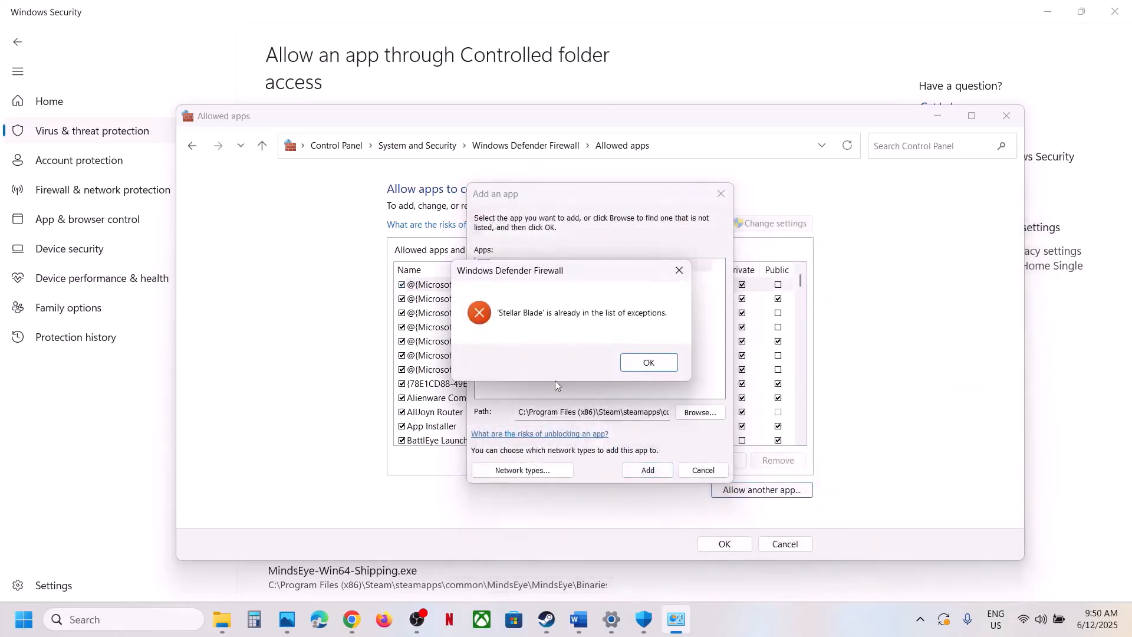
{"action": "left_click", "coordinate": [665, 366]}
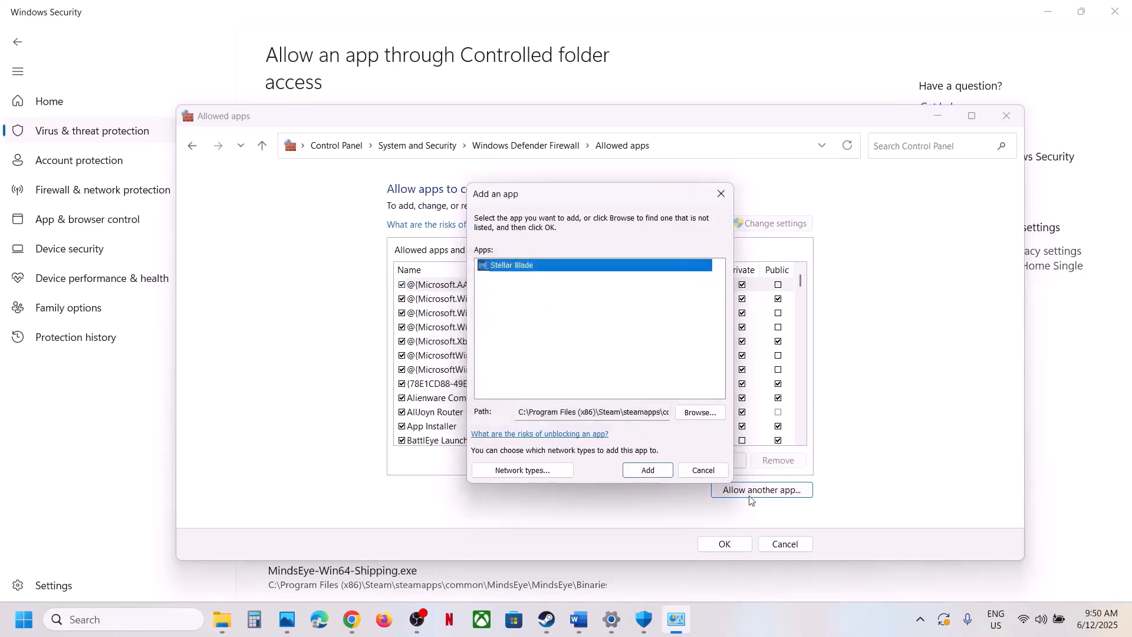
Step: Try to allow the SB-Win64-Shipping application from StellarBlade's SB > Binaries > Win64 folder through the firewall
{"action": "left_click", "coordinate": [701, 412]}
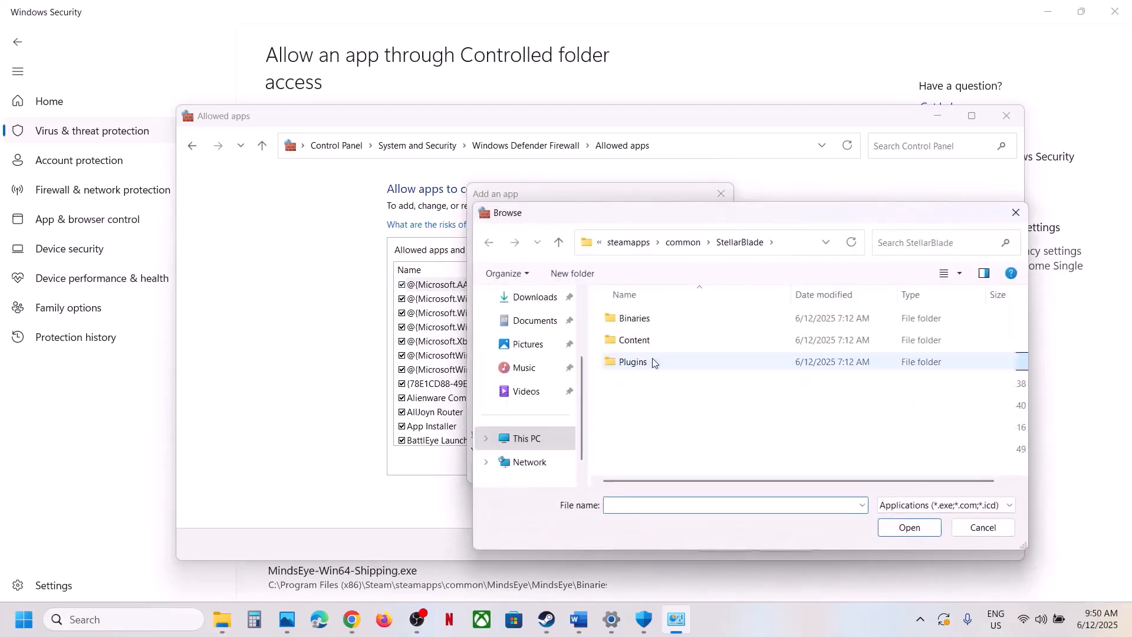
{"action": "double_click", "coordinate": [634, 319]}
{"action": "double_click", "coordinate": [628, 318]}
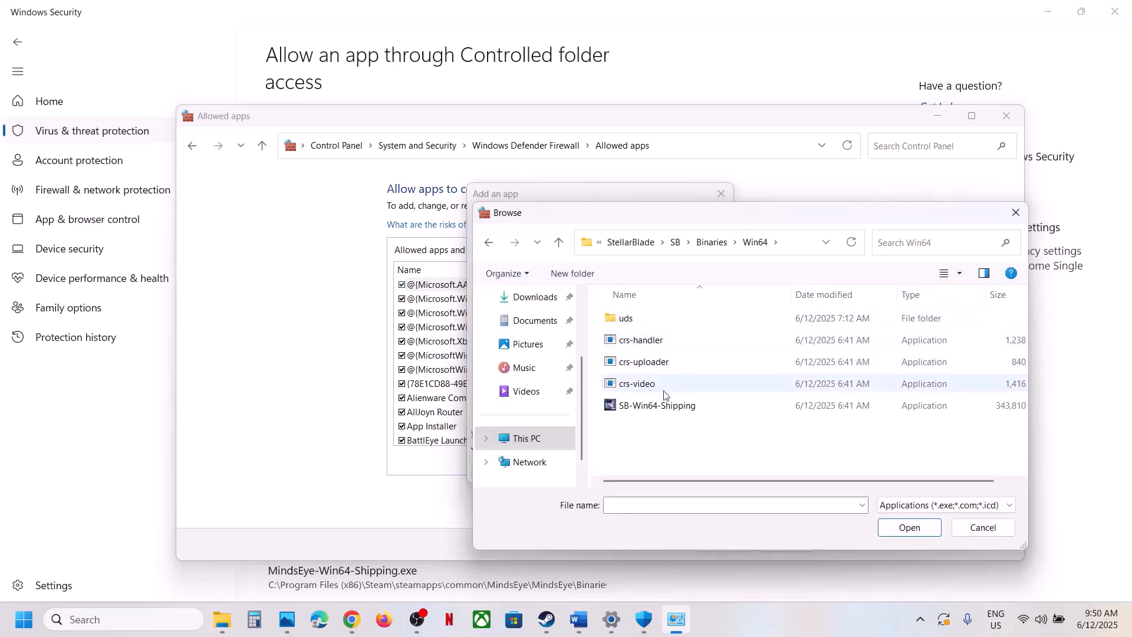
{"action": "left_click", "coordinate": [664, 407]}
{"action": "left_click", "coordinate": [918, 530]}
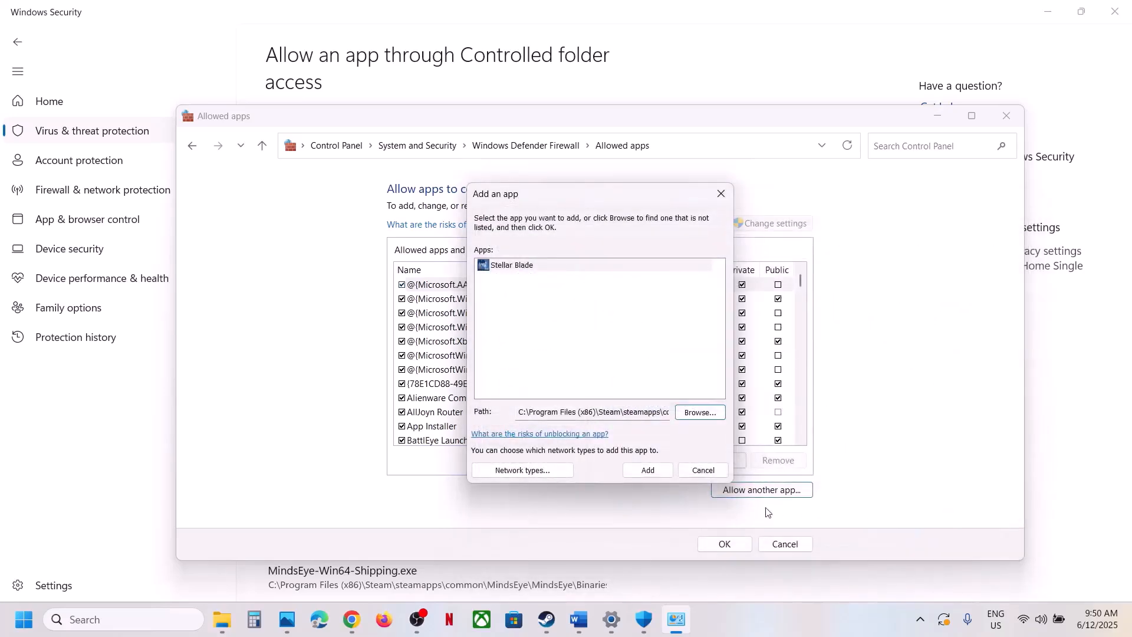
{"action": "left_click", "coordinate": [659, 474]}
{"action": "left_click", "coordinate": [646, 360]}
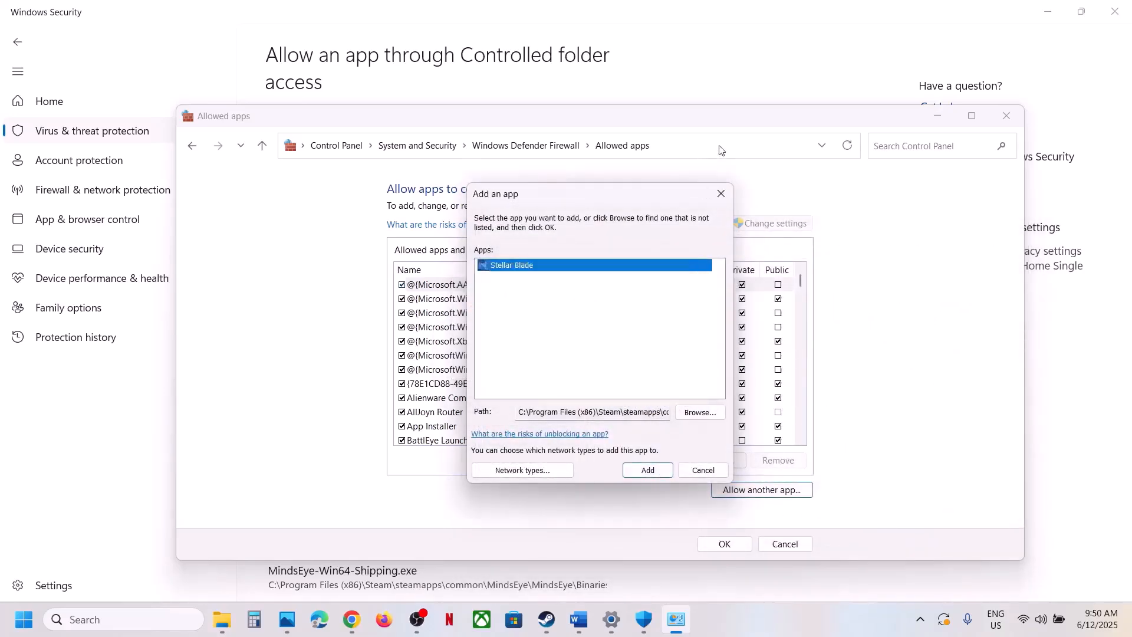
Step: Locate the Stellar Blade entry in the firewall's allowed apps list, and put away the open system windows to get back to Steam
{"action": "left_click", "coordinate": [720, 194]}
{"action": "left_click", "coordinate": [553, 376]}
{"action": "type", "text": "st"}
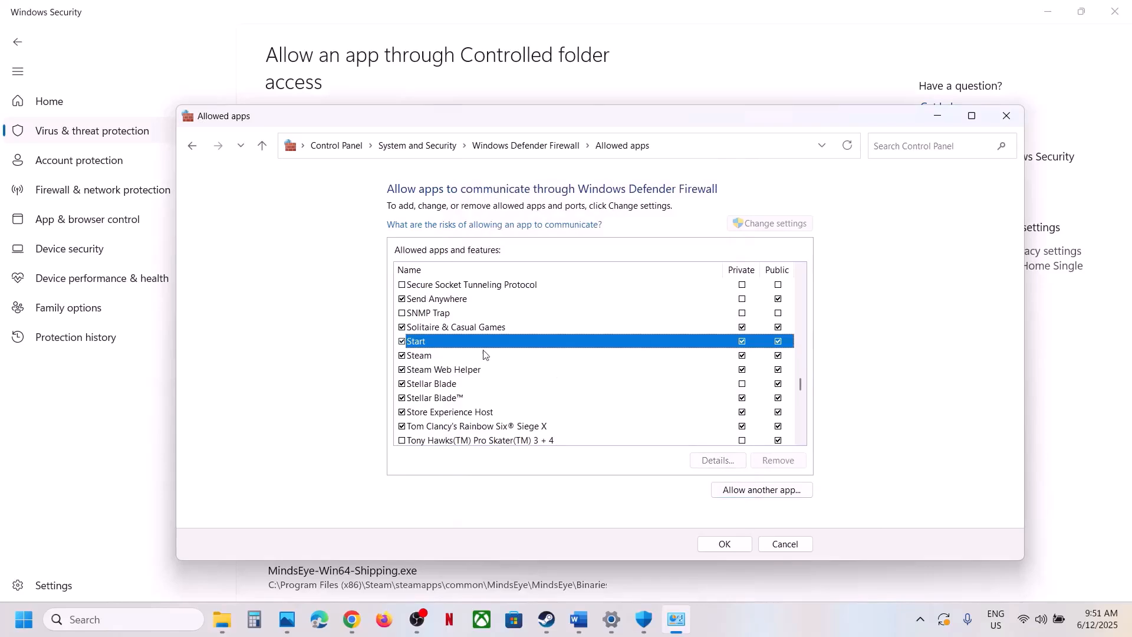
{"action": "left_click", "coordinate": [483, 386]}
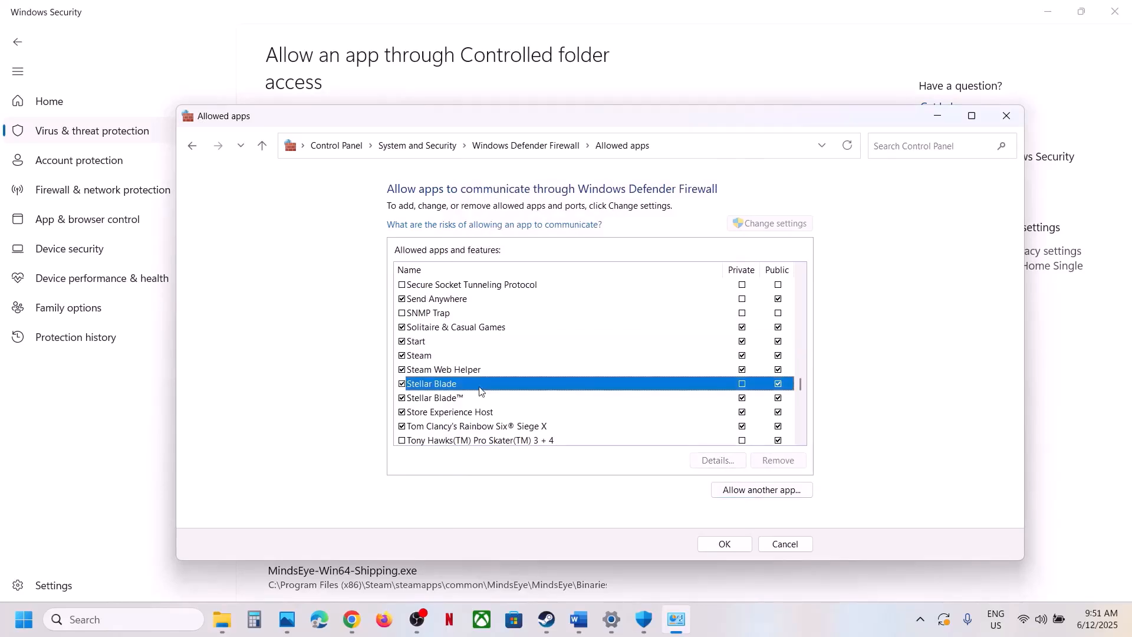
{"action": "left_click", "coordinate": [1006, 115]}
{"action": "left_click", "coordinate": [1120, 12]}
{"action": "left_click", "coordinate": [1120, 12]}
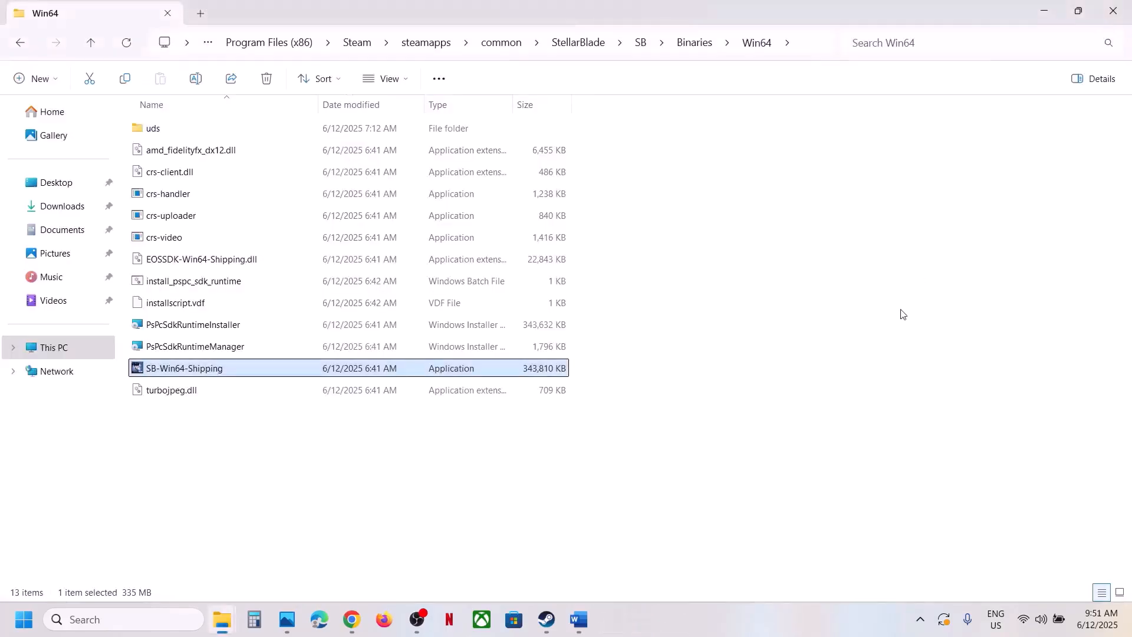
{"action": "left_click", "coordinate": [1120, 12]}
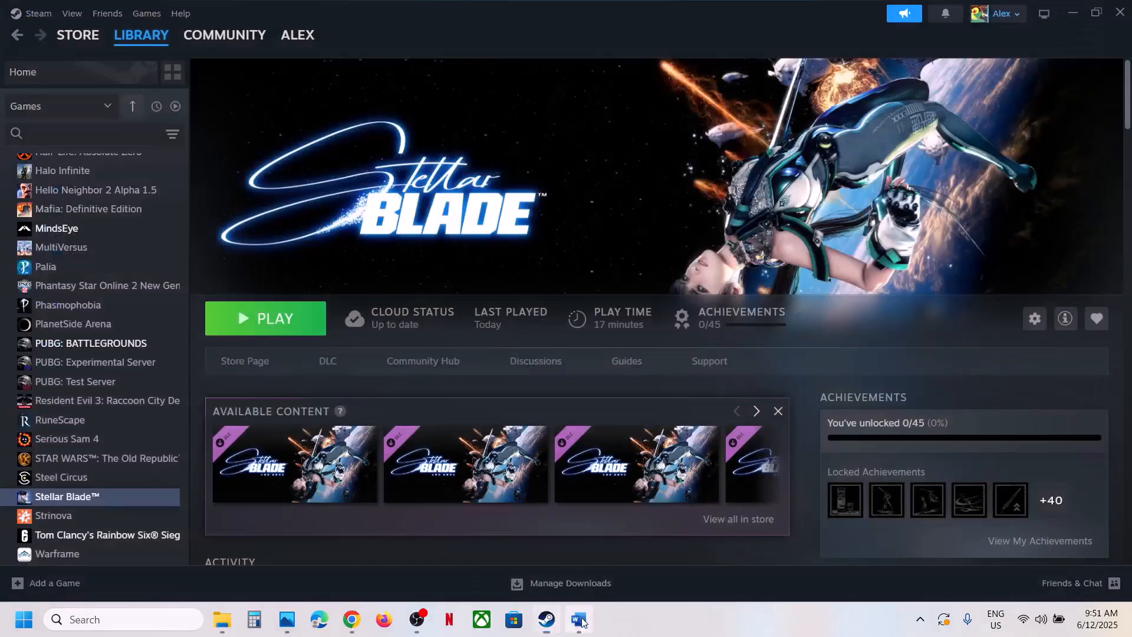
Step: Switch to the Word document and highlight the Step 7 instruction on deleting the config folder
{"action": "left_click", "coordinate": [581, 622]}
{"action": "scroll", "coordinate": [237, 408], "scroll_direction": "down", "scroll_amount": 3}
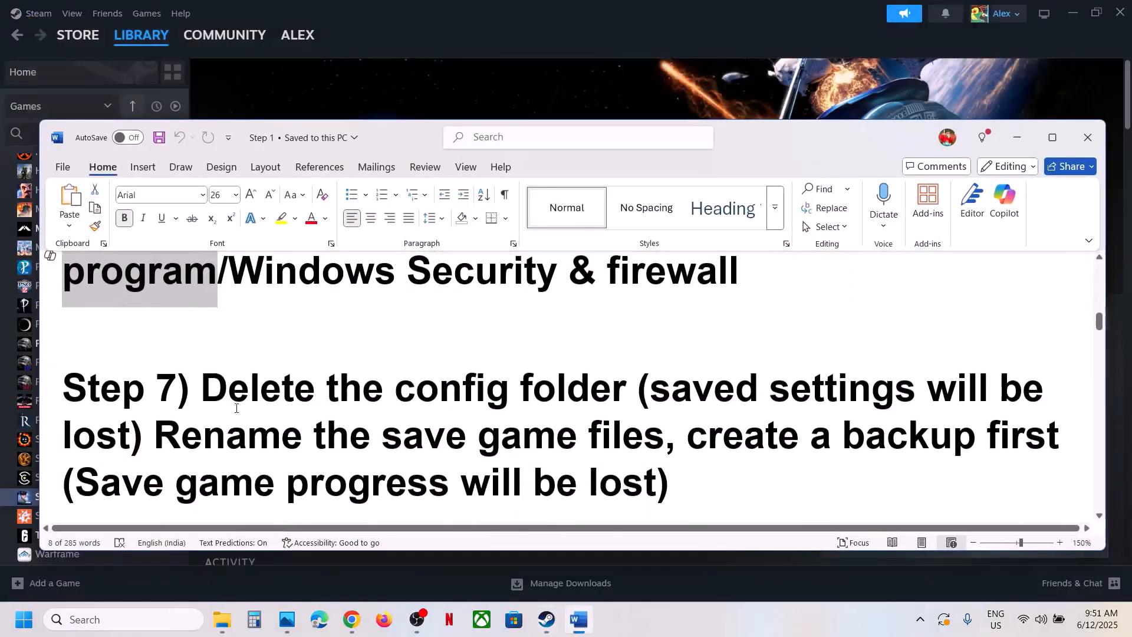
{"action": "left_click_drag", "start_coordinate": [201, 392], "coordinate": [129, 445]}
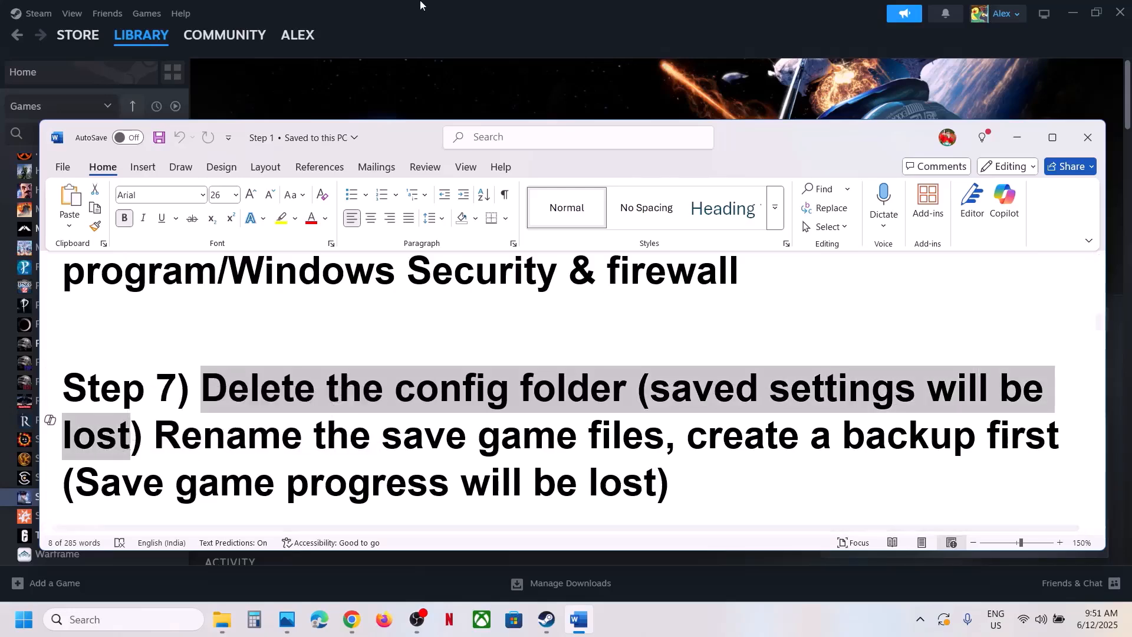
{"action": "left_click", "coordinate": [393, 573]}
Step: In File Explorer, open the Test user folder under Users on the C: drive
{"action": "mouse_move", "coordinate": [217, 616]}
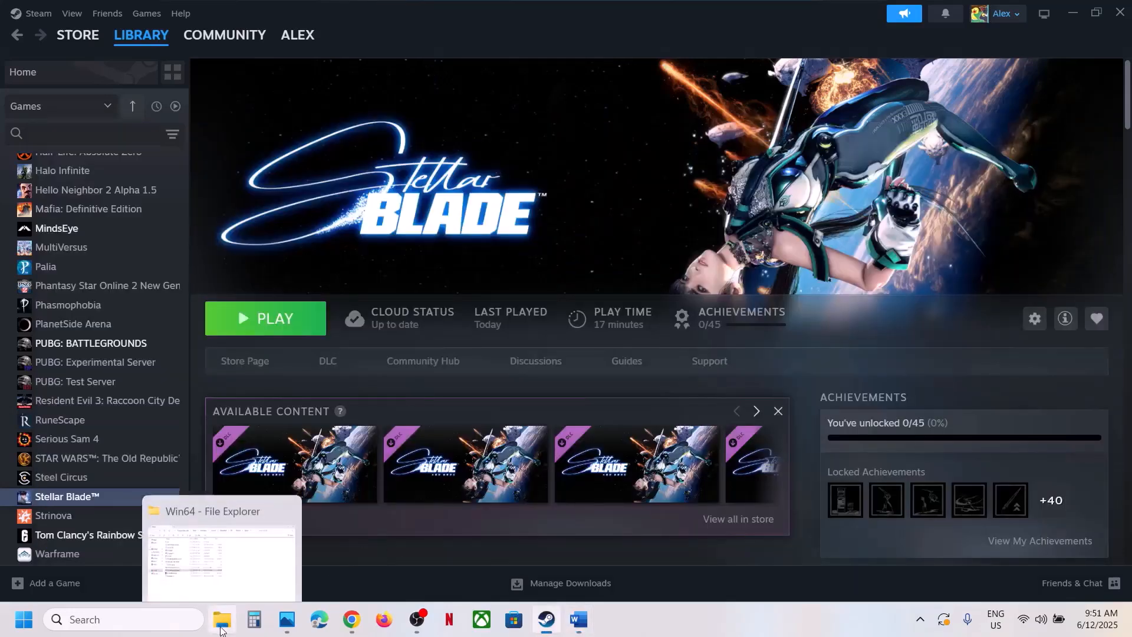
{"action": "left_click", "coordinate": [221, 546]}
{"action": "left_click", "coordinate": [61, 353]}
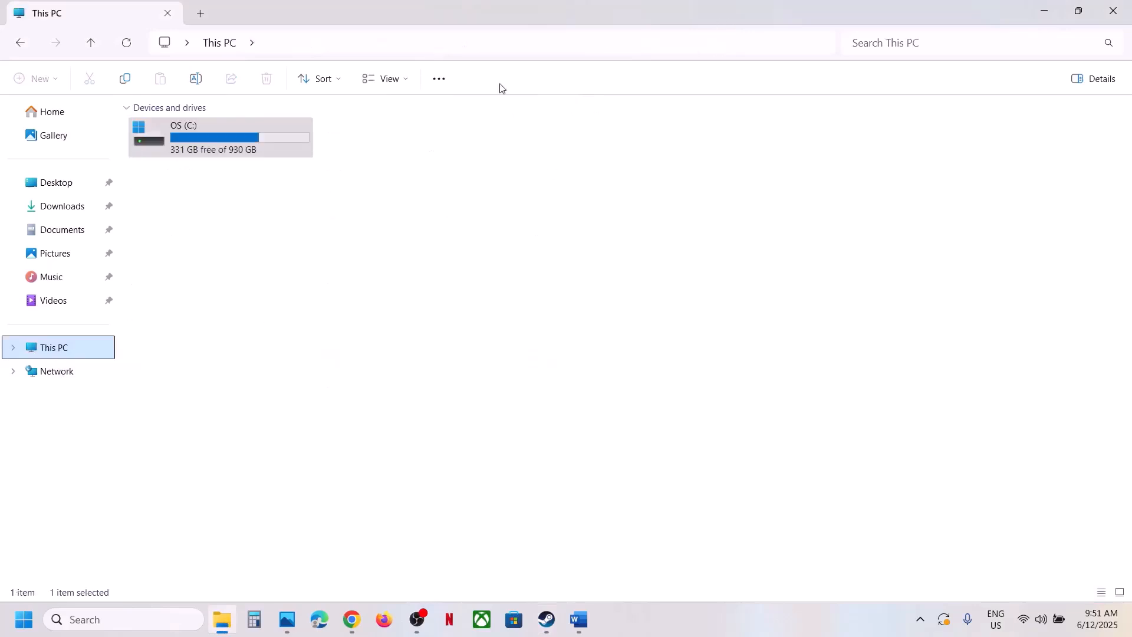
{"action": "double_click", "coordinate": [202, 136]}
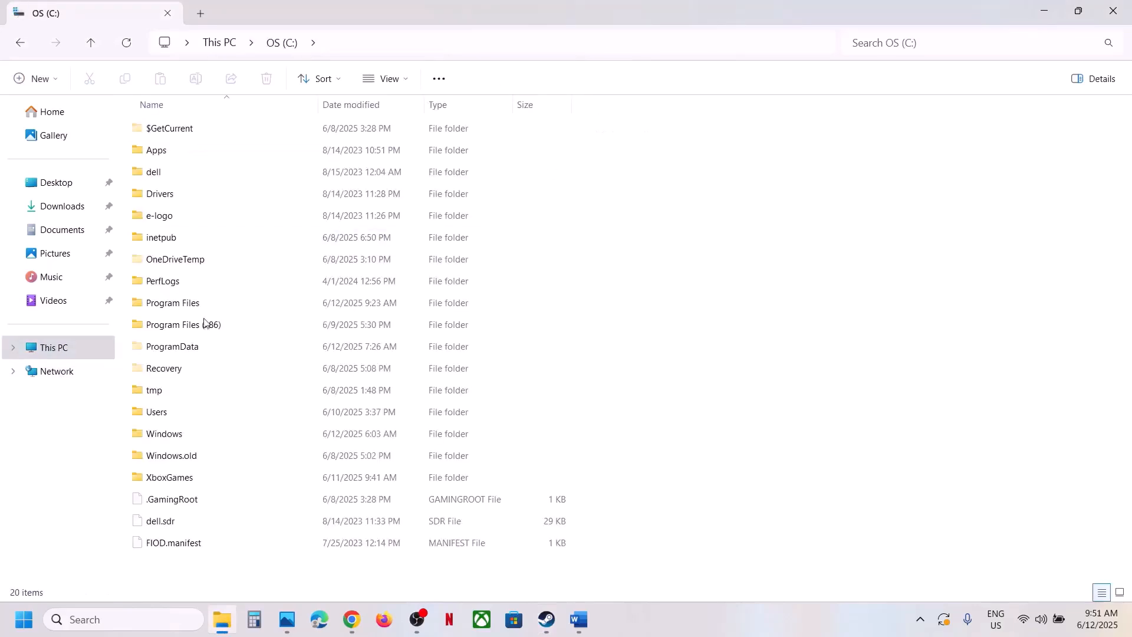
{"action": "double_click", "coordinate": [153, 413]}
{"action": "left_click", "coordinate": [171, 129]}
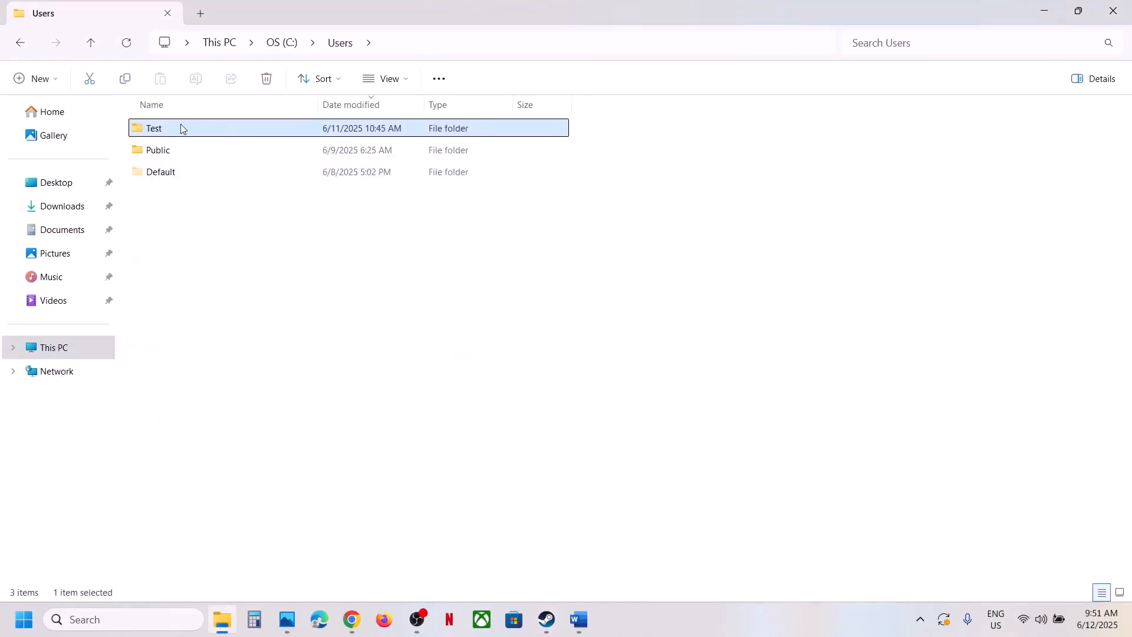
{"action": "double_click", "coordinate": [181, 128]}
Step: Check the view's Show options for the AppData folder and open AppData > Local
{"action": "left_click", "coordinate": [197, 152]}
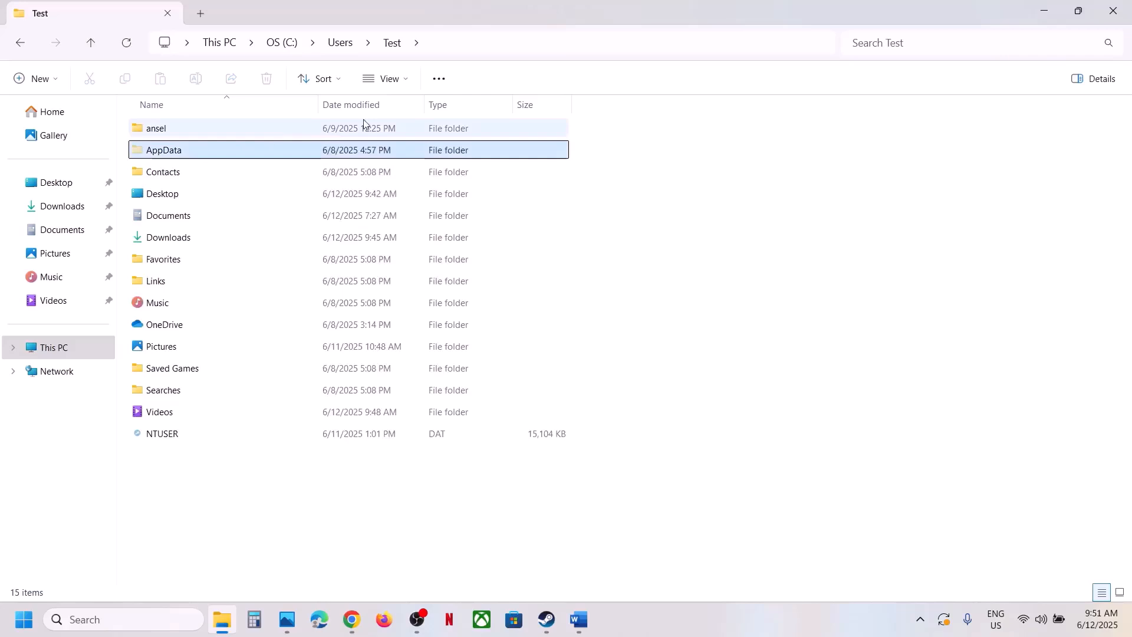
{"action": "left_click", "coordinate": [409, 83]}
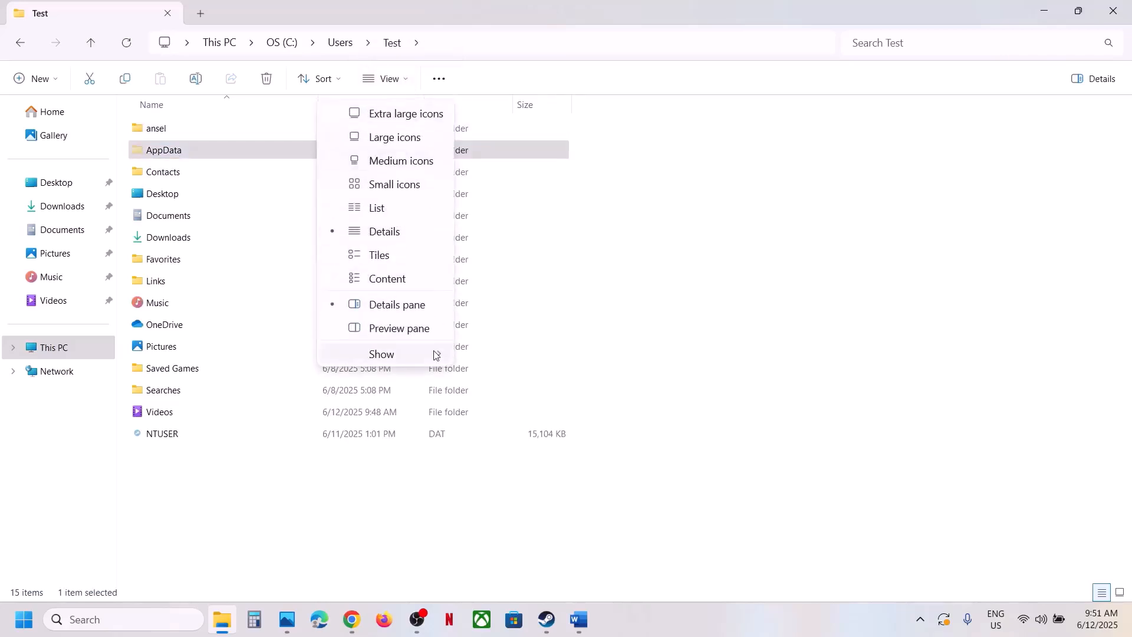
{"action": "left_click", "coordinate": [437, 355]}
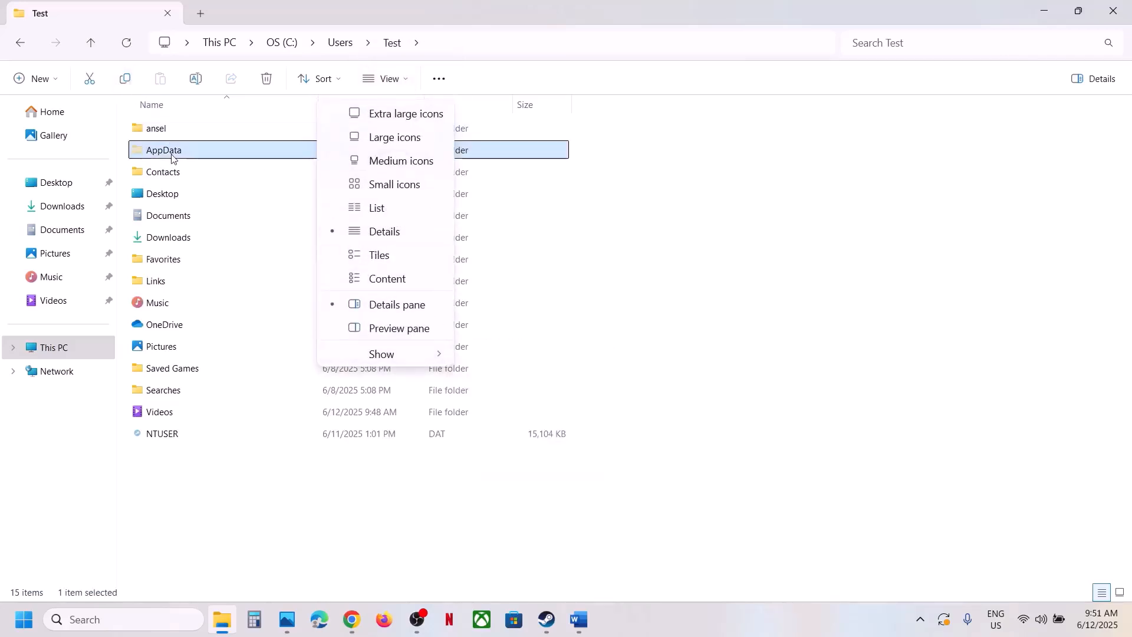
{"action": "double_click", "coordinate": [147, 149]}
{"action": "left_click", "coordinate": [175, 135]}
{"action": "double_click", "coordinate": [175, 134]}
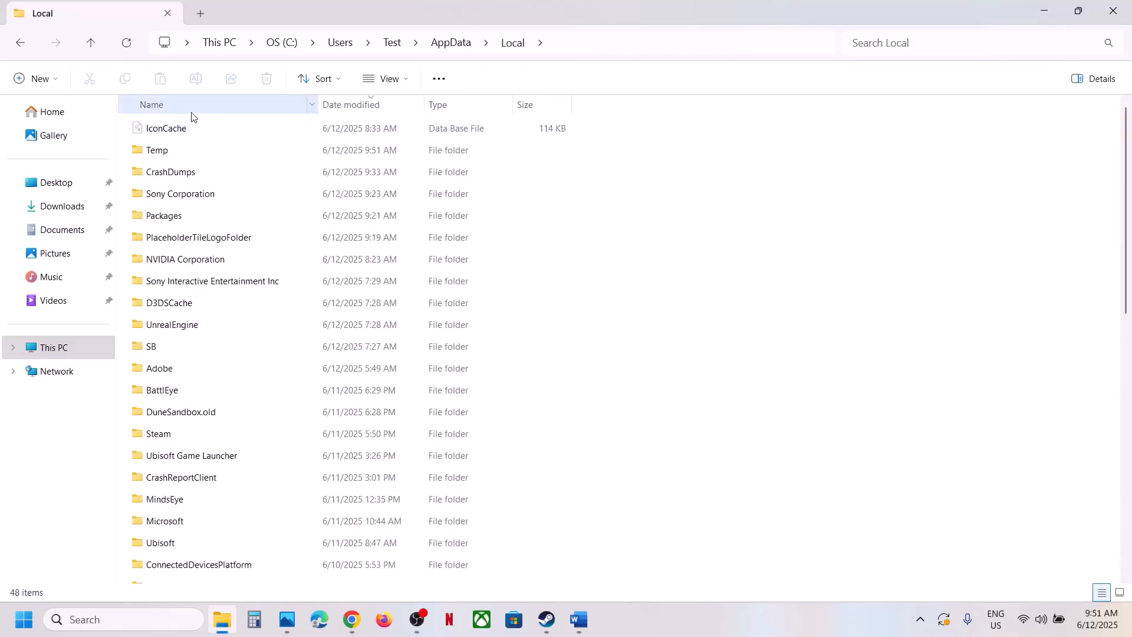
Step: Open the SB folder in AppData > Local and go into its Saved subfolder
{"action": "left_click", "coordinate": [156, 351]}
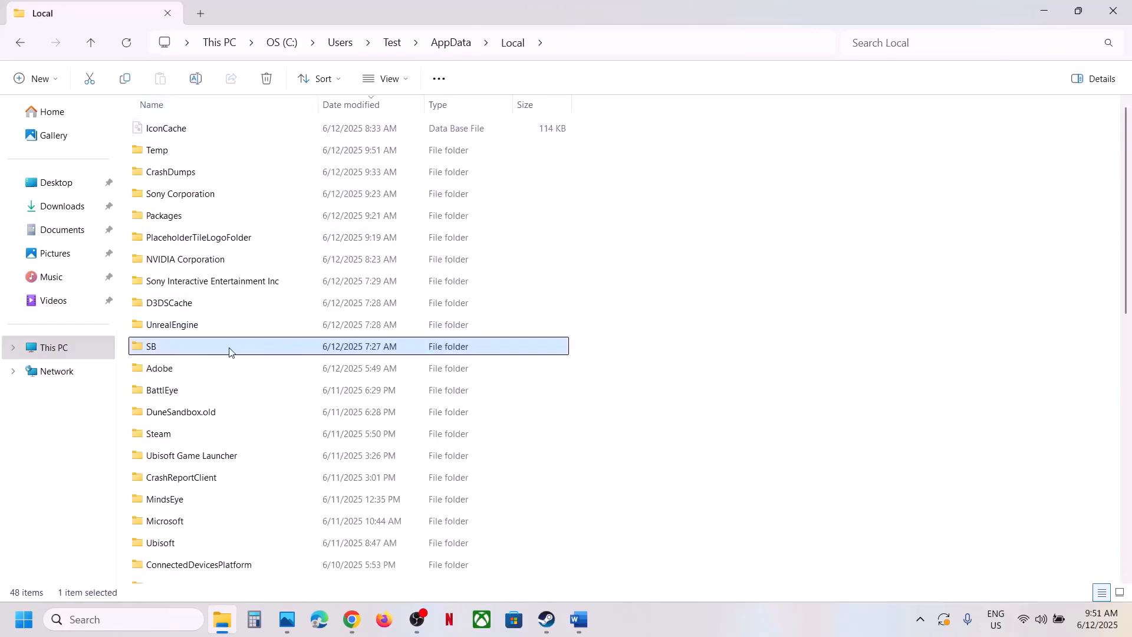
{"action": "double_click", "coordinate": [228, 350]}
{"action": "double_click", "coordinate": [160, 128]}
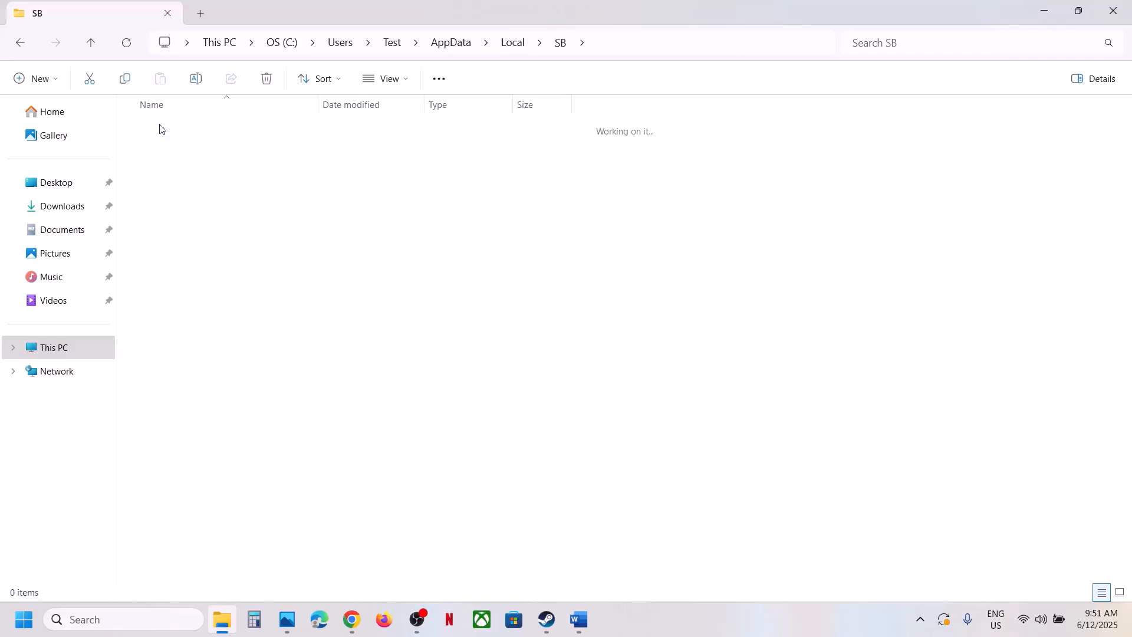
Step: Copy the Config folder from Saved to the desktop as a backup and place it in the desktop's open middle area
{"action": "left_click", "coordinate": [169, 130]}
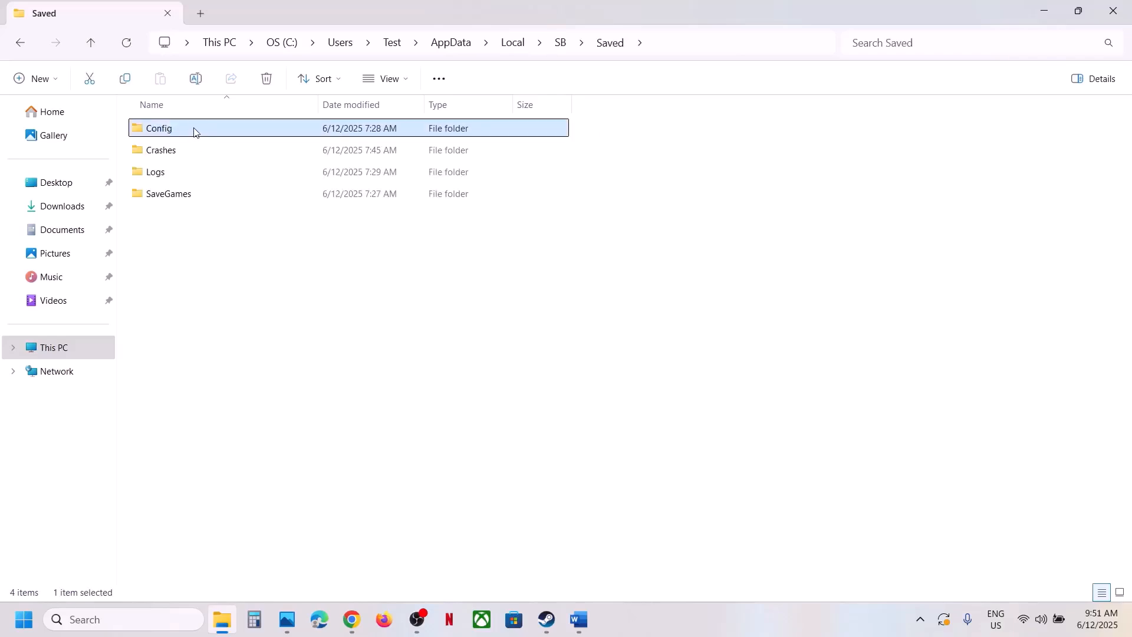
{"action": "right_click", "coordinate": [196, 133]}
{"action": "left_click", "coordinate": [271, 149]}
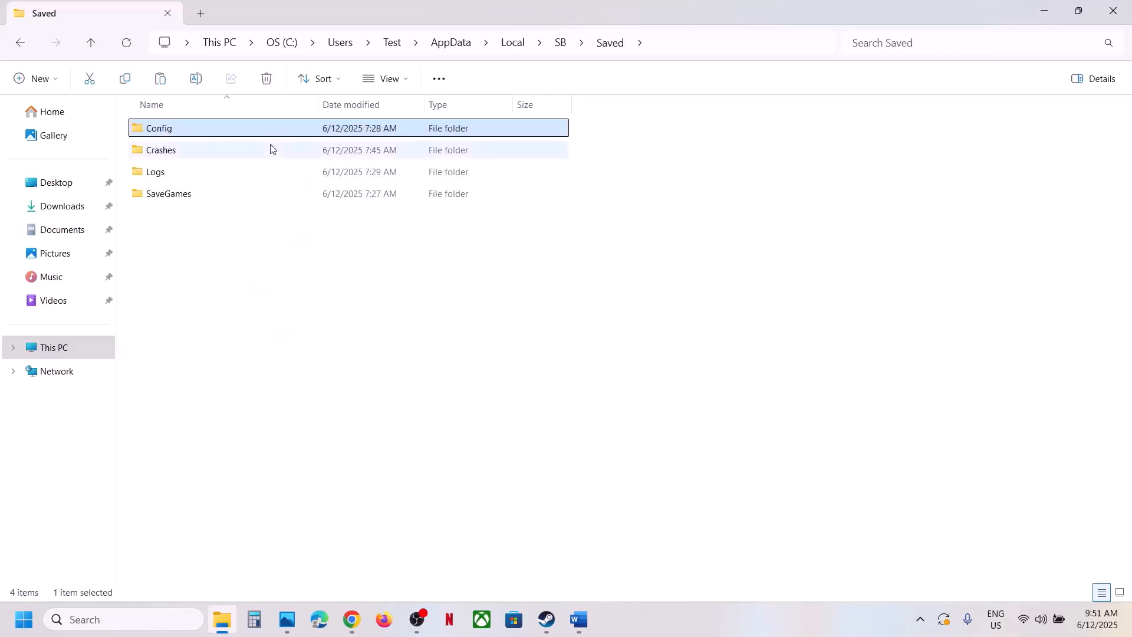
{"action": "key", "text": "super+d"}
{"action": "key", "text": "ctrl+v"}
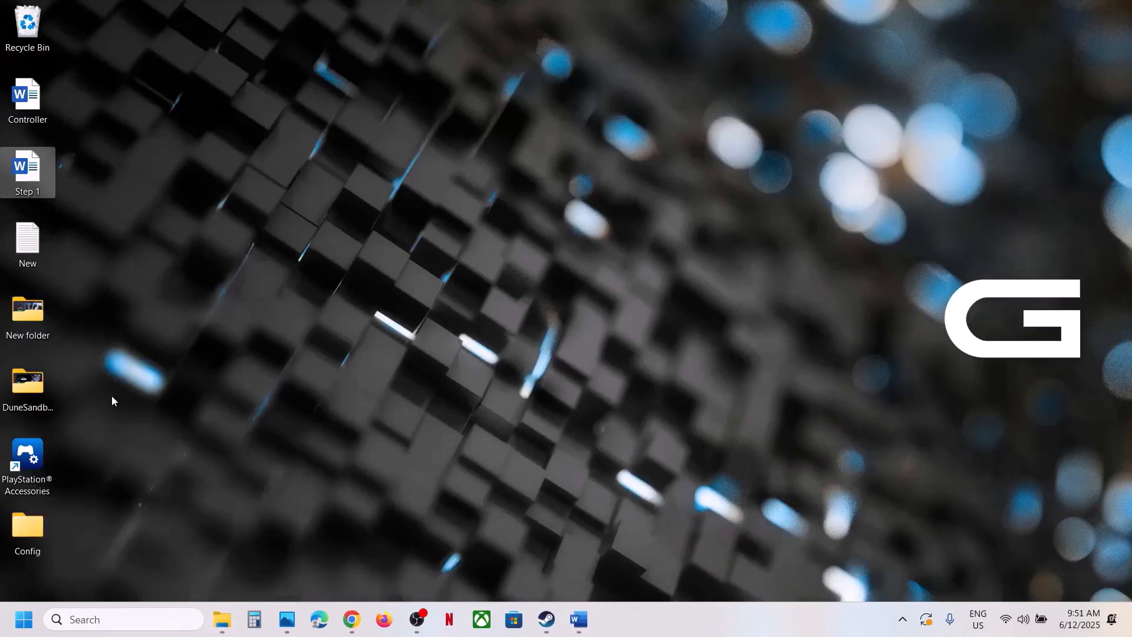
{"action": "left_click_drag", "start_coordinate": [23, 552], "coordinate": [508, 246]}
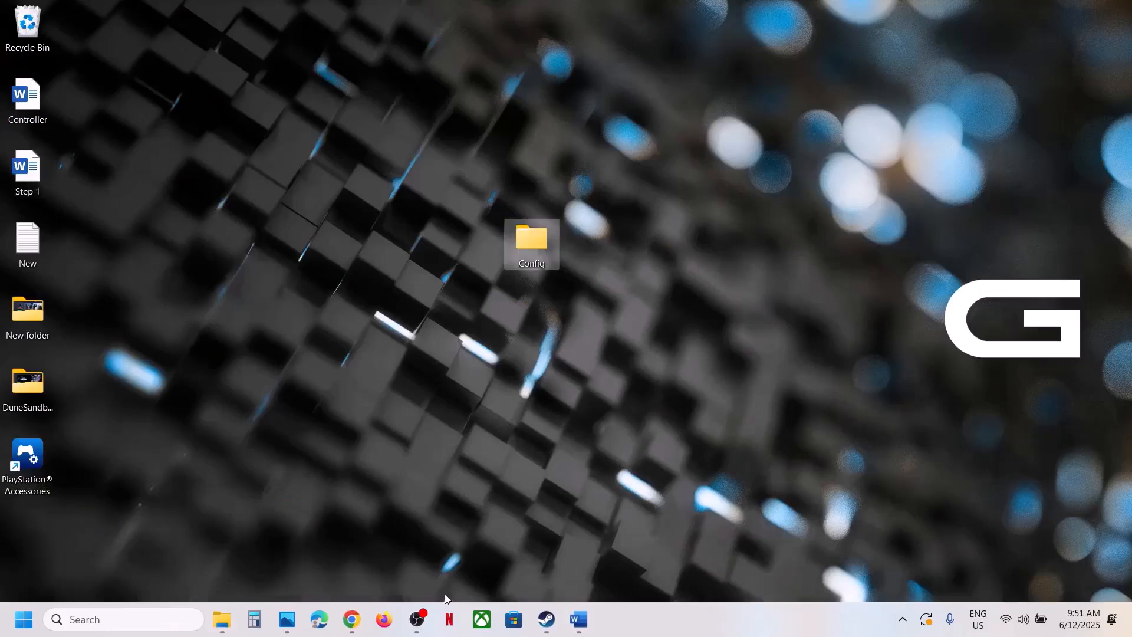
Step: Return to the Saved folder in File Explorer and delete its original Config folder
{"action": "left_click", "coordinate": [222, 619]}
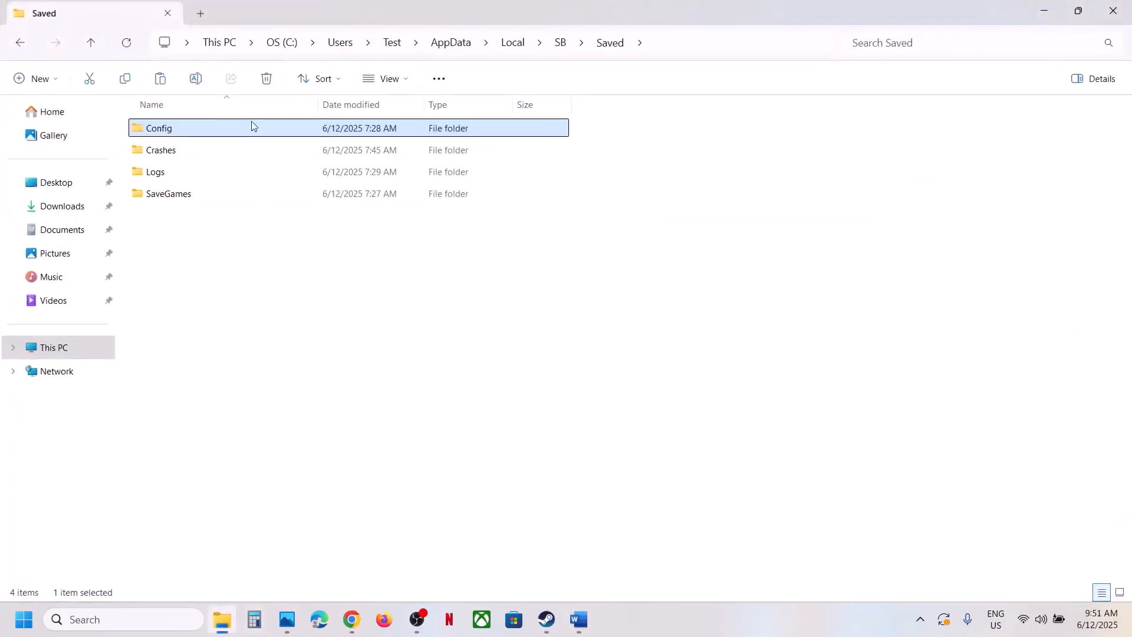
{"action": "right_click", "coordinate": [154, 127]}
{"action": "left_click", "coordinate": [356, 145]}
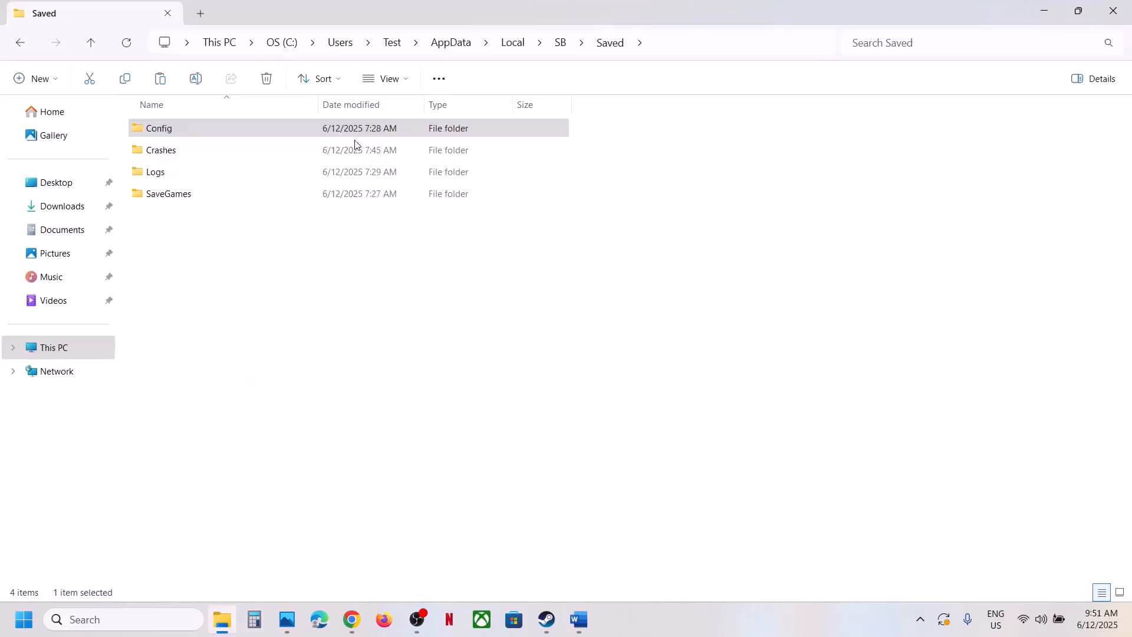
Step: Switch to the Word document and highlight Step 7's phrases on renaming the save game files, losing progress, and creating a backup first
{"action": "left_click", "coordinate": [603, 592]}
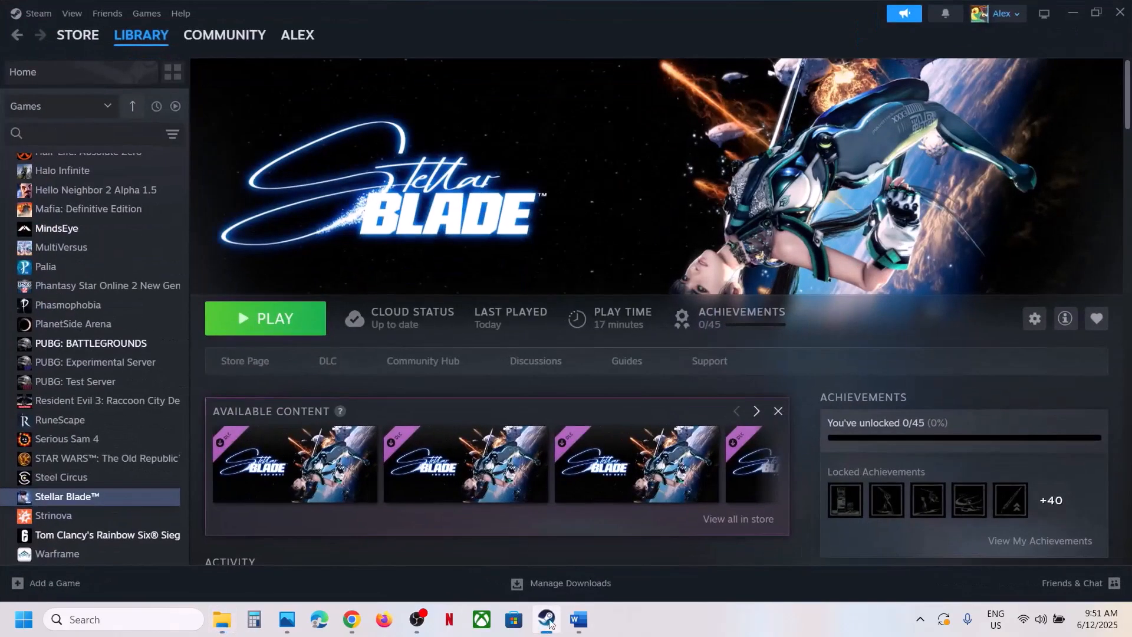
{"action": "left_click", "coordinate": [578, 619]}
{"action": "scroll", "coordinate": [171, 390], "scroll_direction": "down", "scroll_amount": 1}
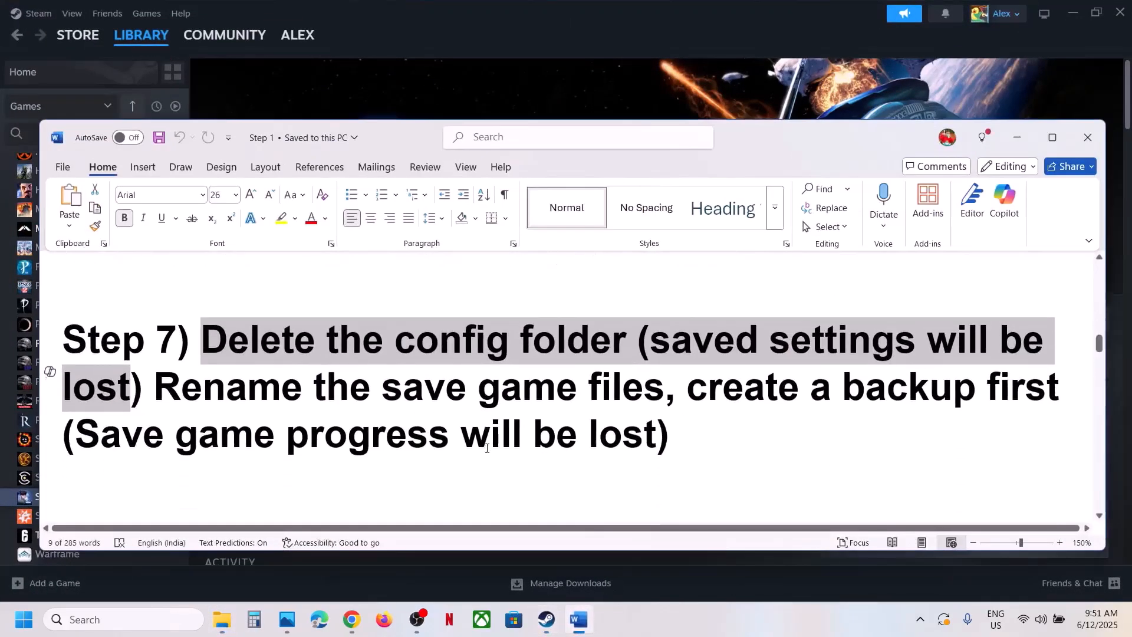
{"action": "left_click_drag", "start_coordinate": [171, 389], "coordinate": [657, 388]}
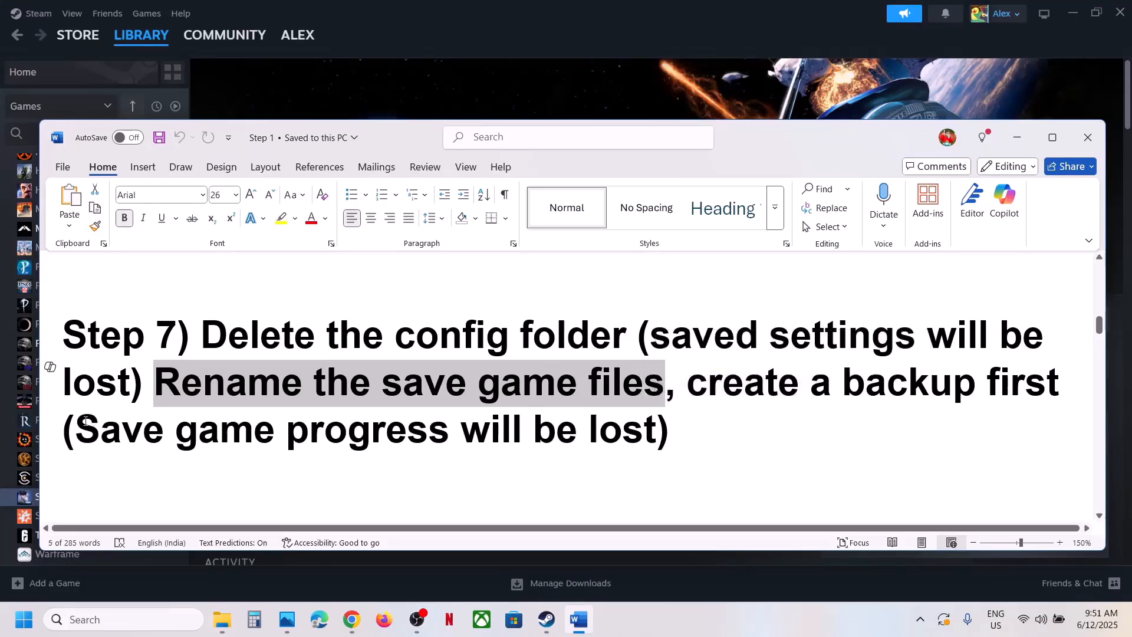
{"action": "left_click_drag", "start_coordinate": [82, 421], "coordinate": [634, 428]}
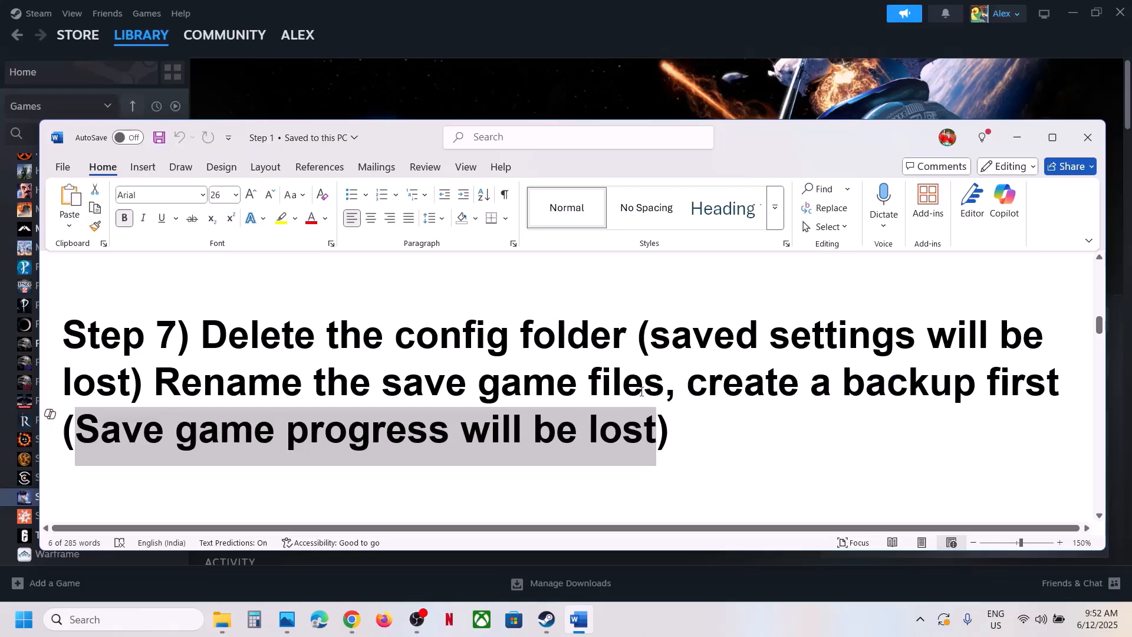
{"action": "left_click_drag", "start_coordinate": [689, 388], "coordinate": [1069, 386]}
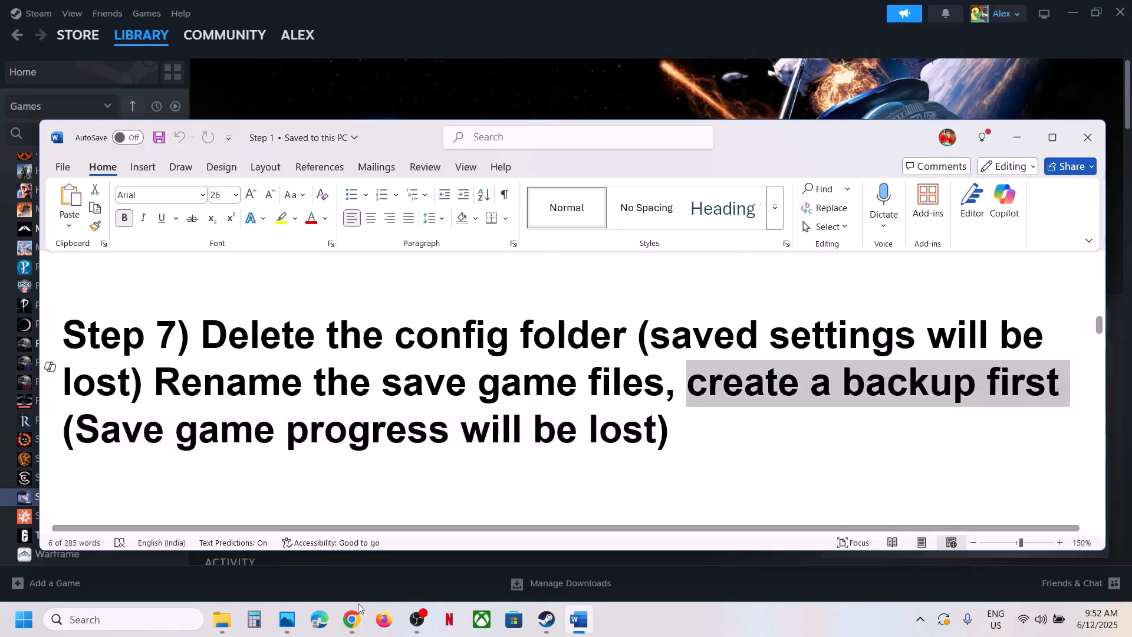
Step: In File Explorer, go back up to the Local folder, show its full path, and select the SB folder
{"action": "left_click", "coordinate": [223, 619]}
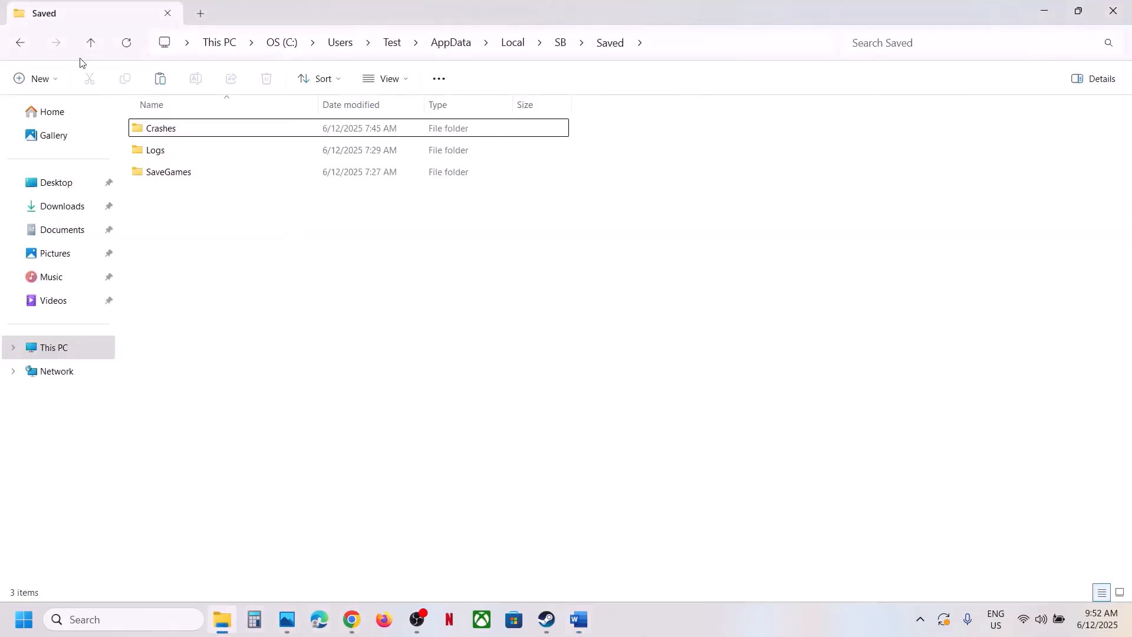
{"action": "left_click", "coordinate": [94, 45]}
{"action": "left_click", "coordinate": [94, 45]}
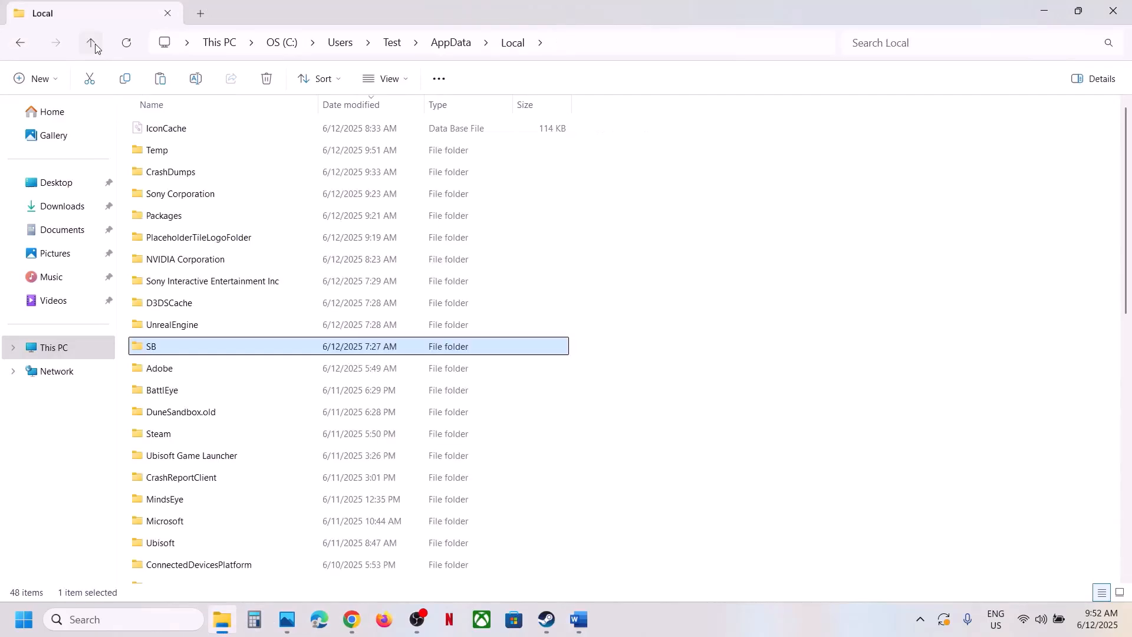
{"action": "left_click", "coordinate": [619, 41]}
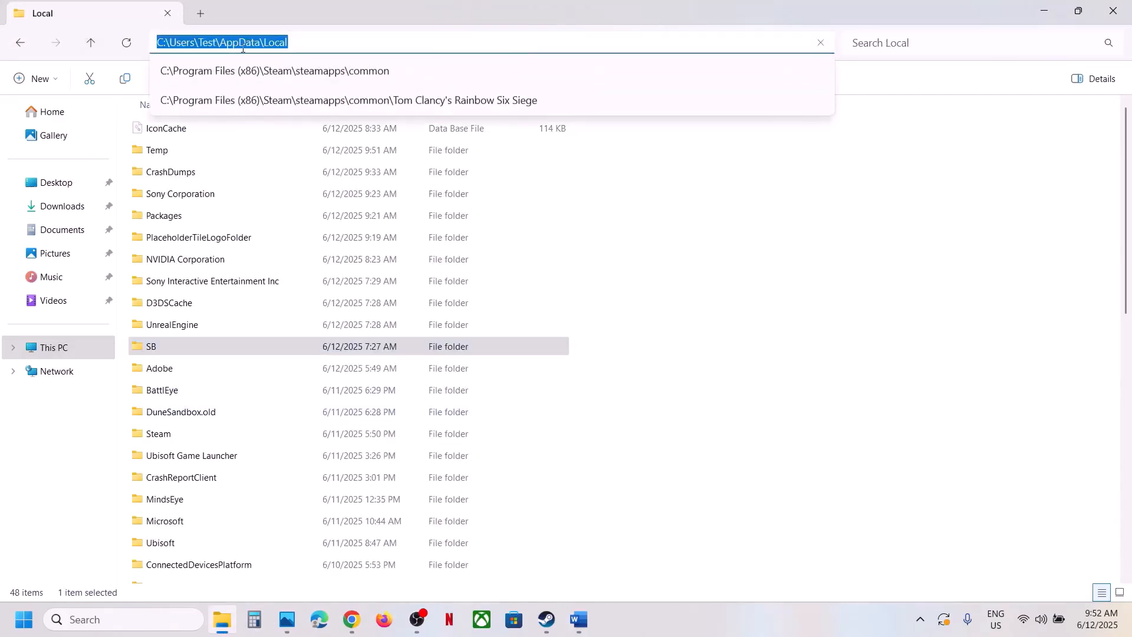
{"action": "left_click", "coordinate": [203, 348]}
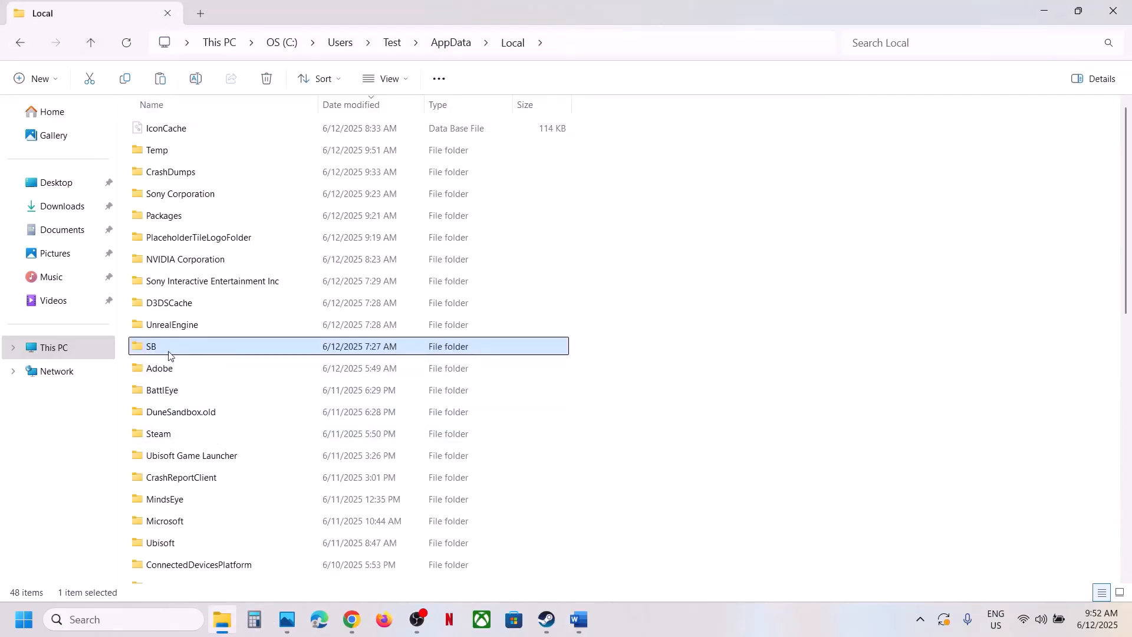
Step: Copy the SB folder from Local to the desktop as a backup and place it beside the Config folder
{"action": "right_click", "coordinate": [168, 351]}
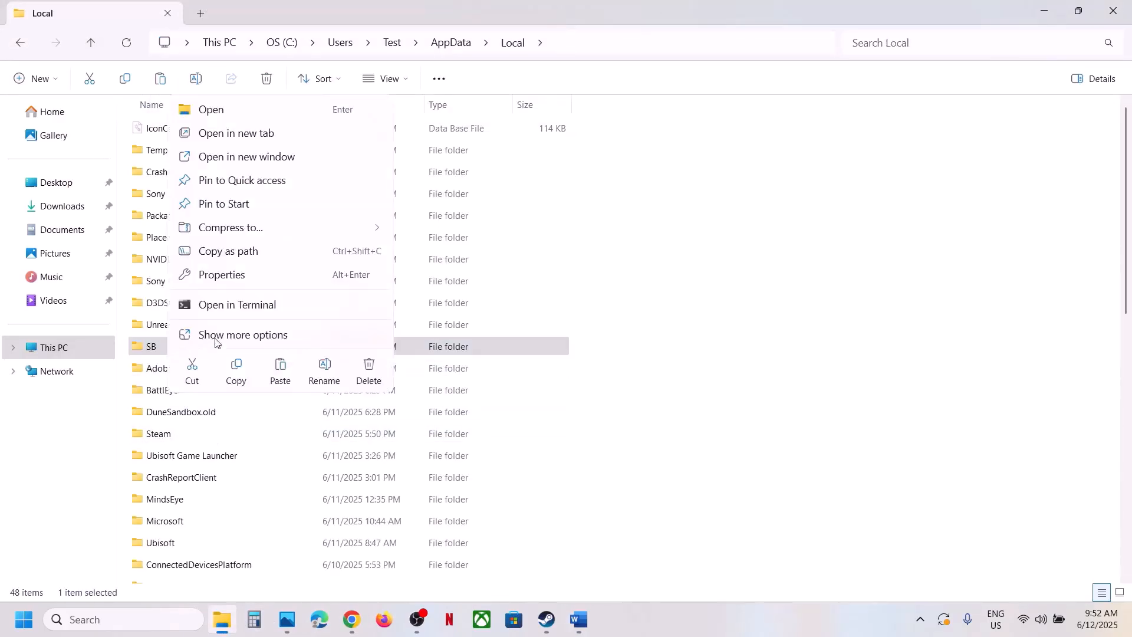
{"action": "left_click", "coordinate": [238, 384]}
{"action": "key", "text": "super+d"}
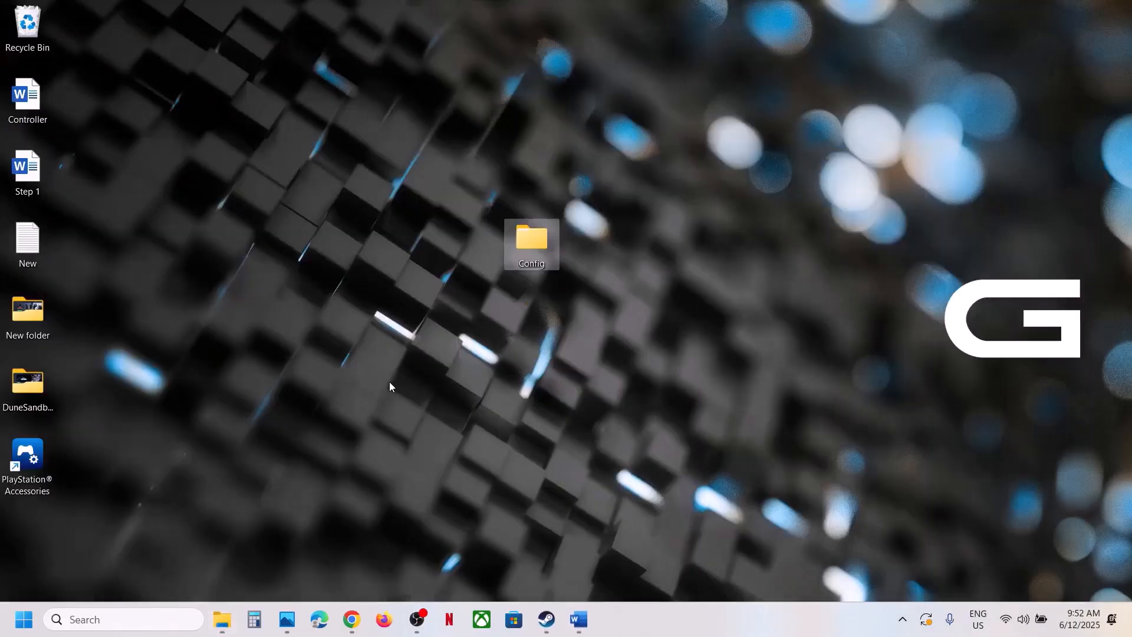
{"action": "key", "text": "ctrl+v"}
{"action": "left_click_drag", "start_coordinate": [27, 528], "coordinate": [760, 393]}
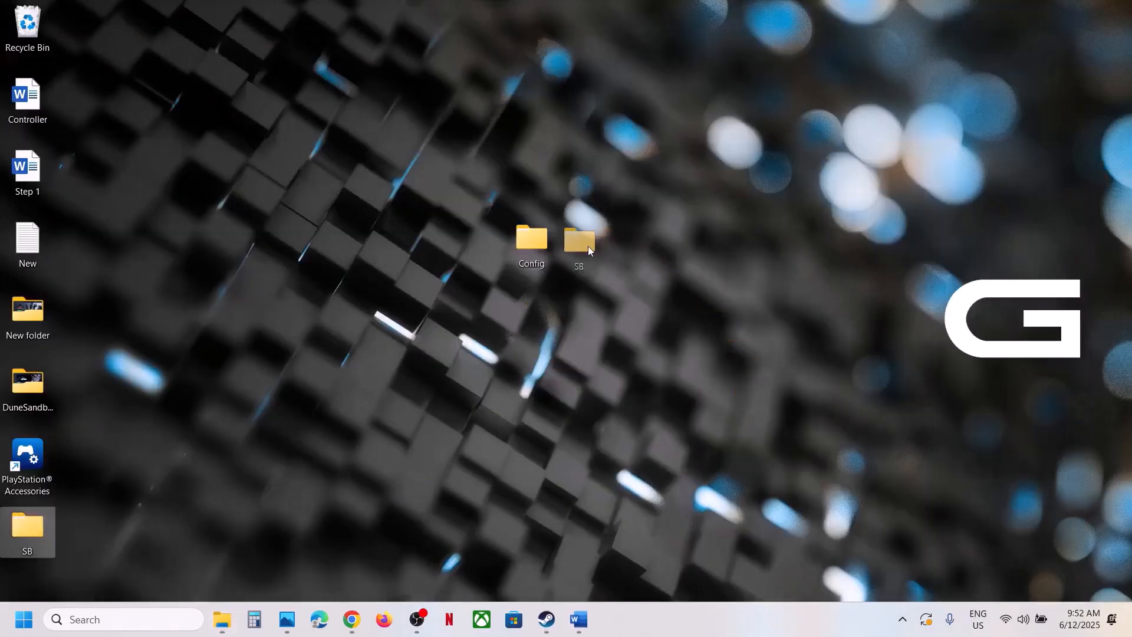
{"action": "left_click_drag", "start_coordinate": [588, 250], "coordinate": [587, 249]}
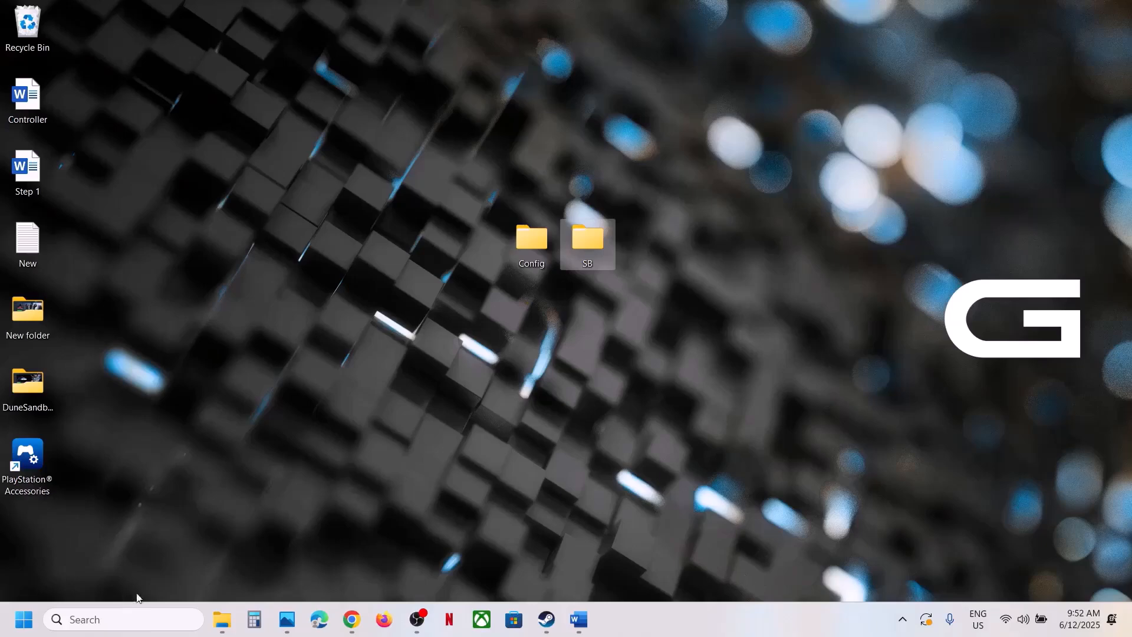
Step: Return to the Local folder in File Explorer and rename the original SB folder to SB.old
{"action": "left_click", "coordinate": [222, 619]}
{"action": "right_click", "coordinate": [158, 349]}
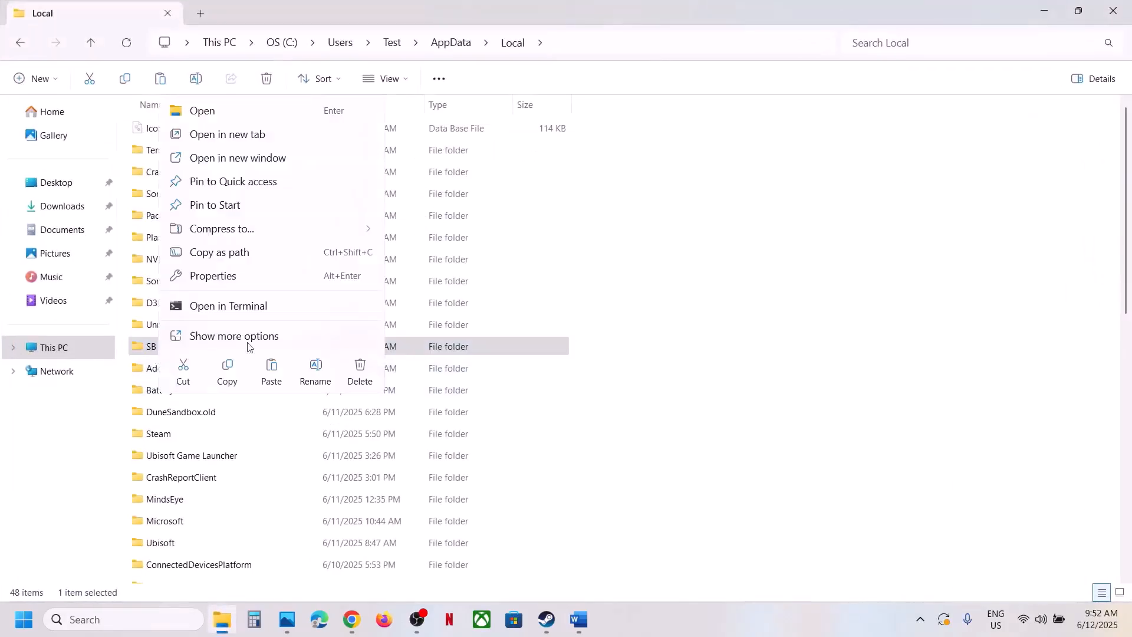
{"action": "left_click", "coordinate": [312, 372]}
{"action": "left_click", "coordinate": [175, 347]}
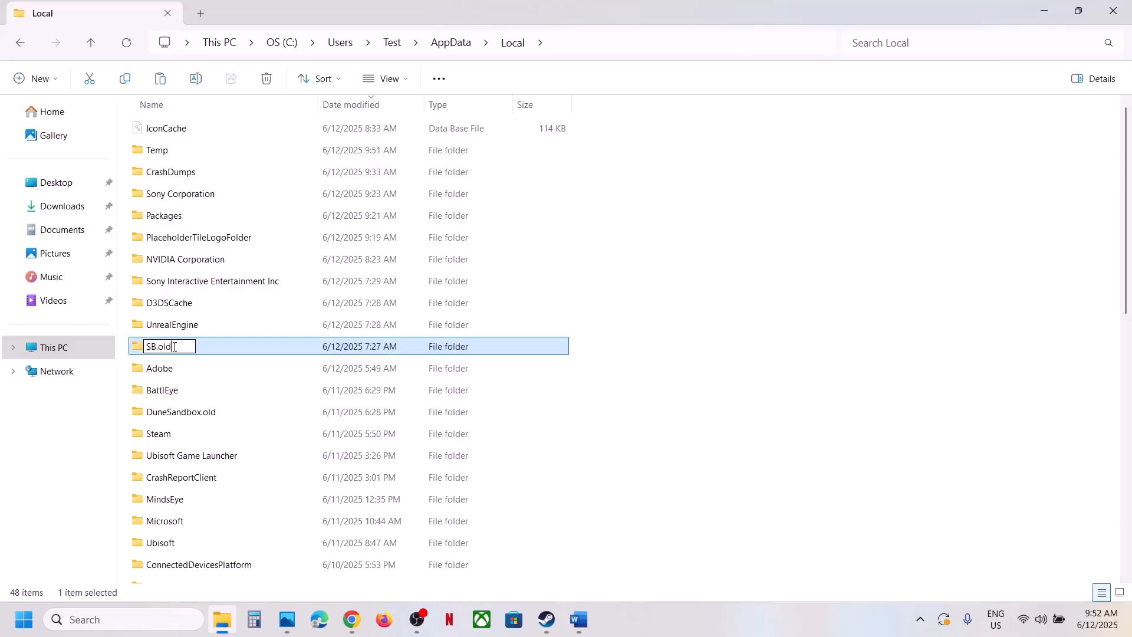
{"action": "left_click", "coordinate": [880, 439]}
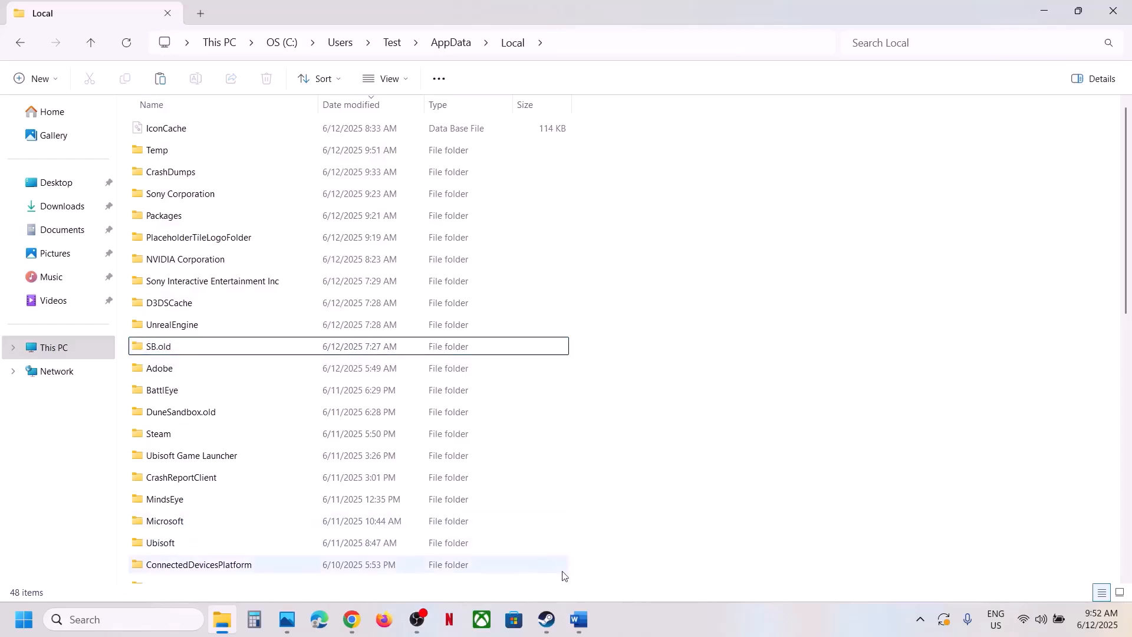
Step: Switch to the Word document by way of Steam and highlight the Step 8 instruction on a clean graphics card driver installation
{"action": "left_click", "coordinate": [546, 619]}
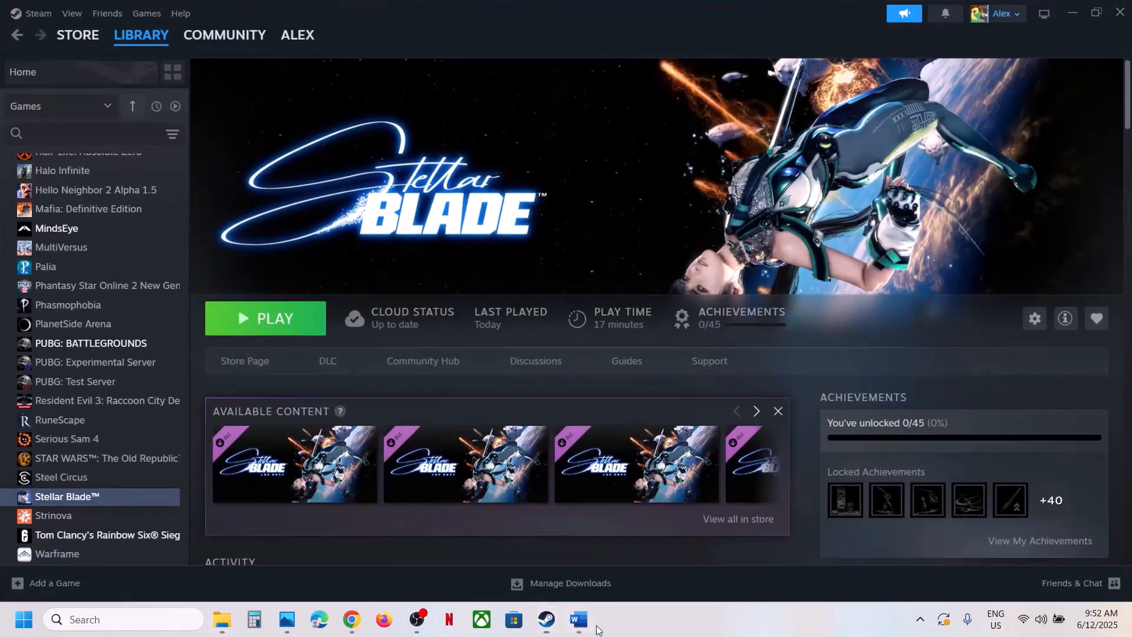
{"action": "left_click", "coordinate": [579, 619]}
{"action": "scroll", "coordinate": [429, 456], "scroll_direction": "down", "scroll_amount": 4}
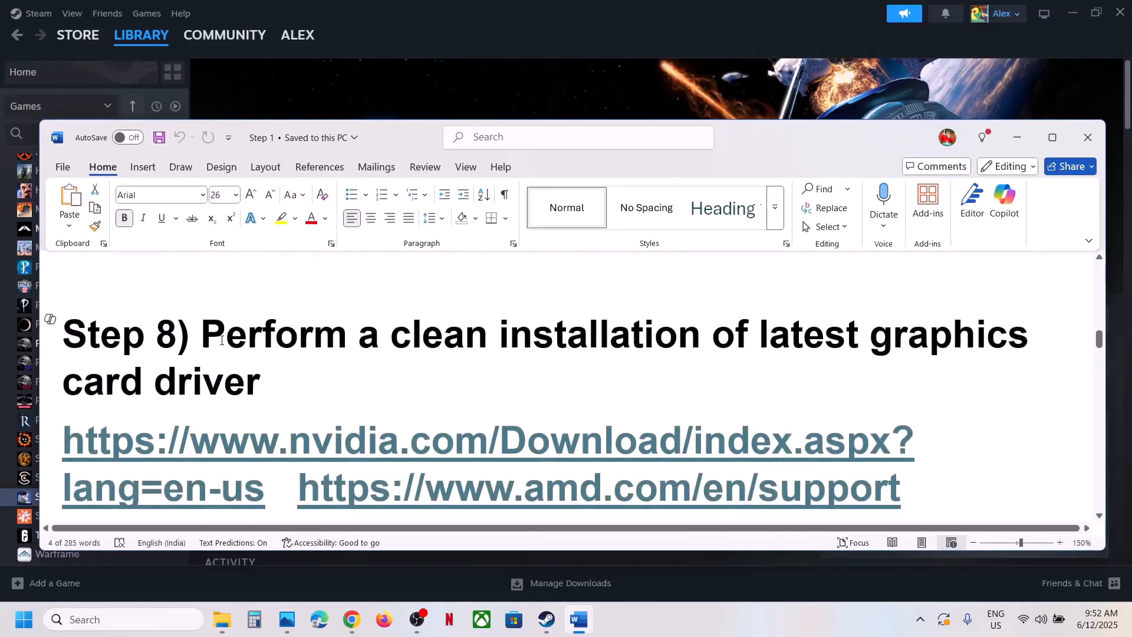
{"action": "left_click_drag", "start_coordinate": [221, 340], "coordinate": [425, 369]}
{"action": "scroll", "coordinate": [390, 380], "scroll_direction": "down", "scroll_amount": 1}
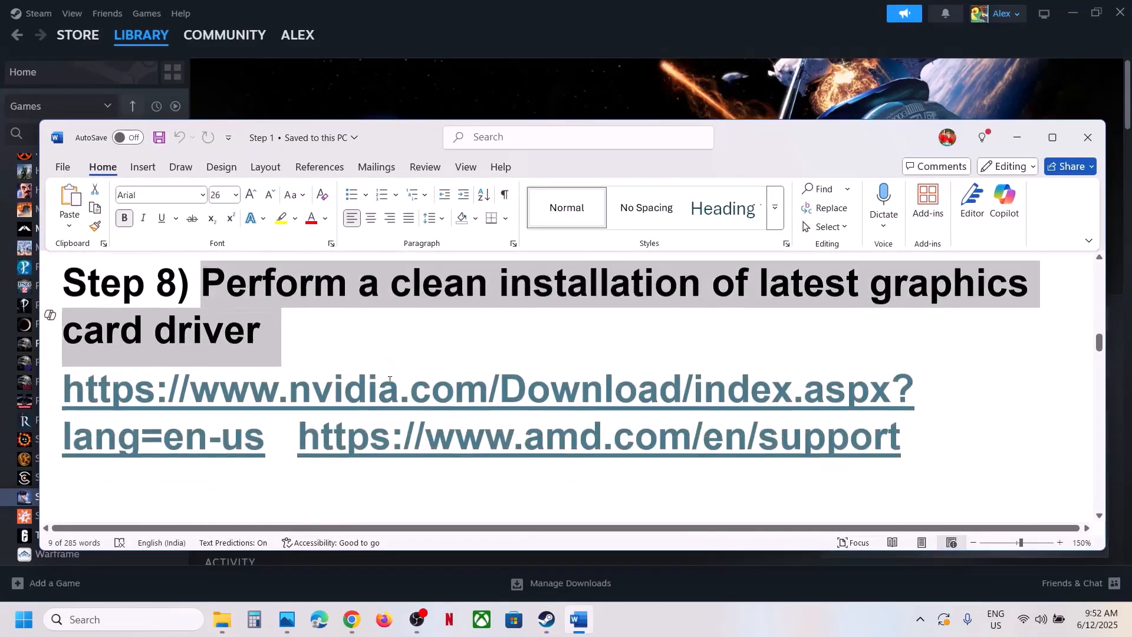
Step: Move the AMD support link under Step 8 onto its own line and select that line
{"action": "left_click", "coordinate": [299, 440]}
{"action": "key", "text": "Return"}
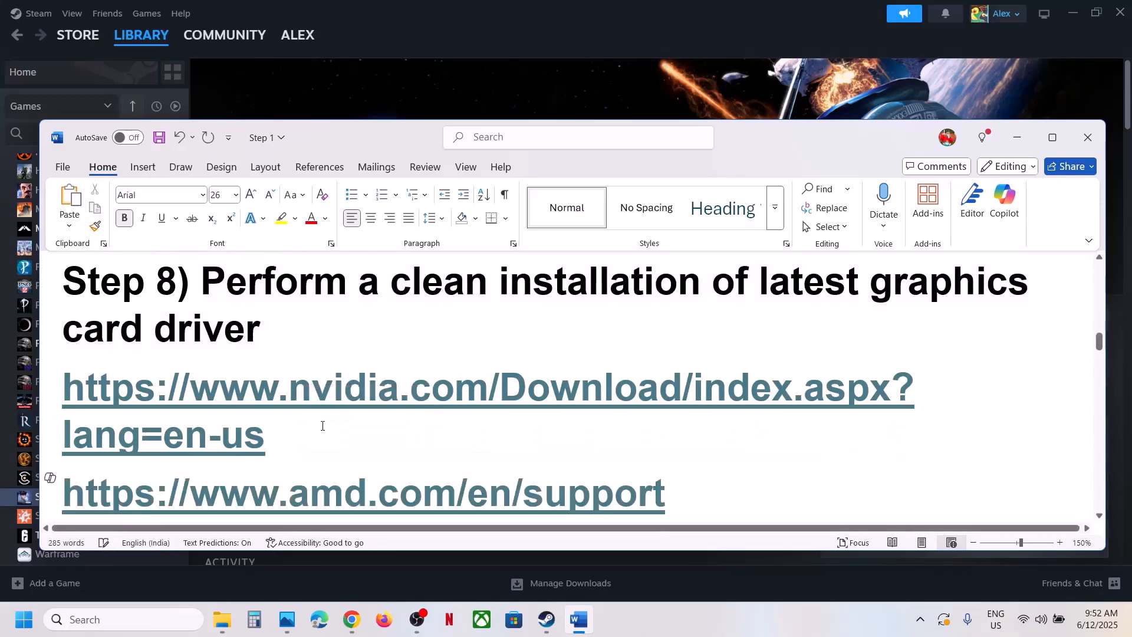
{"action": "scroll", "coordinate": [704, 457], "scroll_direction": "down", "scroll_amount": 1}
{"action": "triple_click", "coordinate": [541, 437]}
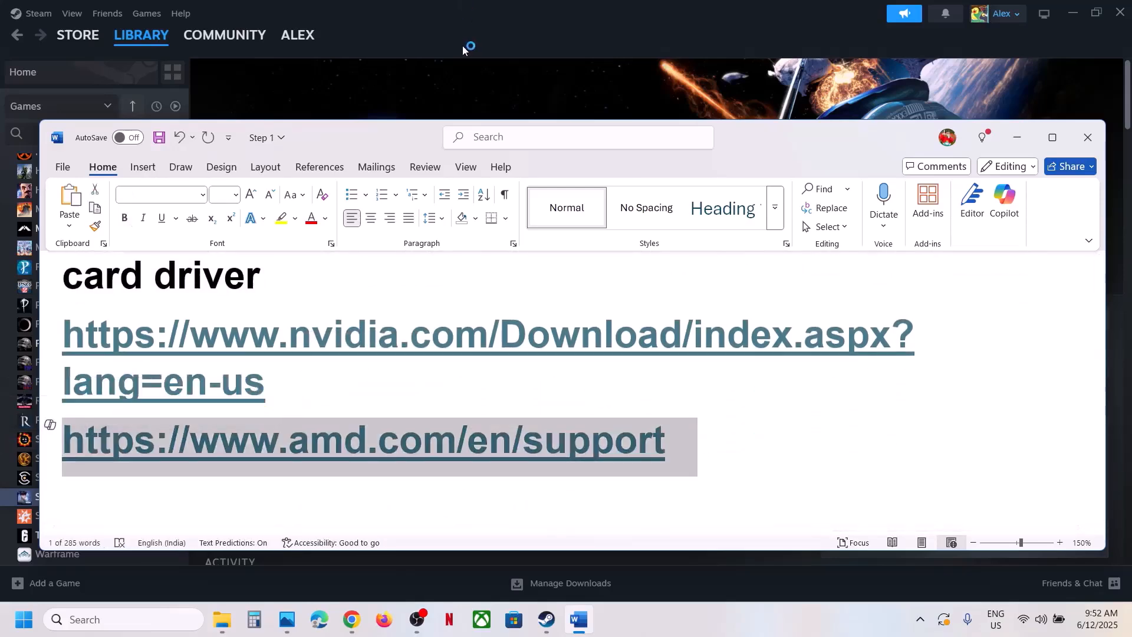
Step: Switch to NVIDIA's Drivers page in Chrome and search for the GeForce RTX 3050 Laptop GPU driver with Windows 11 as the operating system
{"action": "left_click", "coordinate": [483, 79]}
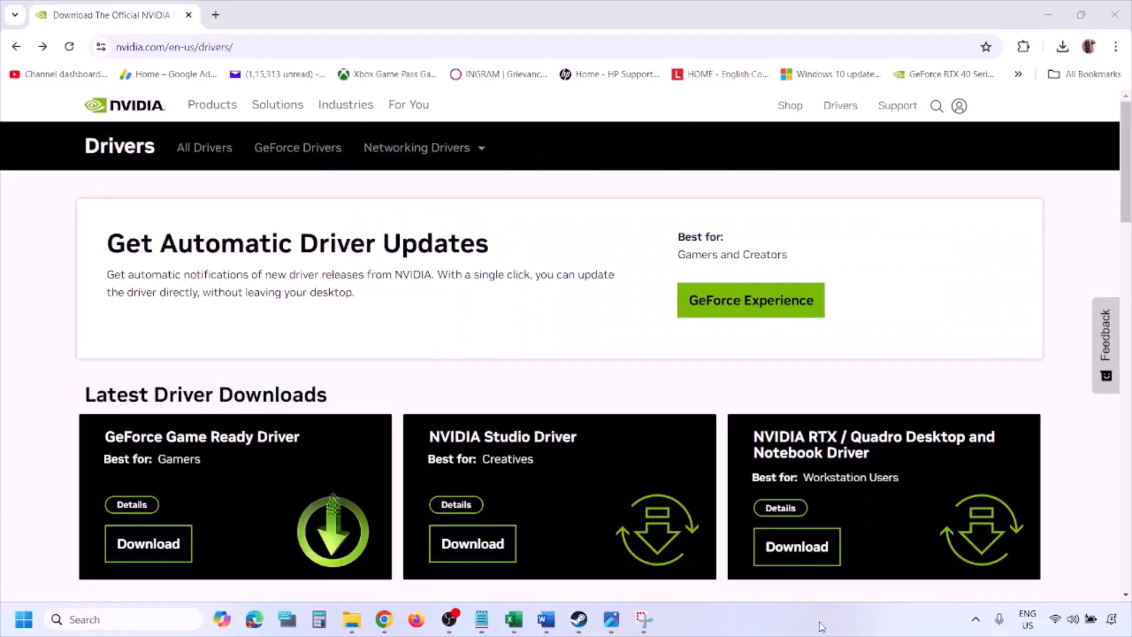
{"action": "scroll", "coordinate": [264, 360], "scroll_direction": "down", "scroll_amount": 8}
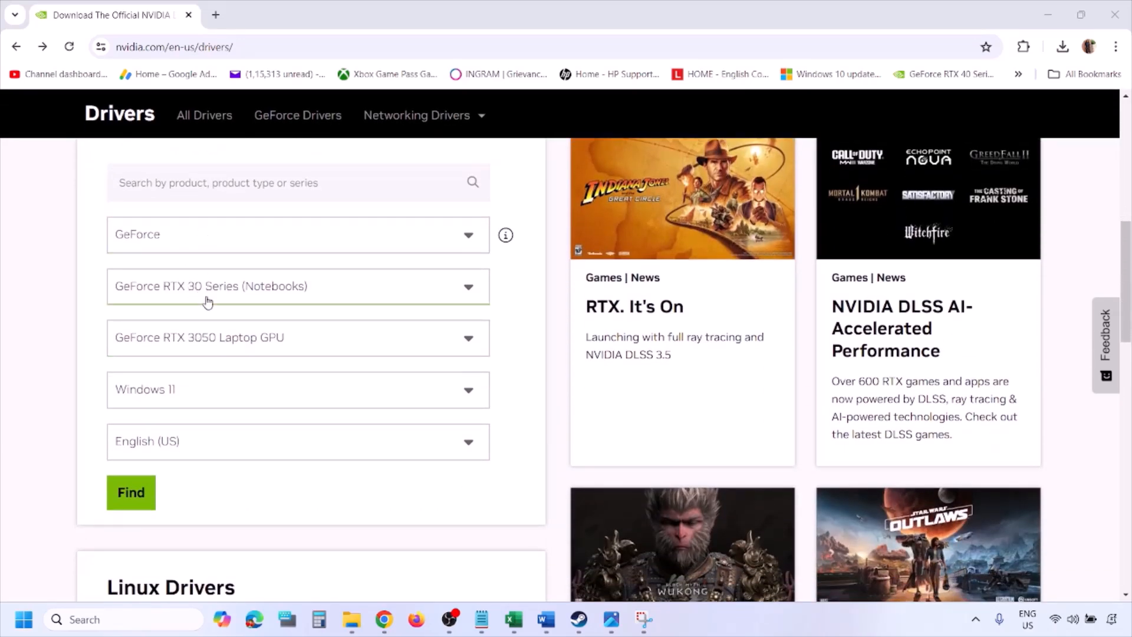
{"action": "left_click", "coordinate": [188, 395]}
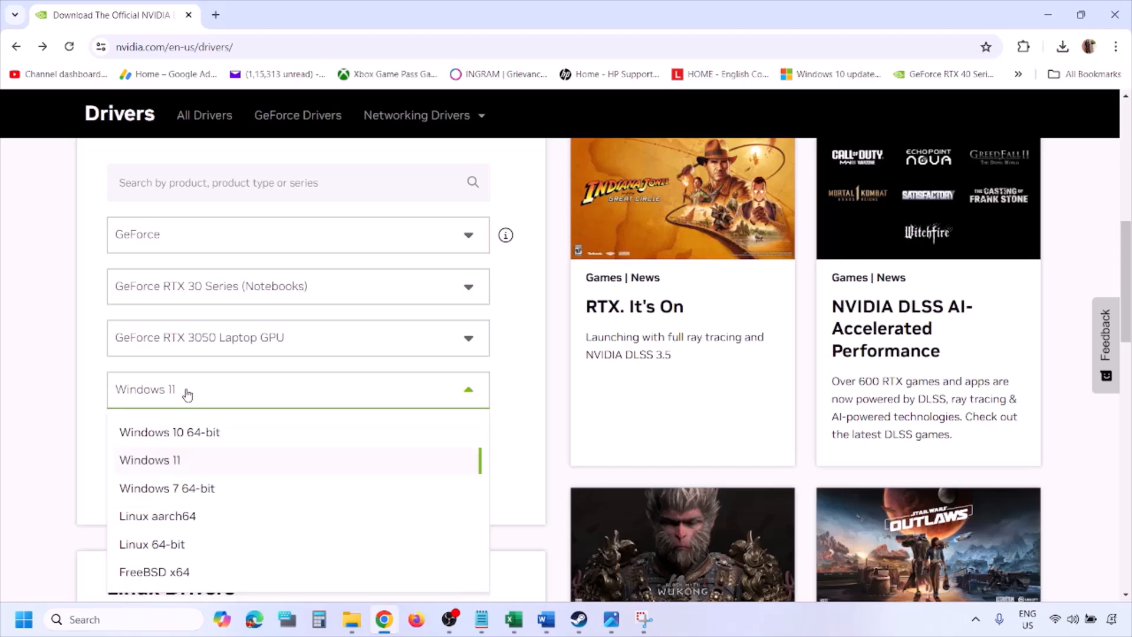
{"action": "left_click", "coordinate": [165, 461]}
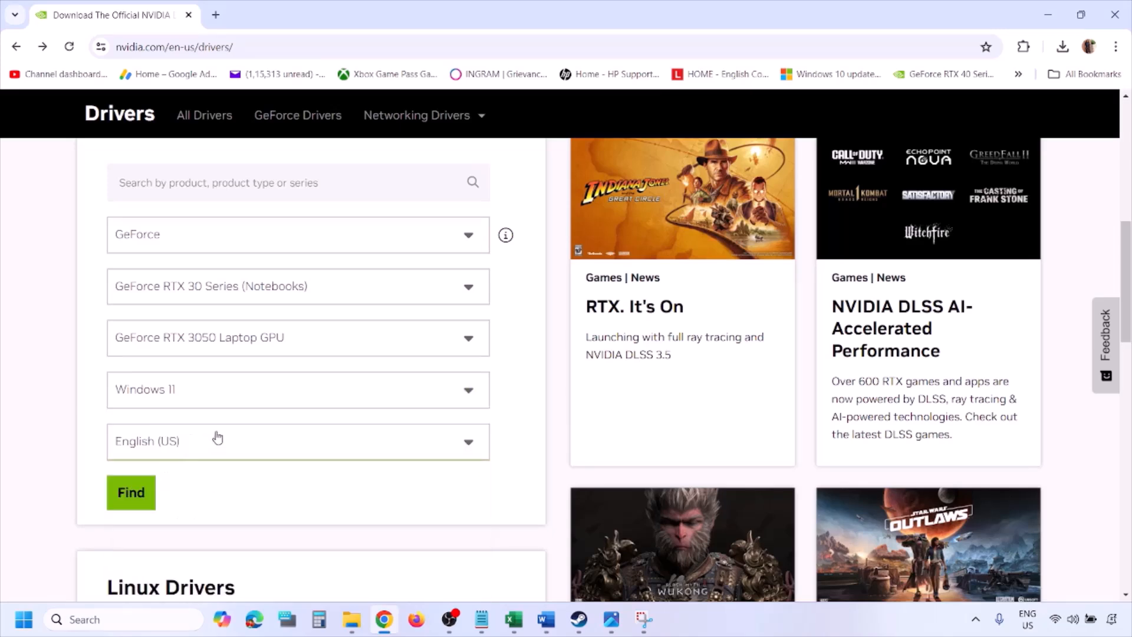
{"action": "left_click", "coordinate": [135, 497]}
Step: Switch to the image viewer and view 1.png and 2.png, showing the GeForce Game Ready Driver result and its download page
{"action": "left_click", "coordinate": [611, 620]}
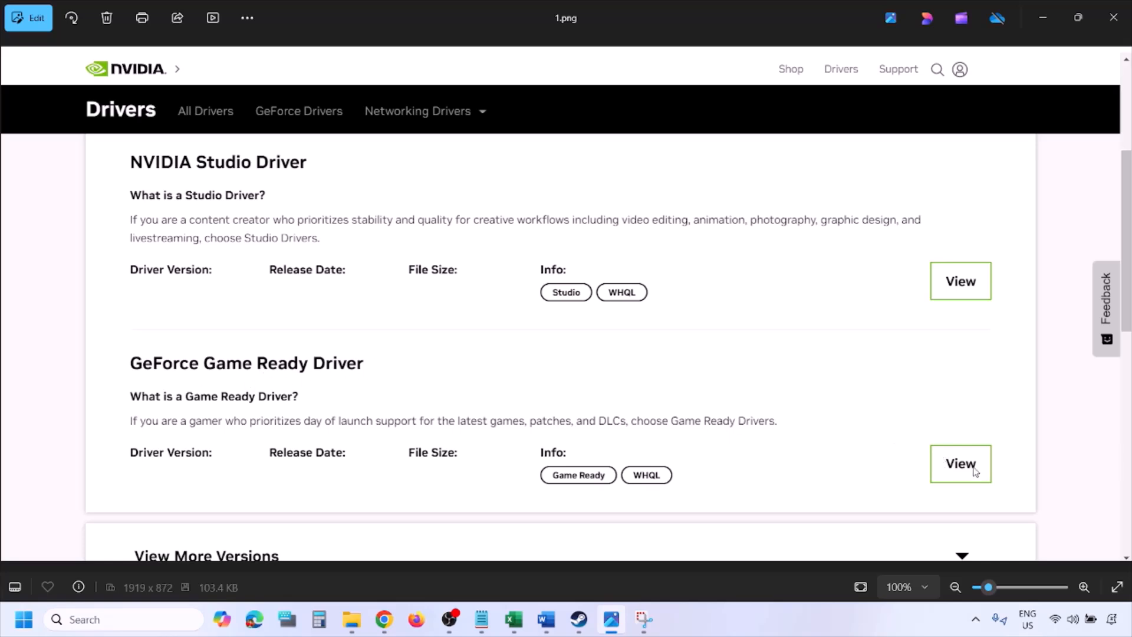
{"action": "key", "text": "Right"}
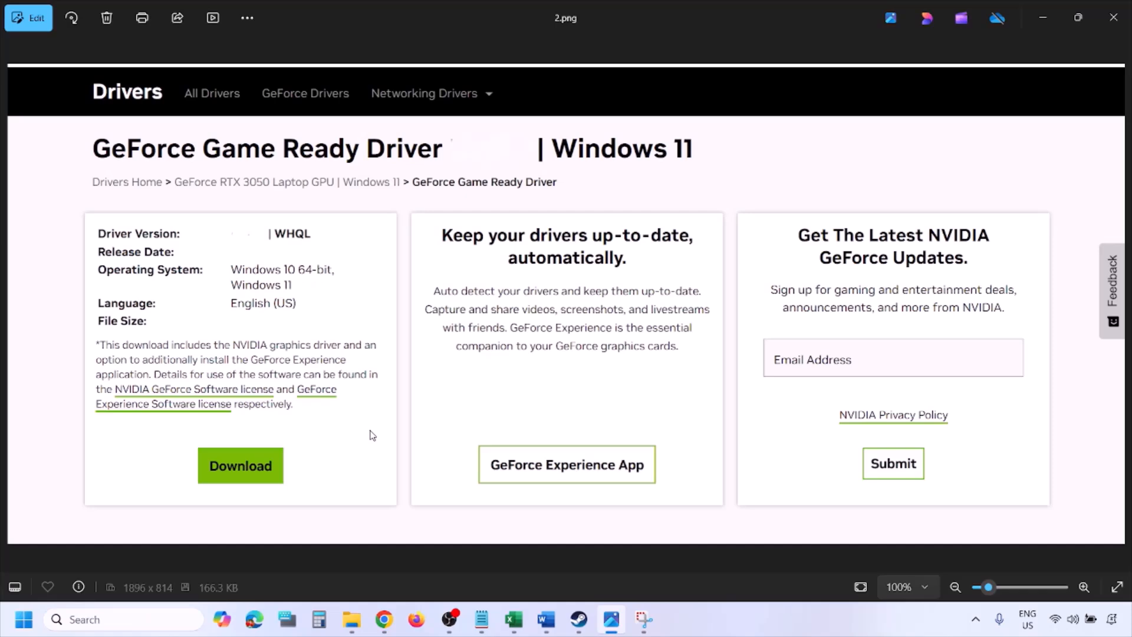
Step: View 3.png through 5.png, showing the NVIDIA installer's license, Custom (Advanced) and clean installation options
{"action": "key", "text": "Right"}
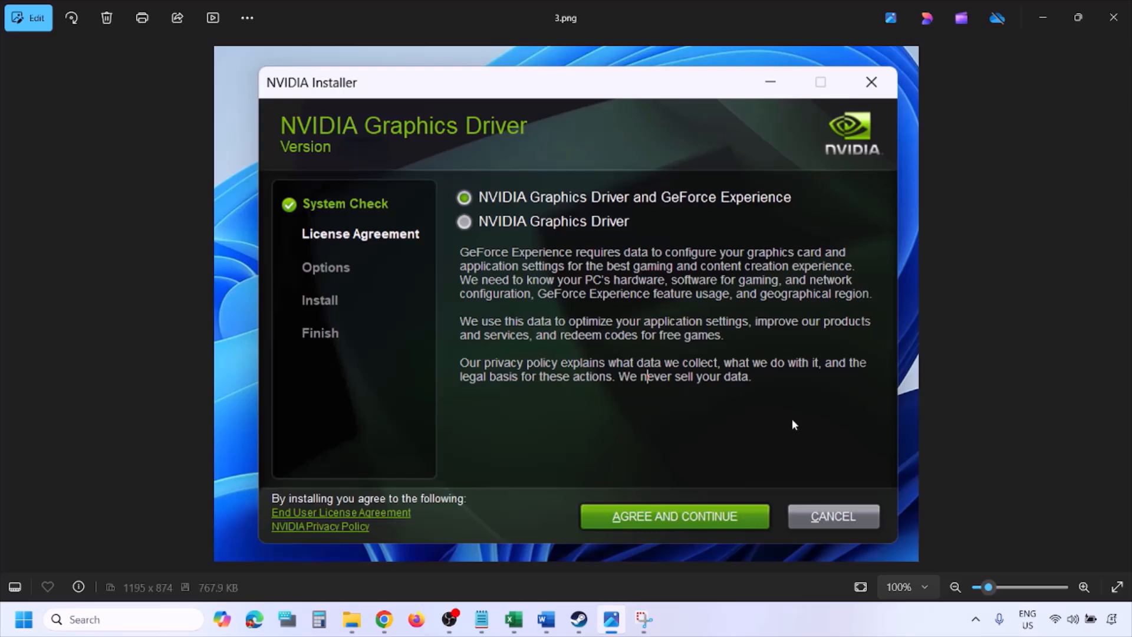
{"action": "key", "text": "Right"}
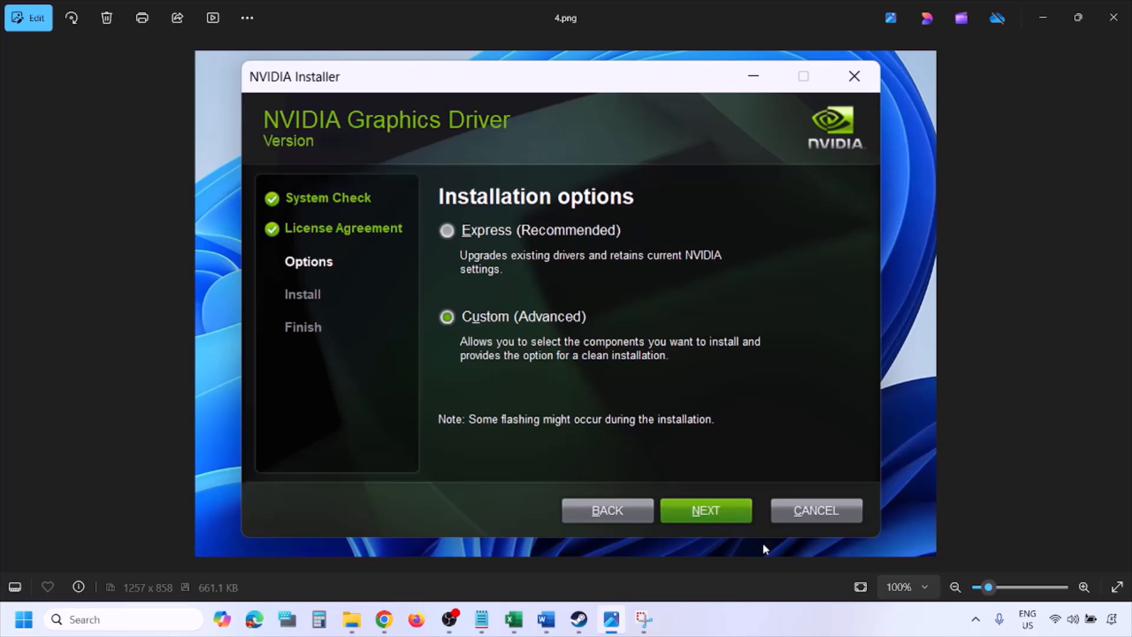
{"action": "key", "text": "Right"}
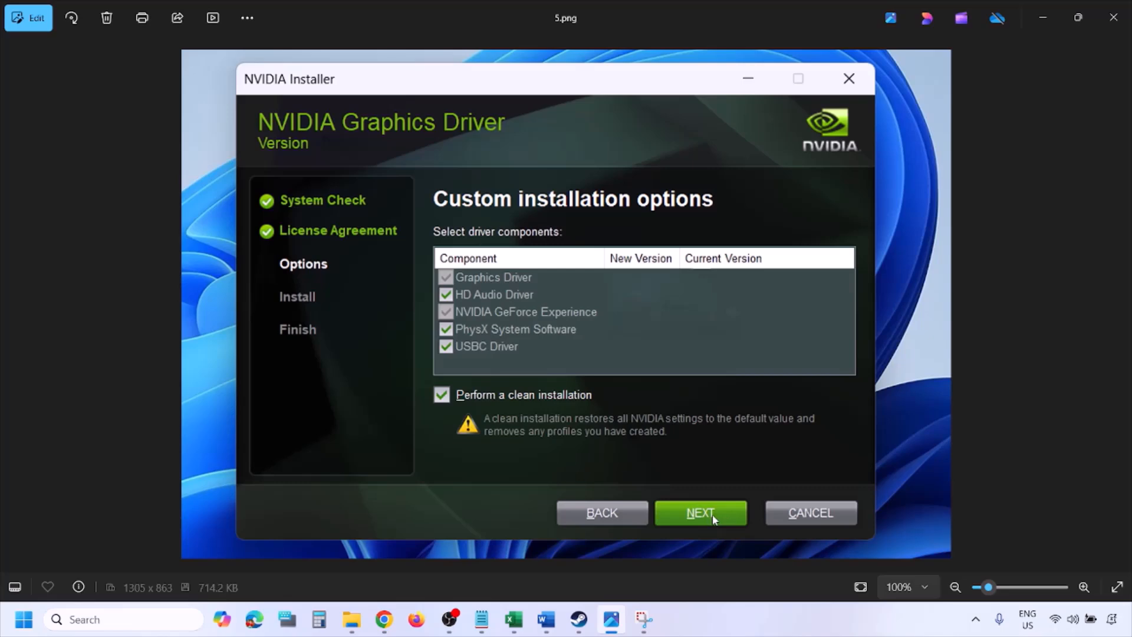
Step: Show the Windows power options containing Restart, without restarting the computer
{"action": "left_click", "coordinate": [24, 619]}
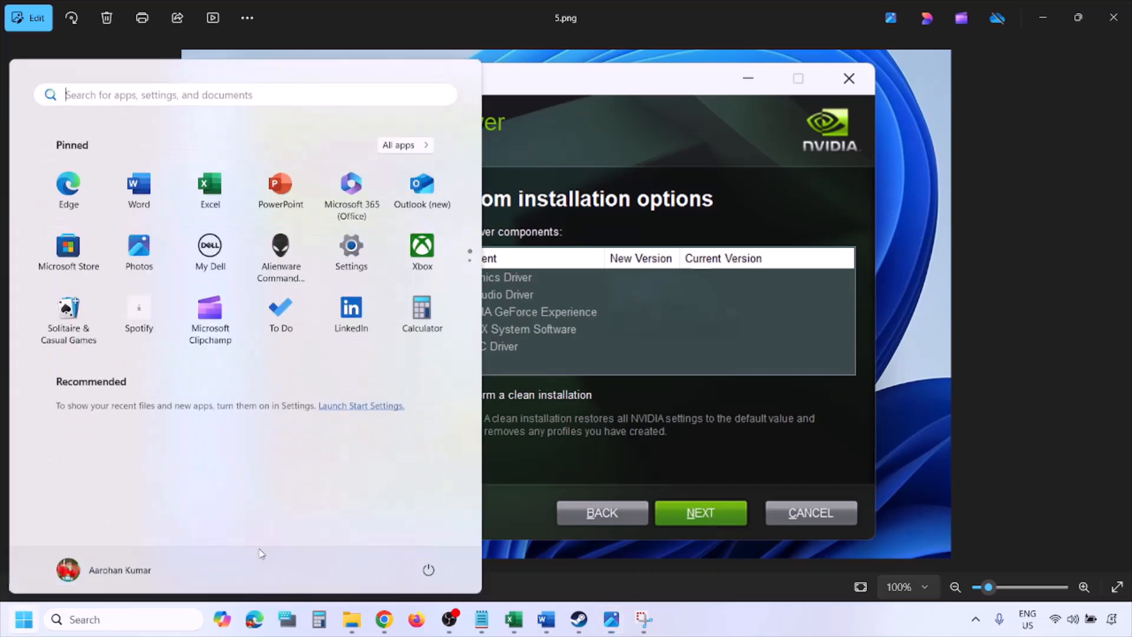
{"action": "left_click", "coordinate": [430, 570]}
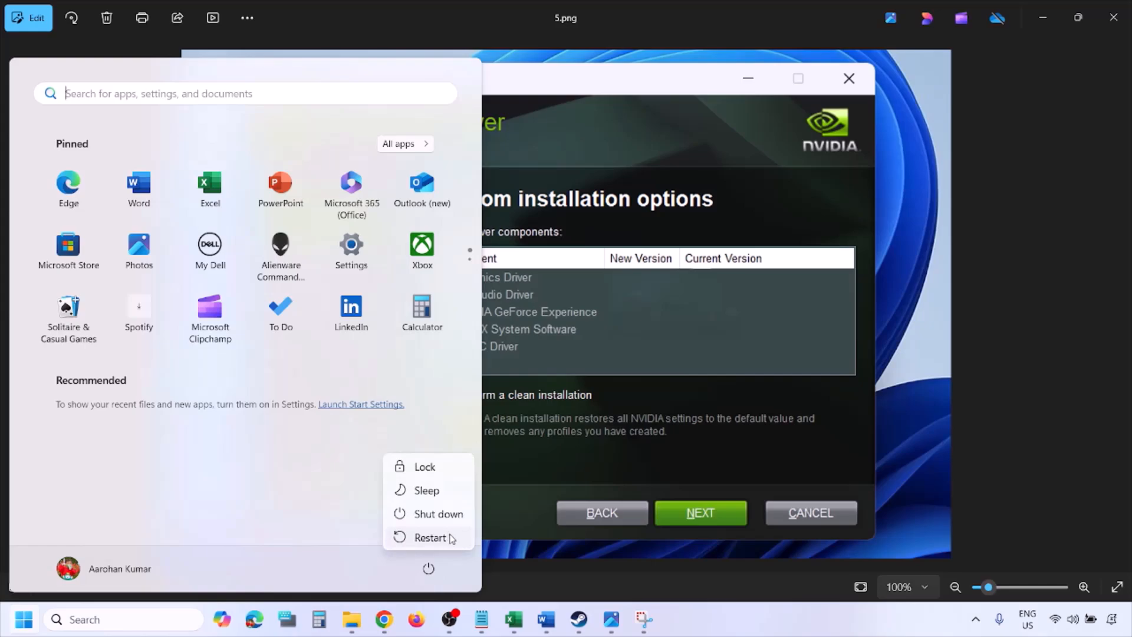
{"action": "left_click", "coordinate": [611, 619]}
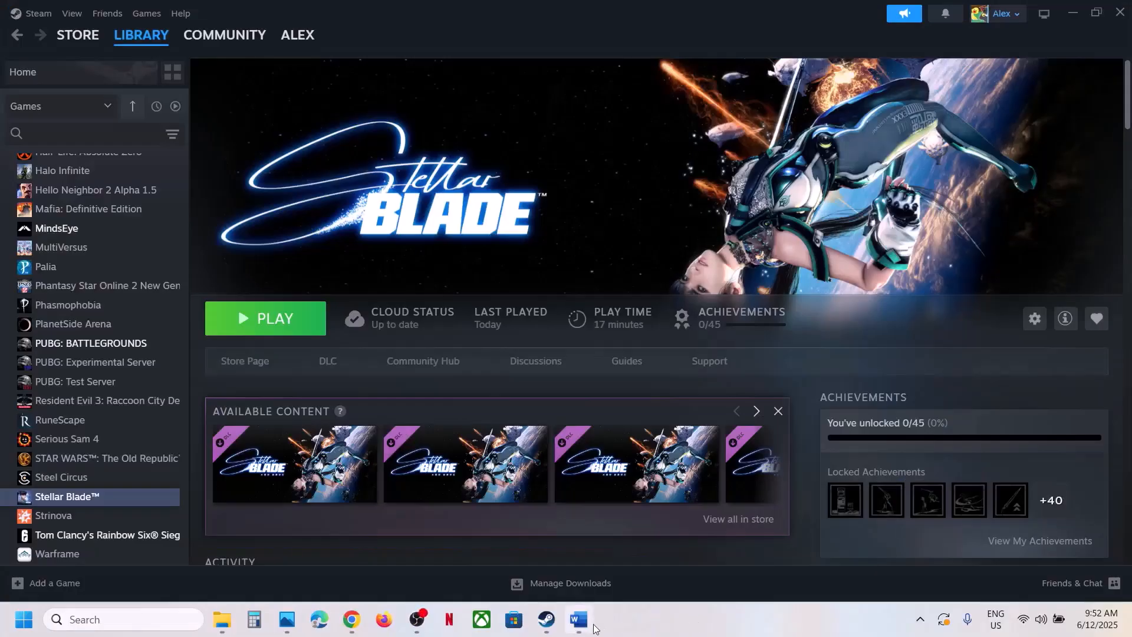
Step: Switch to the Word document and highlight the AMD support link under Step 8, then clear the selection
{"action": "left_click", "coordinate": [593, 621]}
{"action": "left_click", "coordinate": [677, 440]}
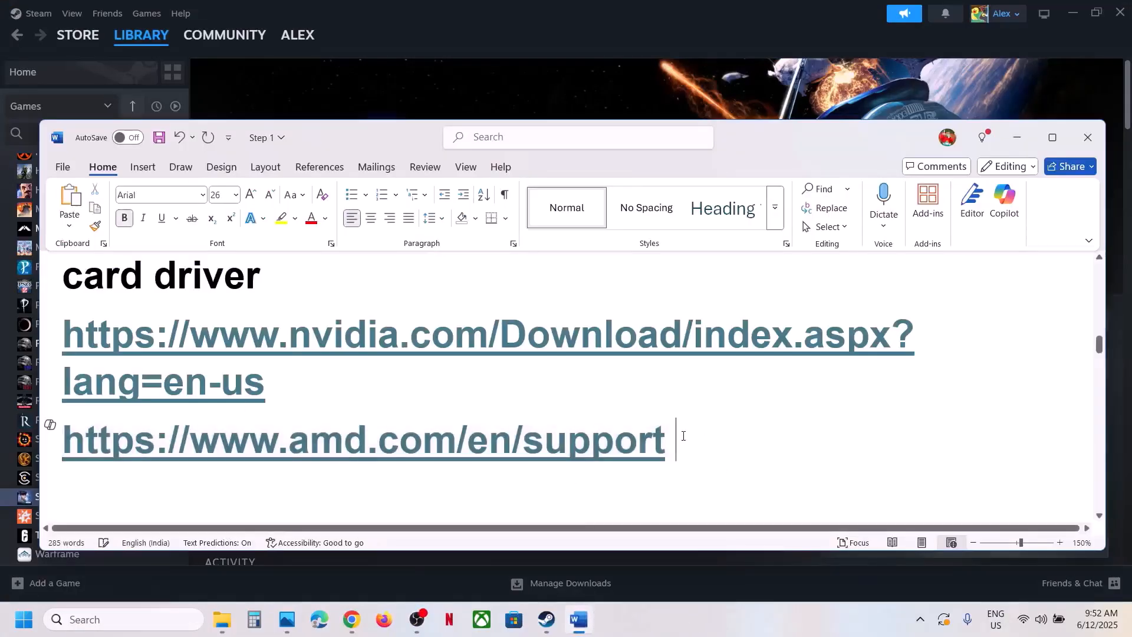
{"action": "triple_click", "coordinate": [354, 442]}
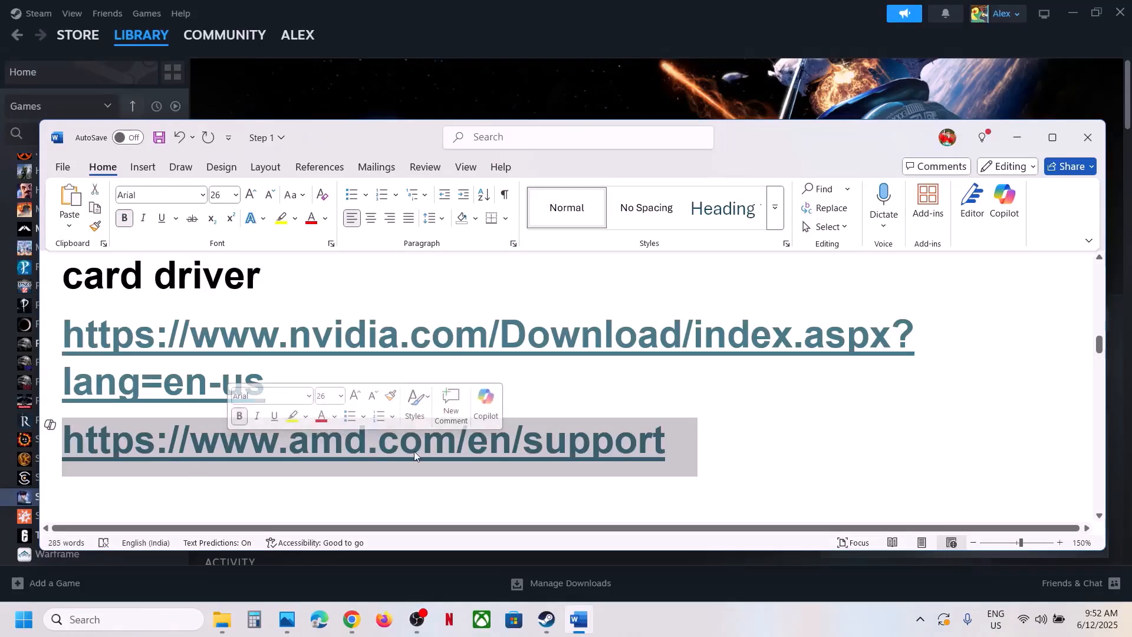
{"action": "left_click", "coordinate": [684, 448]}
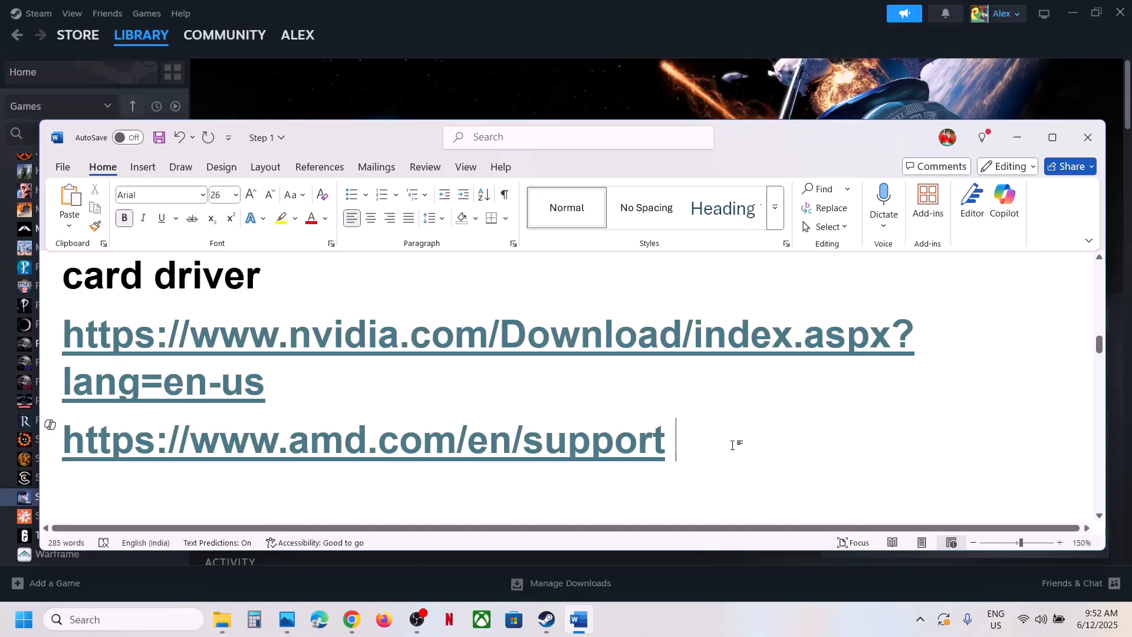
Step: Highlight the "Debug mode in Nvidia Control Panel" instruction and open NVIDIA Control Panel from the desktop
{"action": "scroll", "coordinate": [732, 444], "scroll_direction": "down", "scroll_amount": 3}
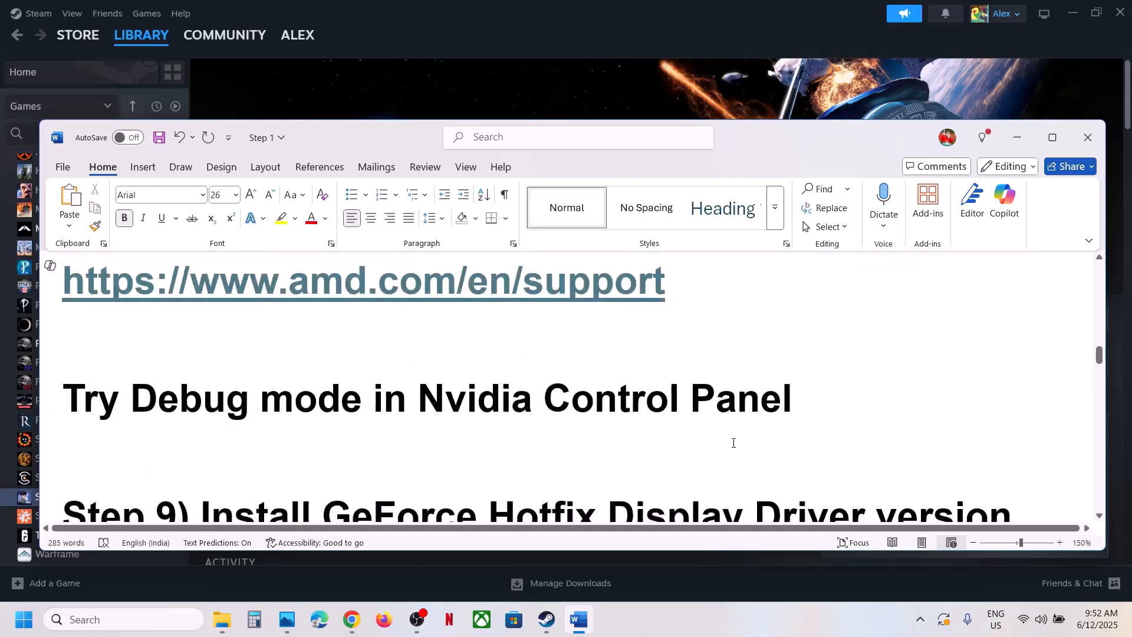
{"action": "left_click_drag", "start_coordinate": [130, 410], "coordinate": [947, 396]}
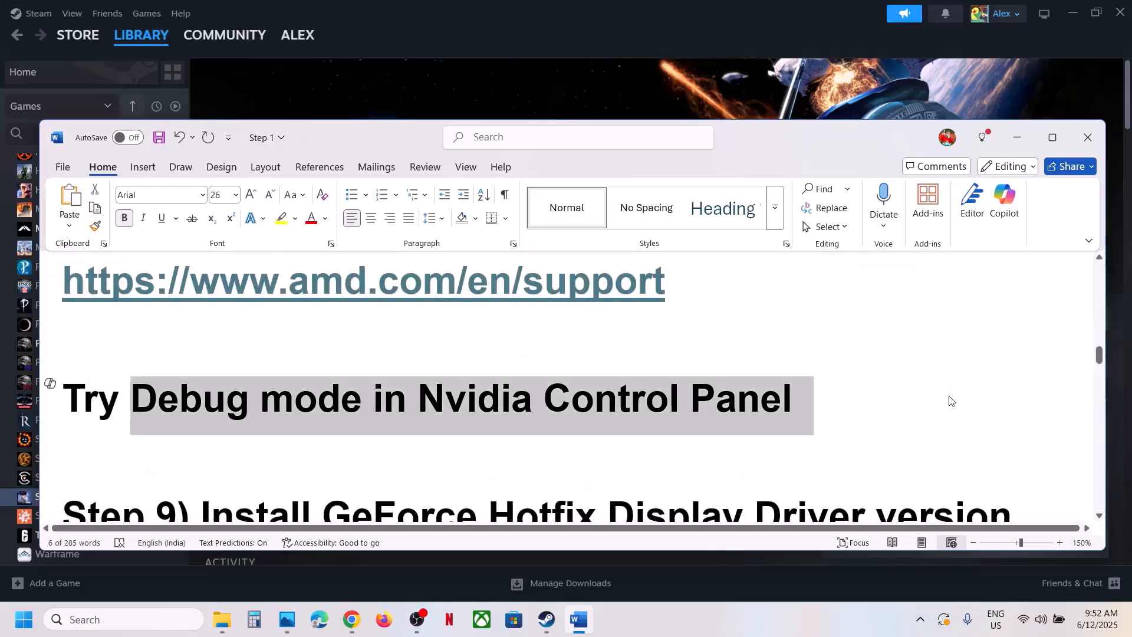
{"action": "key", "text": "super+d"}
{"action": "right_click", "coordinate": [420, 353]}
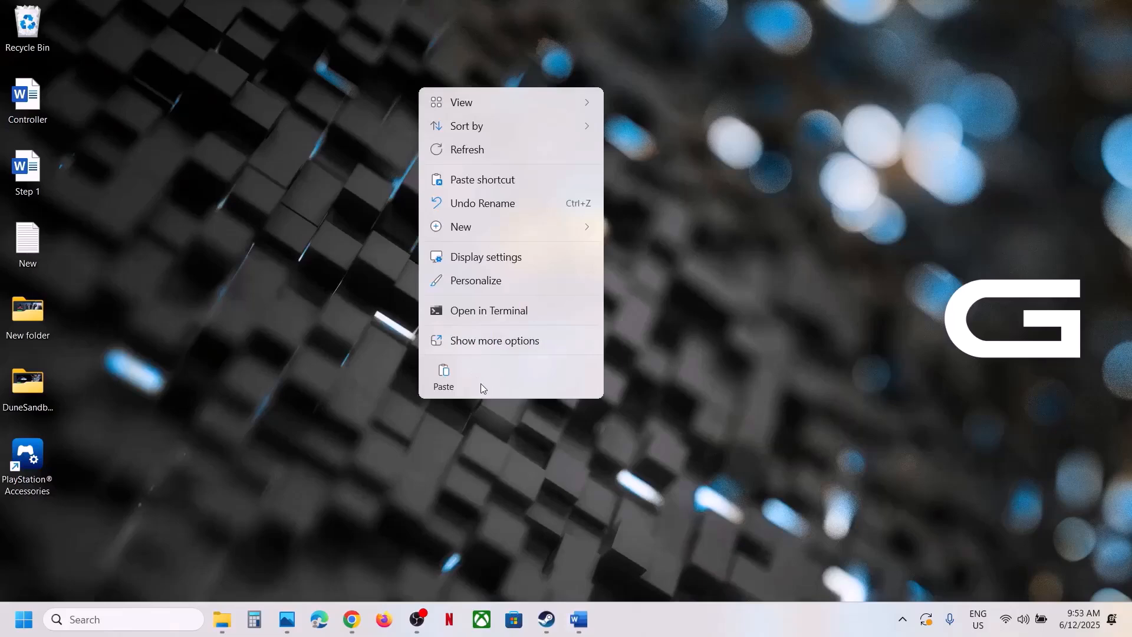
{"action": "left_click", "coordinate": [489, 342]}
{"action": "left_click", "coordinate": [727, 456]}
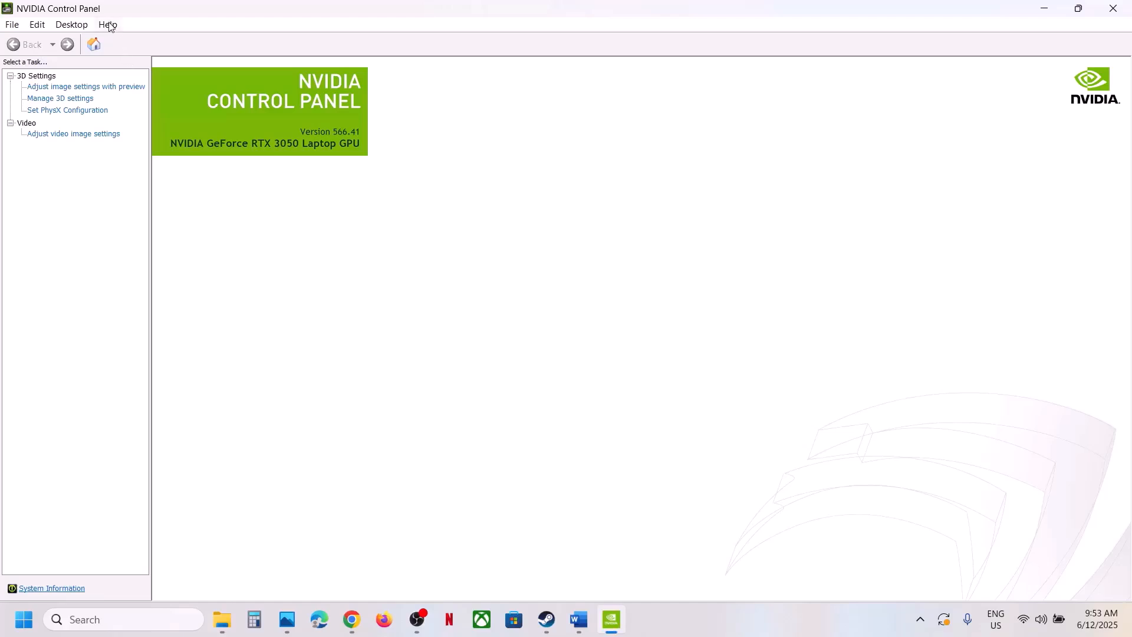
Step: Turn on Debug Mode in NVIDIA Control Panel and close the program
{"action": "left_click", "coordinate": [109, 26]}
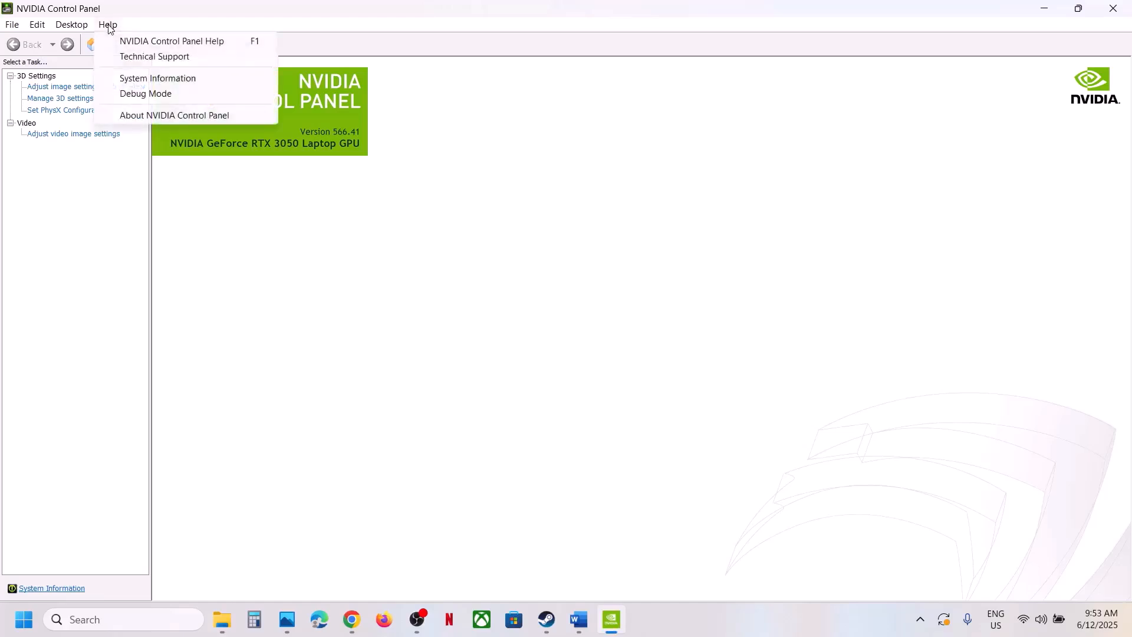
{"action": "left_click", "coordinate": [169, 104]}
{"action": "left_click", "coordinate": [108, 25]}
{"action": "left_click", "coordinate": [566, 273]}
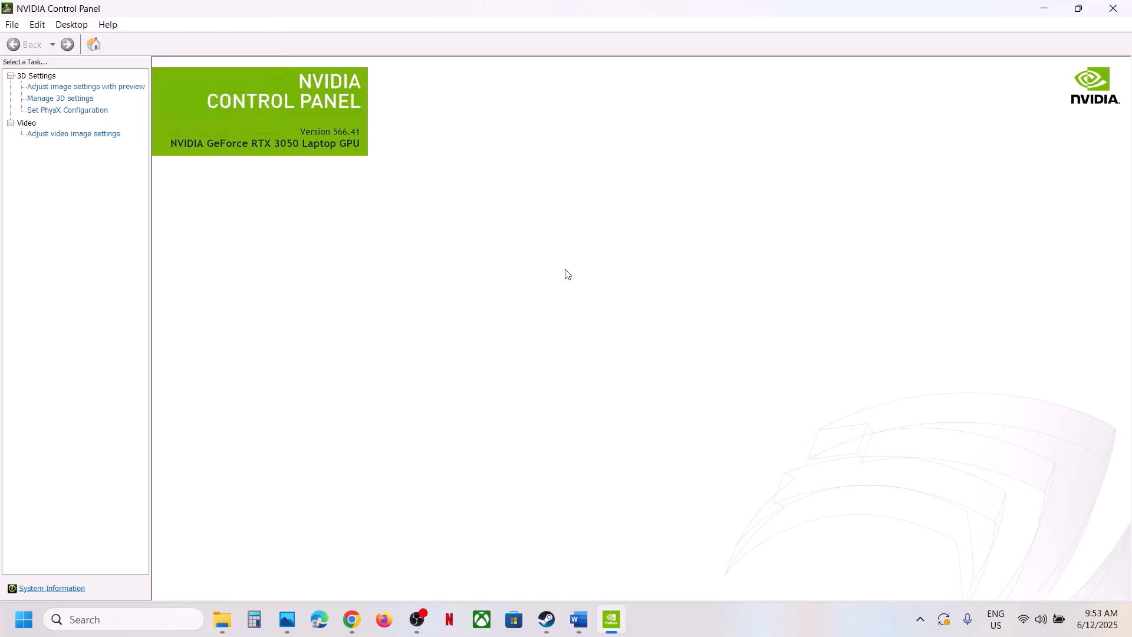
{"action": "left_click", "coordinate": [1114, 8]}
Step: Switch to the Word document and copy the Step 9 text "Install GeForce Hotfix Display Driver version 576.66"
{"action": "left_click", "coordinate": [578, 619]}
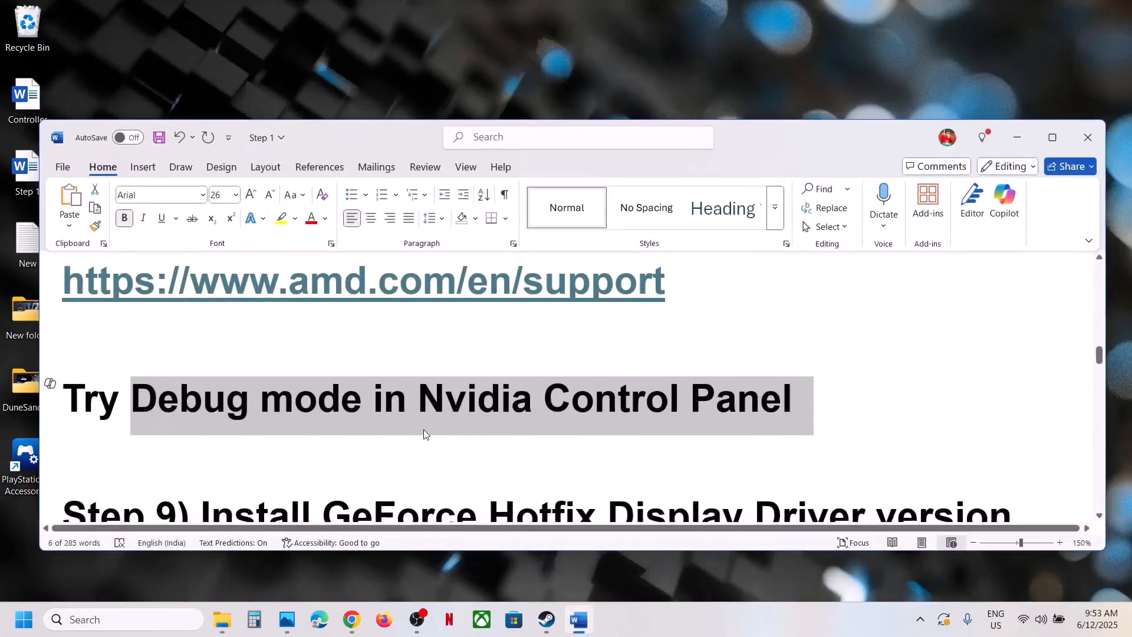
{"action": "scroll", "coordinate": [242, 408], "scroll_direction": "down", "scroll_amount": 2}
{"action": "left_click_drag", "start_coordinate": [200, 414], "coordinate": [404, 435]}
{"action": "key", "text": "ctrl+c"}
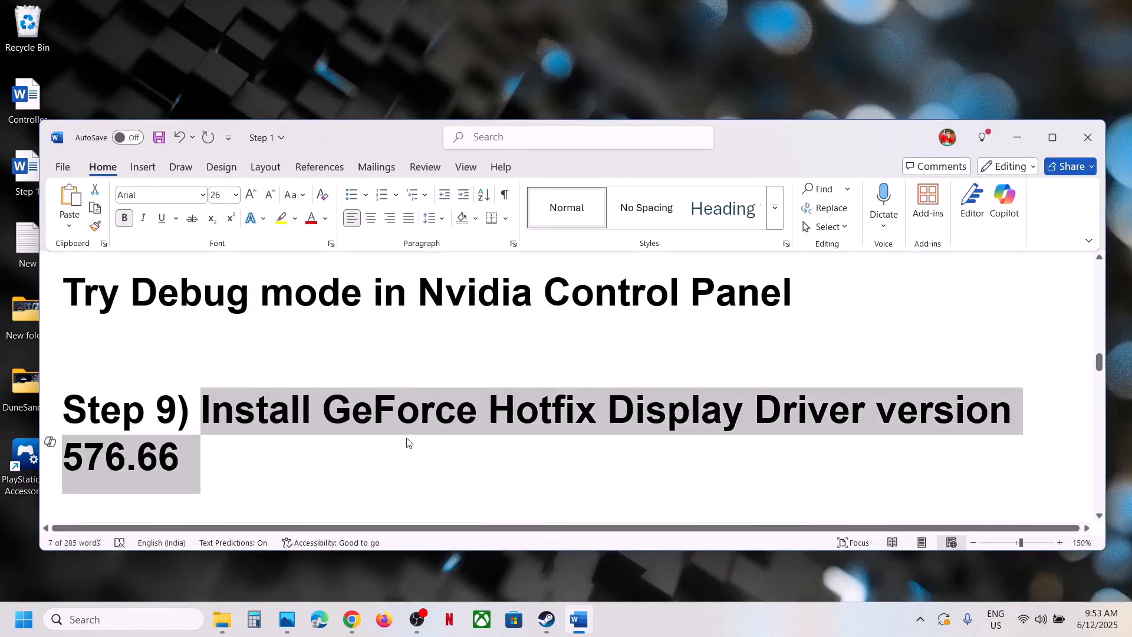
Step: Switch to Chrome, search the web for the copied text in a new tab, and open the NVIDIA Support page for hotfix driver 576.66
{"action": "left_click", "coordinate": [360, 621]}
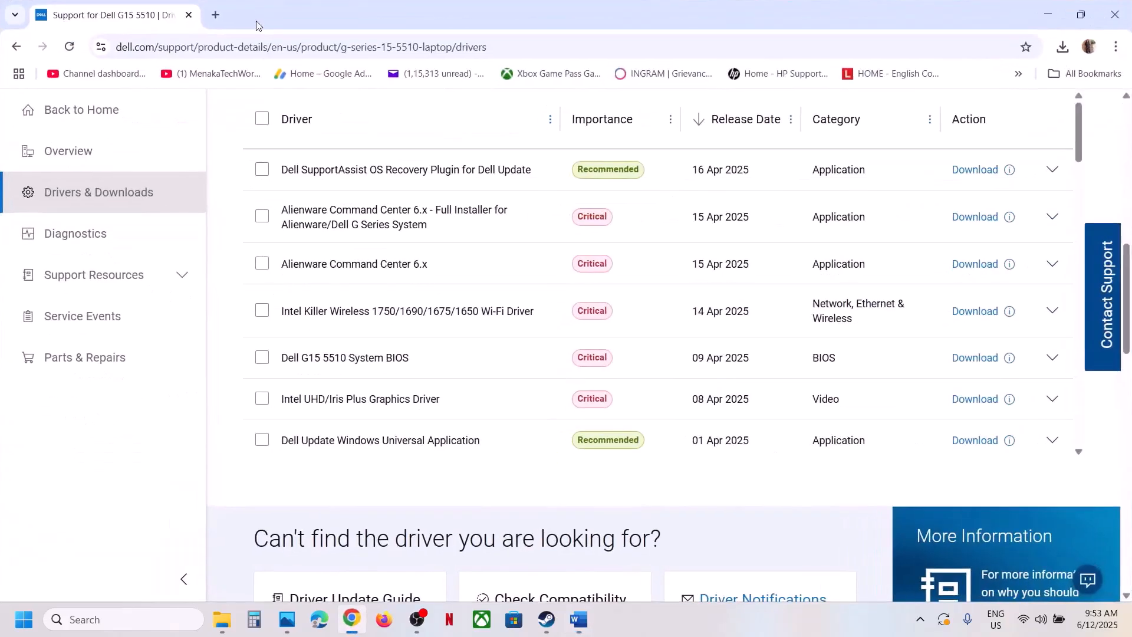
{"action": "left_click", "coordinate": [218, 16]}
{"action": "key", "text": "ctrl+v"}
{"action": "key", "text": "Return"}
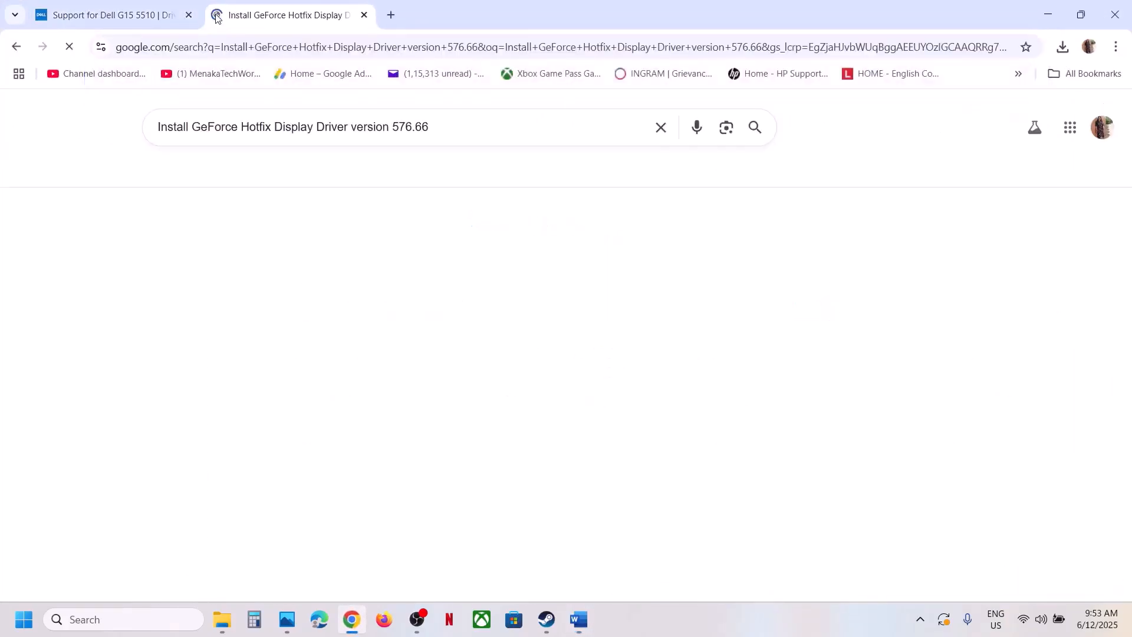
{"action": "left_click", "coordinate": [242, 253]}
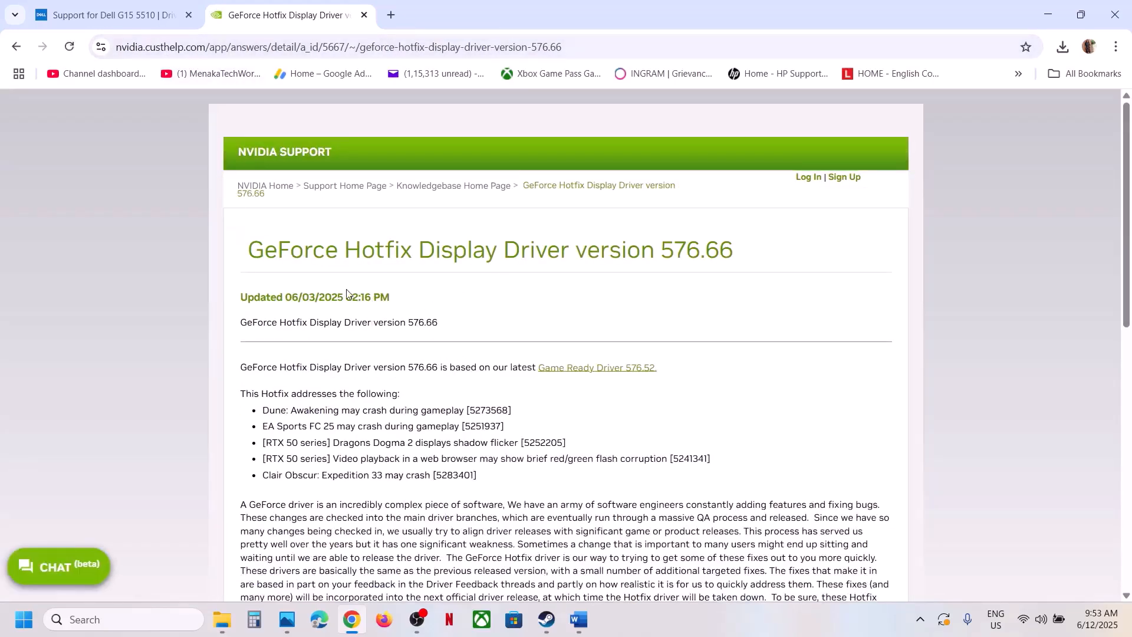
Step: Download the GeForce Hotfix display driver version 576.66 for Windows 10 x64 / Windows 11 x64 from the support article
{"action": "scroll", "coordinate": [319, 302], "scroll_direction": "down", "scroll_amount": 2}
{"action": "scroll", "coordinate": [653, 250], "scroll_direction": "up", "scroll_amount": 1}
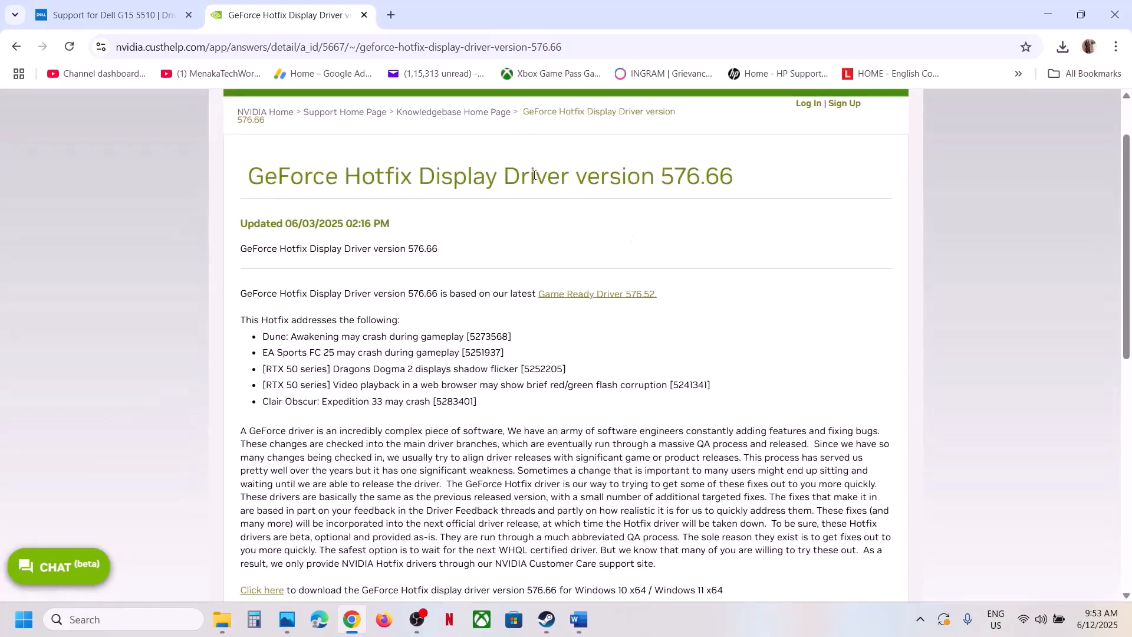
{"action": "left_click_drag", "start_coordinate": [533, 174], "coordinate": [734, 177]}
{"action": "scroll", "coordinate": [371, 349], "scroll_direction": "down", "scroll_amount": 5}
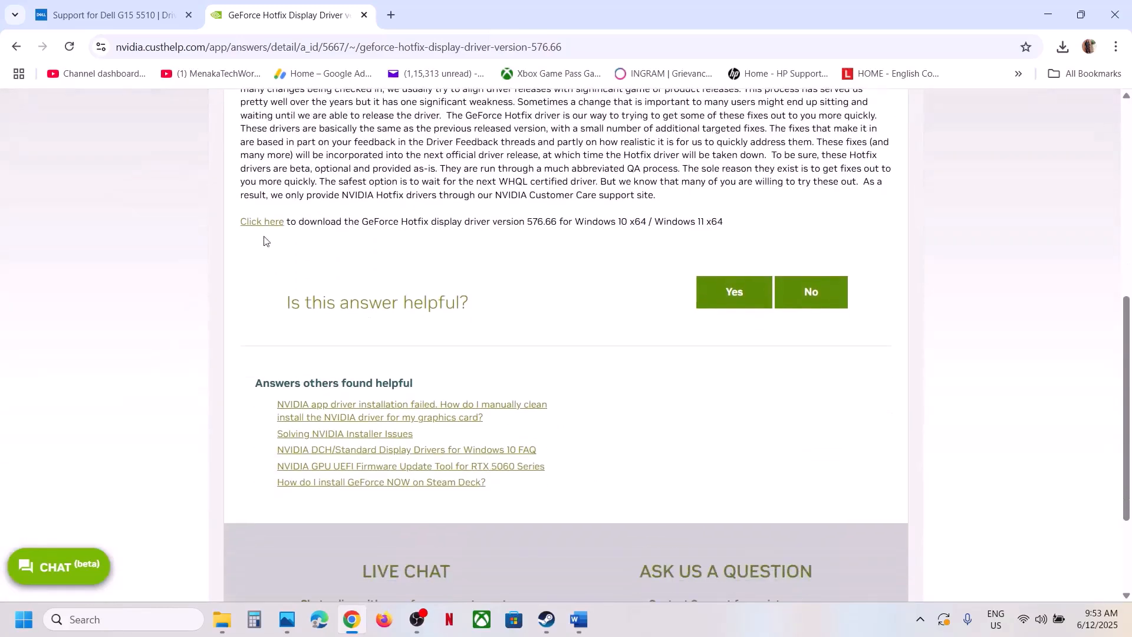
{"action": "left_click", "coordinate": [260, 224]}
Step: Switch to the Word document and highlight the Step 10 instruction "Run the game on dedicated graphics card", then return to Chrome
{"action": "left_click", "coordinate": [586, 613]}
{"action": "scroll", "coordinate": [333, 418], "scroll_direction": "down", "scroll_amount": 5}
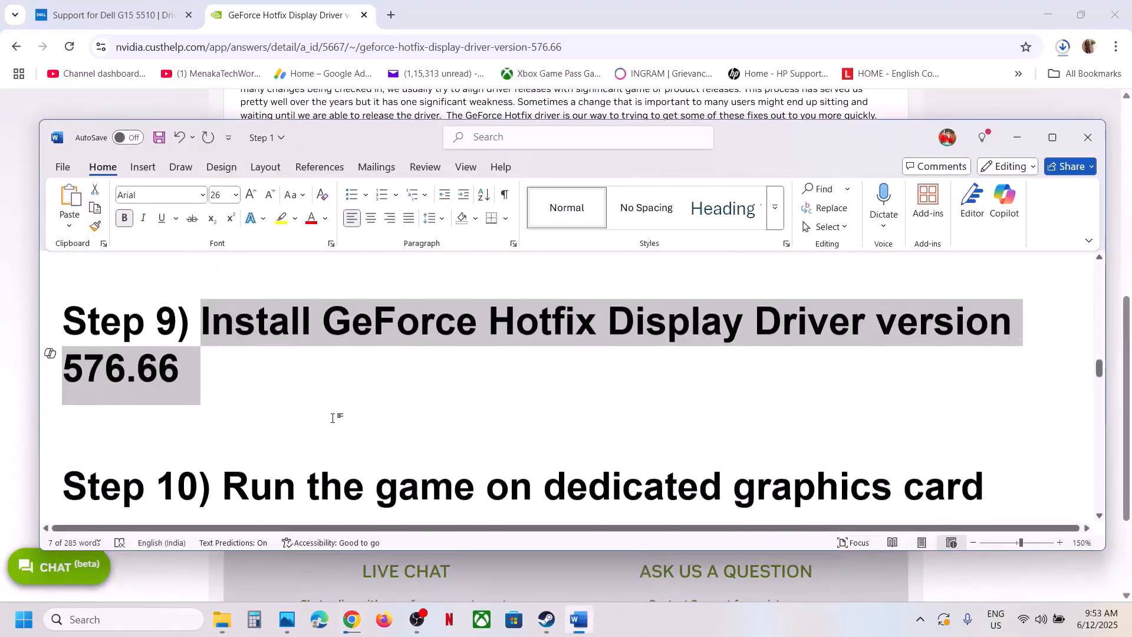
{"action": "left_click_drag", "start_coordinate": [223, 418], "coordinate": [1120, 421]}
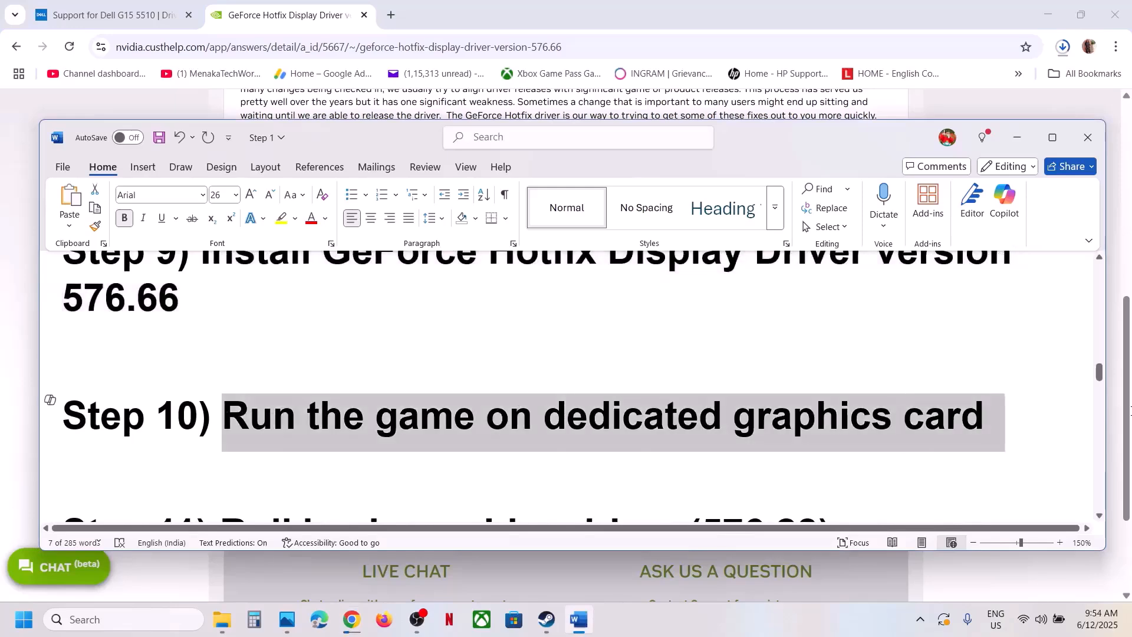
{"action": "left_click", "coordinate": [1120, 420]}
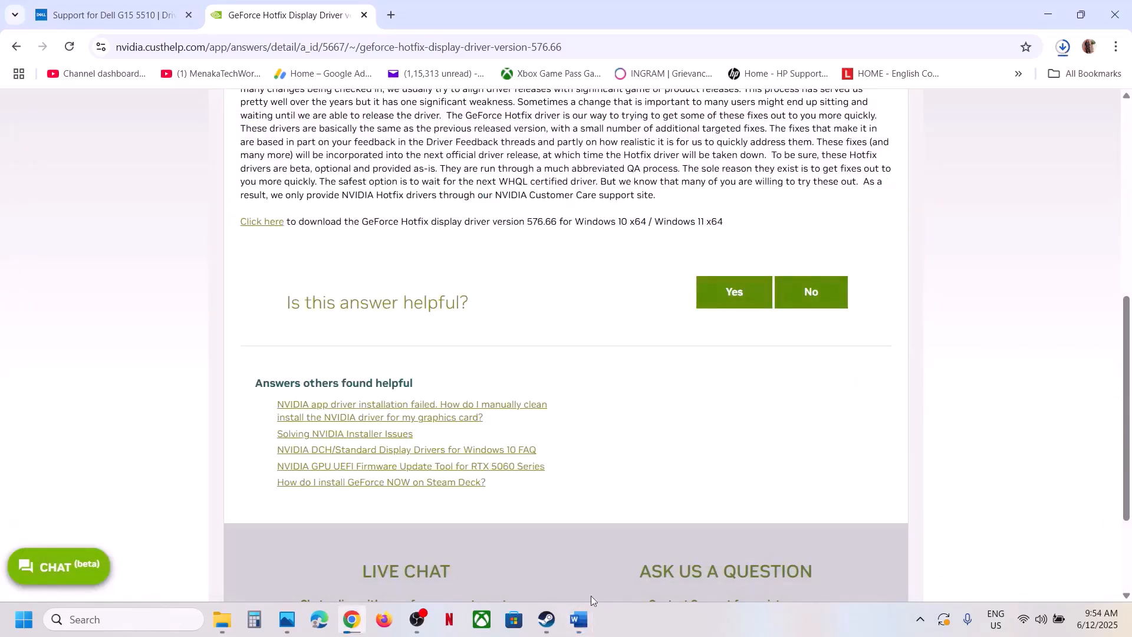
Step: Search Windows for "gra" and open Graphics settings
{"action": "left_click", "coordinate": [152, 620]}
{"action": "type", "text": "gra"}
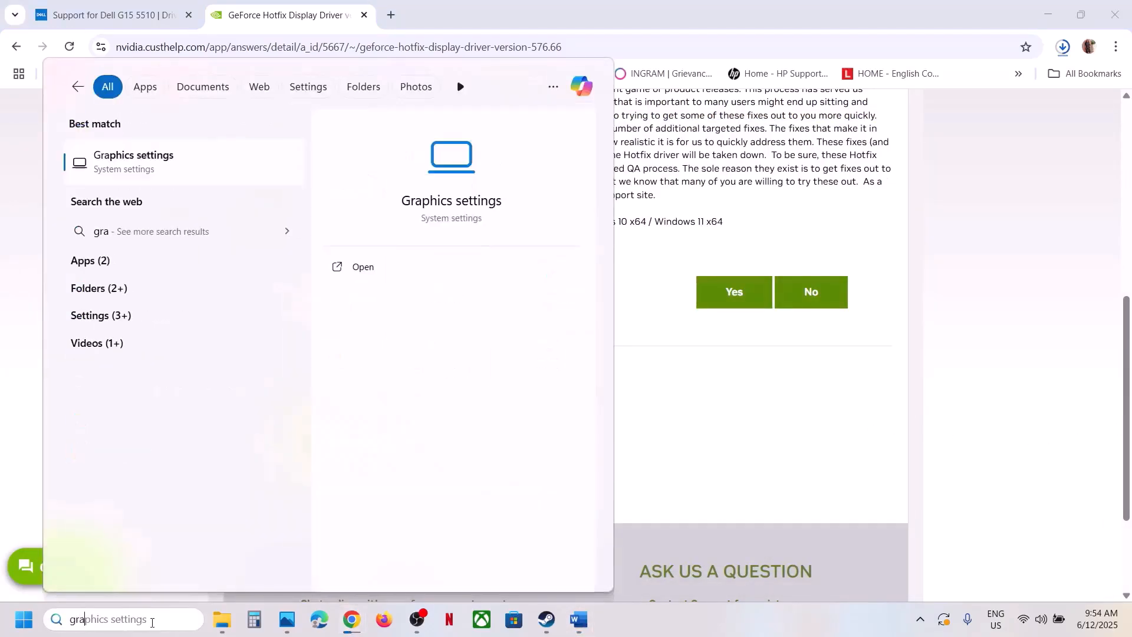
{"action": "left_click", "coordinate": [117, 182]}
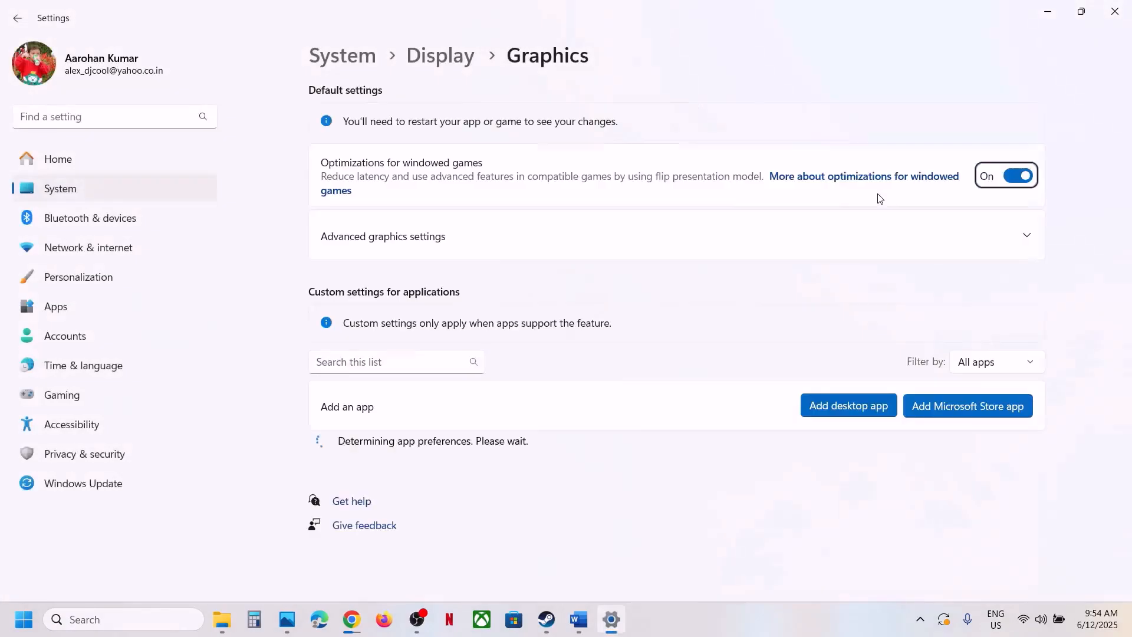
Step: Add the SB application from the StellarBlade folder in steamapps\common as a desktop app with custom graphics settings
{"action": "left_click", "coordinate": [832, 406]}
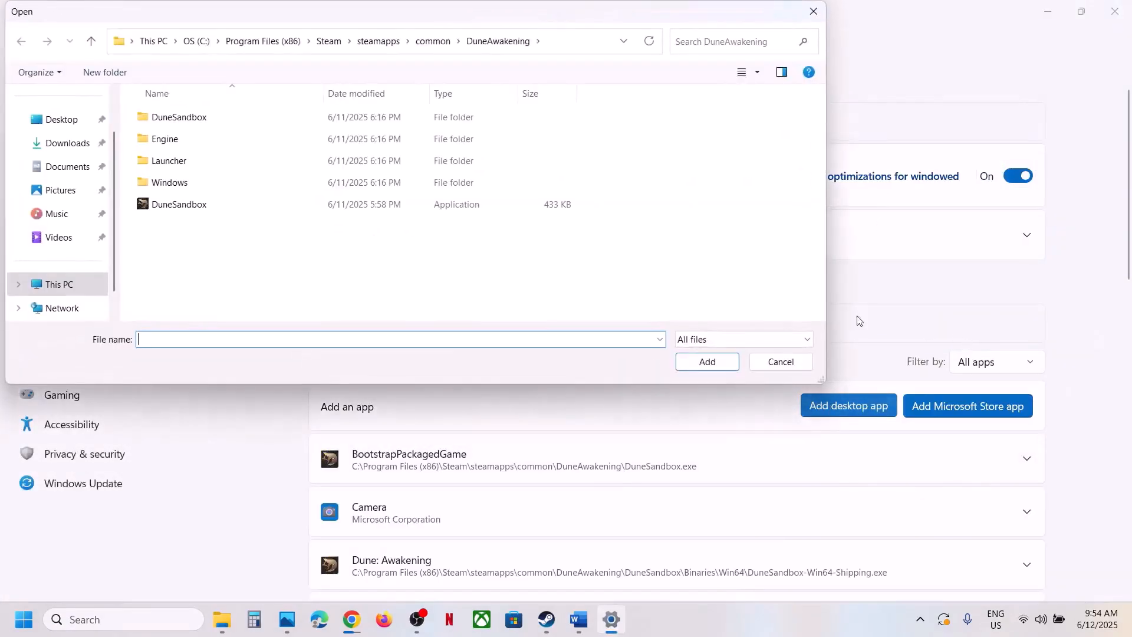
{"action": "left_click", "coordinate": [408, 41]}
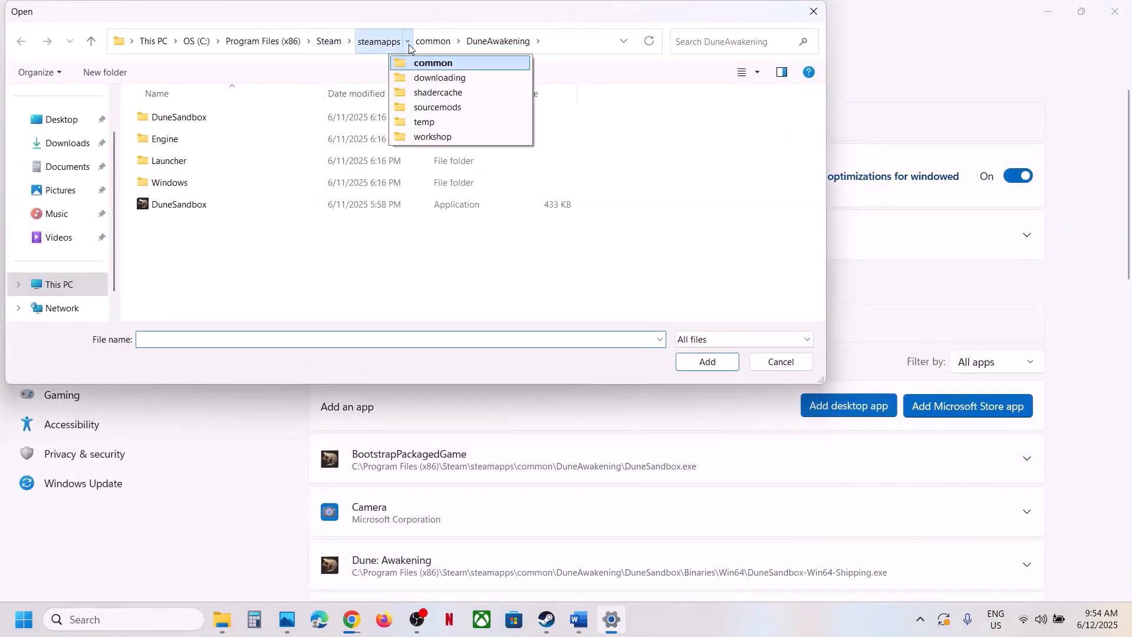
{"action": "left_click", "coordinate": [433, 46]}
{"action": "double_click", "coordinate": [188, 226]}
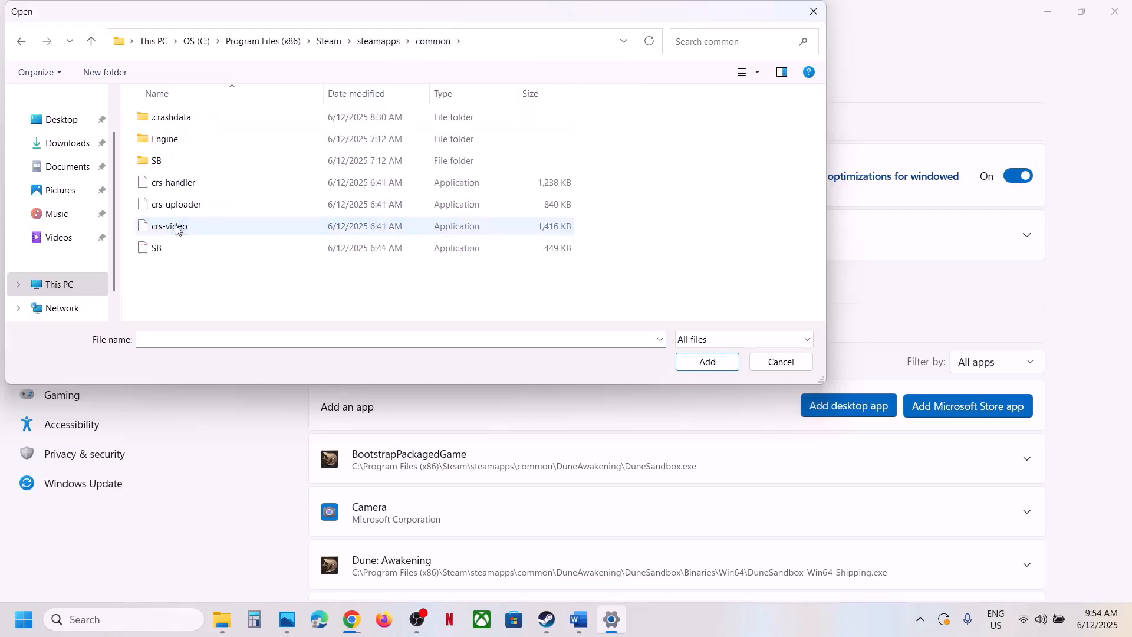
{"action": "left_click", "coordinate": [184, 249]}
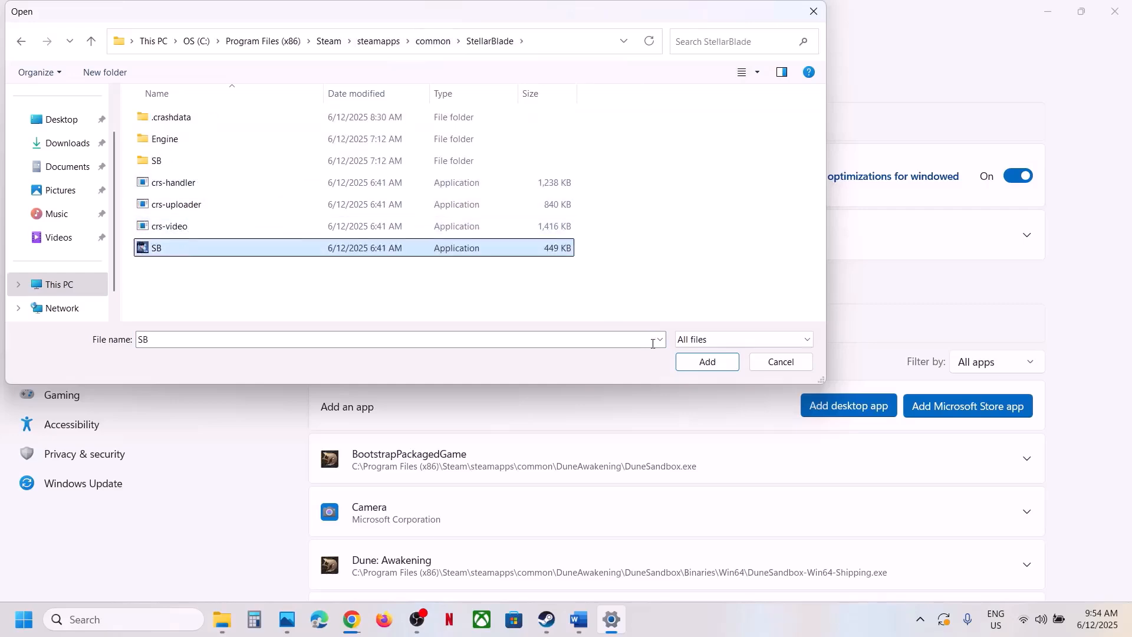
{"action": "left_click", "coordinate": [702, 362]}
Step: Set the GPU preference of the Stellar Blade SB.exe entry to High Performance (NVIDIA GeForce RTX 3050 Laptop GPU)
{"action": "scroll", "coordinate": [582, 352], "scroll_direction": "down", "scroll_amount": 5}
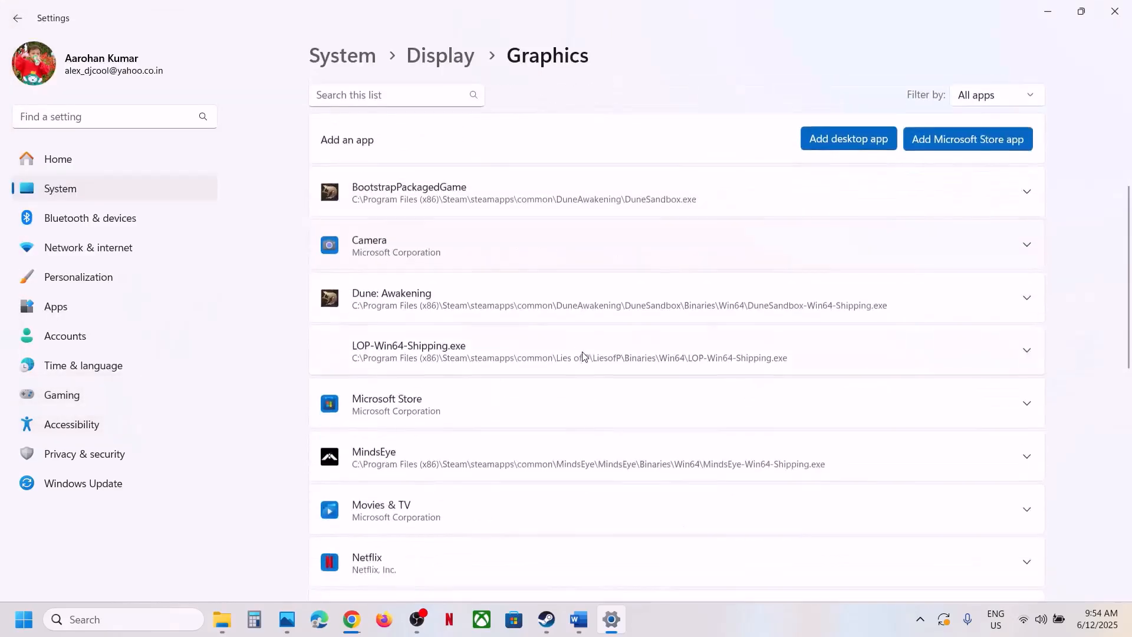
{"action": "scroll", "coordinate": [582, 352], "scroll_direction": "down", "scroll_amount": 3}
{"action": "scroll", "coordinate": [582, 354], "scroll_direction": "up", "scroll_amount": 1}
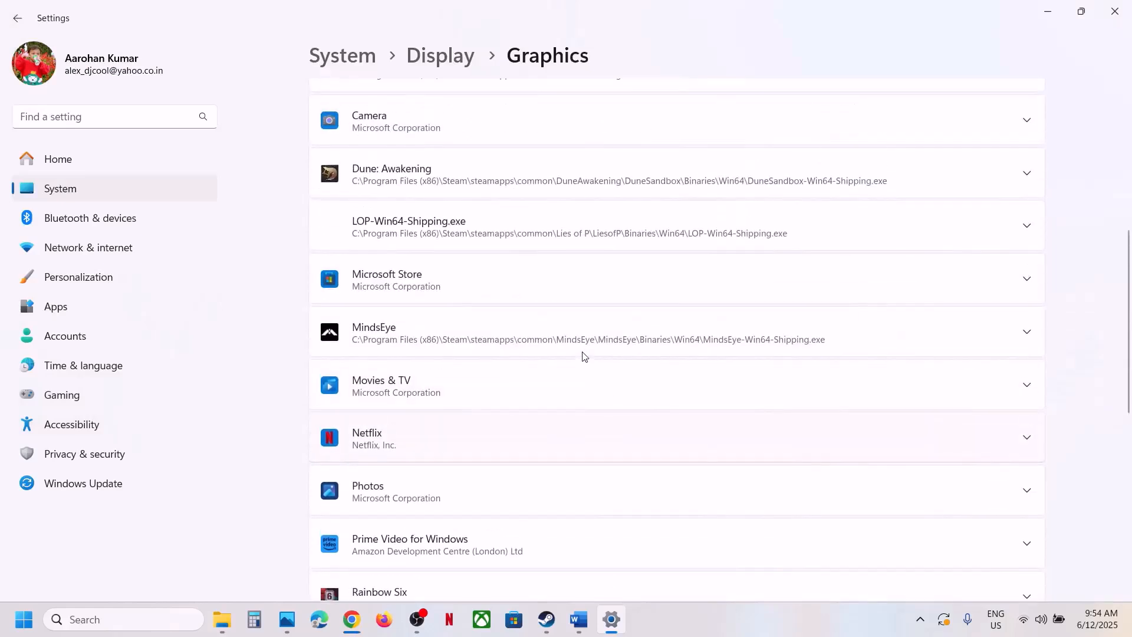
{"action": "scroll", "coordinate": [594, 359], "scroll_direction": "down", "scroll_amount": 3}
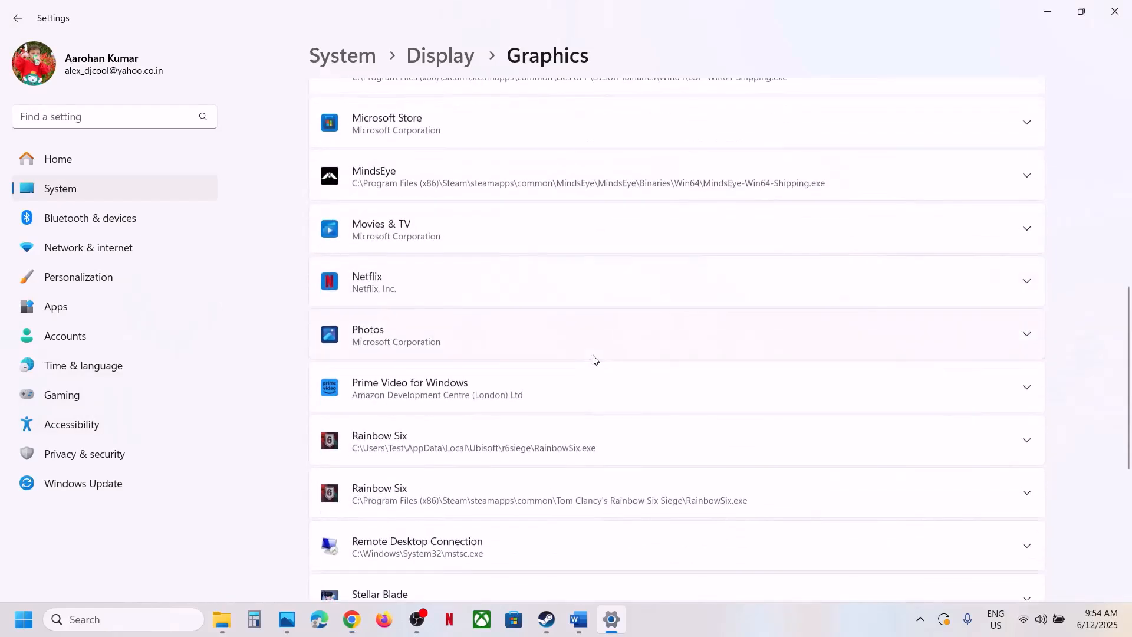
{"action": "scroll", "coordinate": [593, 360], "scroll_direction": "down", "scroll_amount": 3}
{"action": "scroll", "coordinate": [602, 450], "scroll_direction": "down", "scroll_amount": 2}
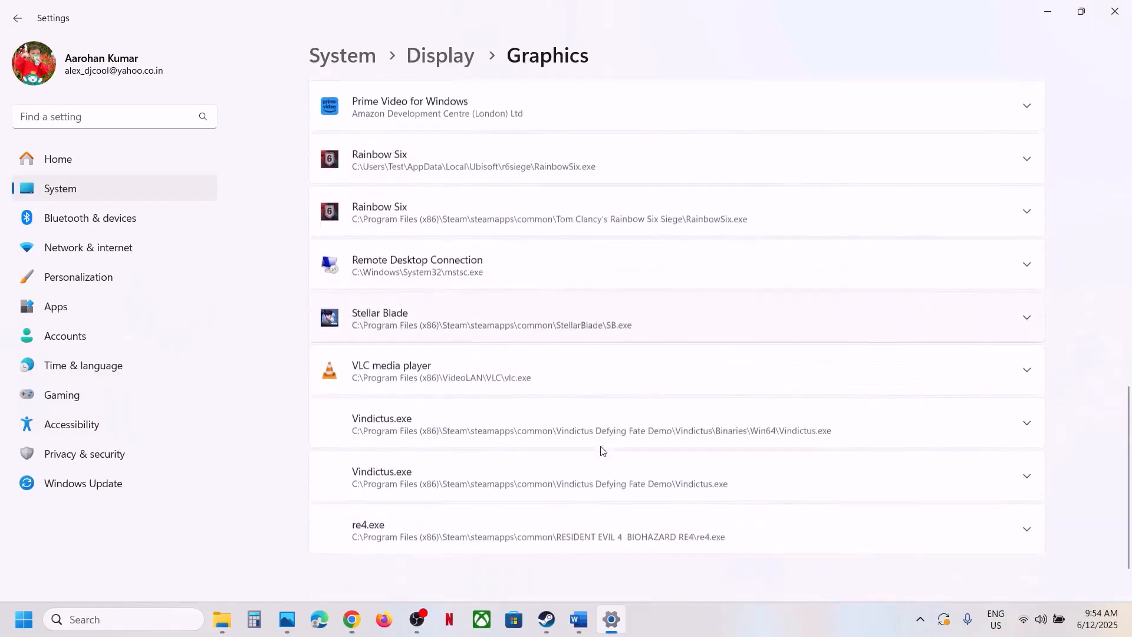
{"action": "left_click", "coordinate": [566, 301]}
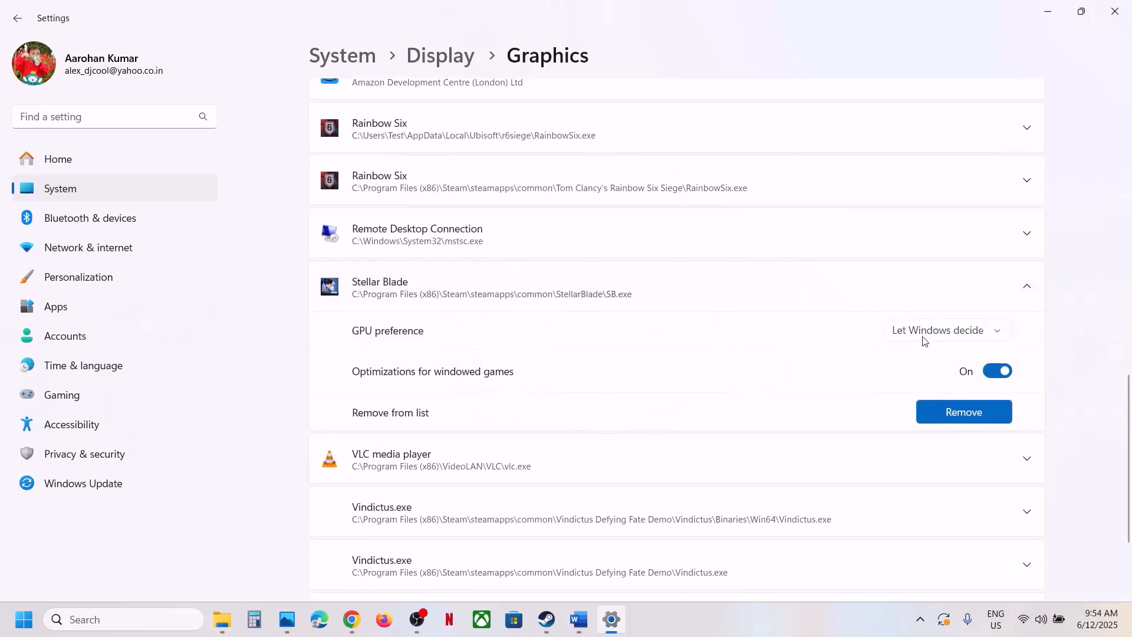
{"action": "left_click", "coordinate": [923, 336]}
{"action": "left_click", "coordinate": [939, 384]}
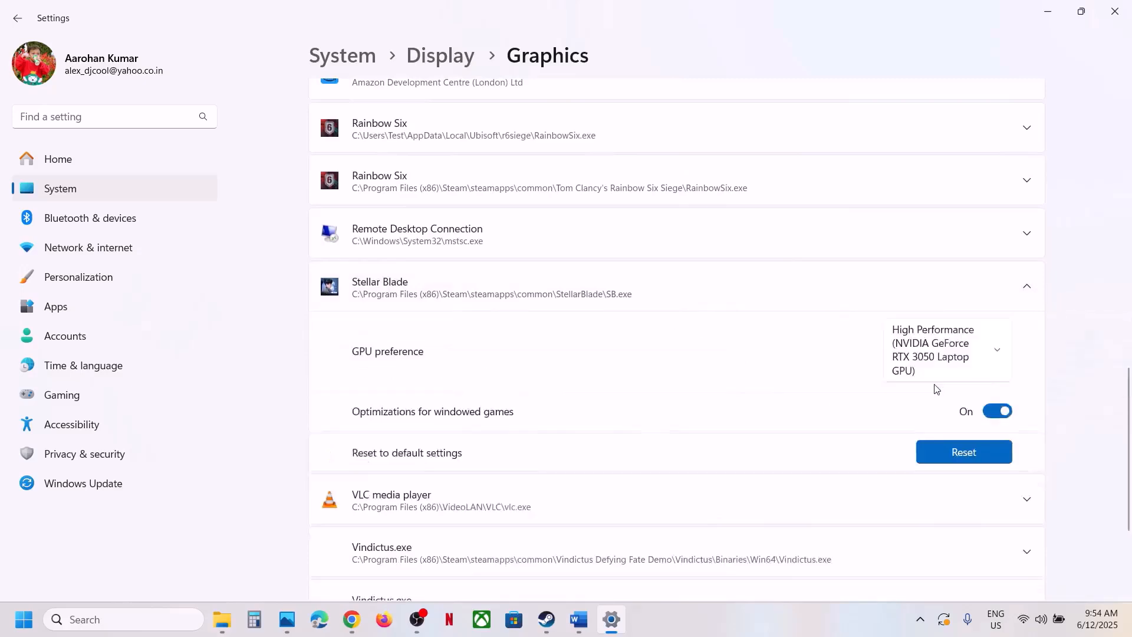
Step: Add the SB-Win64-Shipping application from StellarBlade\SB\Binaries\Win64 as another desktop app with custom graphics settings
{"action": "scroll", "coordinate": [668, 324], "scroll_direction": "up", "scroll_amount": 6}
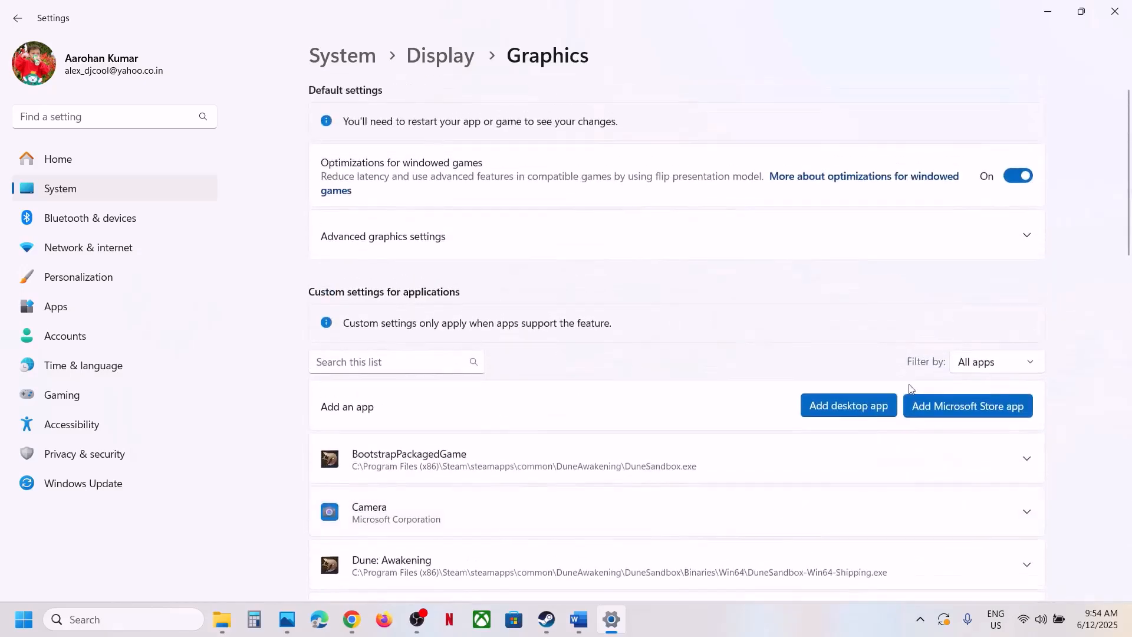
{"action": "left_click", "coordinate": [864, 405]}
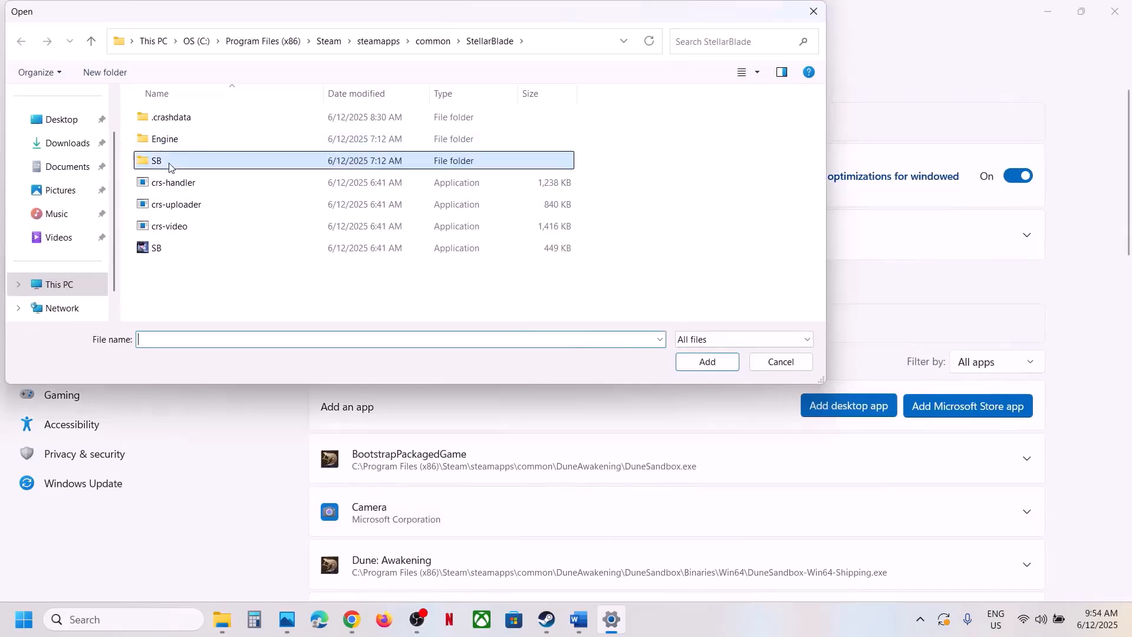
{"action": "double_click", "coordinate": [160, 162]}
{"action": "double_click", "coordinate": [170, 120]}
{"action": "left_click", "coordinate": [175, 120]}
{"action": "double_click", "coordinate": [175, 120]}
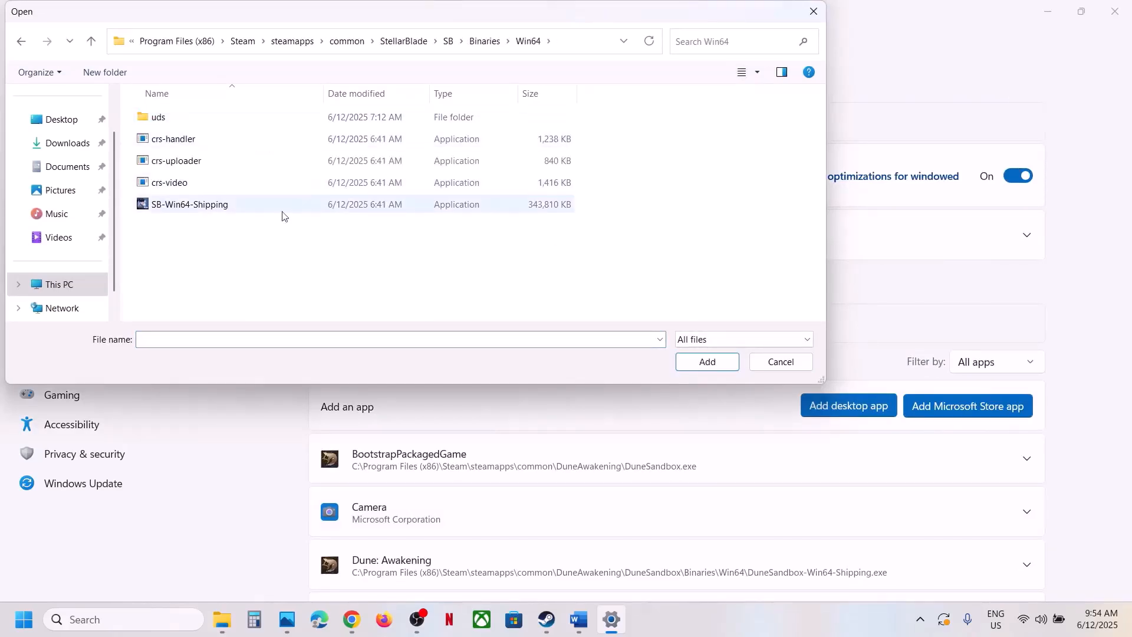
{"action": "left_click", "coordinate": [203, 204]}
{"action": "left_click", "coordinate": [708, 361]}
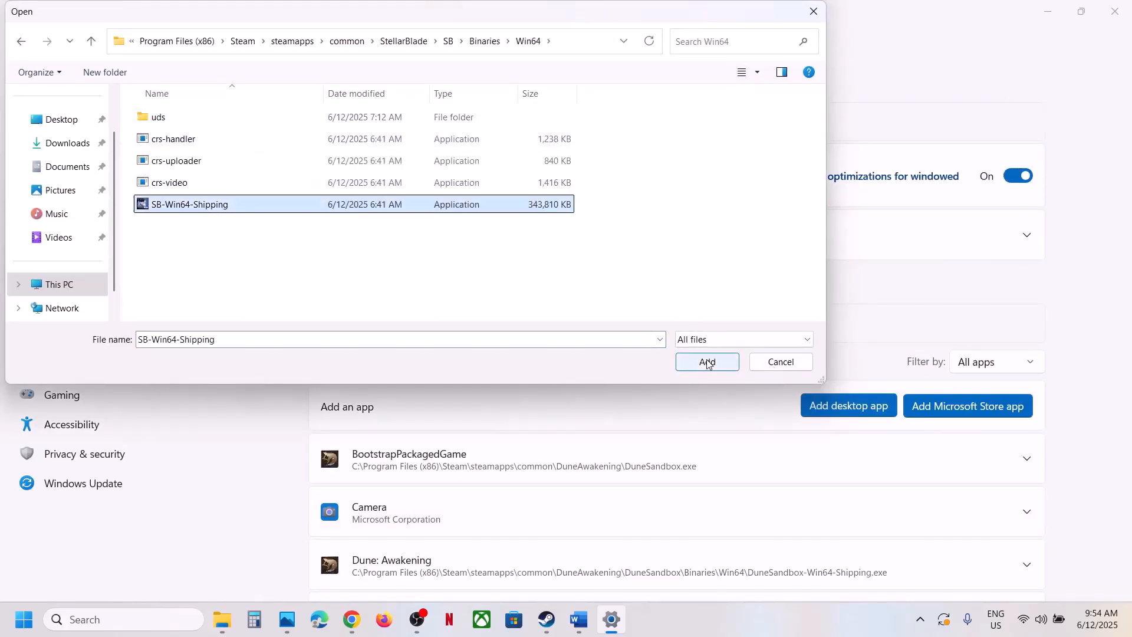
Step: Set the SB-Win64-Shipping.exe entry's GPU preference to High Performance (NVIDIA GeForce RTX 3050 Laptop GPU) and close Settings
{"action": "scroll", "coordinate": [611, 407], "scroll_direction": "down", "scroll_amount": 3}
{"action": "scroll", "coordinate": [611, 406], "scroll_direction": "down", "scroll_amount": 12}
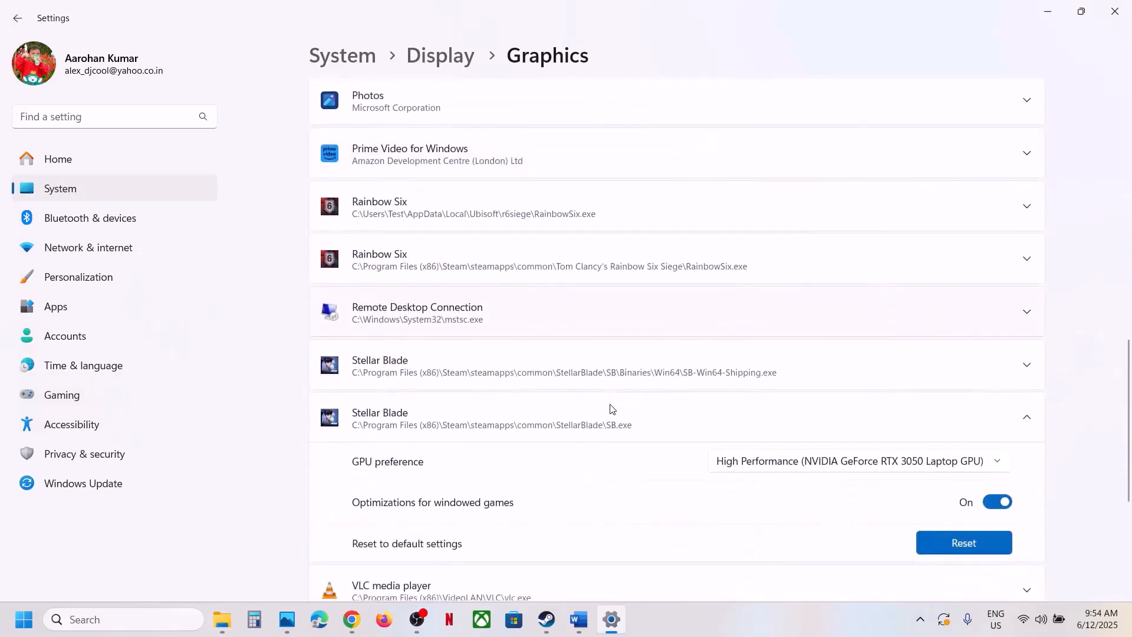
{"action": "left_click", "coordinate": [533, 368]}
{"action": "scroll", "coordinate": [943, 353], "scroll_direction": "down", "scroll_amount": 2}
{"action": "left_click", "coordinate": [944, 332]}
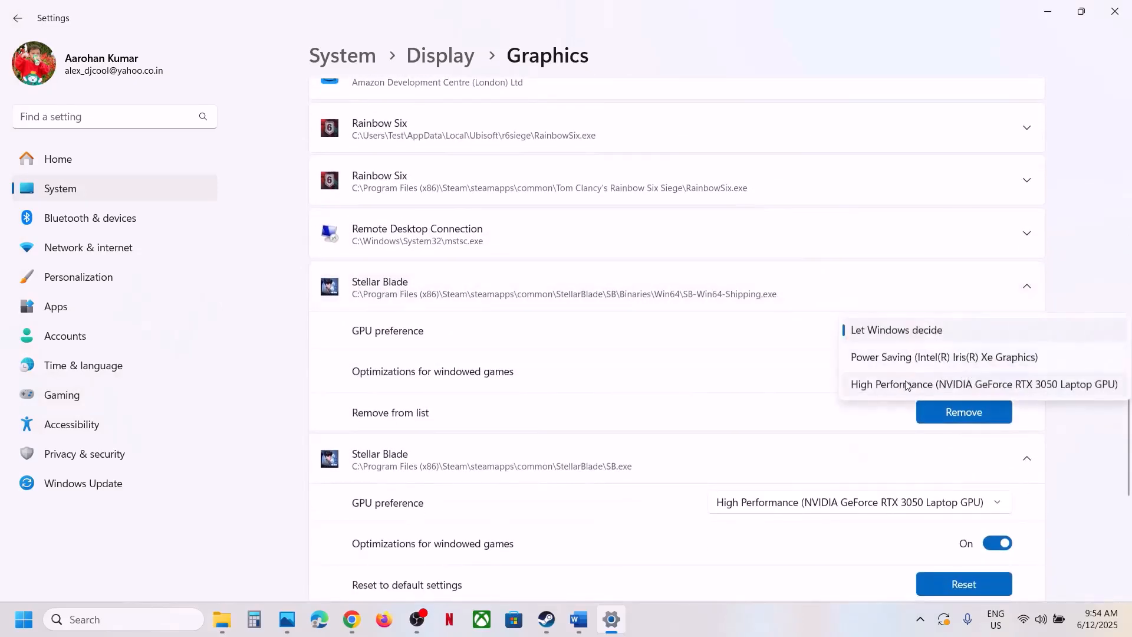
{"action": "left_click", "coordinate": [930, 386]}
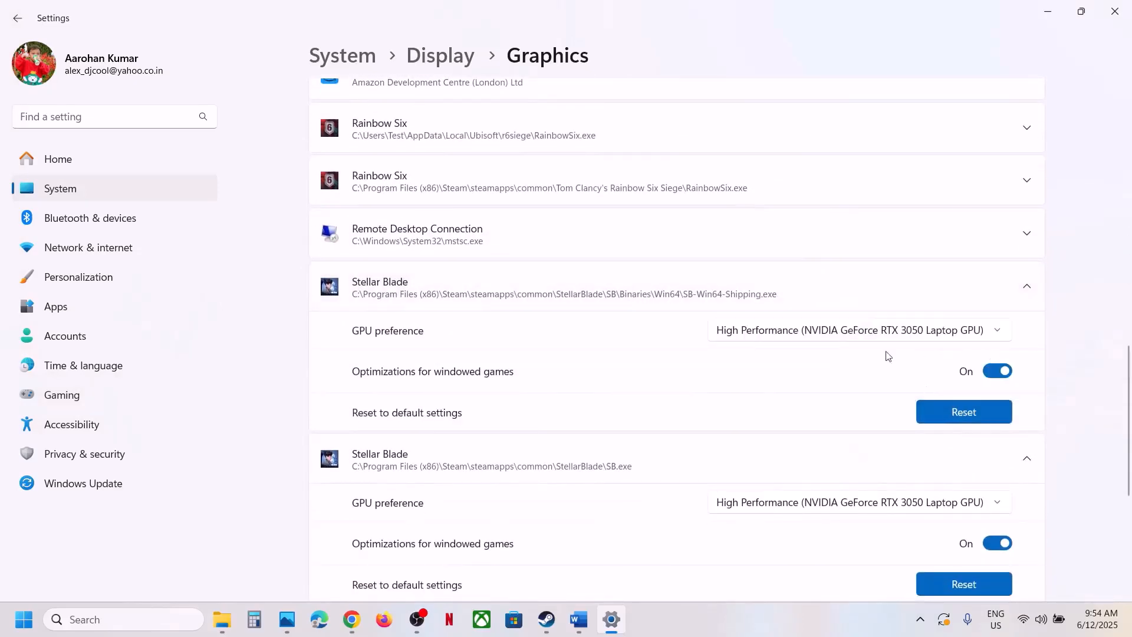
{"action": "left_click", "coordinate": [1114, 11]}
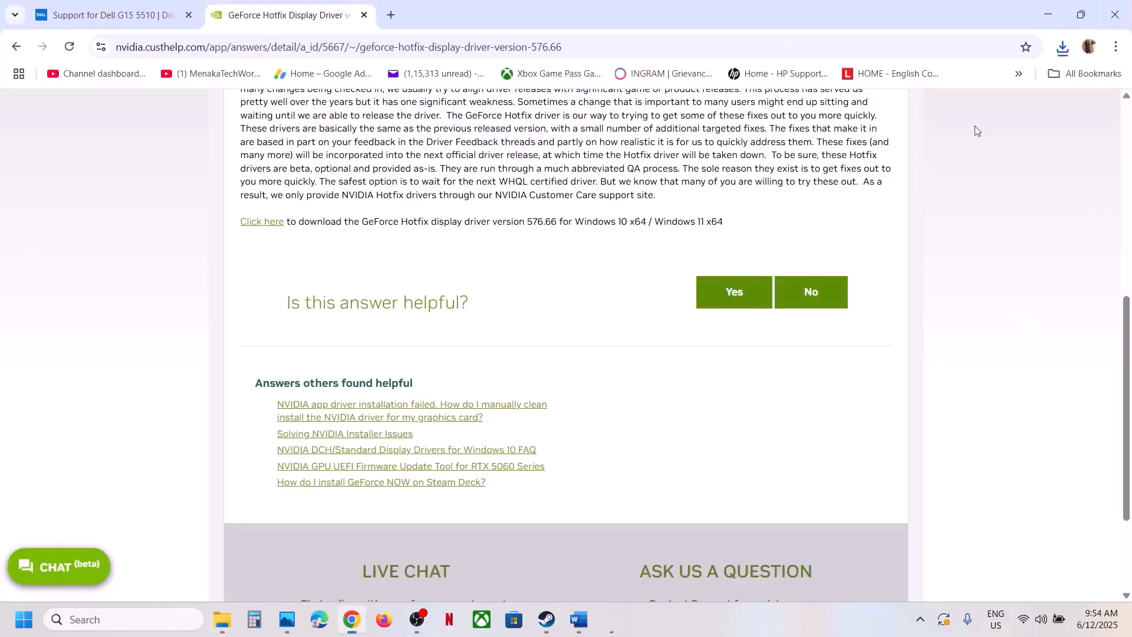
Step: Switch to the Word document and highlight the Step 11 instruction "Roll back graphics driver (576.28)"
{"action": "left_click", "coordinate": [553, 613]}
{"action": "left_click", "coordinate": [578, 618]}
{"action": "scroll", "coordinate": [413, 400], "scroll_direction": "down", "scroll_amount": 2}
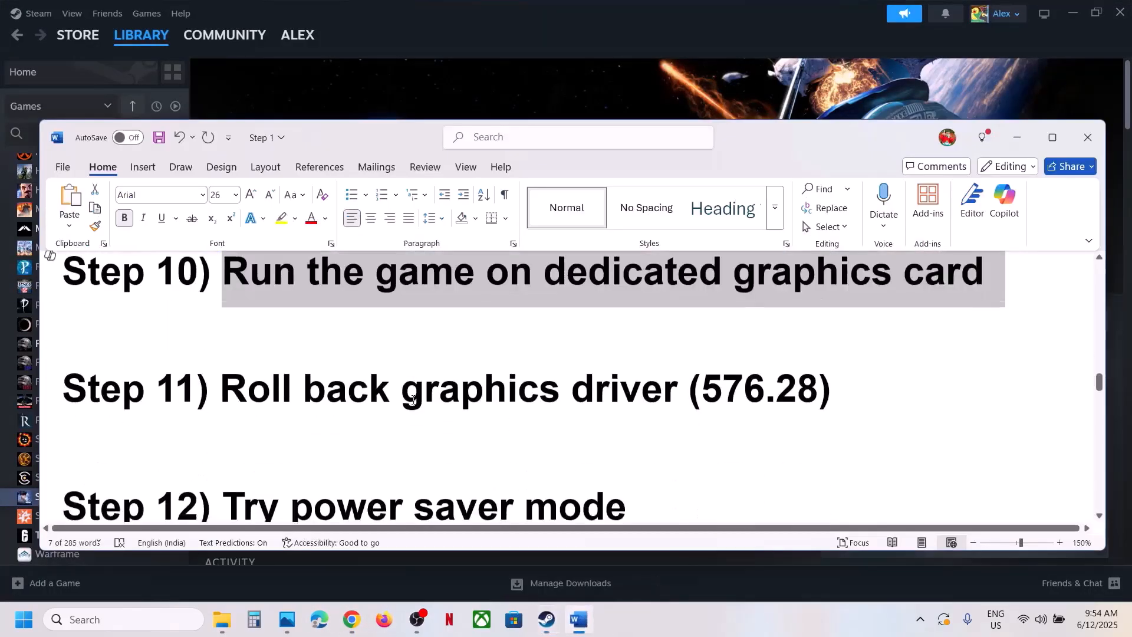
{"action": "scroll", "coordinate": [413, 400], "scroll_direction": "up", "scroll_amount": 1}
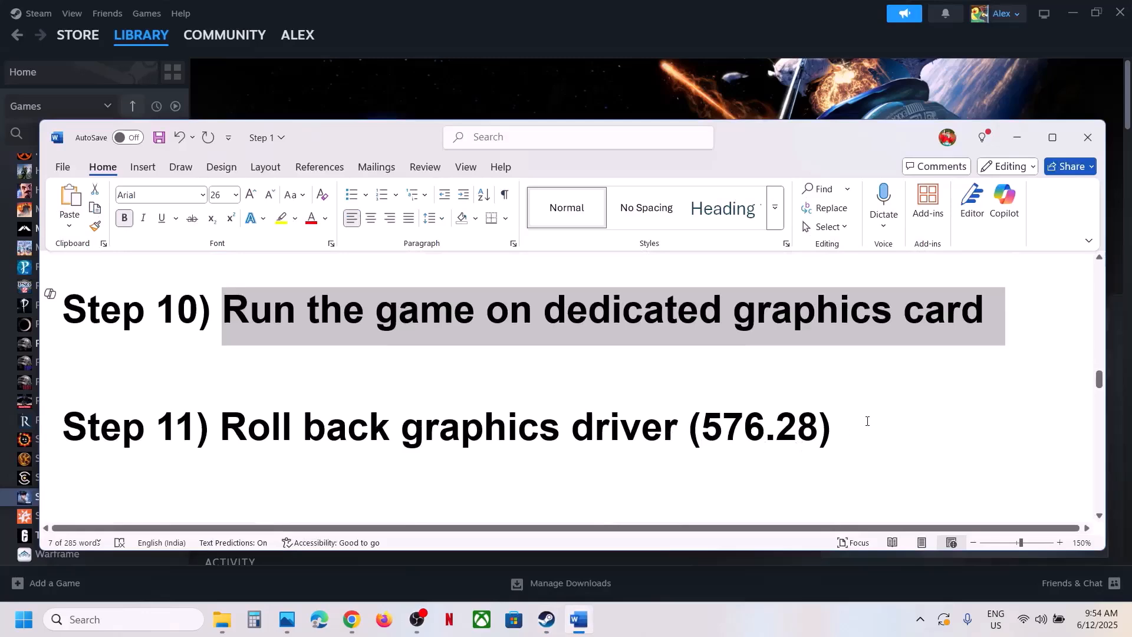
{"action": "left_click_drag", "start_coordinate": [868, 421], "coordinate": [63, 426]}
Step: Copy the NVIDIA driver download link from the Word document and open it in a new Chrome tab
{"action": "scroll", "coordinate": [551, 407], "scroll_direction": "up", "scroll_amount": 5}
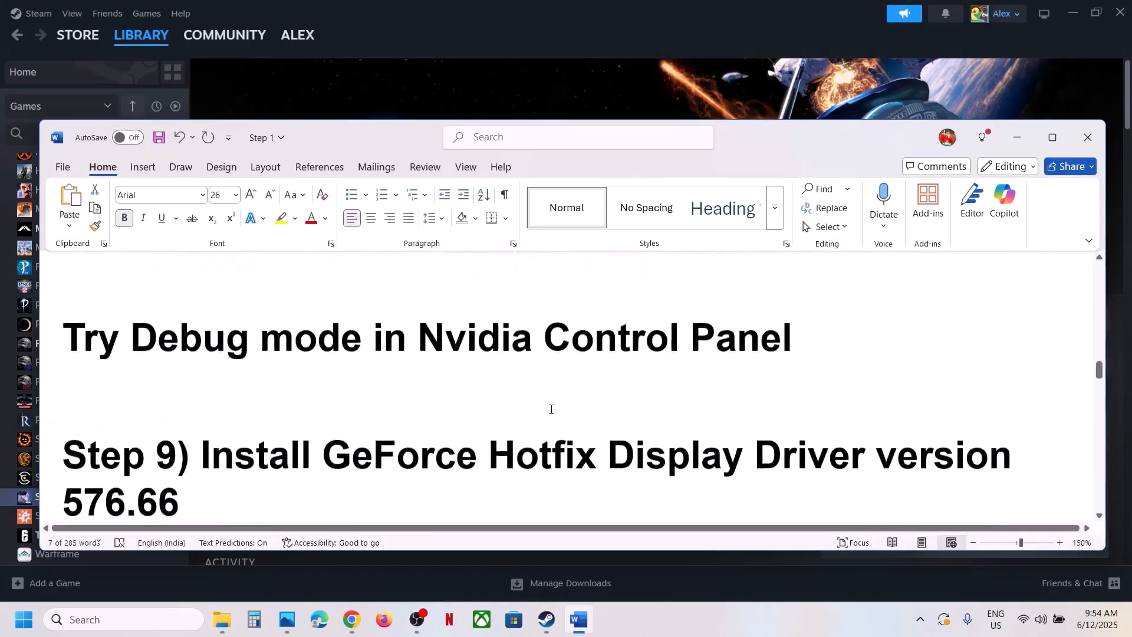
{"action": "scroll", "coordinate": [551, 407], "scroll_direction": "up", "scroll_amount": 3}
{"action": "scroll", "coordinate": [281, 377], "scroll_direction": "up", "scroll_amount": 1}
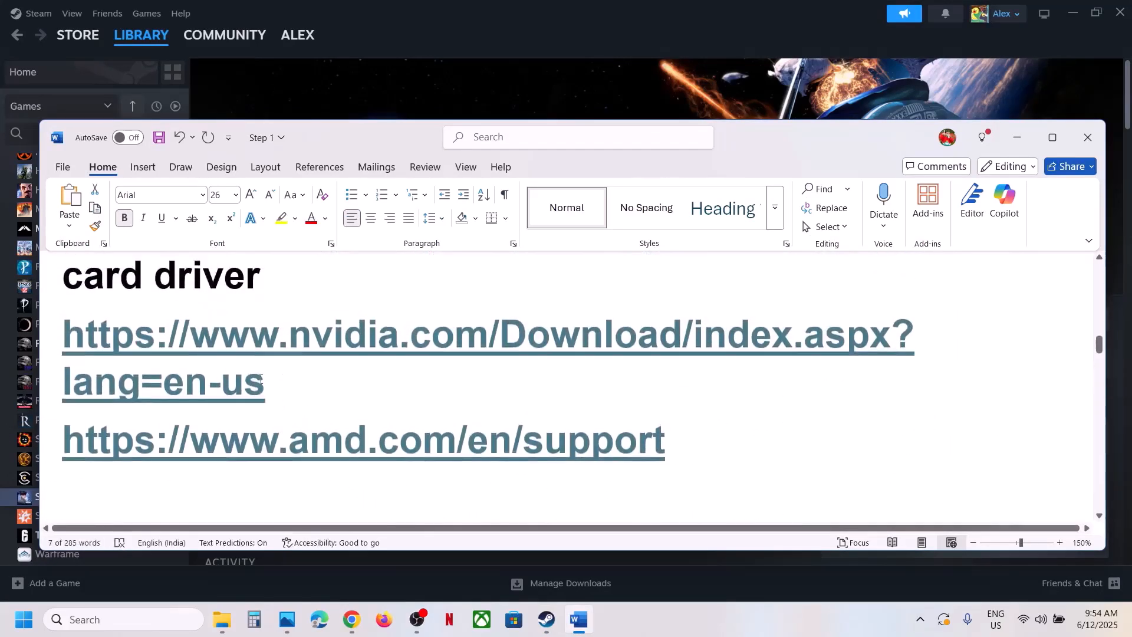
{"action": "triple_click", "coordinate": [260, 379]}
{"action": "key", "text": "ctrl+c"}
{"action": "key", "text": "alt+Tab"}
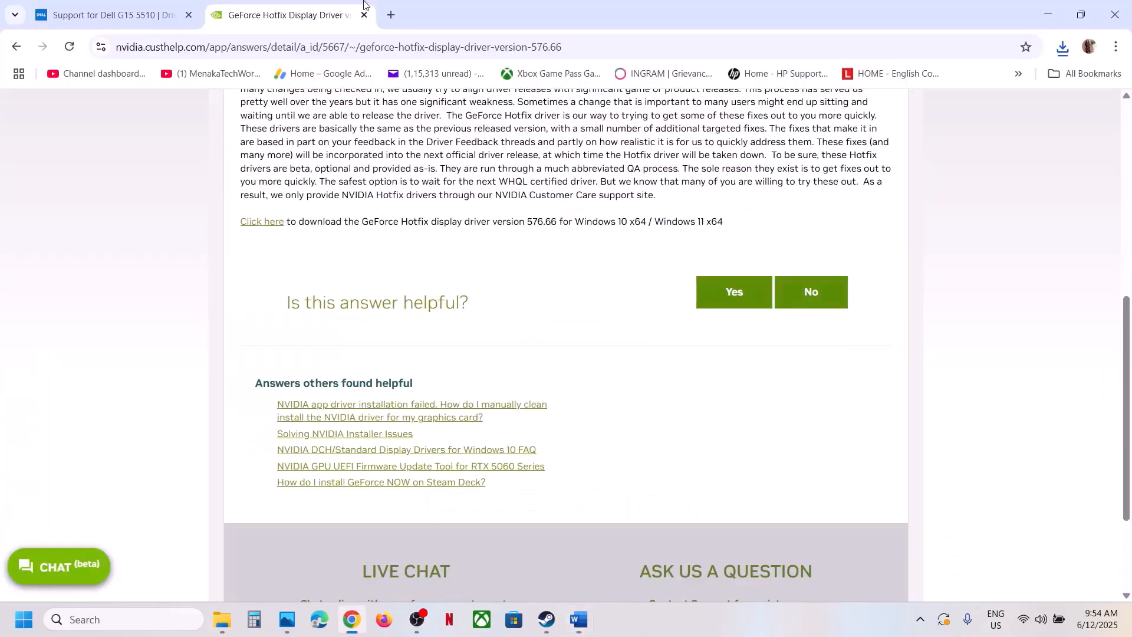
{"action": "left_click", "coordinate": [390, 15]}
{"action": "key", "text": "ctrl+v"}
{"action": "key", "text": "Return"}
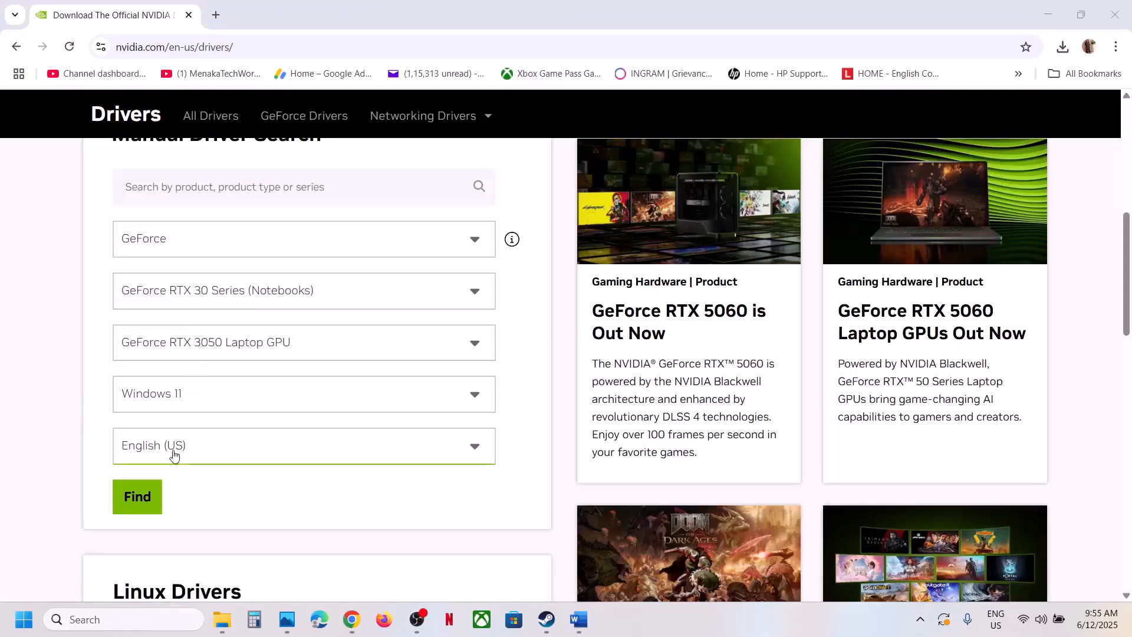
Step: Find drivers for the GeForce RTX 3050 Laptop GPU on Windows 11 and expand the list of more versions
{"action": "left_click", "coordinate": [146, 498]}
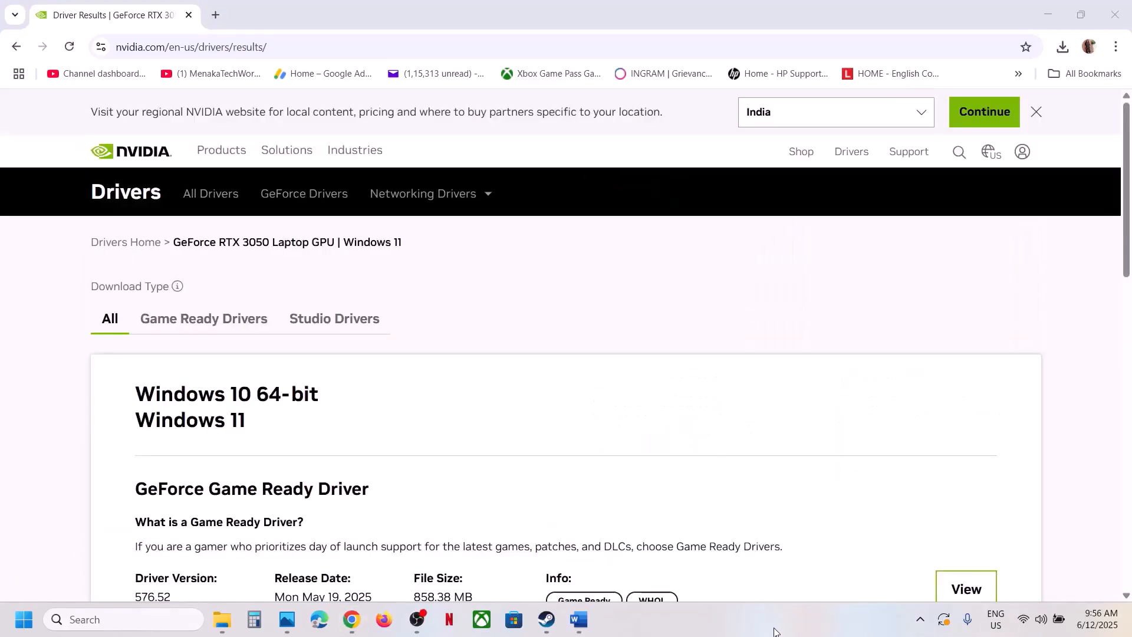
{"action": "scroll", "coordinate": [332, 445], "scroll_direction": "down", "scroll_amount": 8}
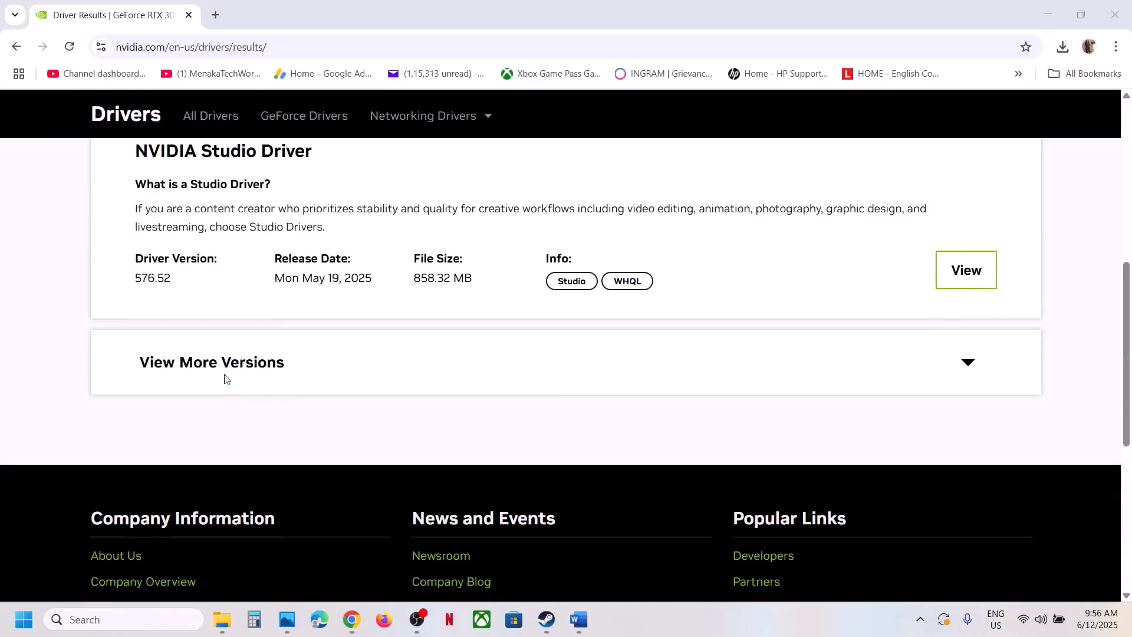
{"action": "left_click", "coordinate": [180, 370]}
{"action": "scroll", "coordinate": [260, 374], "scroll_direction": "down", "scroll_amount": 3}
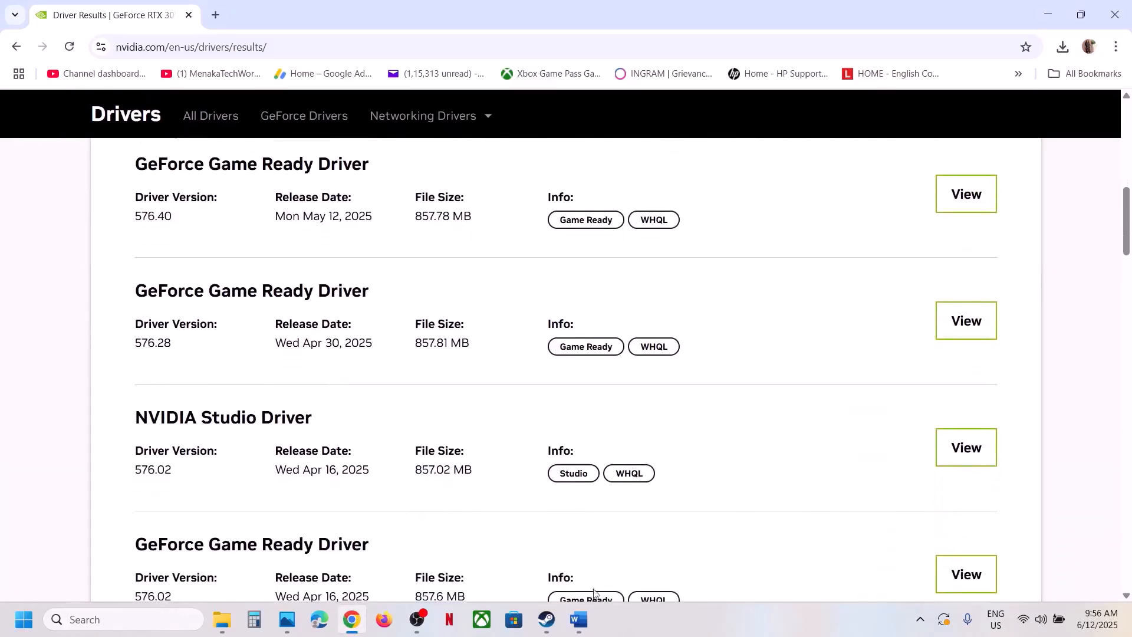
Step: Highlight the rollback version 576.28 in Step 11 of the Word document, then return to Chrome
{"action": "left_click", "coordinate": [579, 622]}
{"action": "scroll", "coordinate": [595, 467], "scroll_direction": "down", "scroll_amount": 10}
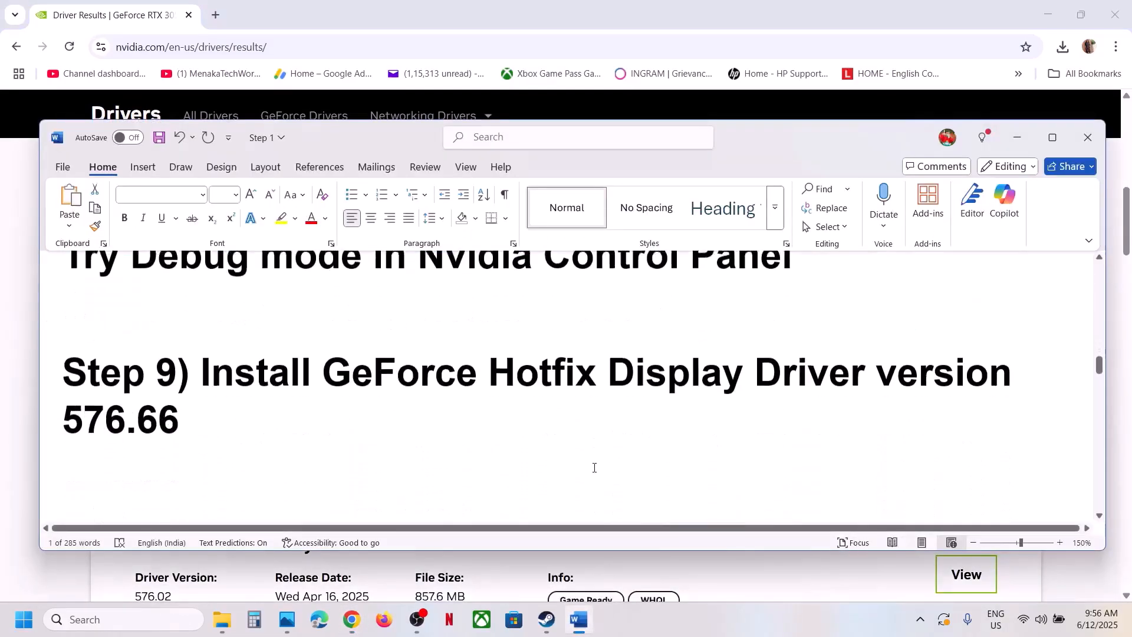
{"action": "double_click", "coordinate": [709, 437]}
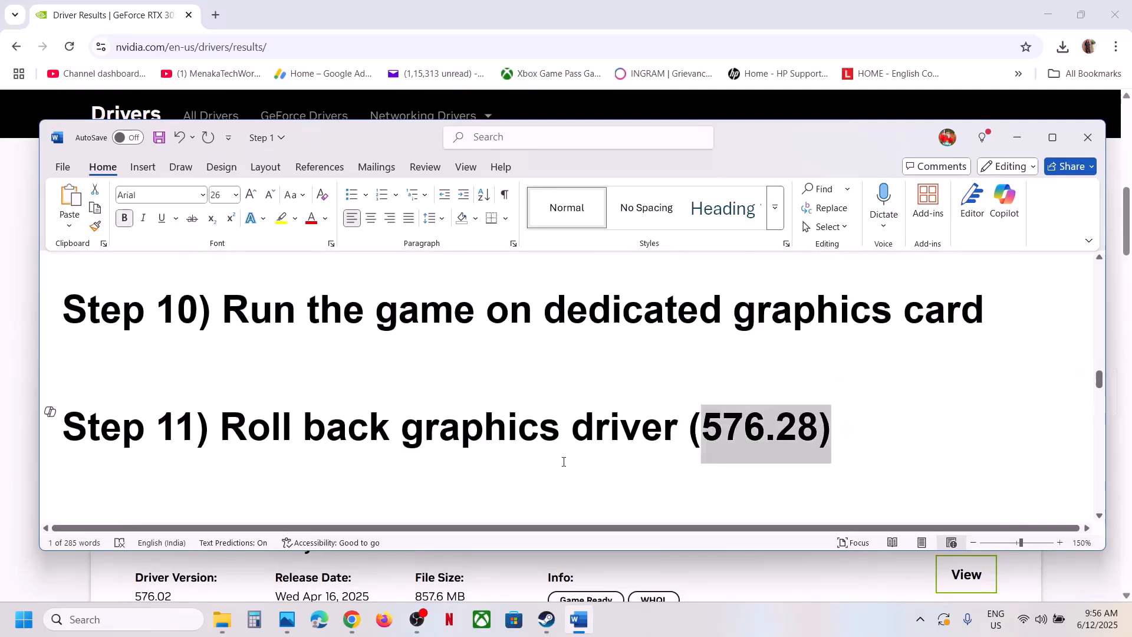
{"action": "key", "text": "alt+Tab"}
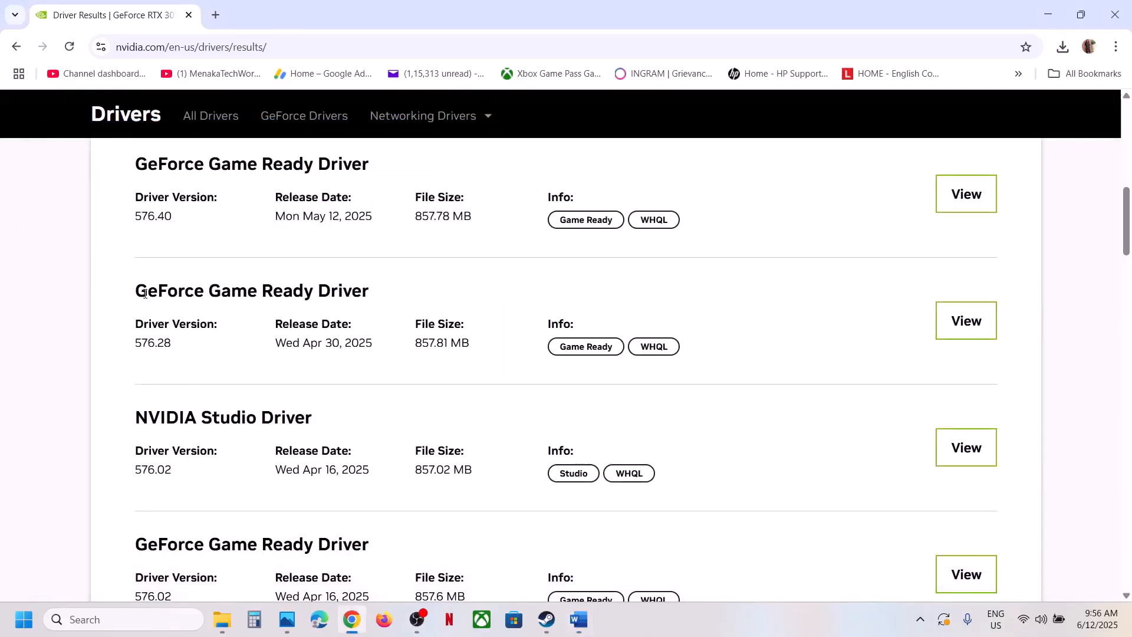
Step: Locate the GeForce Game Ready Driver 576.28 in the results and highlight its driver version
{"action": "left_click_drag", "start_coordinate": [144, 293], "coordinate": [293, 324]}
{"action": "left_click_drag", "start_coordinate": [135, 323], "coordinate": [214, 346]}
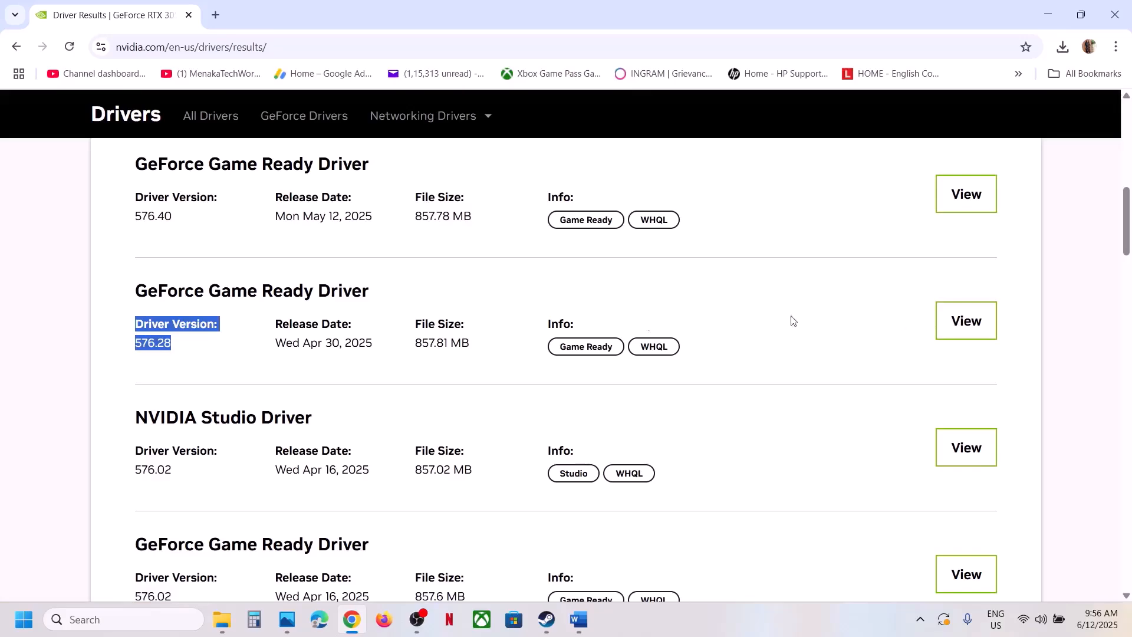
{"action": "scroll", "coordinate": [278, 194], "scroll_direction": "up", "scroll_amount": 5}
{"action": "scroll", "coordinate": [276, 379], "scroll_direction": "down", "scroll_amount": 4}
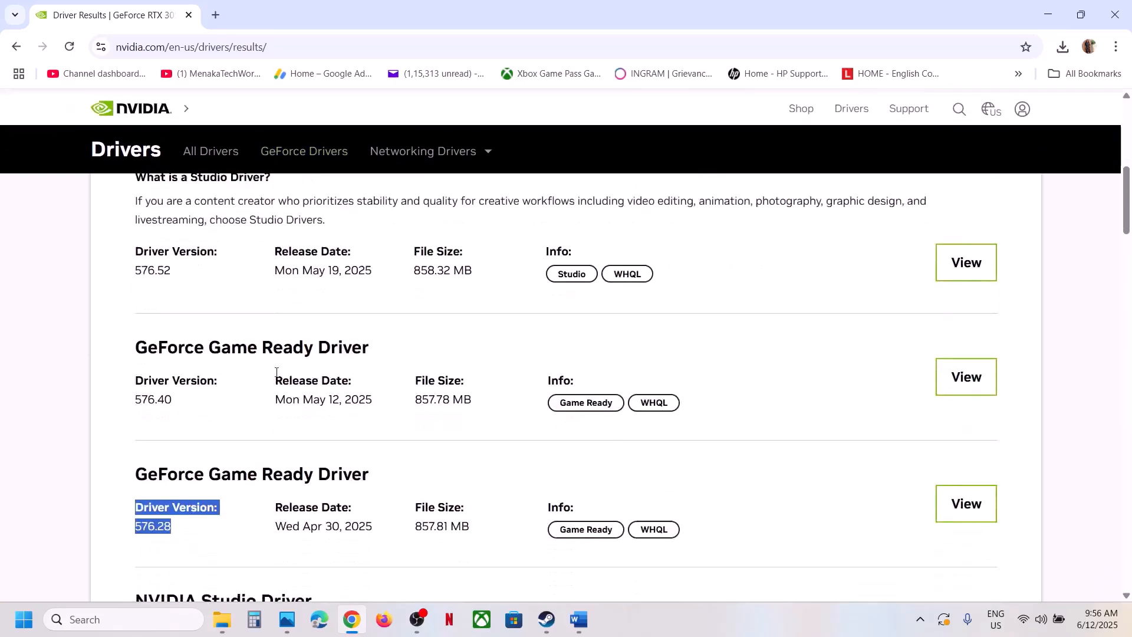
{"action": "scroll", "coordinate": [277, 430], "scroll_direction": "down", "scroll_amount": 1}
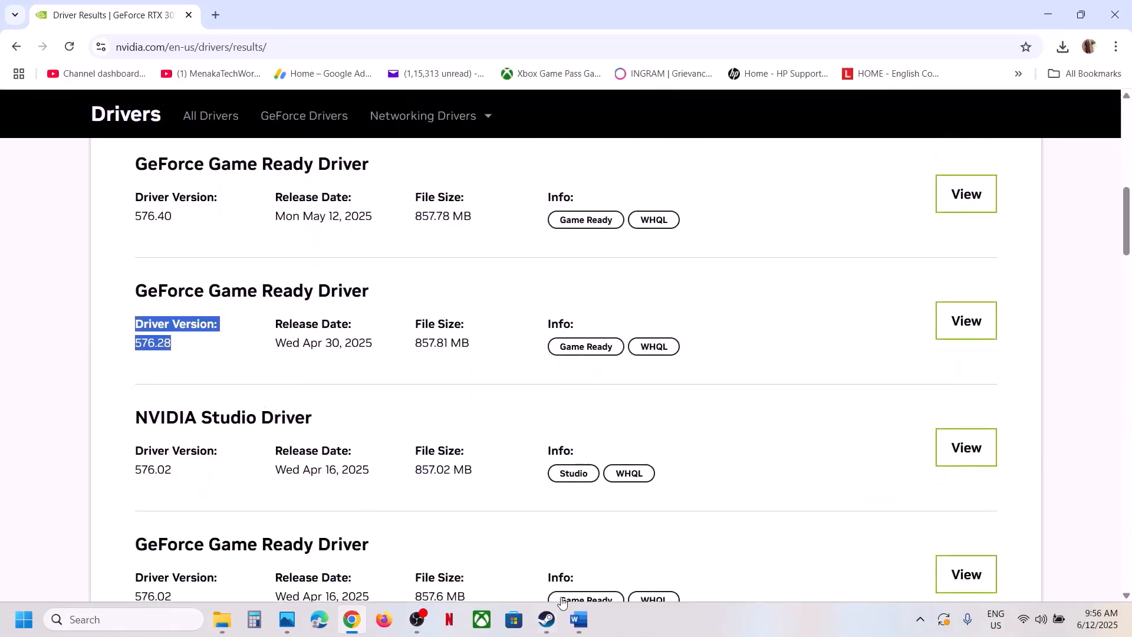
Step: Switch back to the Word document and highlight "power saver mode" in Step 12
{"action": "left_click", "coordinate": [546, 619]}
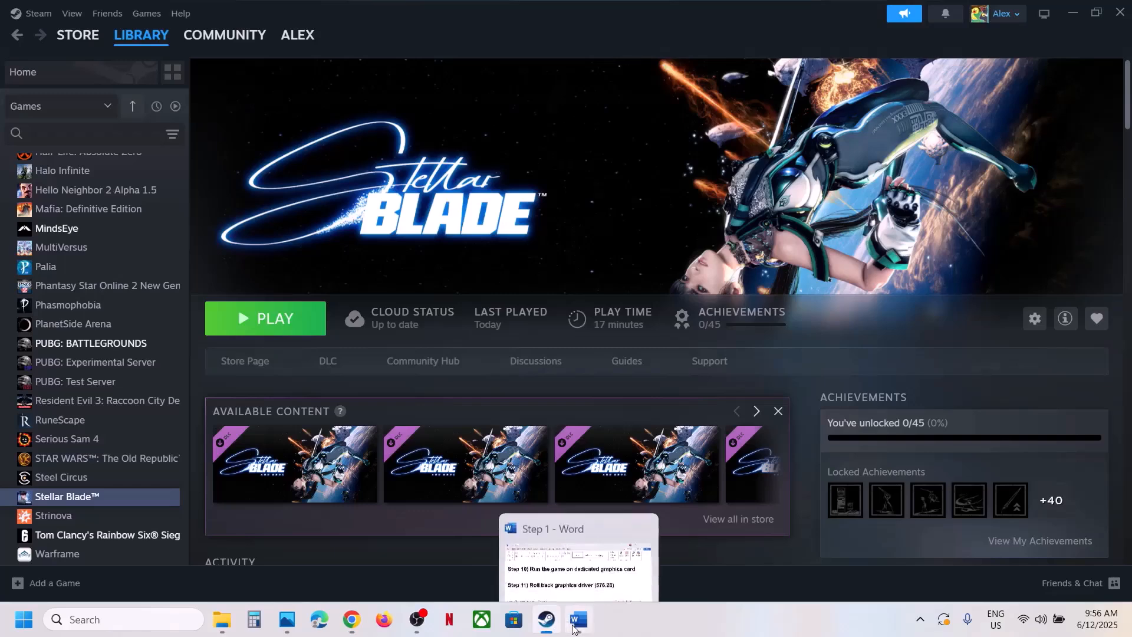
{"action": "left_click", "coordinate": [572, 629]}
{"action": "scroll", "coordinate": [401, 446], "scroll_direction": "down", "scroll_amount": 1}
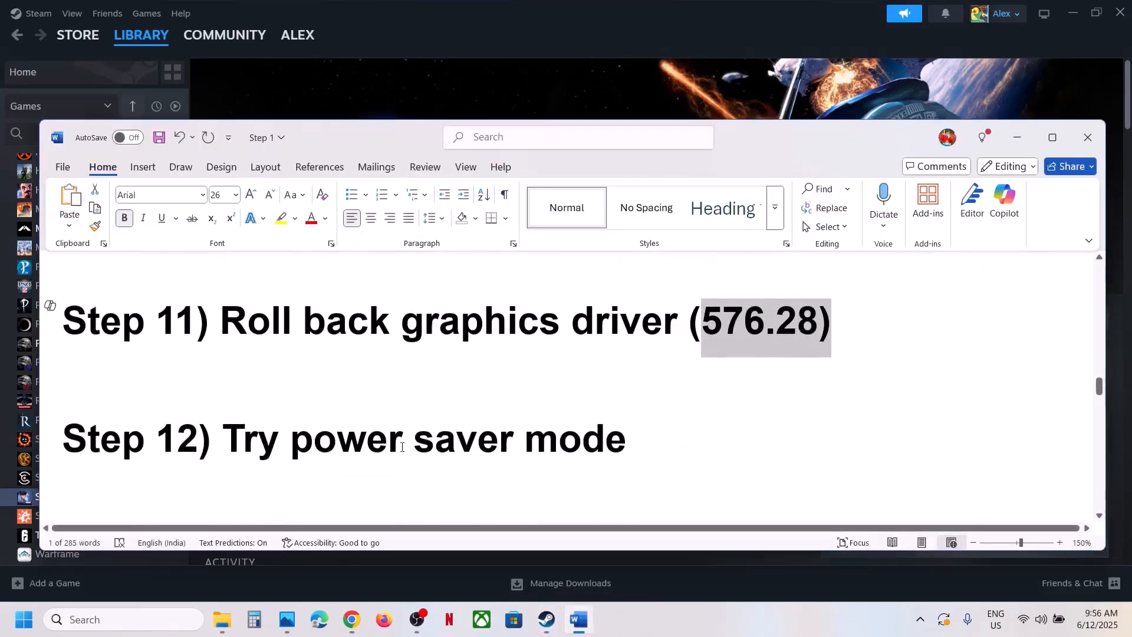
{"action": "left_click_drag", "start_coordinate": [296, 443], "coordinate": [720, 442]}
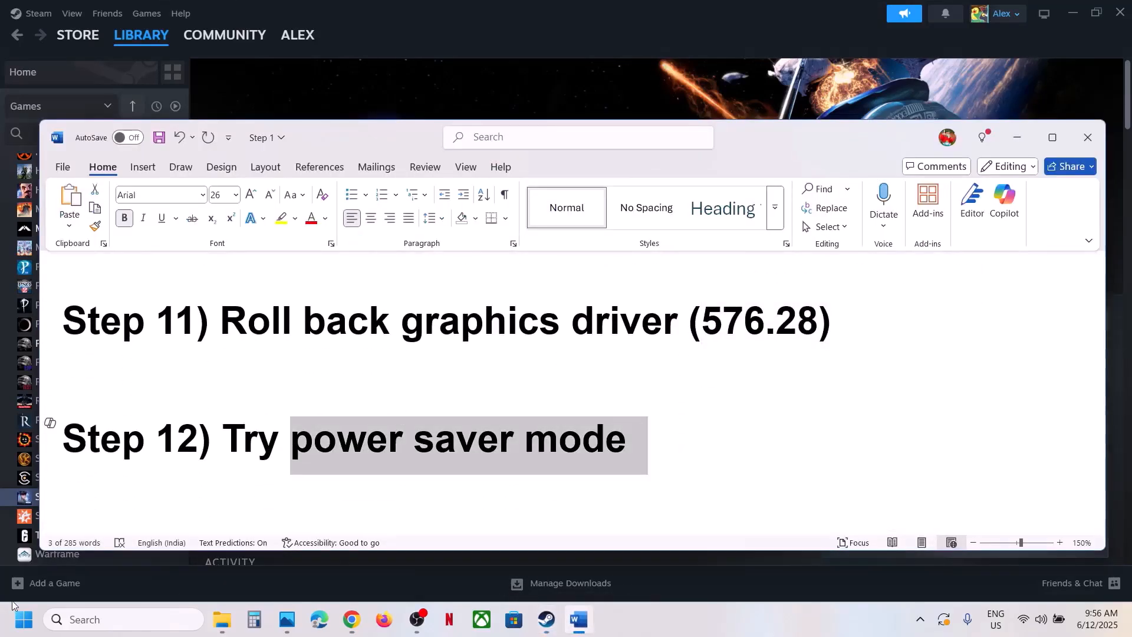
Step: Search Windows for "control", open Control Panel and go to its Hardware and Sound category
{"action": "left_click", "coordinate": [139, 618]}
{"action": "type", "text": "cont"}
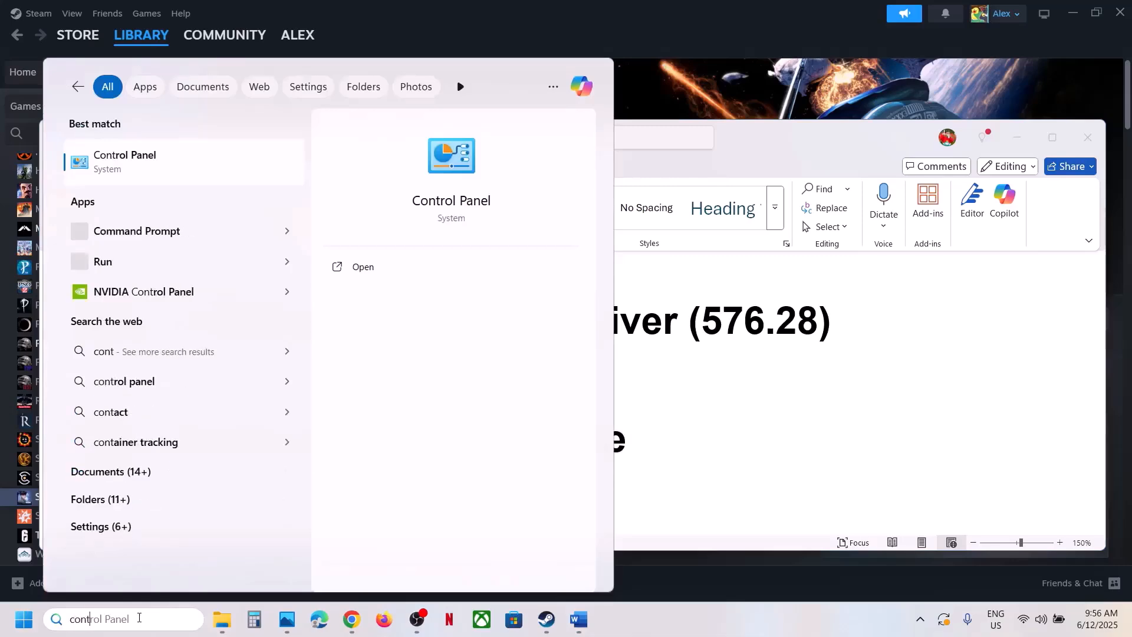
{"action": "type", "text": "rol"}
{"action": "left_click", "coordinate": [159, 168]}
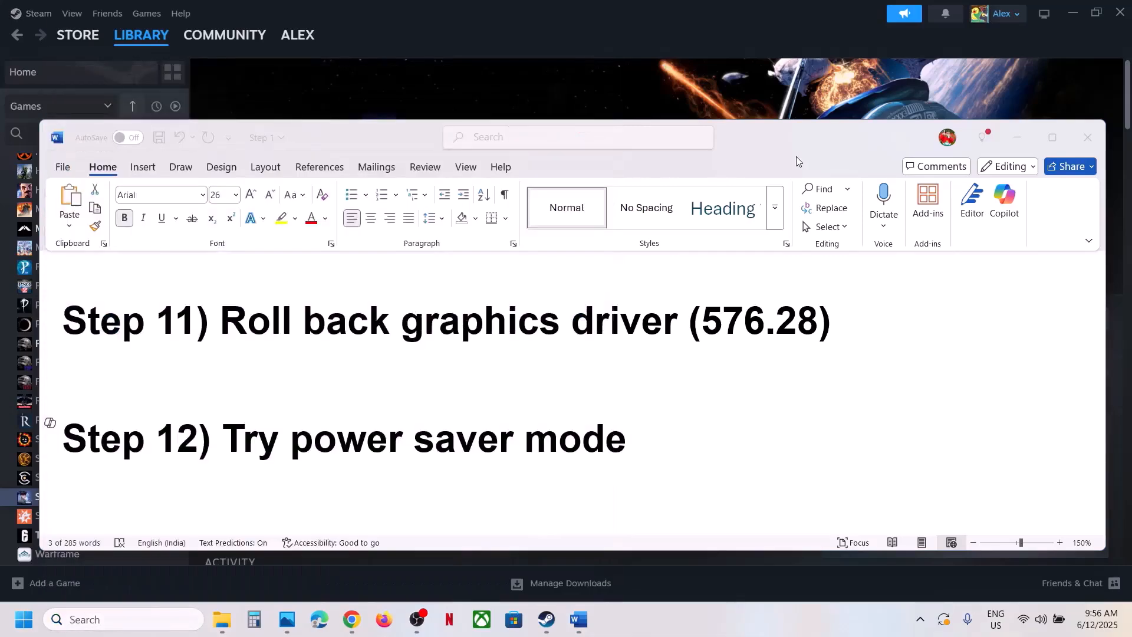
{"action": "left_click", "coordinate": [447, 328]}
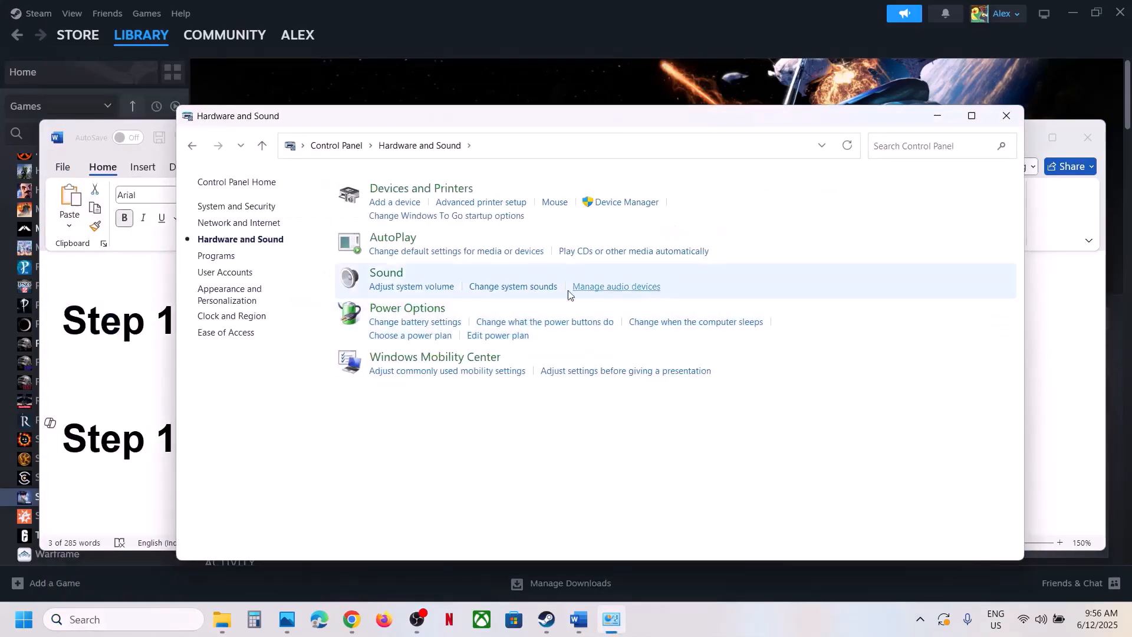
Step: Open Power Options, and examine the Power Saver and Intel Extreme Tuning Utility reference images, focusing on the 55x Performance Core Ratio
{"action": "left_click", "coordinate": [390, 309]}
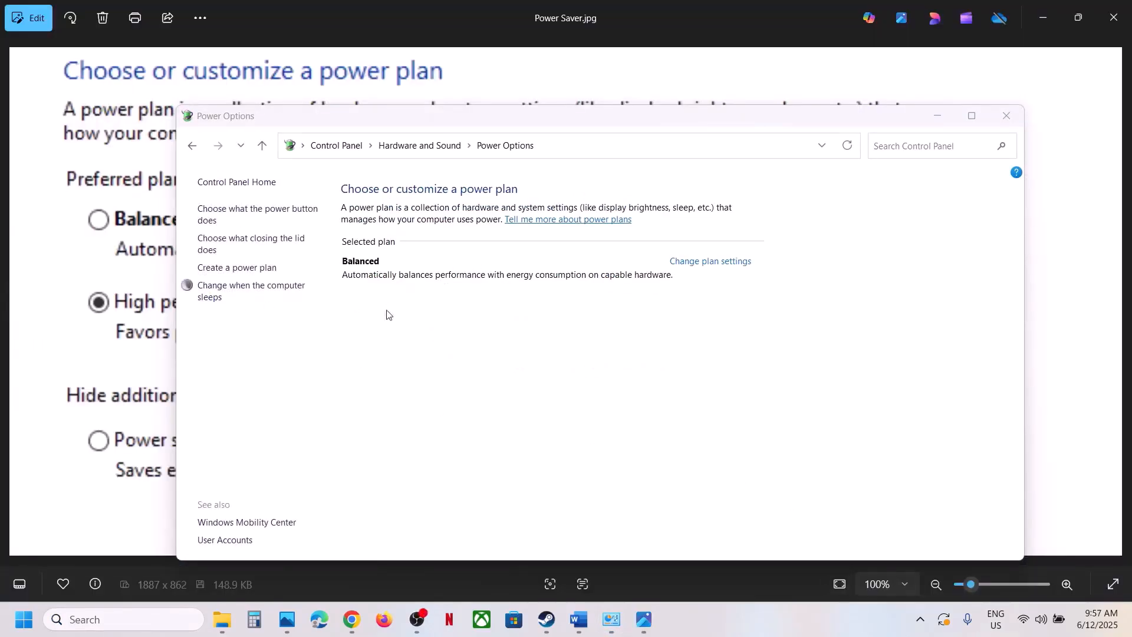
{"action": "left_click", "coordinate": [126, 173]}
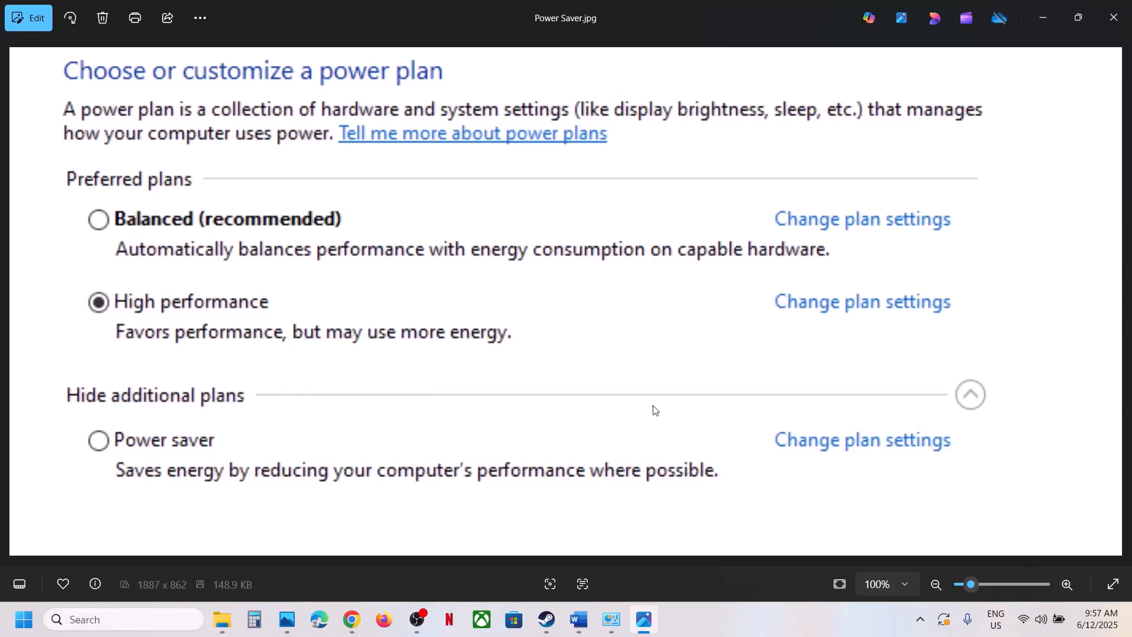
{"action": "key", "text": "Right"}
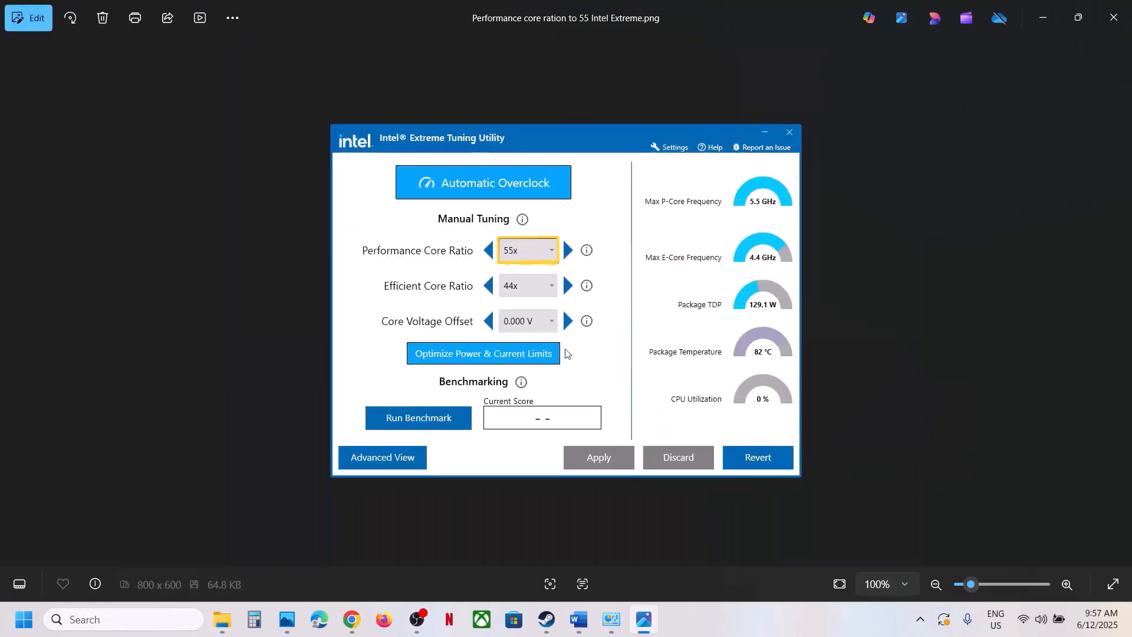
{"action": "scroll", "coordinate": [565, 353], "scroll_direction": "up", "scroll_amount": 3}
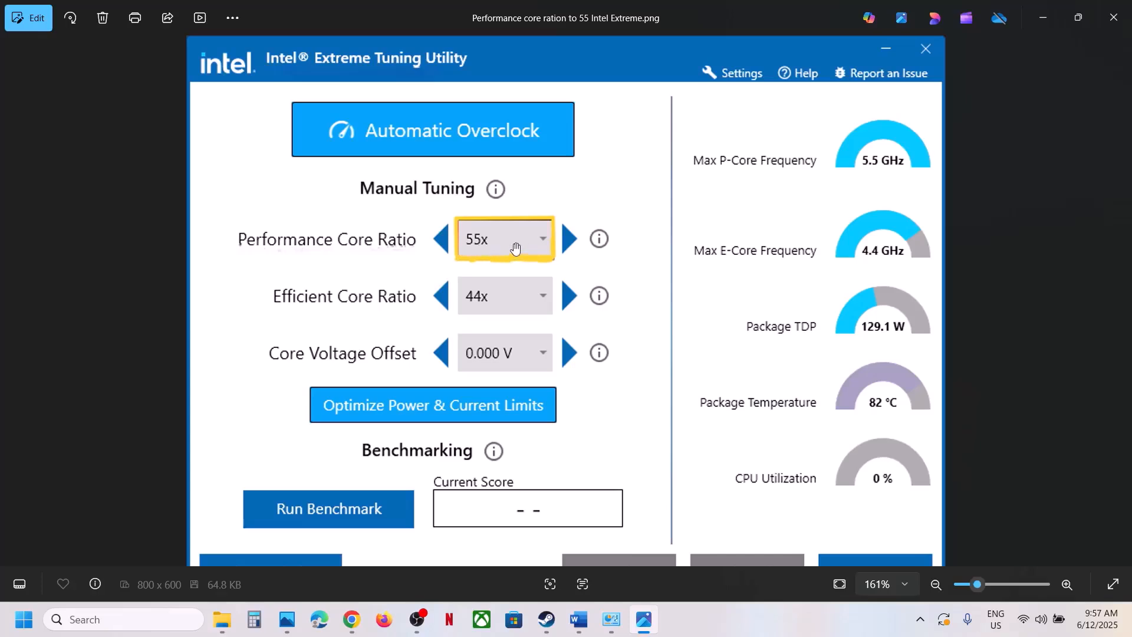
{"action": "scroll", "coordinate": [667, 425], "scroll_direction": "down", "scroll_amount": 2}
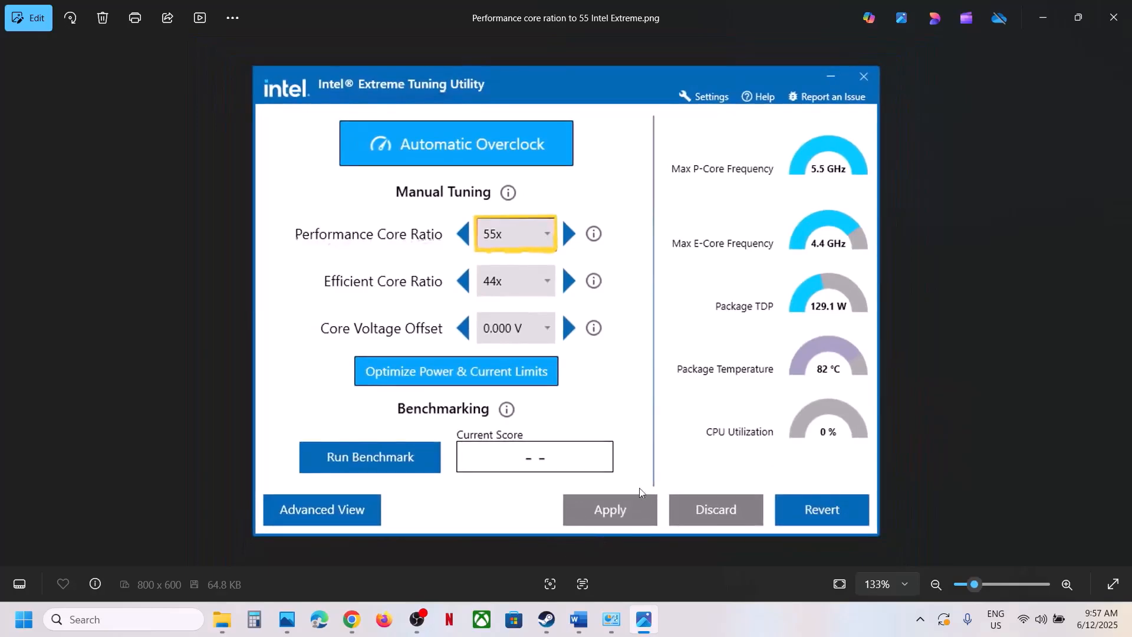
Step: Switch back to the Word document and highlight the Step 13 instruction to launch the game from Nvidia App
{"action": "left_click", "coordinate": [546, 619]}
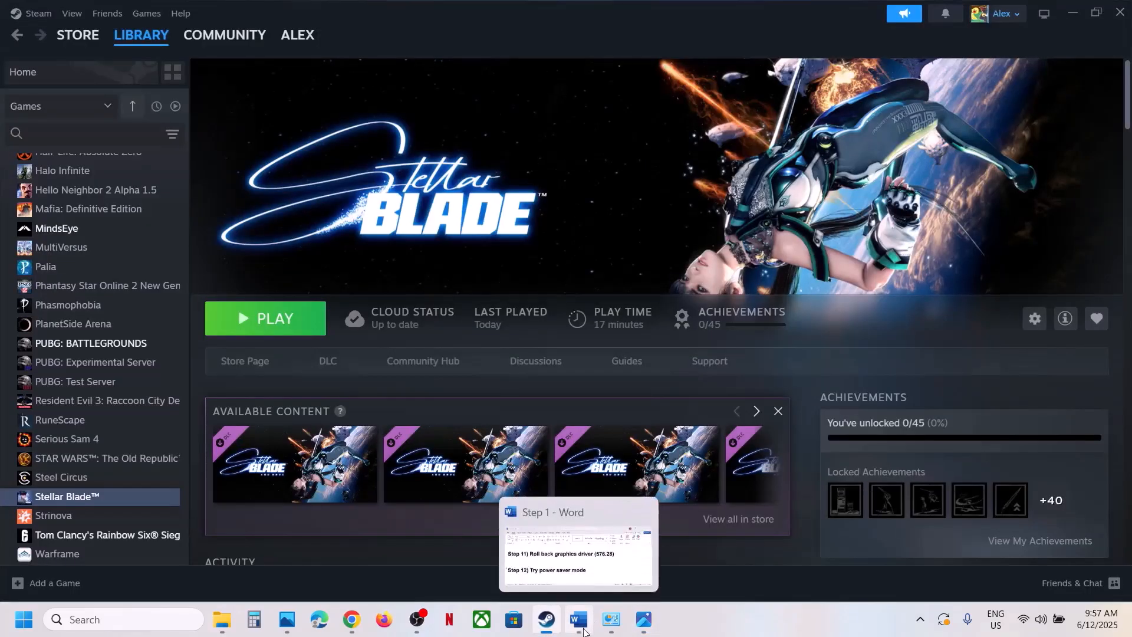
{"action": "left_click", "coordinate": [579, 619]}
{"action": "scroll", "coordinate": [451, 387], "scroll_direction": "down", "scroll_amount": 1}
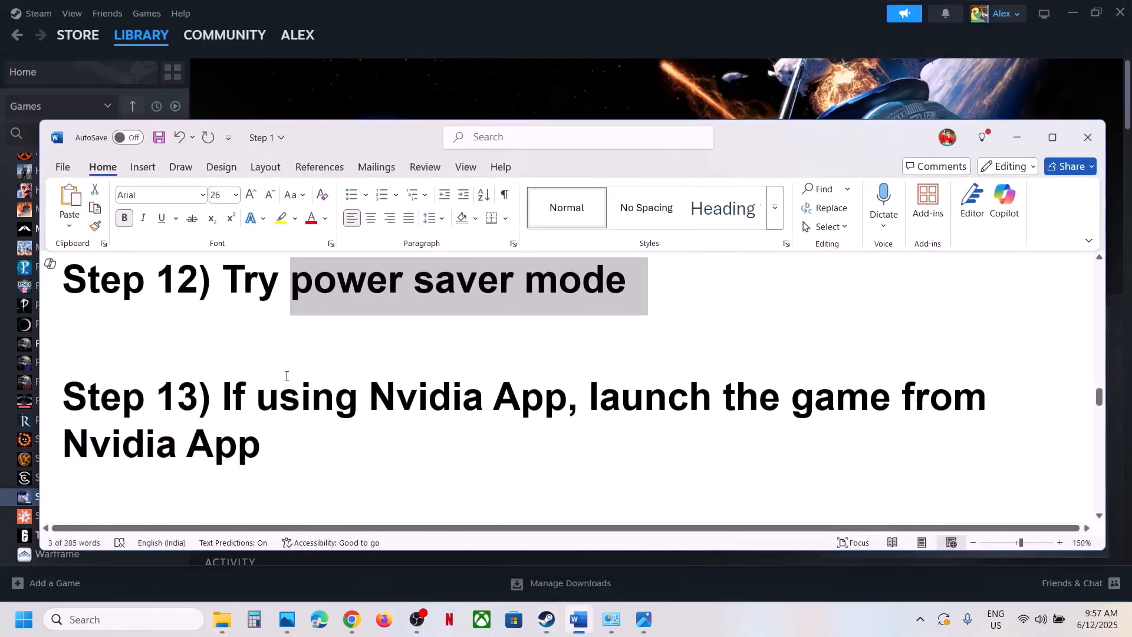
{"action": "left_click_drag", "start_coordinate": [222, 390], "coordinate": [430, 422]}
{"action": "left_click", "coordinate": [463, 437]}
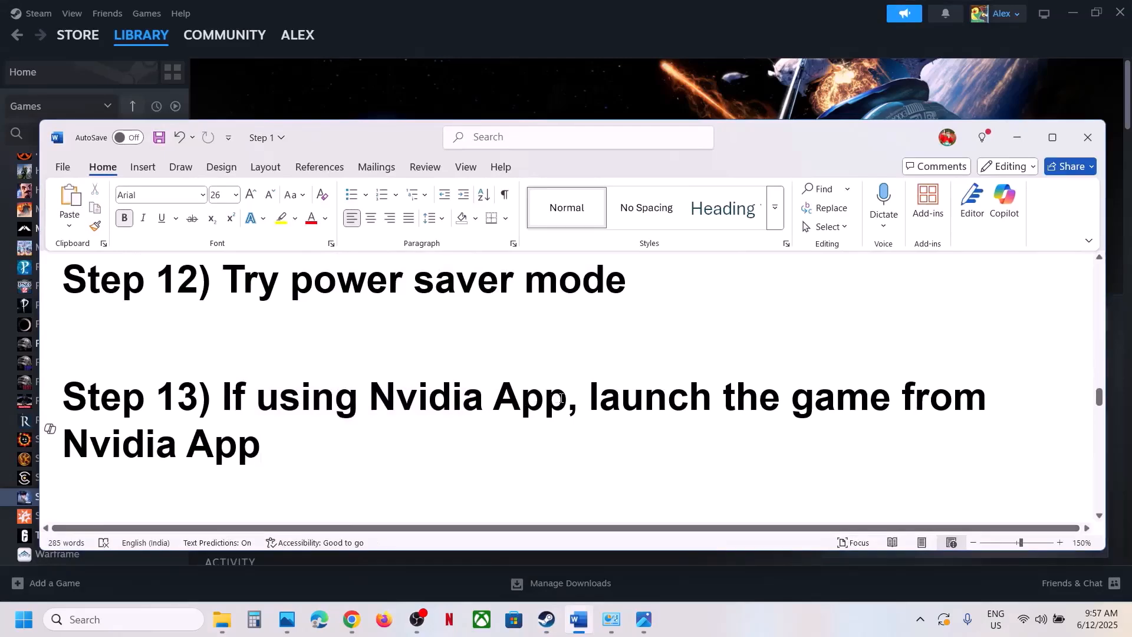
Step: Copy "Nvidia App" from Step 13 and use it in Windows search to open the NVIDIA App
{"action": "left_click_drag", "start_coordinate": [564, 398], "coordinate": [370, 396]}
{"action": "key", "text": "ctrl+c"}
{"action": "left_click", "coordinate": [157, 619]}
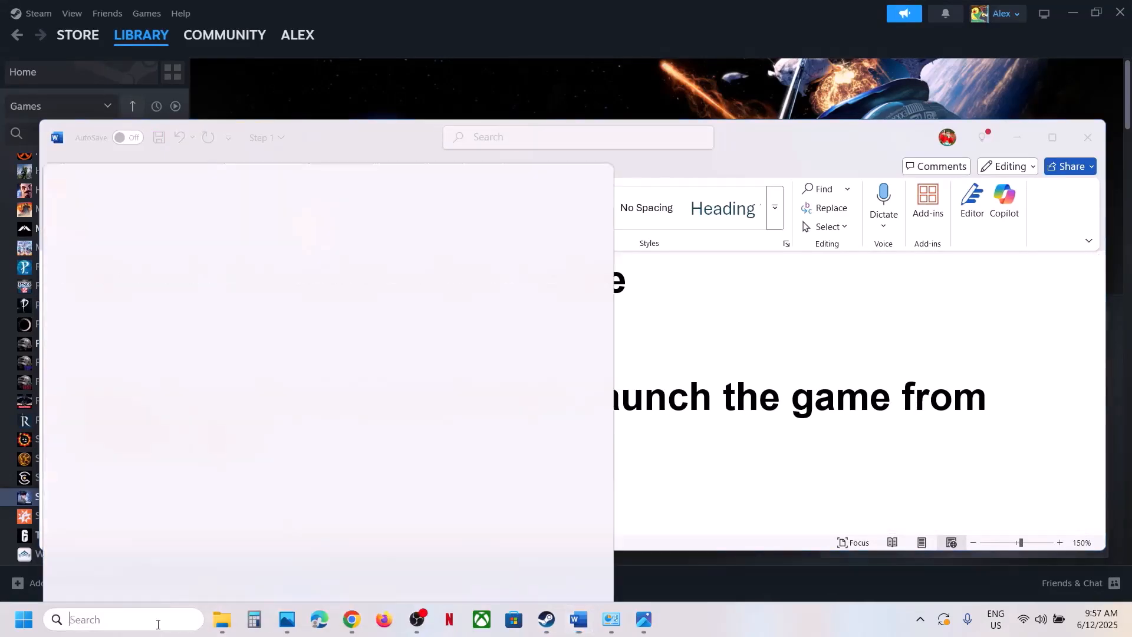
{"action": "key", "text": "ctrl+v"}
{"action": "key", "text": "Return"}
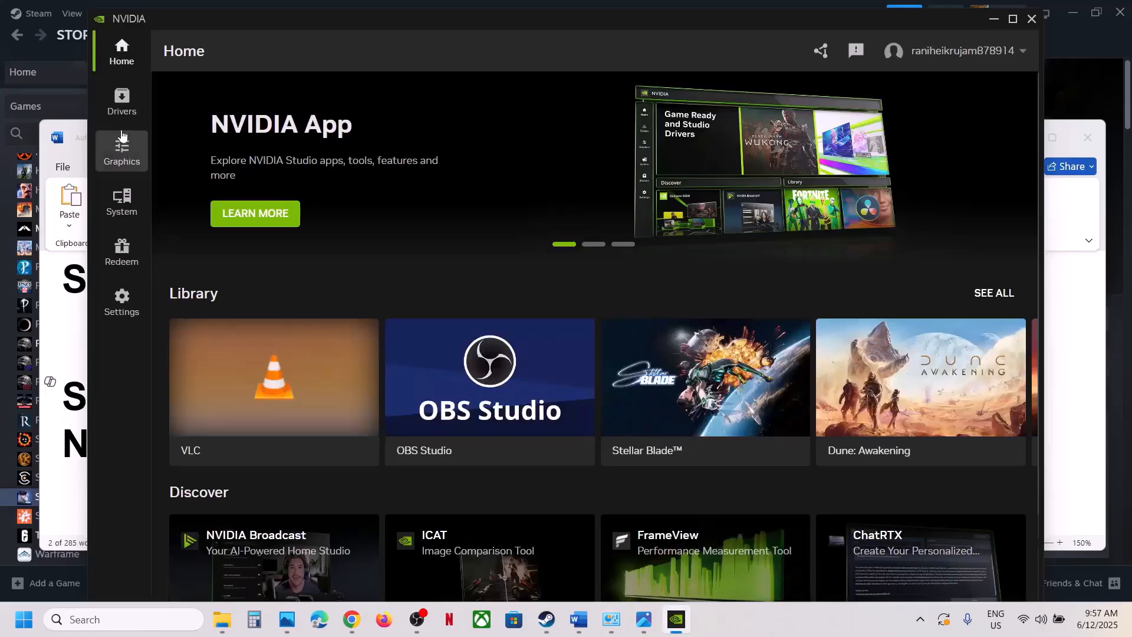
Step: Locate Stellar Blade in the NVIDIA App's Library section and reveal its Play option
{"action": "scroll", "coordinate": [591, 339], "scroll_direction": "down", "scroll_amount": 2}
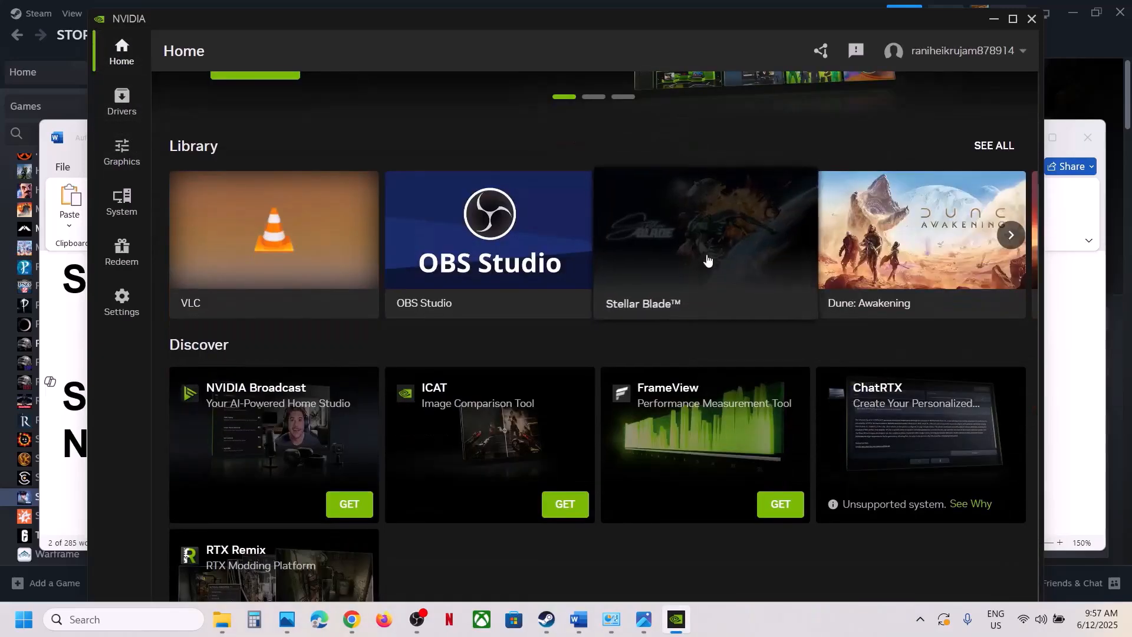
{"action": "mouse_move", "coordinate": [723, 253]}
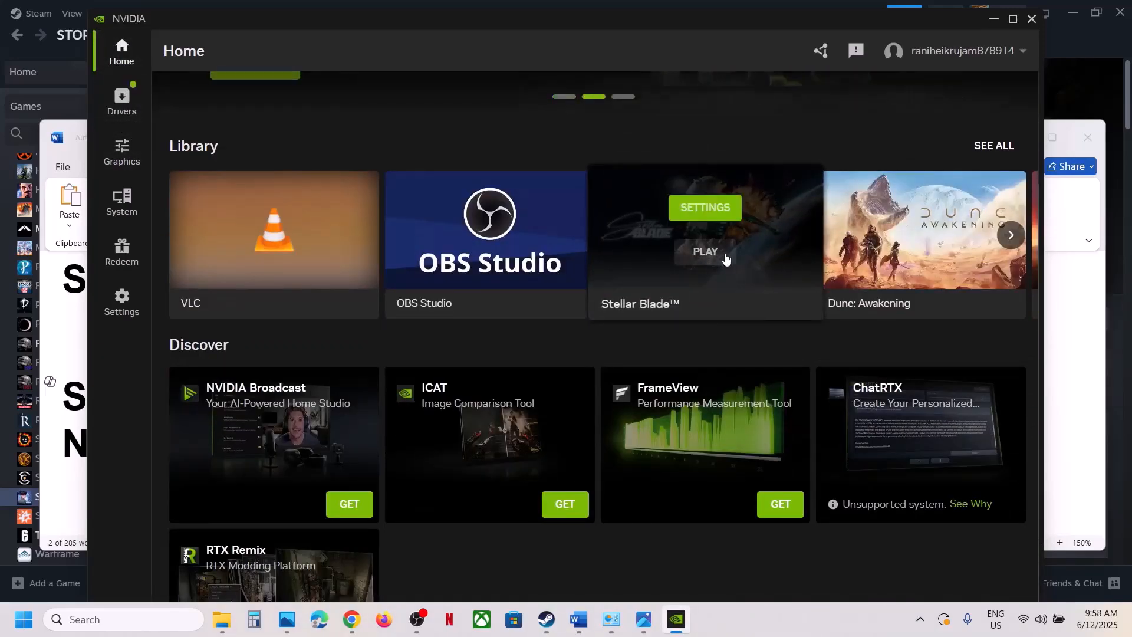
{"action": "mouse_move", "coordinate": [565, 382]}
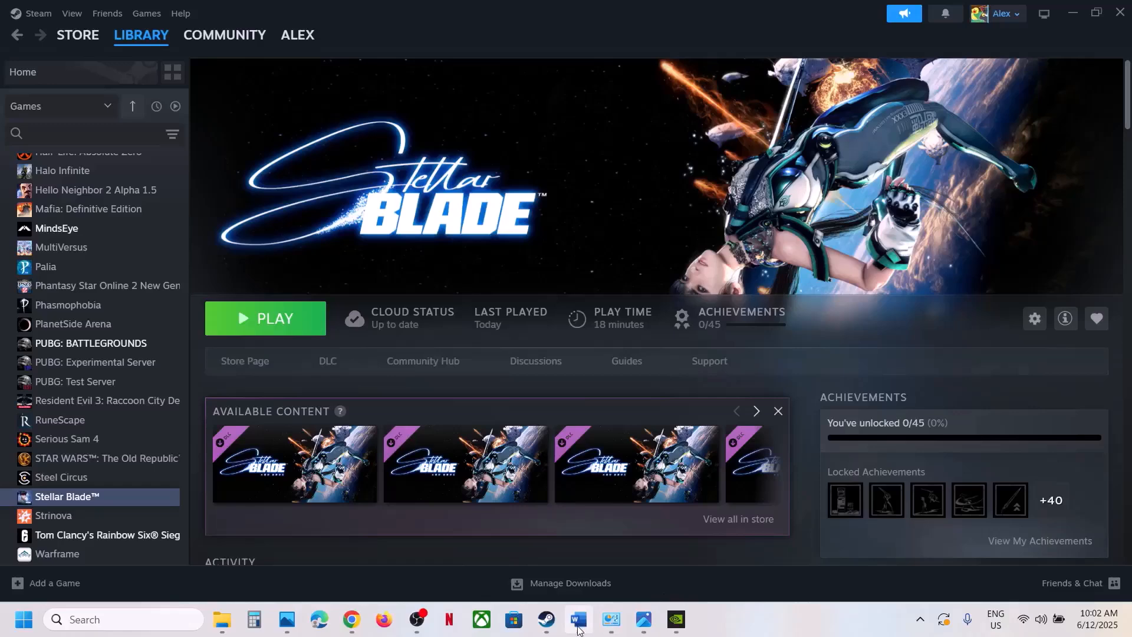
Step: Return to the Word document and highlight "-dx11/-dx12 in launch options" in Step 14
{"action": "left_click", "coordinate": [579, 619]}
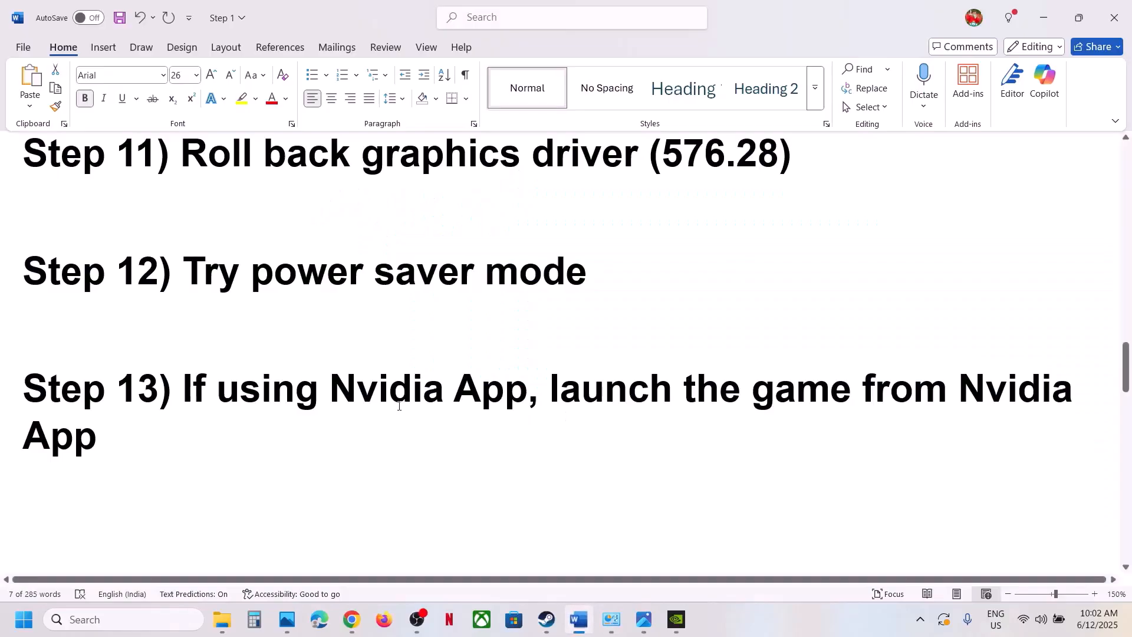
{"action": "scroll", "coordinate": [389, 409], "scroll_direction": "down", "scroll_amount": 3}
{"action": "left_click_drag", "start_coordinate": [256, 451], "coordinate": [826, 448]}
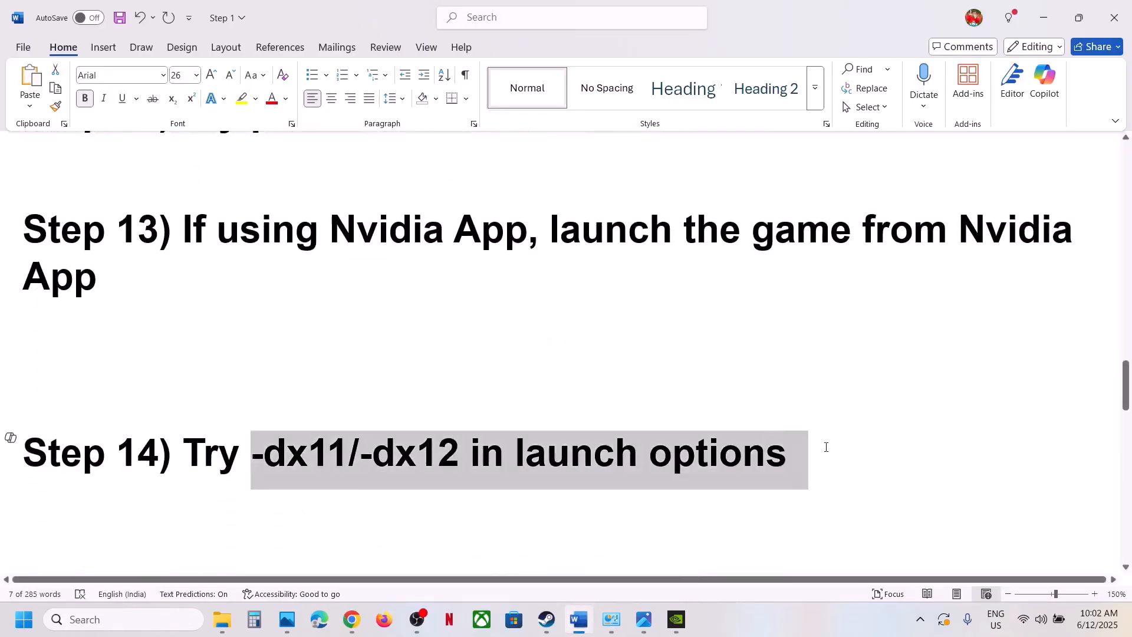
Step: In Steam, open Stellar Blade's properties and set the launch options to -dx11, followed by -dx12 in its place
{"action": "left_click", "coordinate": [546, 619]}
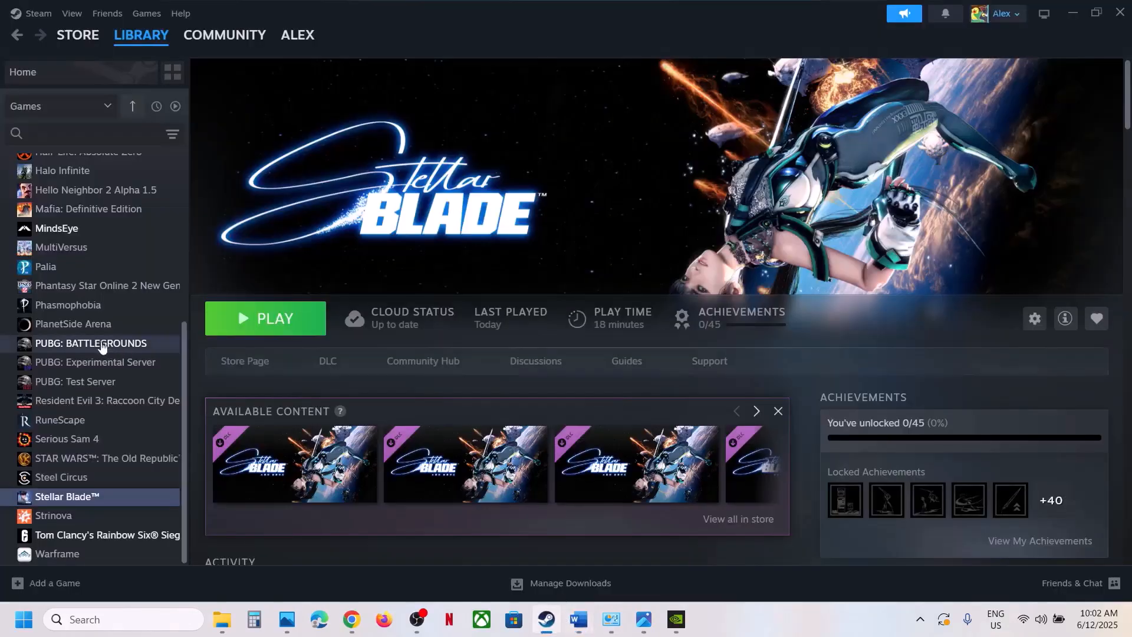
{"action": "right_click", "coordinate": [105, 499]}
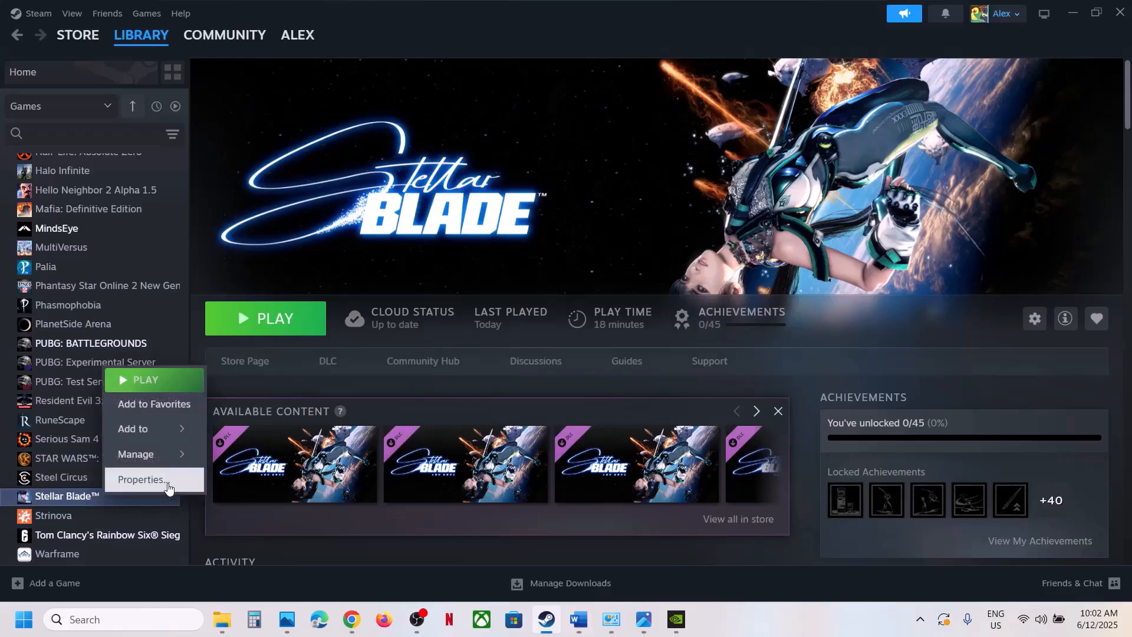
{"action": "left_click", "coordinate": [162, 481]}
{"action": "left_click", "coordinate": [510, 339]}
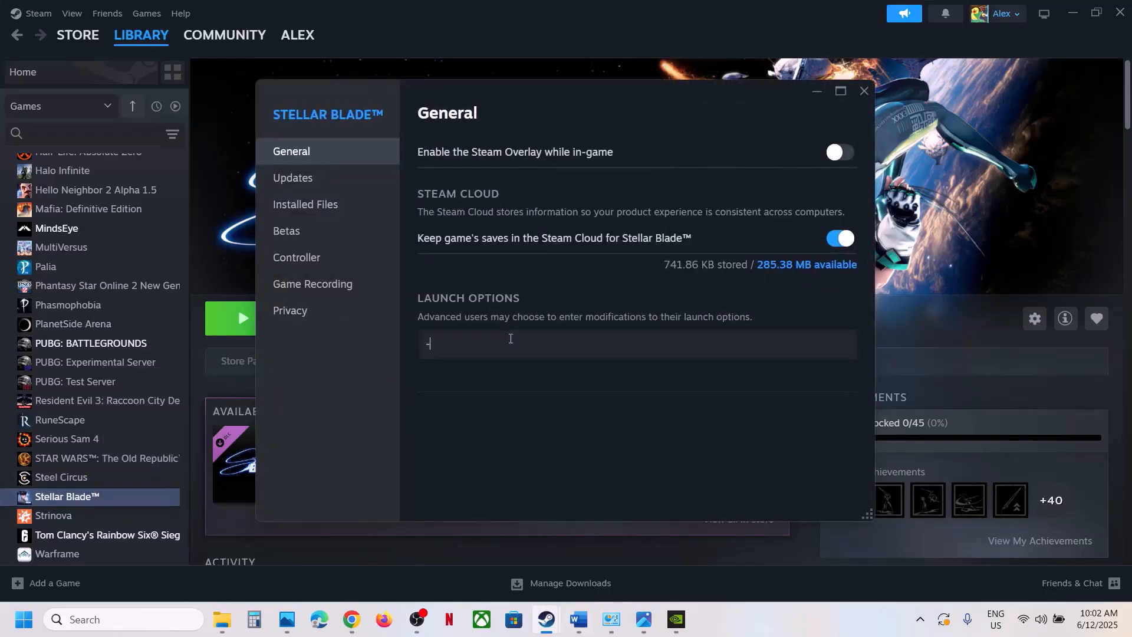
{"action": "type", "text": "-dx11"}
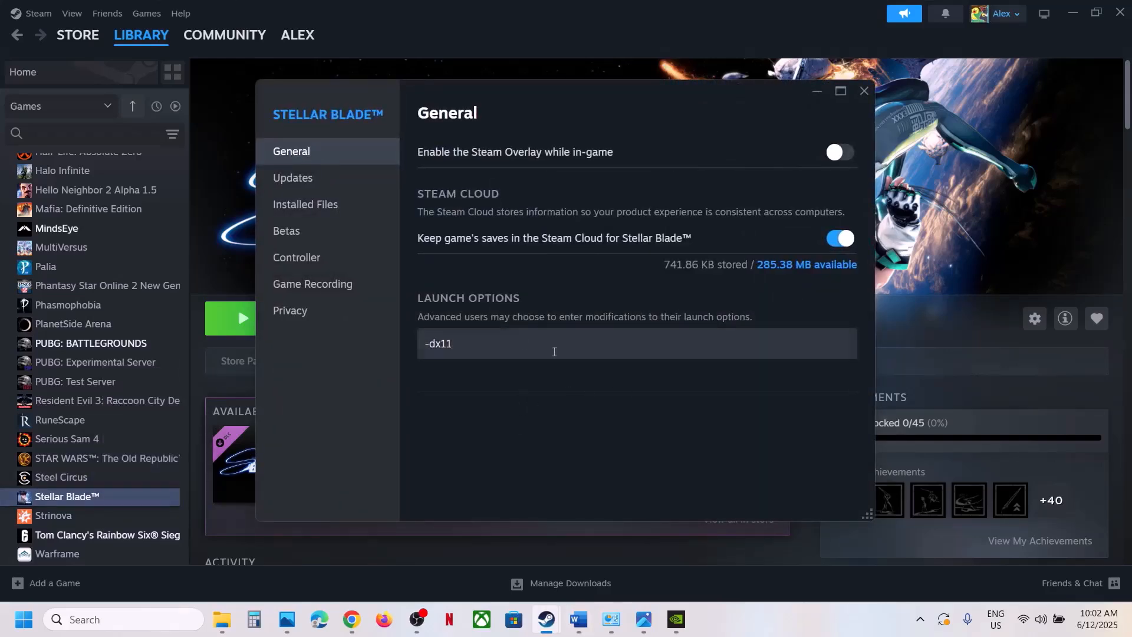
{"action": "left_click_drag", "start_coordinate": [531, 340], "coordinate": [392, 348]}
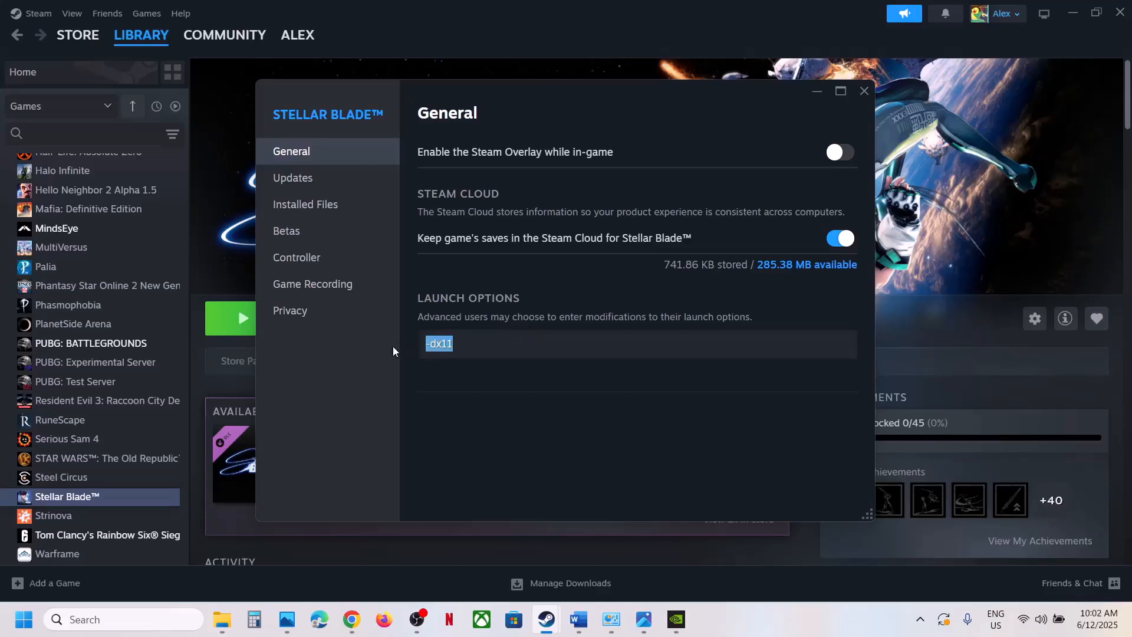
{"action": "type", "text": "-dx12"}
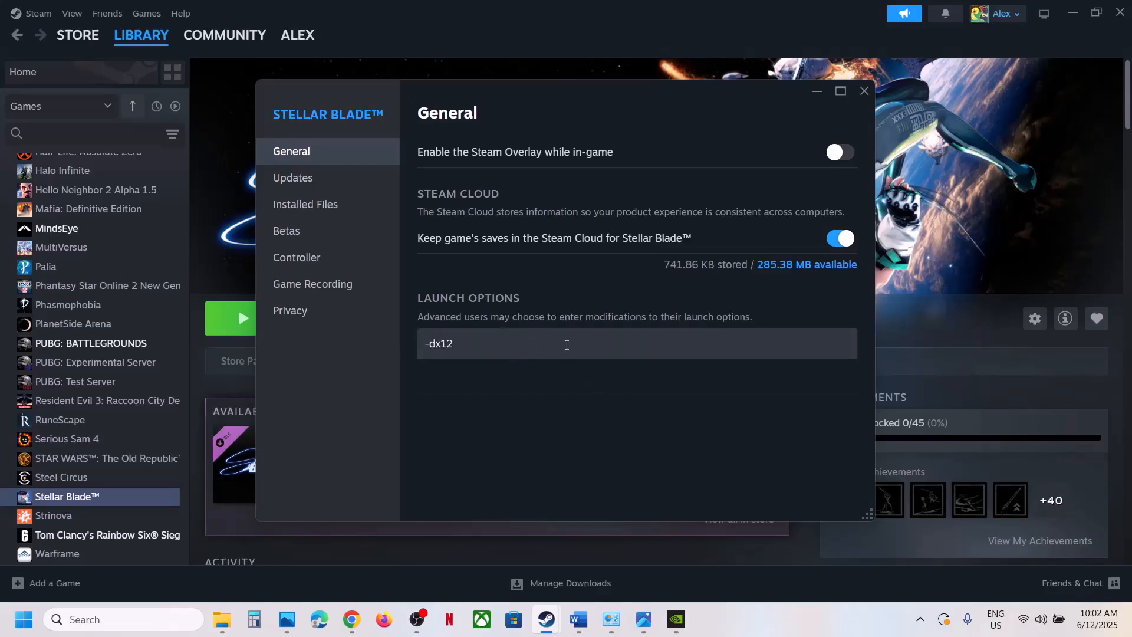
Step: Clear Stellar Blade's launch options and close its properties
{"action": "key", "text": "ctrl+a"}
{"action": "key", "text": "BackSpace"}
{"action": "left_click", "coordinate": [662, 441]}
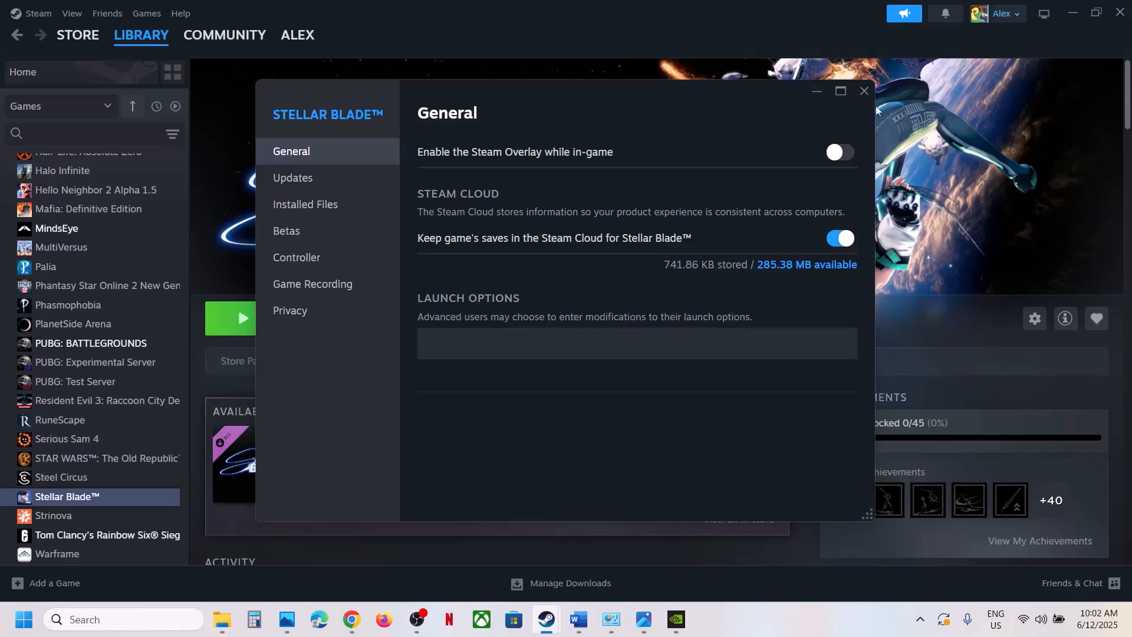
{"action": "left_click", "coordinate": [865, 92]}
Step: Switch back to the Word document and highlight "Verify the game files" in Step 15
{"action": "left_click", "coordinate": [578, 619]}
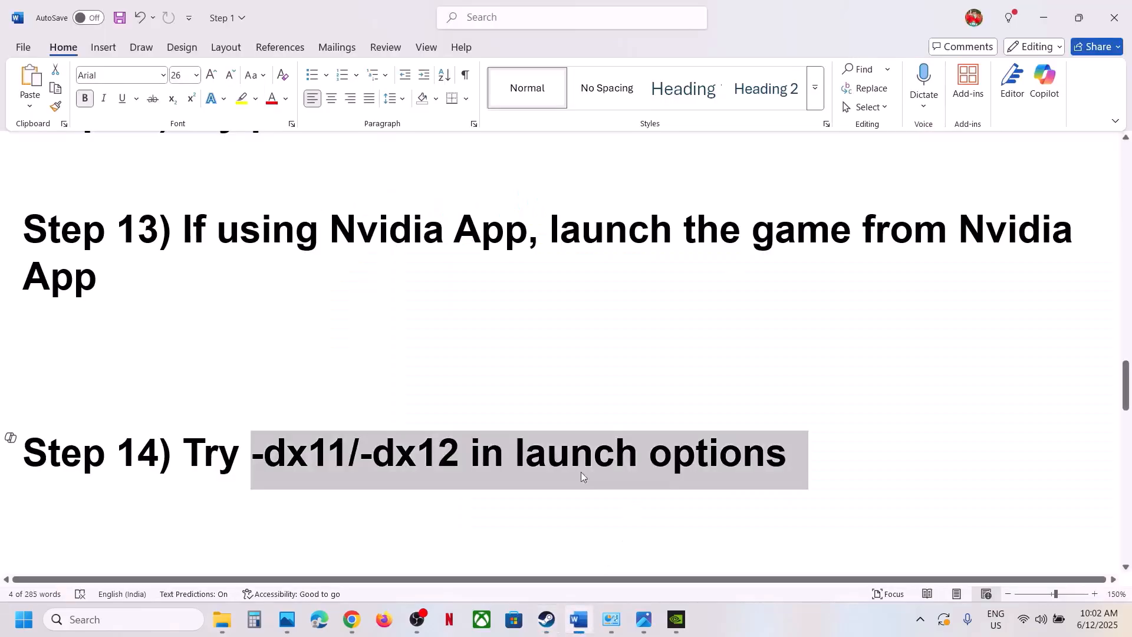
{"action": "scroll", "coordinate": [437, 457], "scroll_direction": "down", "scroll_amount": 2}
{"action": "scroll", "coordinate": [437, 458], "scroll_direction": "down", "scroll_amount": 2}
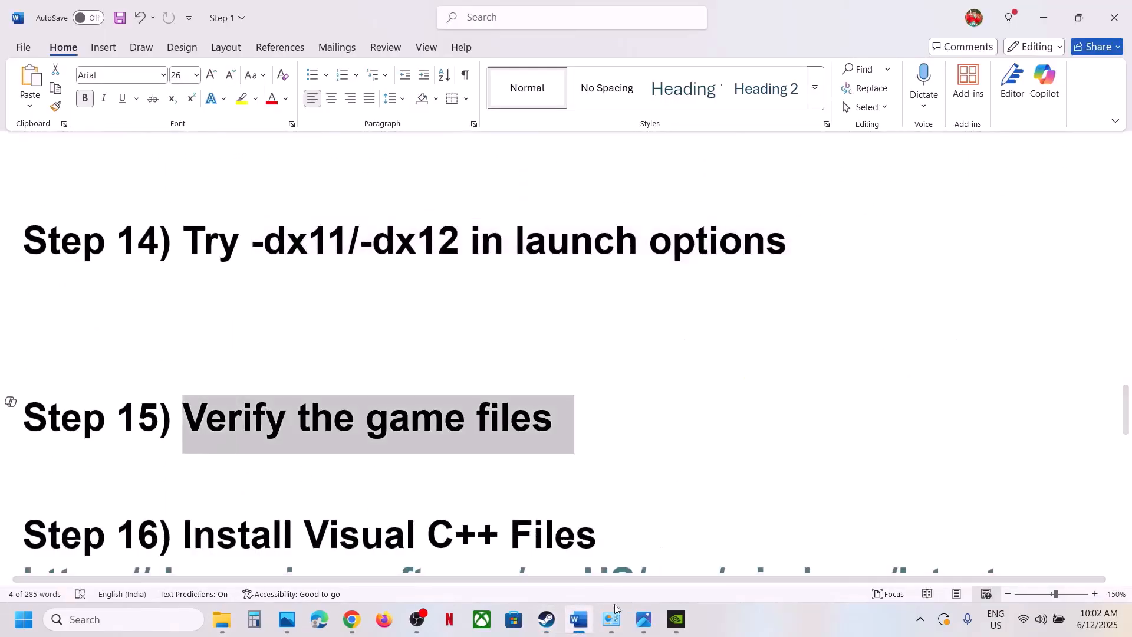
Step: In Steam, view the verify integrity option among Stellar Blade's Installed Files properties and close the properties window
{"action": "left_click", "coordinate": [547, 619]}
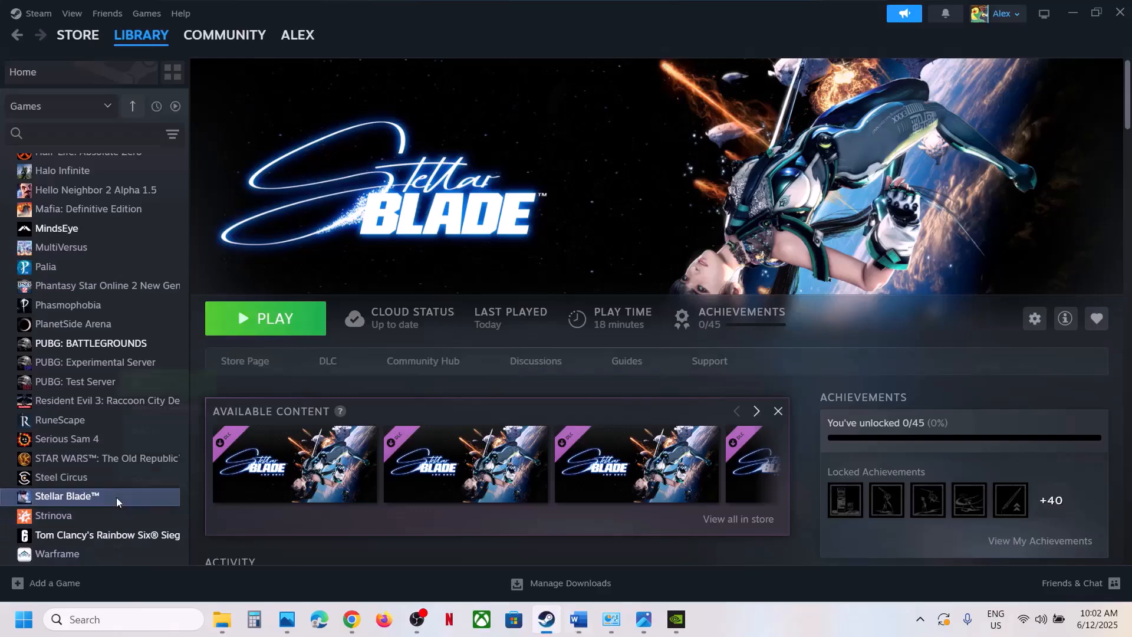
{"action": "right_click", "coordinate": [115, 497]}
{"action": "left_click", "coordinate": [166, 481]}
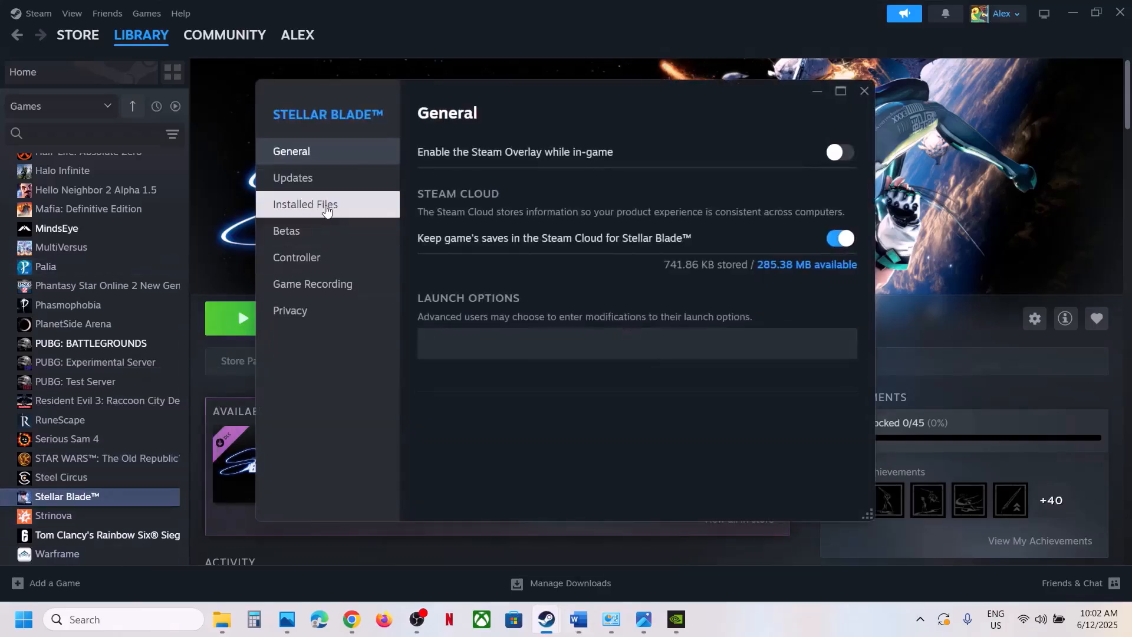
{"action": "left_click", "coordinate": [306, 204]}
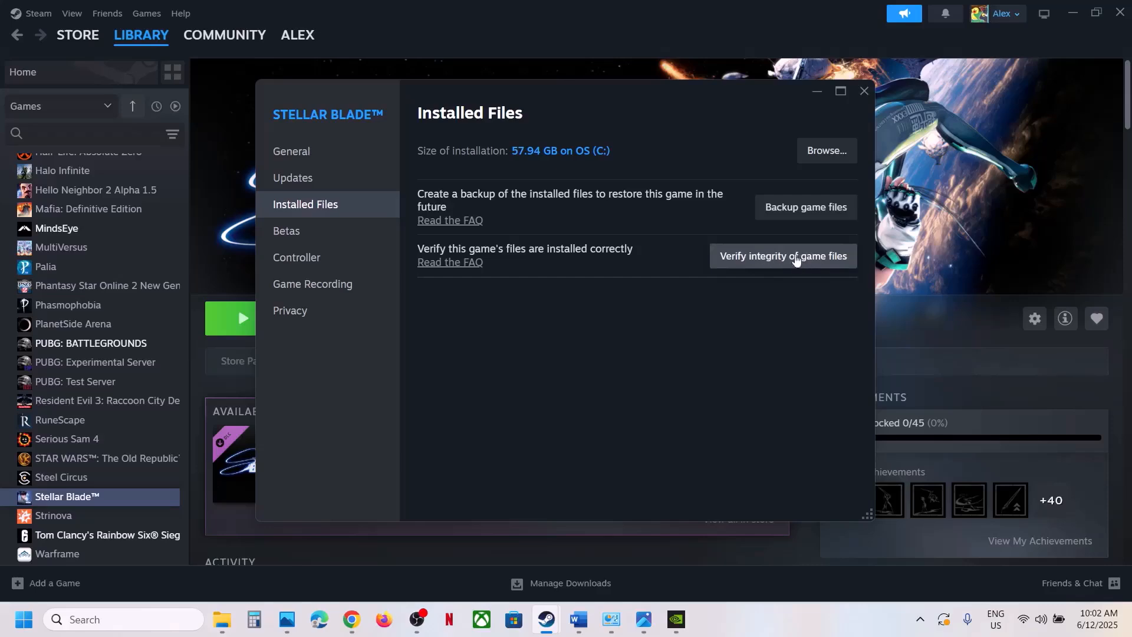
{"action": "left_click", "coordinate": [865, 92]}
Step: Return to the Word document and highlight the Visual C++ download link in Step 16
{"action": "left_click", "coordinate": [578, 619]}
{"action": "scroll", "coordinate": [440, 417], "scroll_direction": "down", "scroll_amount": 3}
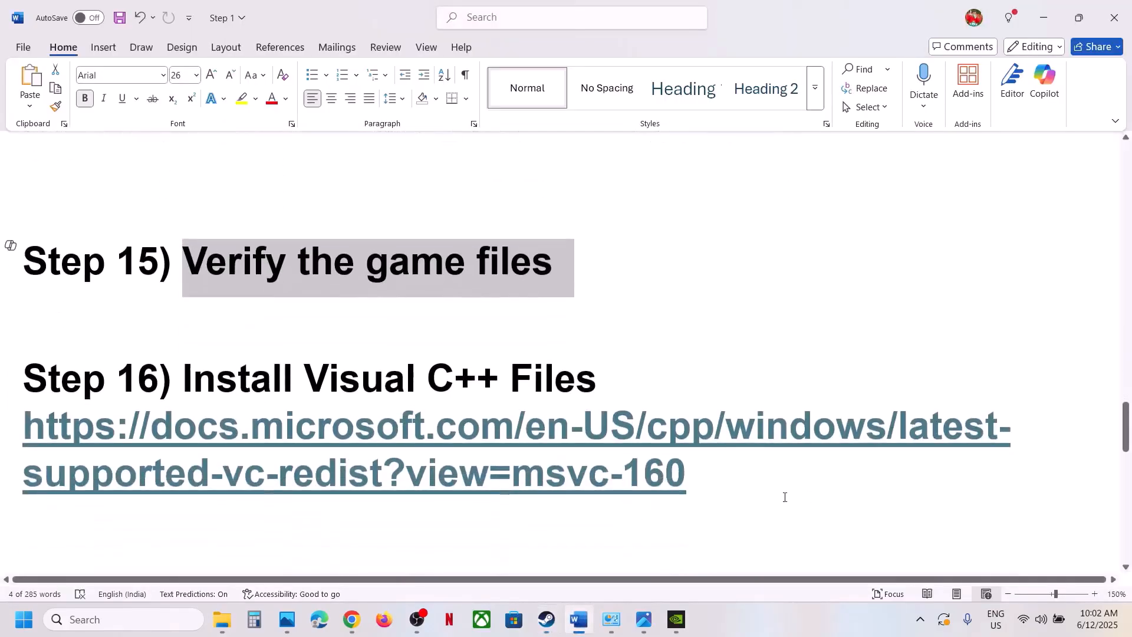
{"action": "left_click_drag", "start_coordinate": [739, 475], "coordinate": [7, 427]}
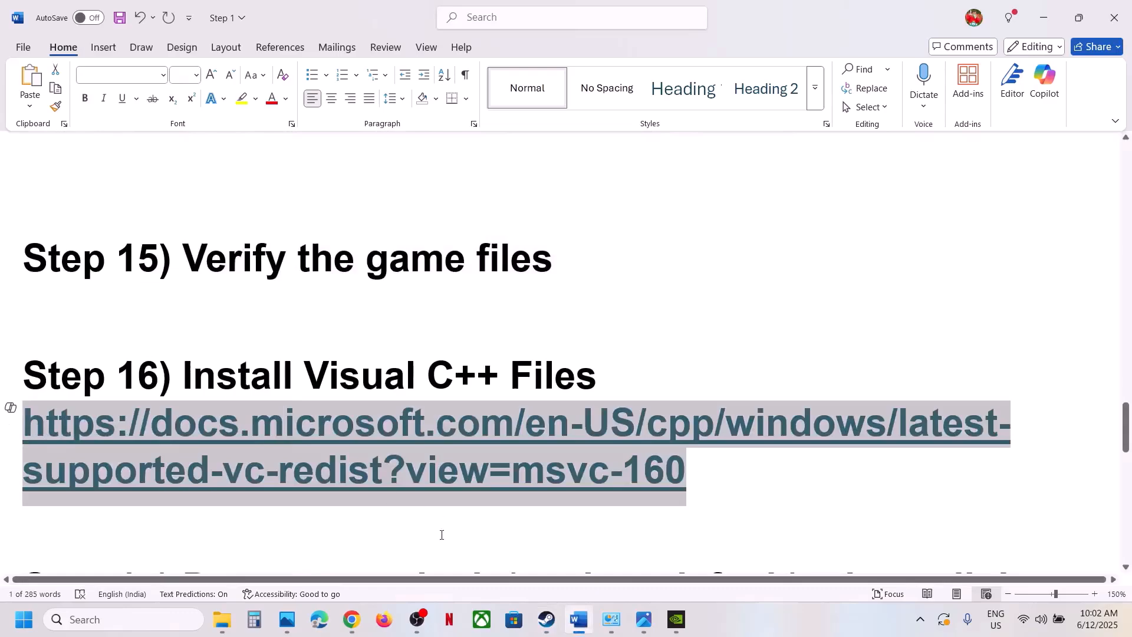
Step: Switch to Chrome and load learn.microsoft.com/en-us/cpp/windows/latest-supported-vc-redist?view=msvc-160 in the empty new tab
{"action": "left_click", "coordinate": [352, 619]}
{"action": "left_click", "coordinate": [391, 14]}
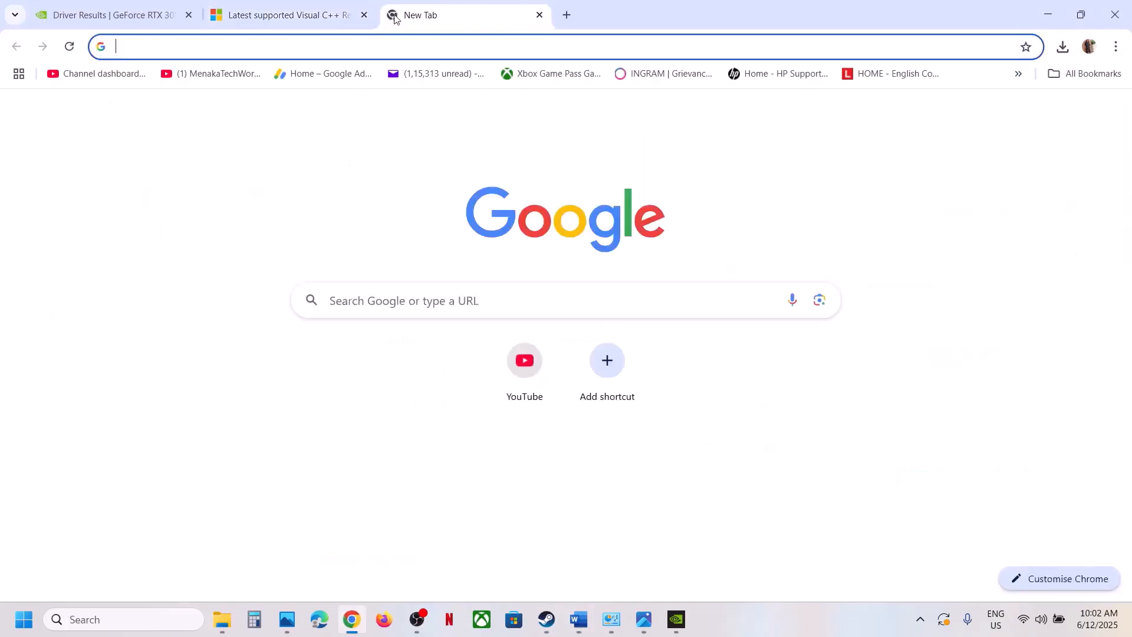
{"action": "type", "text": "learn.microsoft.com/en-us/cpp/windows/latest-supported-vc-redist?view=msvc-160"}
{"action": "key", "text": "Return"}
Step: Find the Visual Studio 2015, 2017, 2019, and 2022 download table and highlight its X64 and X86 architectures
{"action": "scroll", "coordinate": [471, 383], "scroll_direction": "down", "scroll_amount": 9}
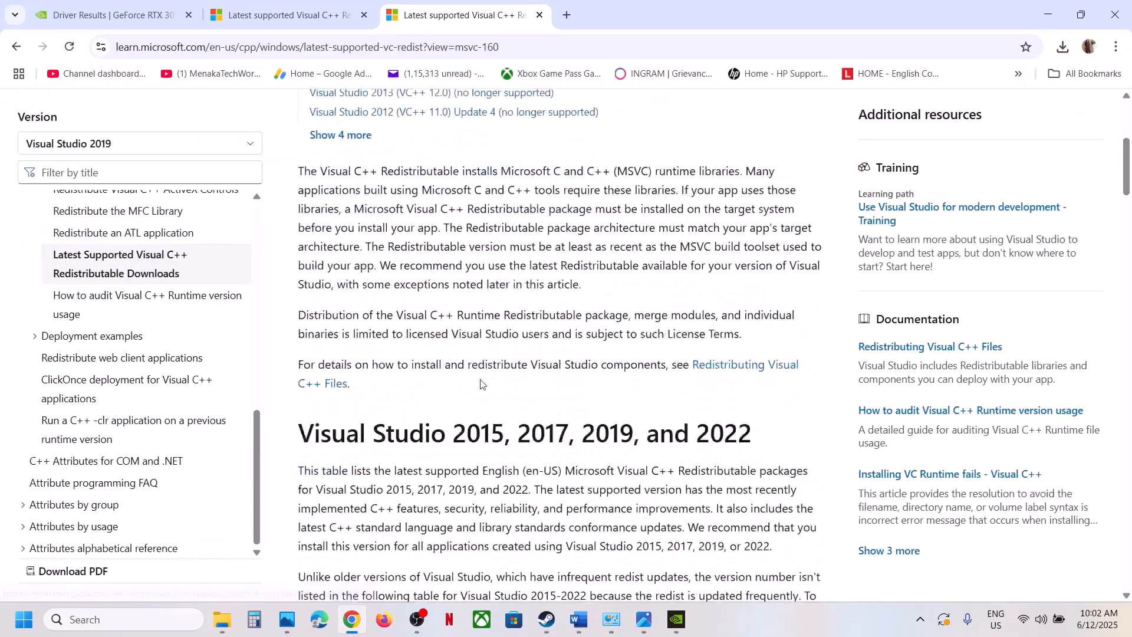
{"action": "left_click_drag", "start_coordinate": [351, 246], "coordinate": [715, 236]}
{"action": "scroll", "coordinate": [358, 286], "scroll_direction": "down", "scroll_amount": 8}
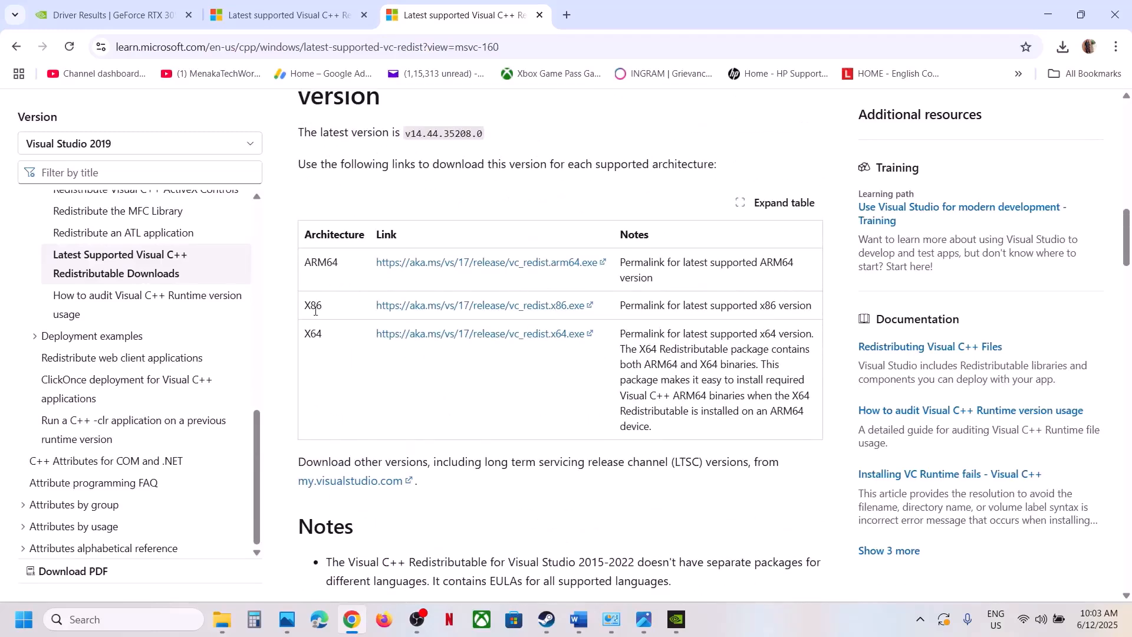
{"action": "double_click", "coordinate": [313, 333]}
{"action": "double_click", "coordinate": [313, 305]}
Step: Download vc_redist.x86.exe, run it and start repairing the x86 Redistributable
{"action": "left_click", "coordinate": [481, 306]}
{"action": "left_click", "coordinate": [1091, 74]}
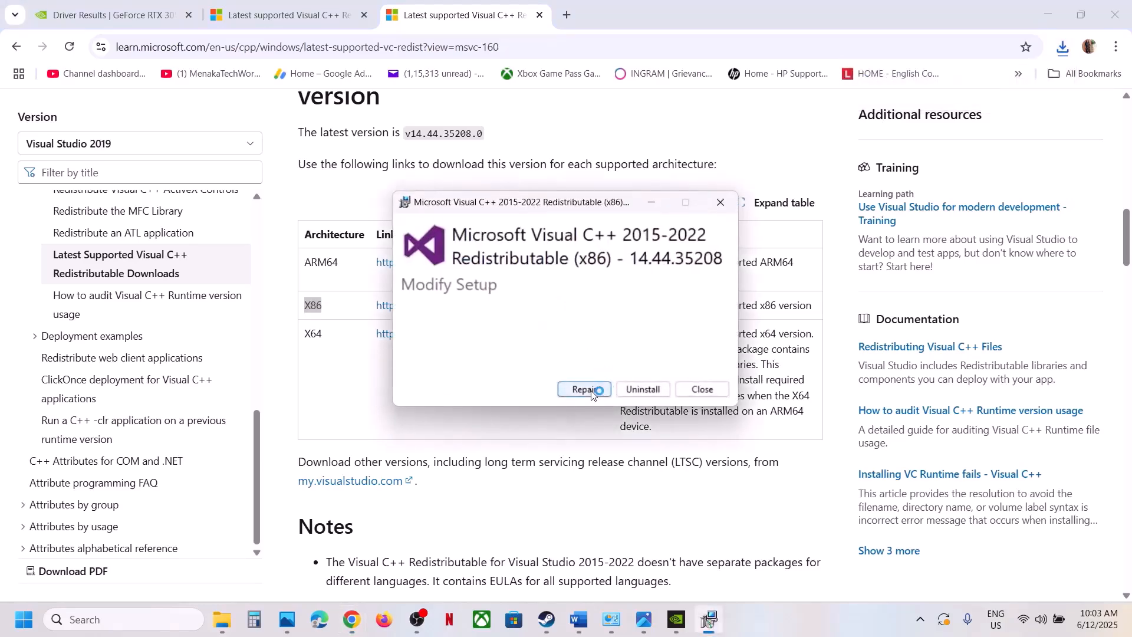
{"action": "left_click", "coordinate": [584, 390]}
Step: Download vc_redist.x64.exe from the X64 row, run it and start repairing the x64 Redistributable
{"action": "left_click", "coordinate": [534, 412]}
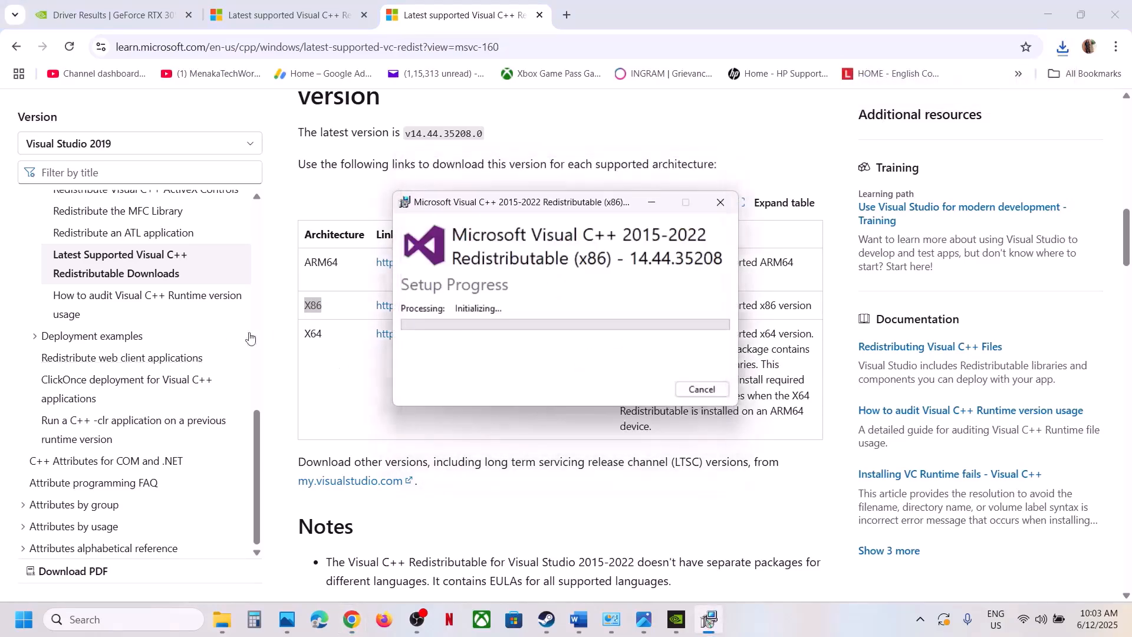
{"action": "double_click", "coordinate": [315, 335]}
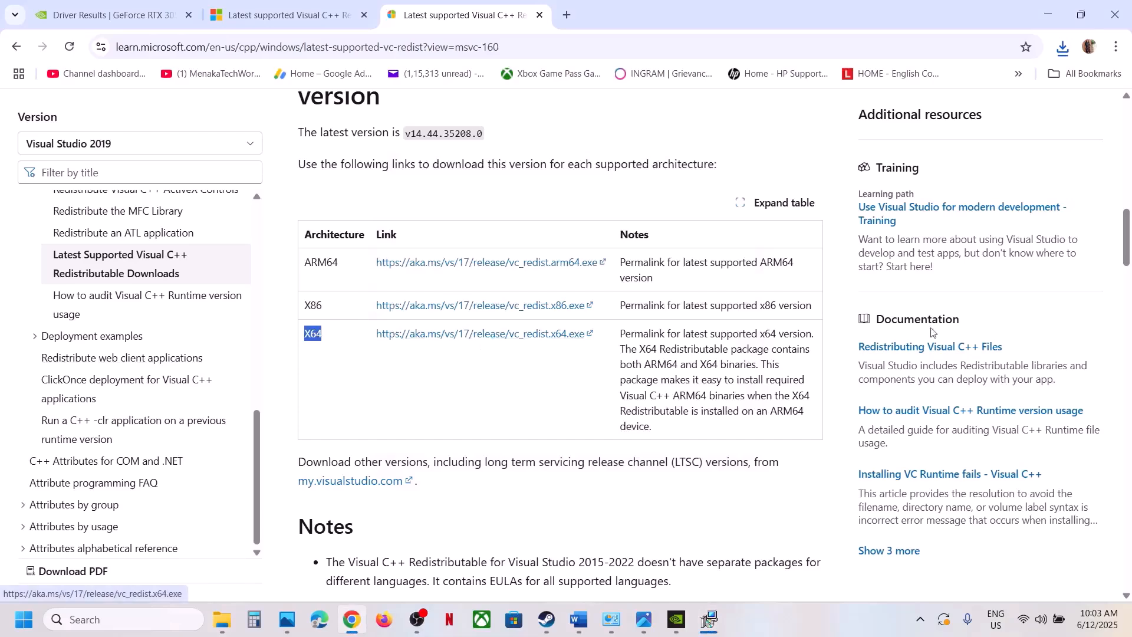
{"action": "left_click", "coordinate": [1063, 47]}
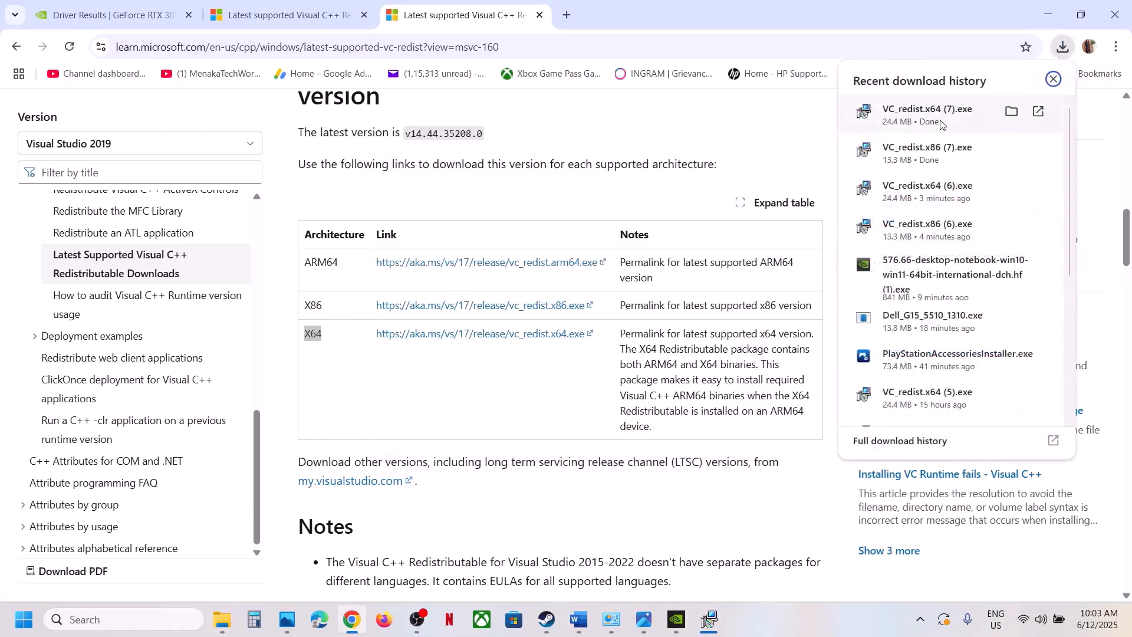
{"action": "left_click", "coordinate": [943, 115]}
{"action": "left_click", "coordinate": [581, 387]}
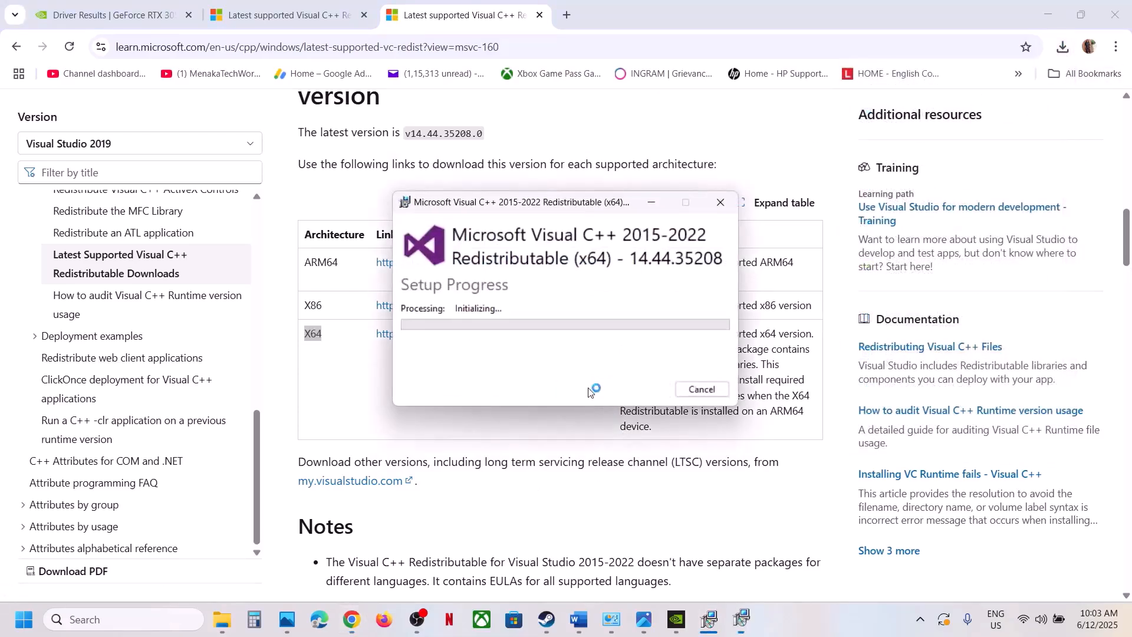
Step: Close the finished x64 and x86 Redistributable setups and show the Windows power options for restarting
{"action": "left_click", "coordinate": [511, 424]}
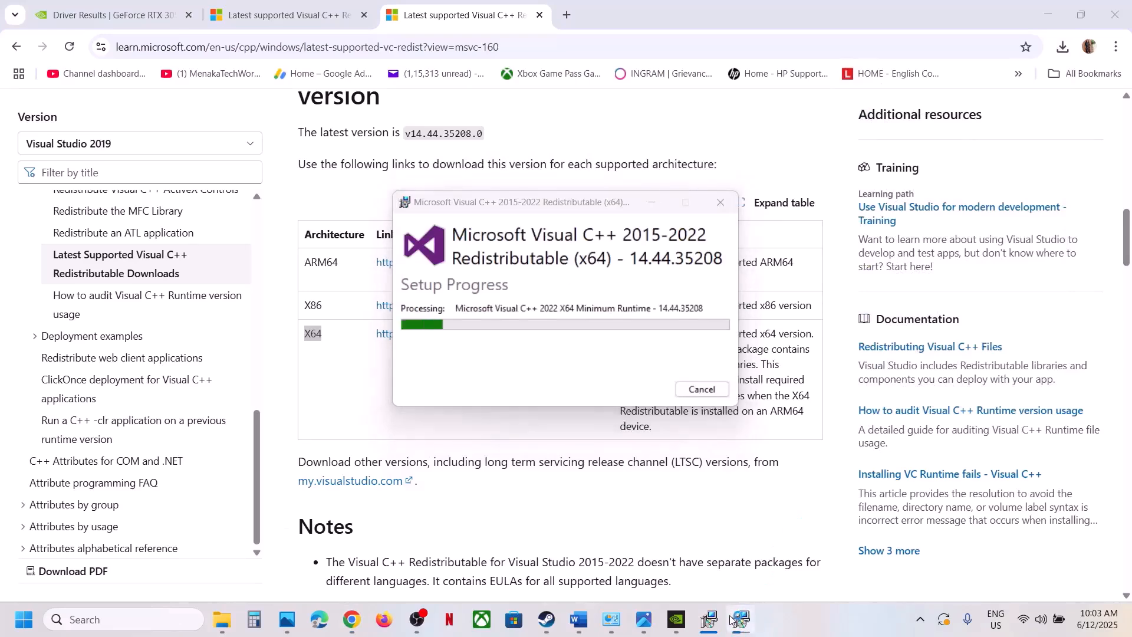
{"action": "left_click_drag", "start_coordinate": [592, 202], "coordinate": [468, 230]}
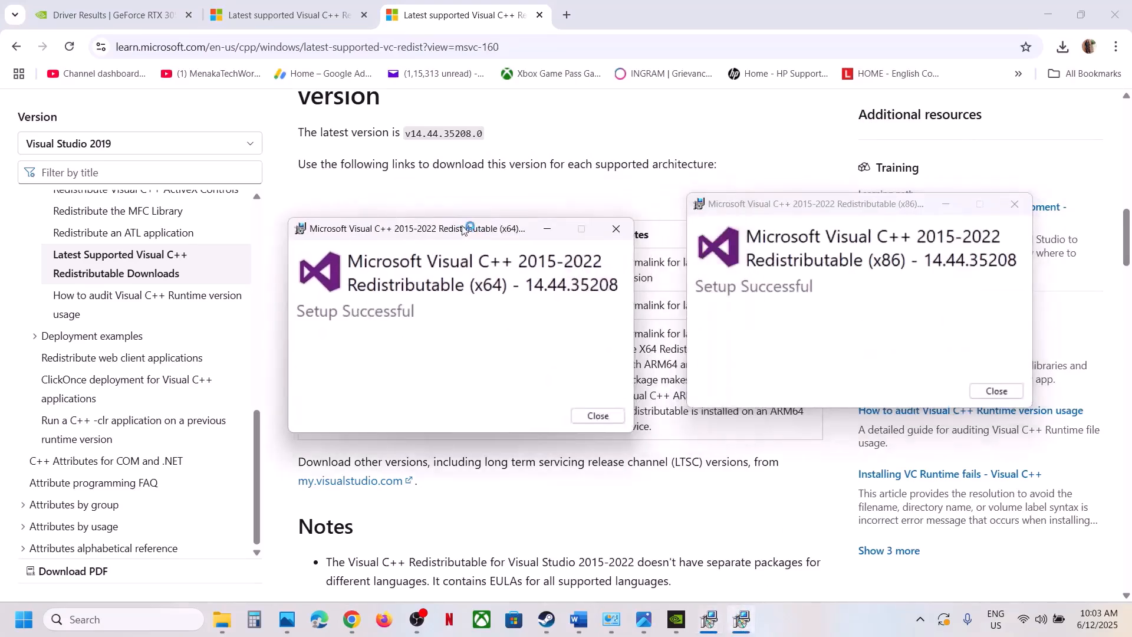
{"action": "left_click", "coordinate": [589, 411]}
{"action": "left_click", "coordinate": [996, 391]}
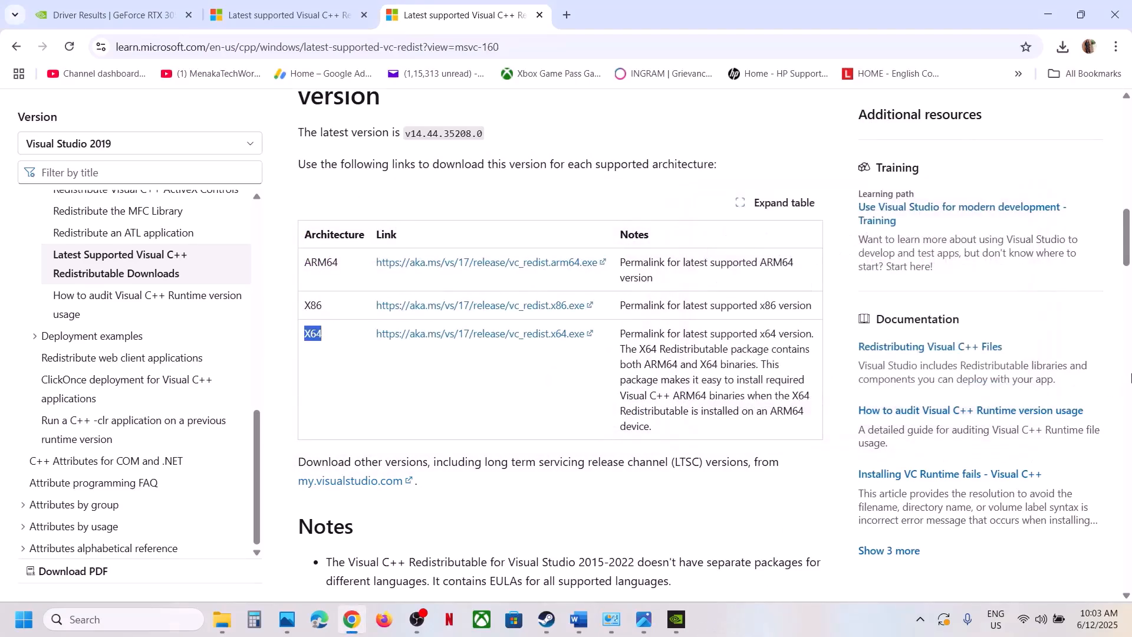
{"action": "left_click", "coordinate": [23, 624]}
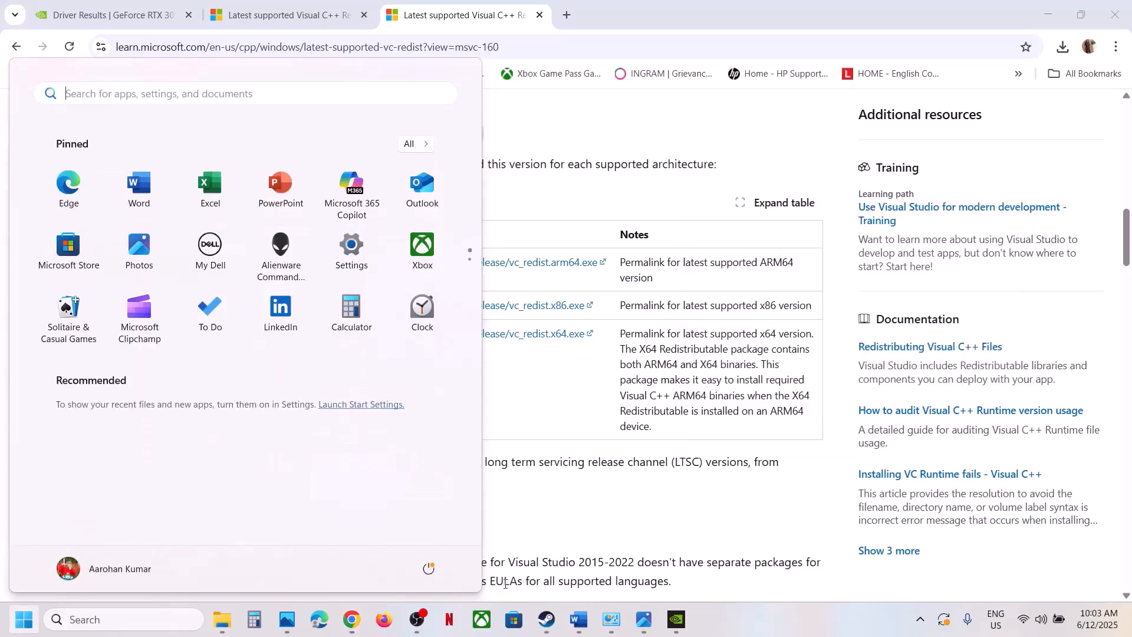
{"action": "left_click", "coordinate": [430, 570]}
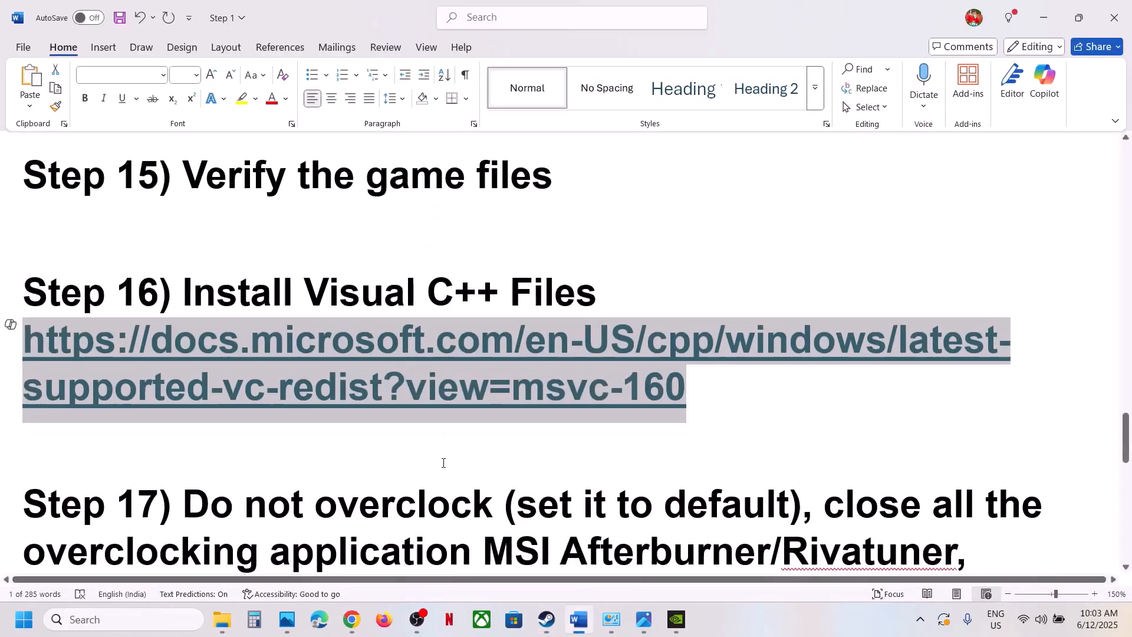
Step: Highlight Step 17's instructions in the Word document on closing overclocking applications such as MSI Afterburner/Rivatuner and disabling Steam Overlay
{"action": "scroll", "coordinate": [444, 463], "scroll_direction": "down", "scroll_amount": 3}
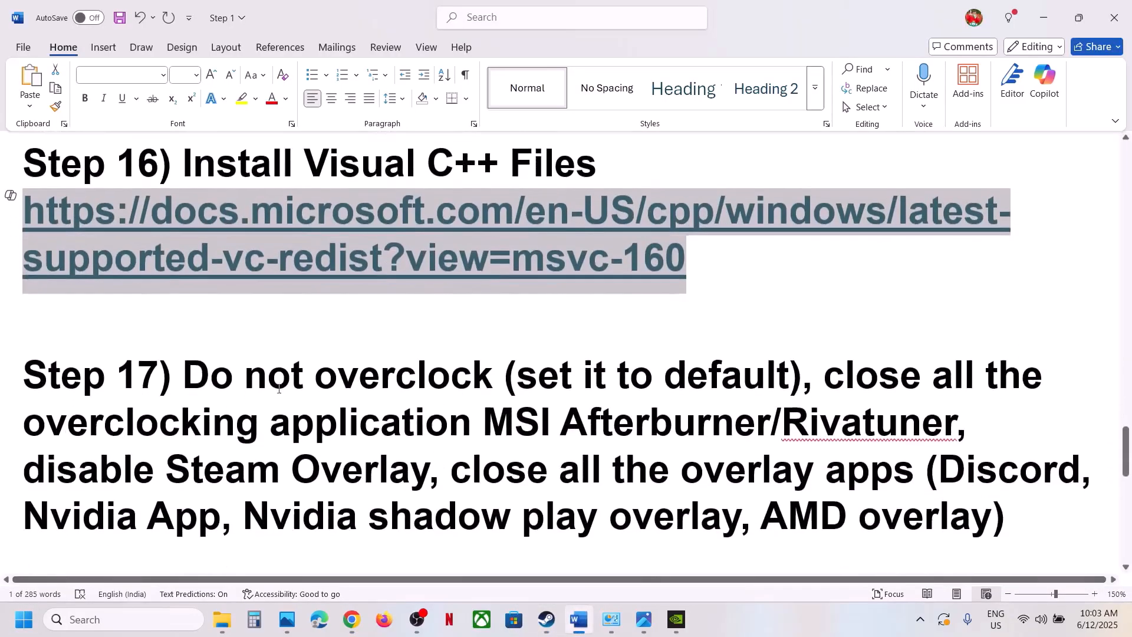
{"action": "scroll", "coordinate": [195, 376], "scroll_direction": "down", "scroll_amount": 1}
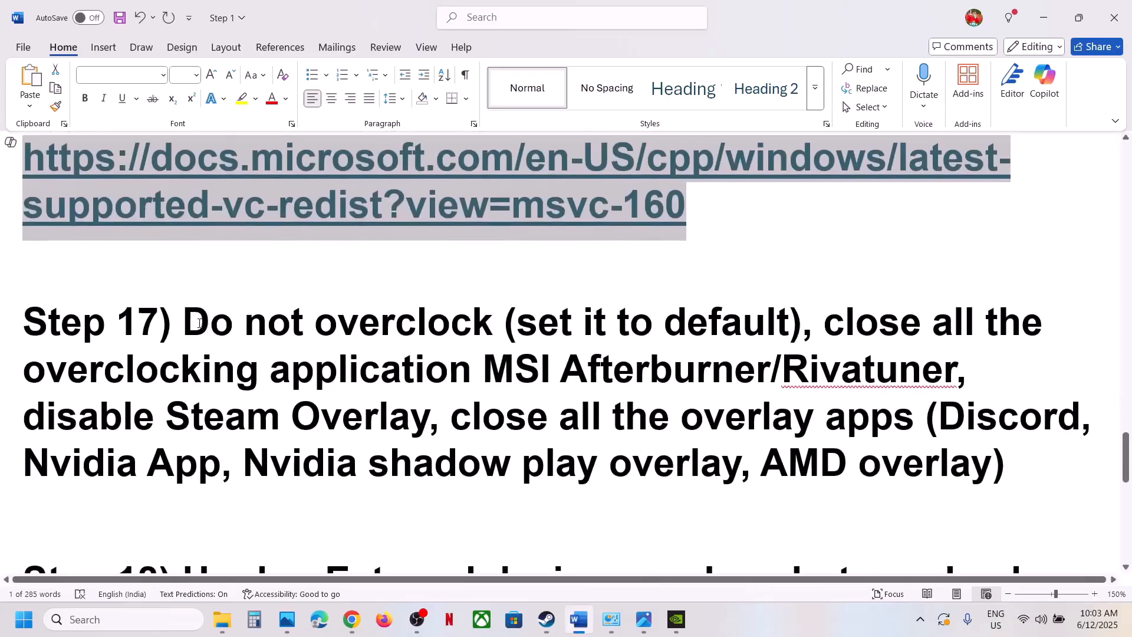
{"action": "left_click_drag", "start_coordinate": [200, 323], "coordinate": [773, 366]}
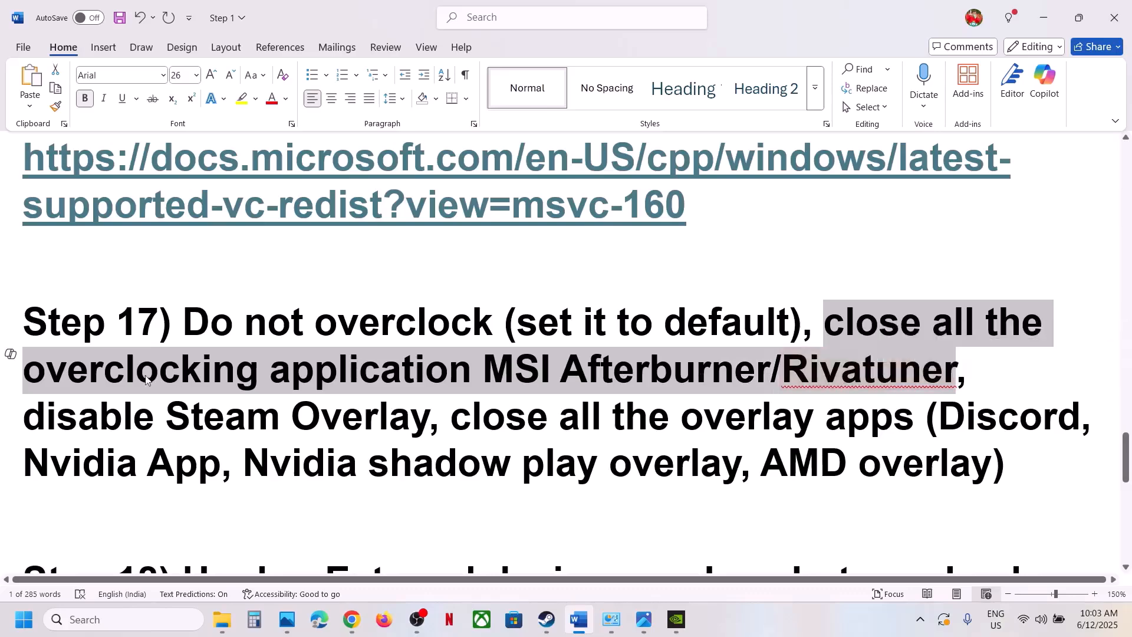
{"action": "left_click", "coordinate": [89, 377]}
{"action": "left_click_drag", "start_coordinate": [23, 371], "coordinate": [483, 372]}
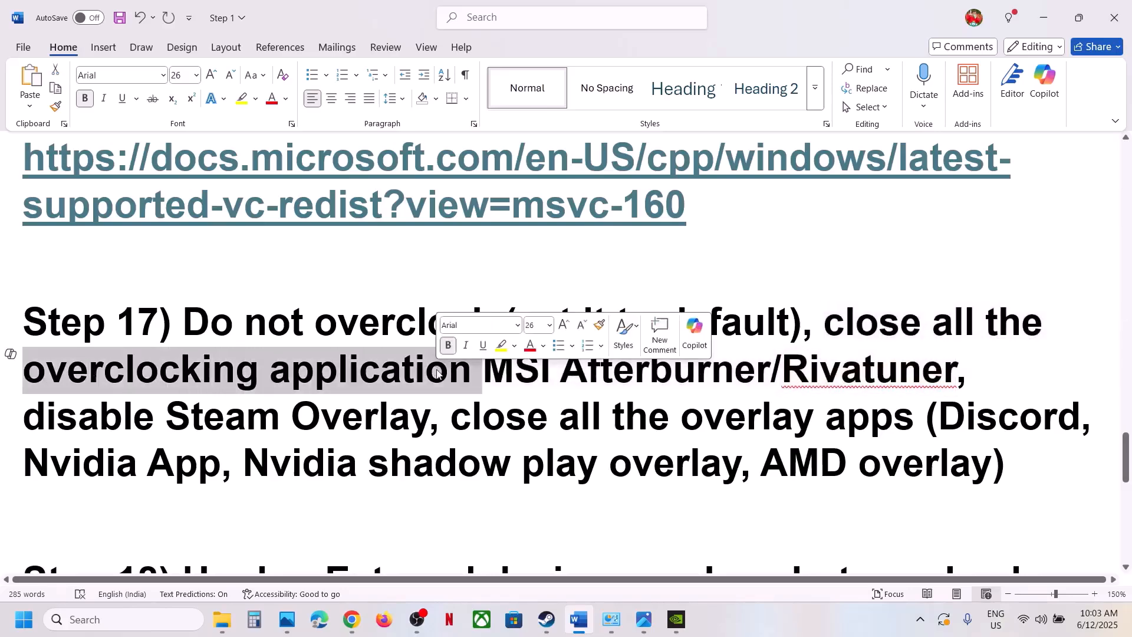
{"action": "scroll", "coordinate": [422, 434], "scroll_direction": "down", "scroll_amount": 1}
{"action": "left_click_drag", "start_coordinate": [24, 374], "coordinate": [280, 373]}
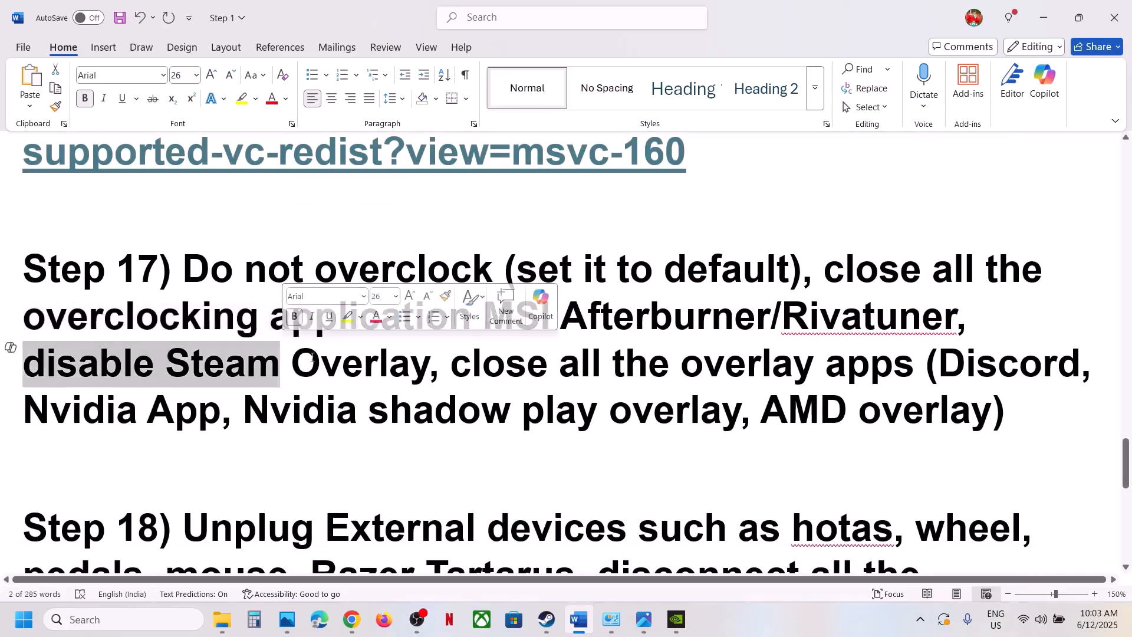
Step: Switch to Steam and disable the Steam Overlay while in-game in Stellar Blade's properties
{"action": "left_click", "coordinate": [555, 620]}
{"action": "right_click", "coordinate": [92, 498]}
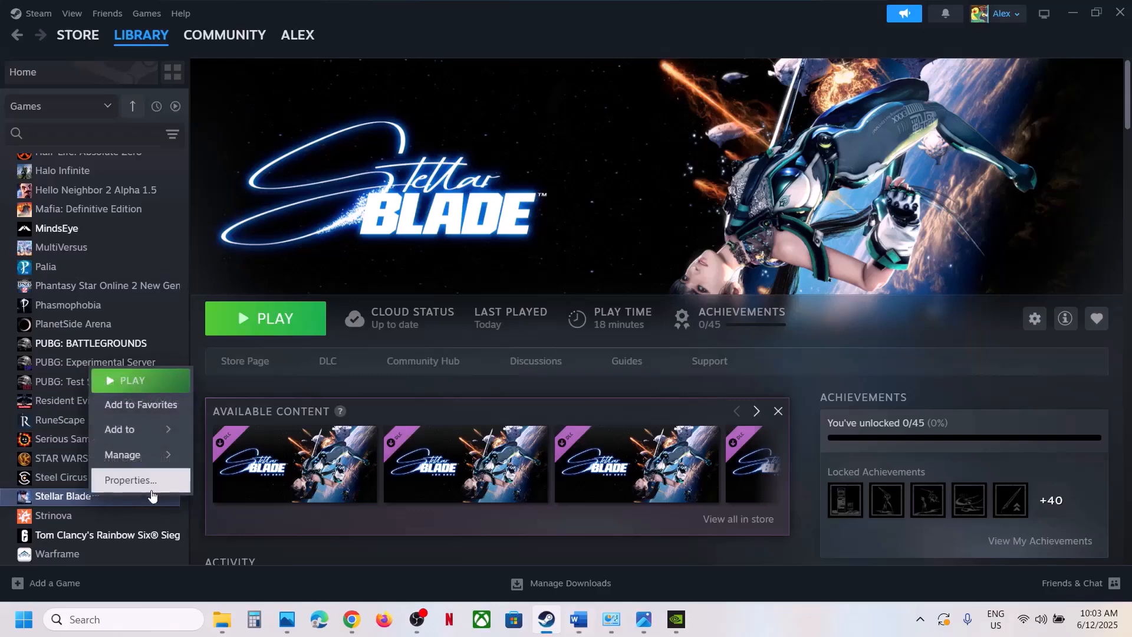
{"action": "left_click", "coordinate": [115, 478]}
{"action": "left_click", "coordinate": [849, 152]}
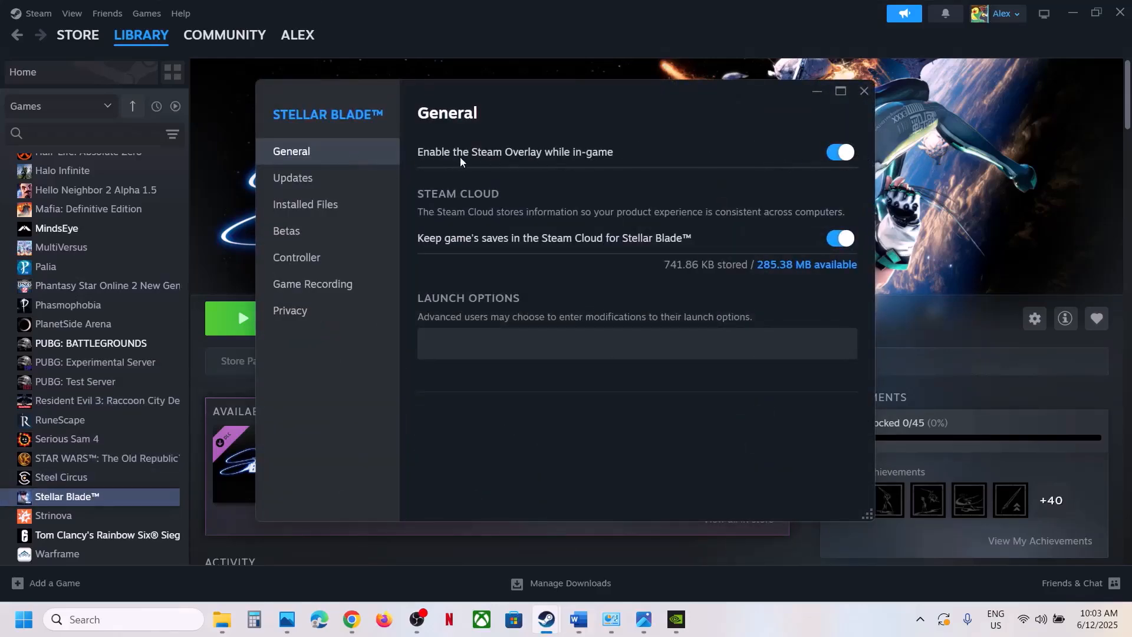
{"action": "left_click", "coordinate": [838, 157]}
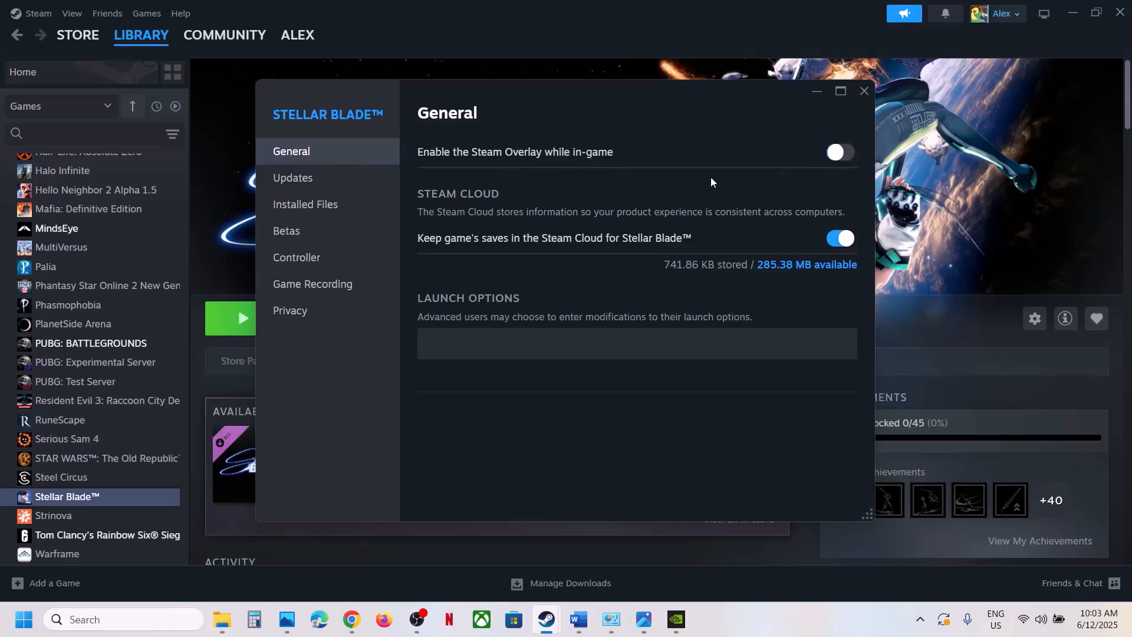
{"action": "left_click", "coordinate": [864, 91]}
Step: Highlight Step 17's overlay apps in the Word document, and check the NVIDIA overlay setting before closing the NVIDIA App
{"action": "left_click", "coordinate": [579, 619]}
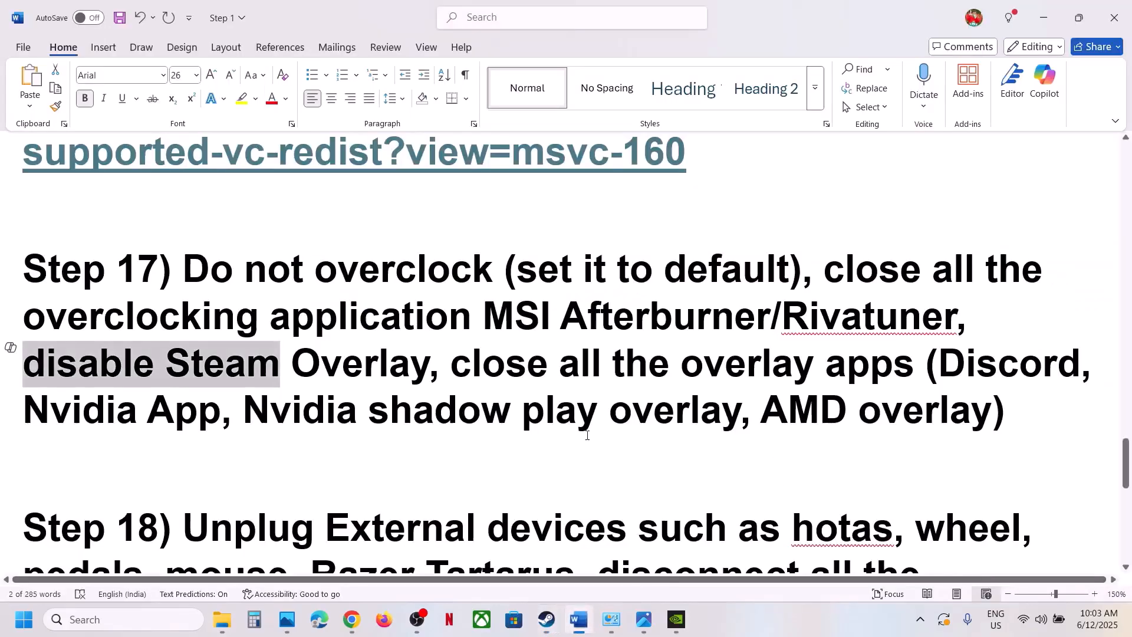
{"action": "double_click", "coordinate": [982, 370]}
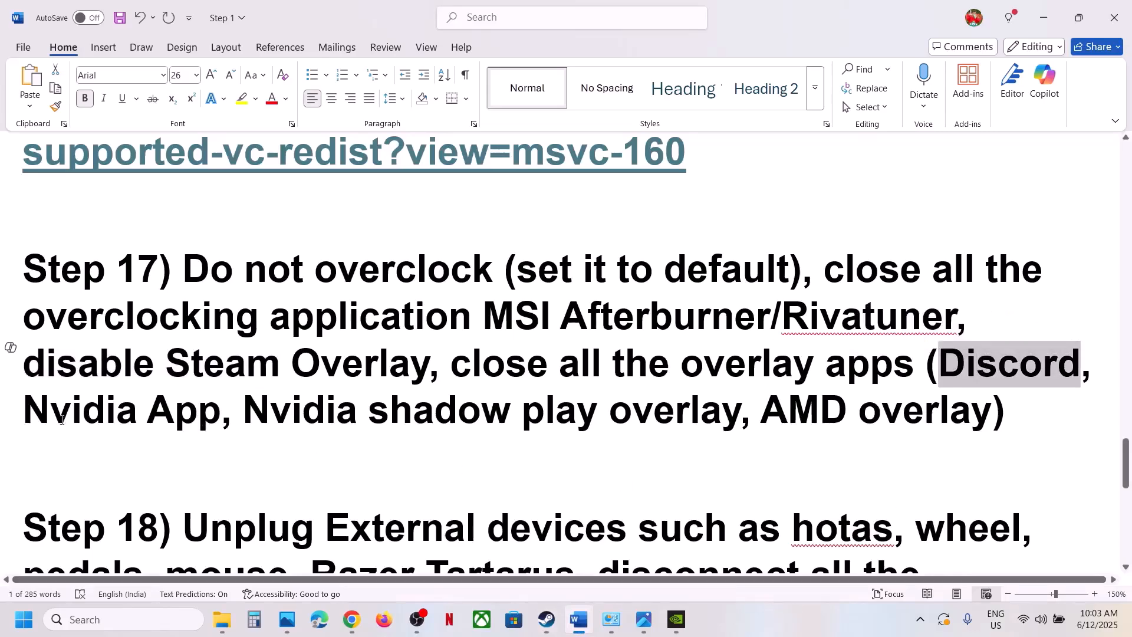
{"action": "left_click_drag", "start_coordinate": [62, 419], "coordinate": [354, 420]}
{"action": "left_click", "coordinate": [678, 619]}
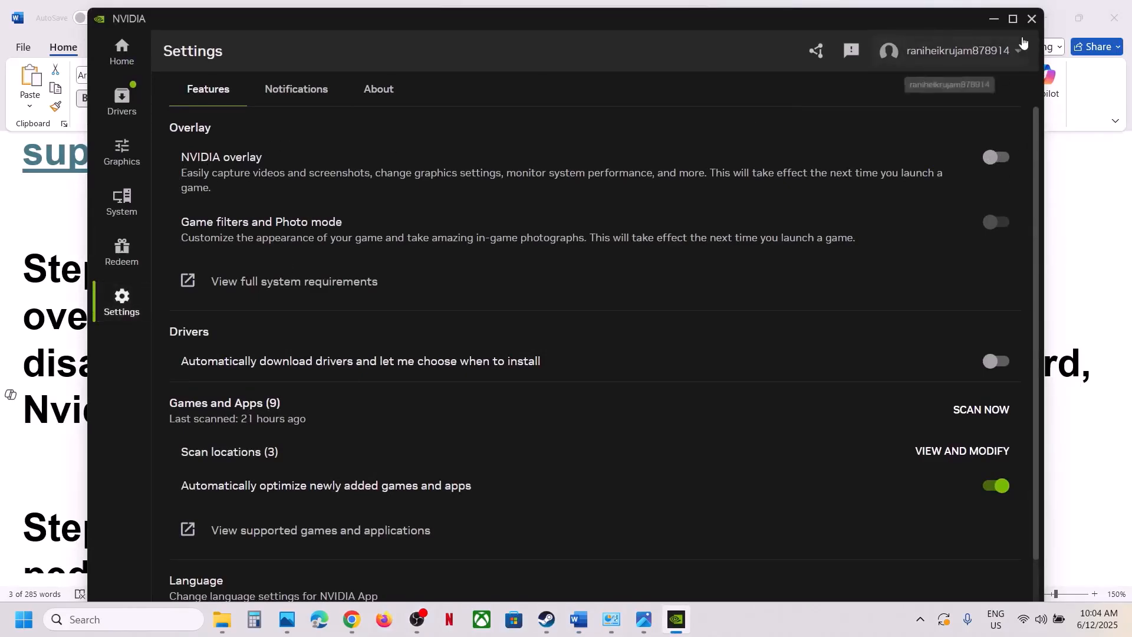
{"action": "left_click", "coordinate": [1031, 20]}
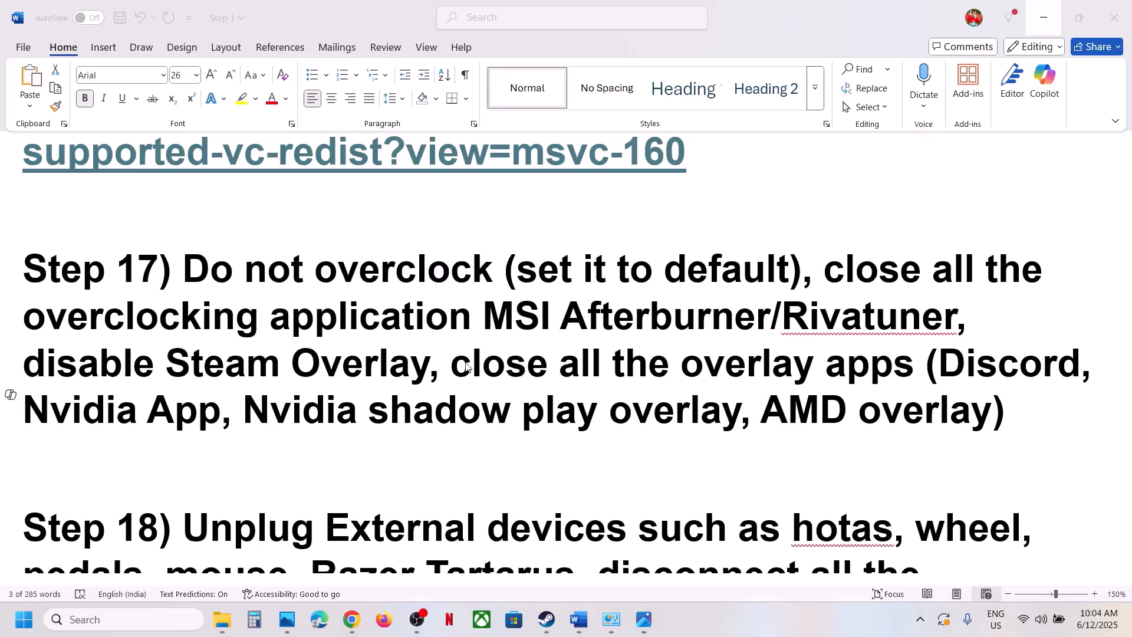
{"action": "left_click_drag", "start_coordinate": [480, 370], "coordinate": [1101, 413]}
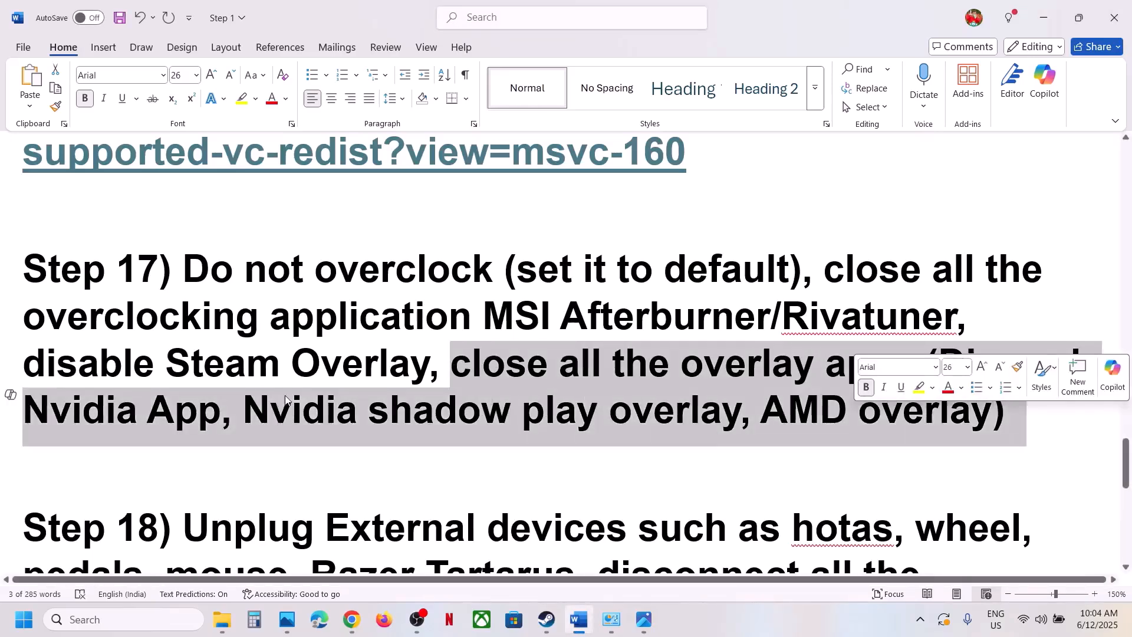
Step: Highlight Step 18's instructions on unplugging external devices, turning off Razer Synapse and other third-party software, and removing the undervolt
{"action": "scroll", "coordinate": [285, 400], "scroll_direction": "down", "scroll_amount": 5}
{"action": "left_click_drag", "start_coordinate": [187, 276], "coordinate": [728, 353]}
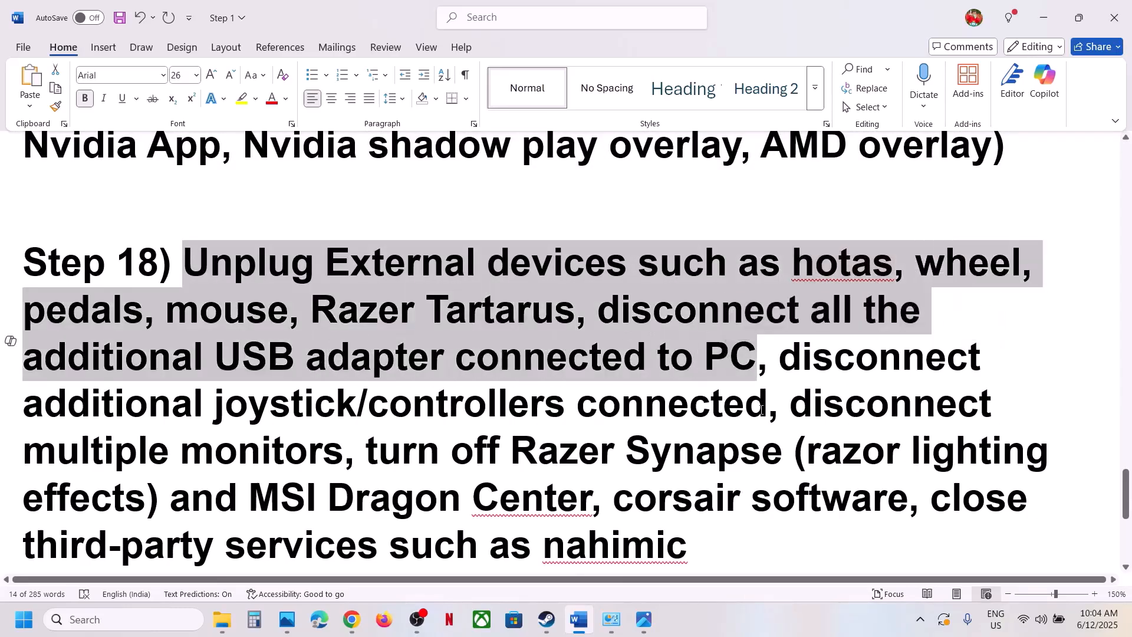
{"action": "scroll", "coordinate": [728, 352], "scroll_direction": "down", "scroll_amount": 1}
{"action": "left_click_drag", "start_coordinate": [777, 303], "coordinate": [787, 354]}
{"action": "scroll", "coordinate": [790, 330], "scroll_direction": "down", "scroll_amount": 1}
{"action": "left_click", "coordinate": [792, 307]}
{"action": "left_click_drag", "start_coordinate": [791, 306], "coordinate": [846, 484]}
{"action": "left_click", "coordinate": [310, 351]}
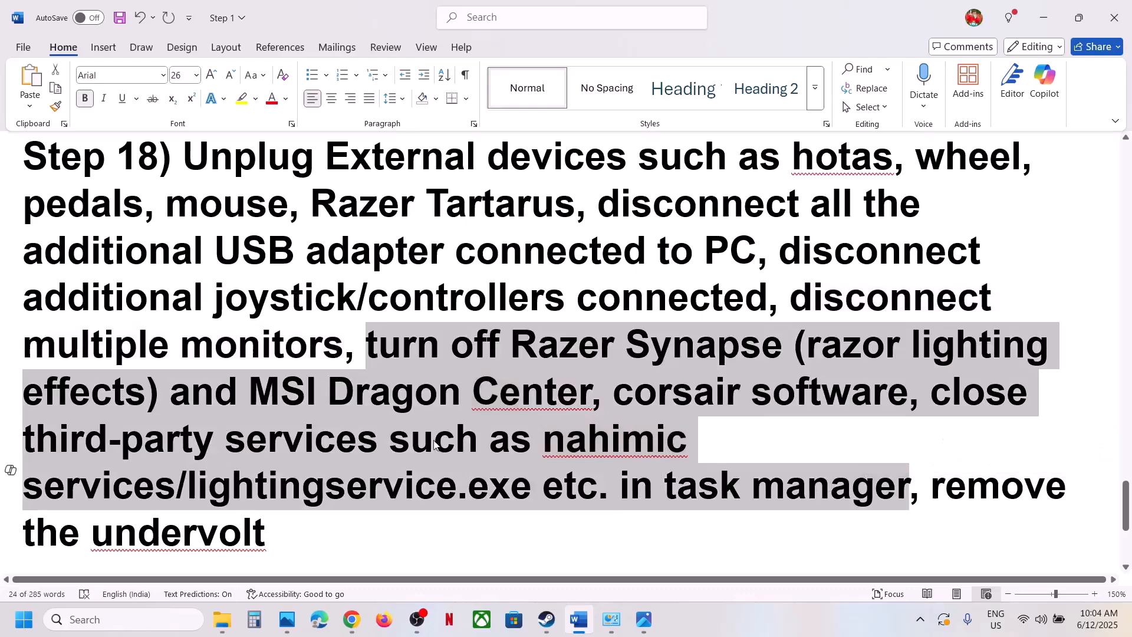
{"action": "scroll", "coordinate": [893, 397], "scroll_direction": "down", "scroll_amount": 2}
{"action": "left_click_drag", "start_coordinate": [933, 380], "coordinate": [628, 412]}
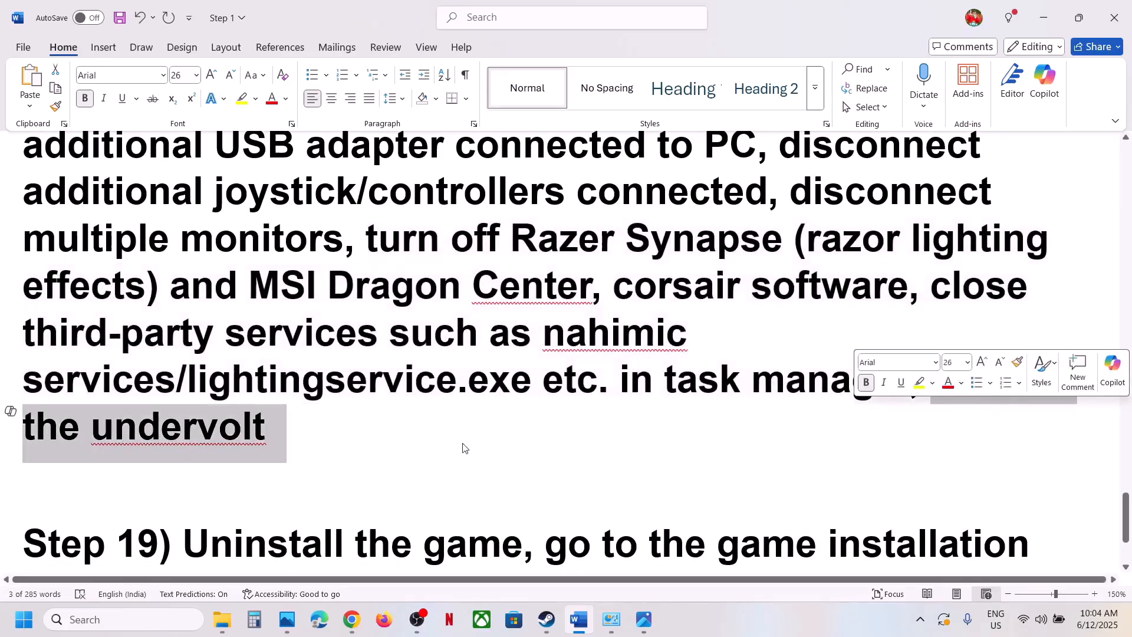
Step: Highlight Step 19's instructions on uninstalling the game, deleting its folder and reinstalling it to another SSD
{"action": "scroll", "coordinate": [463, 448], "scroll_direction": "down", "scroll_amount": 3}
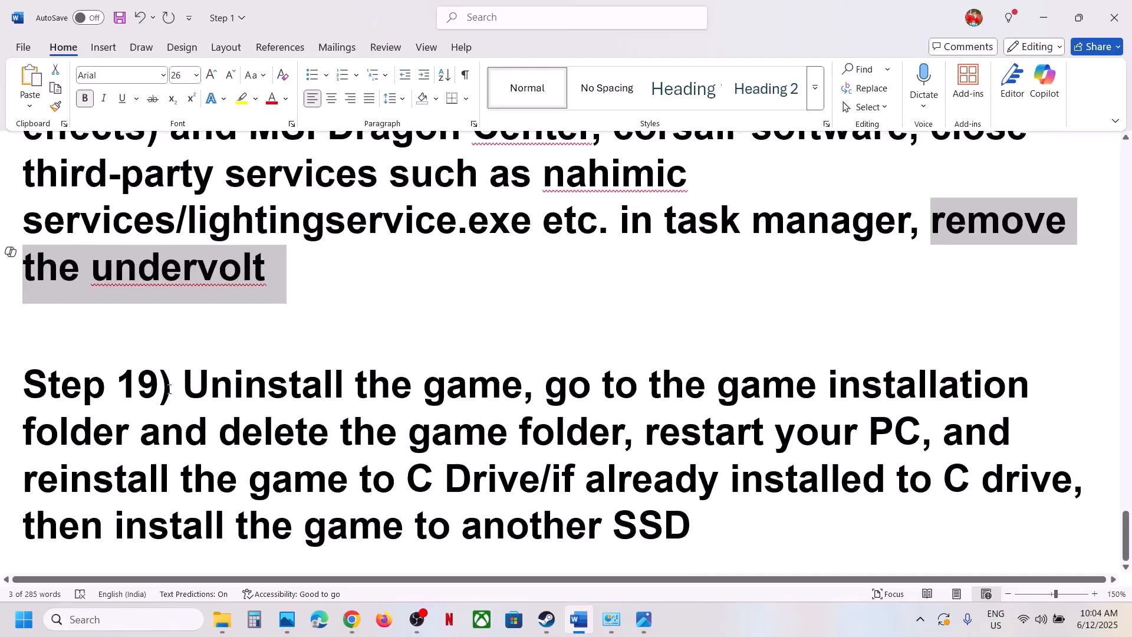
{"action": "left_click_drag", "start_coordinate": [168, 390], "coordinate": [870, 556]}
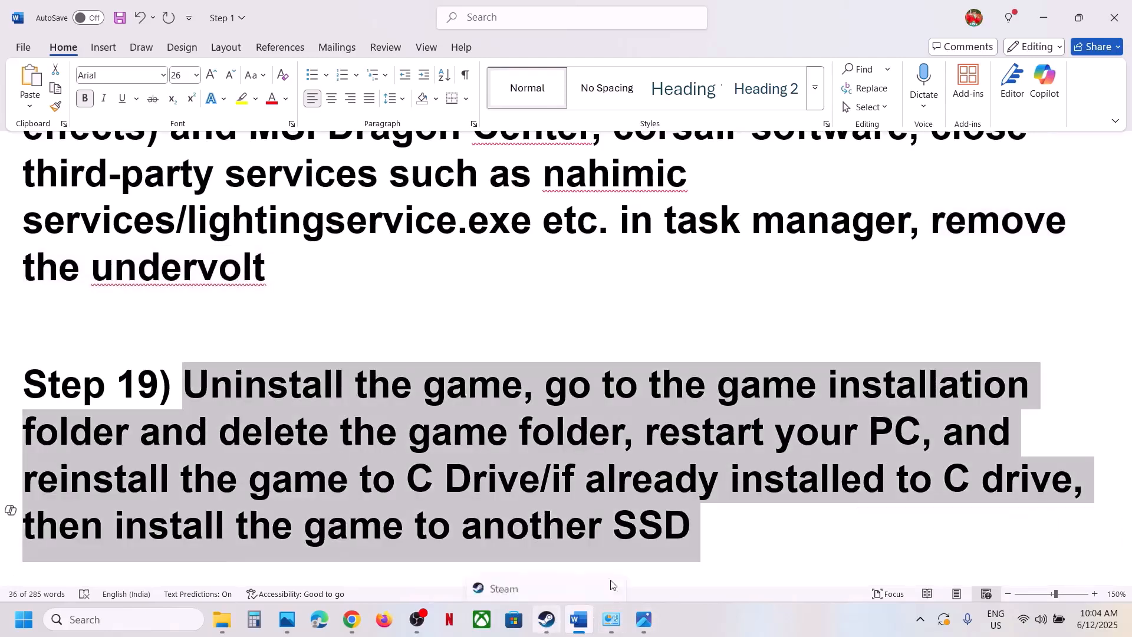
{"action": "left_click_drag", "start_coordinate": [684, 526], "coordinate": [478, 516]}
Step: Switch to Steam, show the Uninstall option among Stellar Blade's management options, and return to the Word document
{"action": "left_click", "coordinate": [581, 618]}
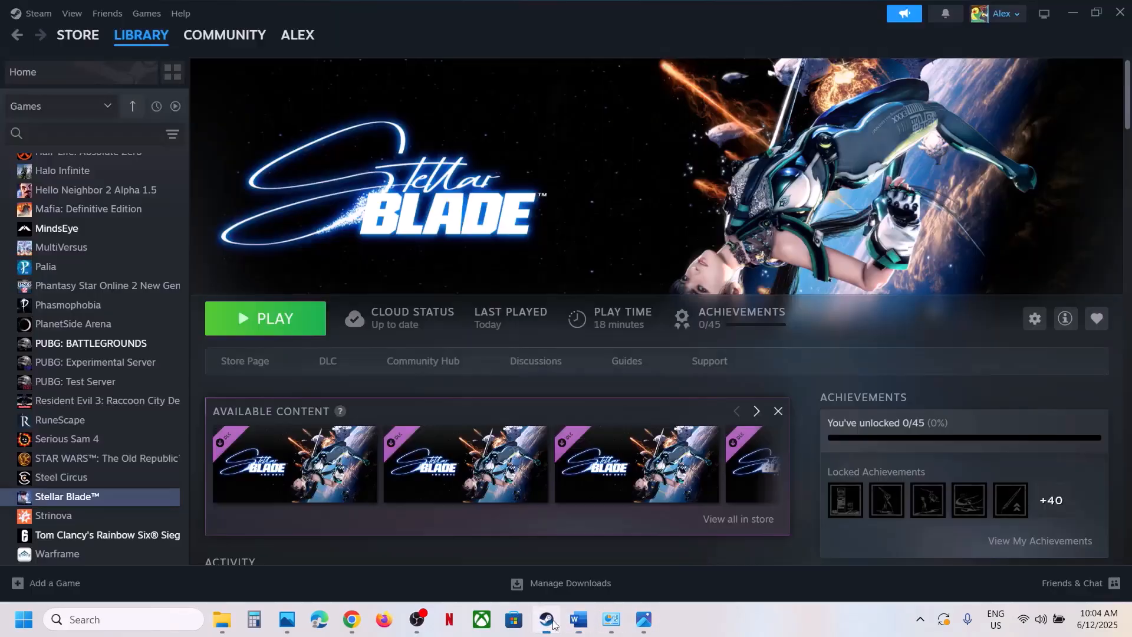
{"action": "right_click", "coordinate": [68, 497]}
{"action": "mouse_move", "coordinate": [127, 452]}
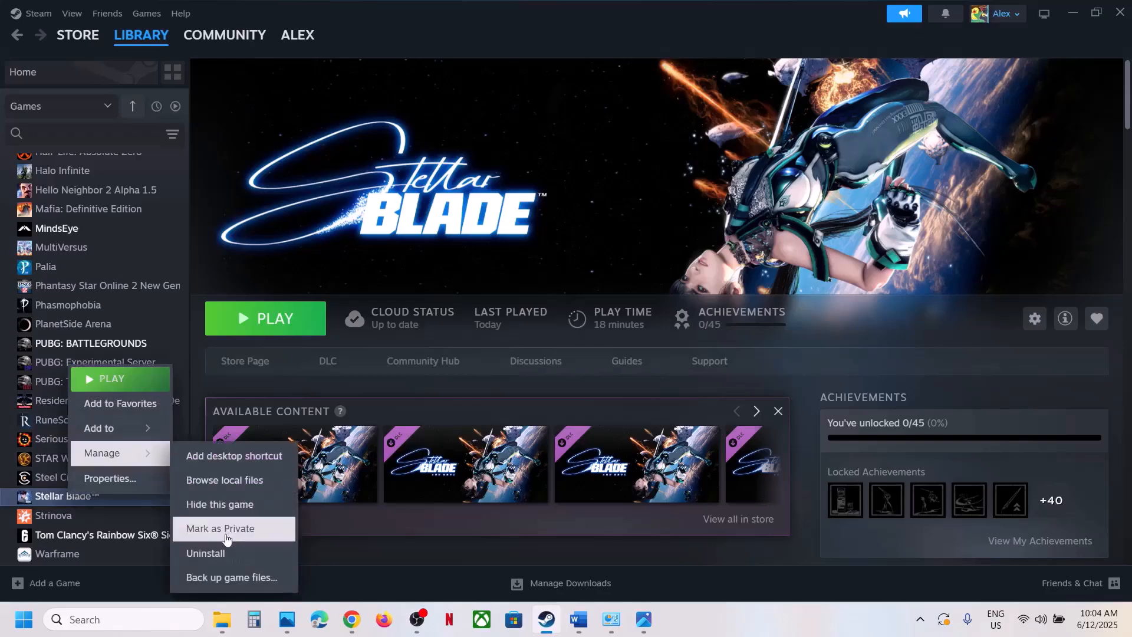
{"action": "left_click", "coordinate": [590, 628]}
{"action": "left_click", "coordinate": [590, 628]}
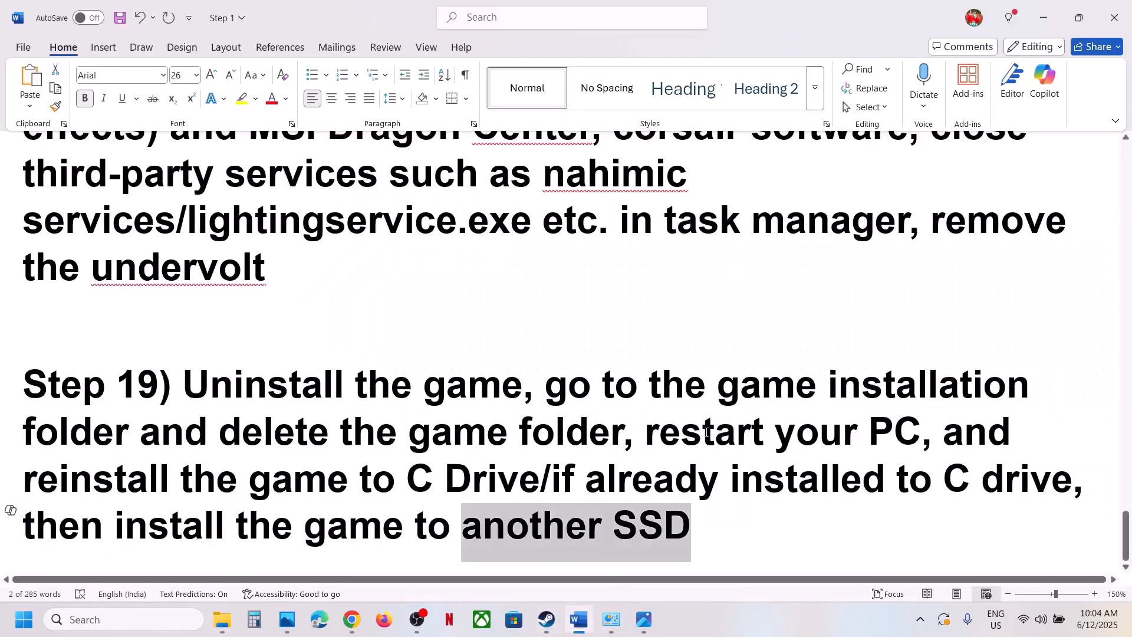
Step: Highlight Step 19's restart, C Drive reinstall and another SSD instructions one by one, and switch back to Steam
{"action": "left_click", "coordinate": [720, 439]}
{"action": "left_click_drag", "start_coordinate": [221, 437], "coordinate": [867, 433]}
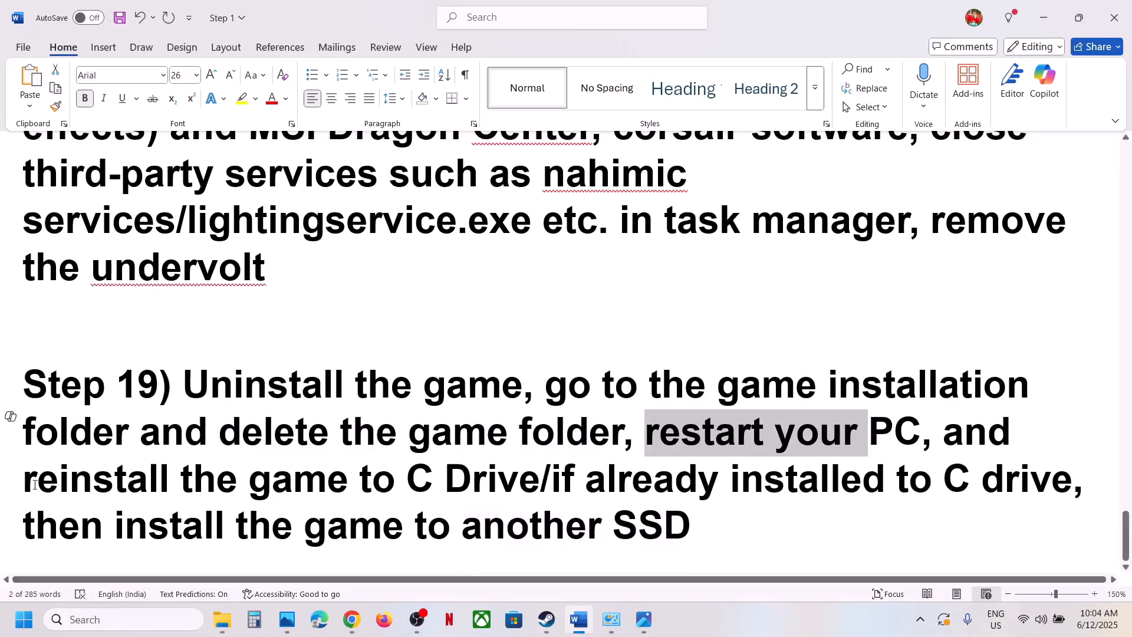
{"action": "left_click_drag", "start_coordinate": [27, 478], "coordinate": [503, 470]}
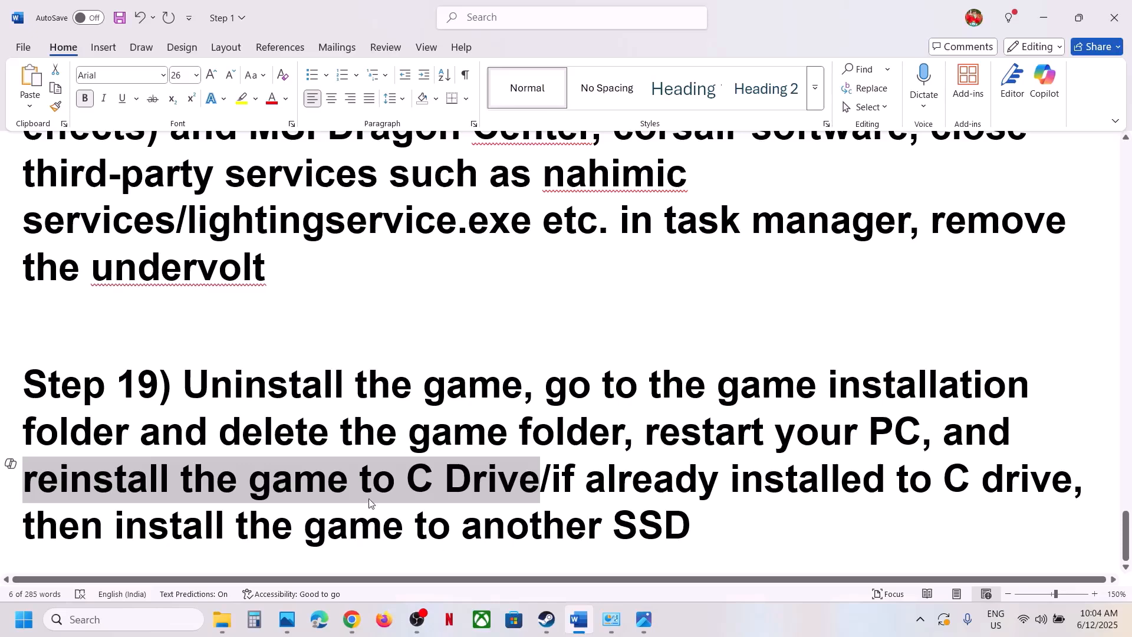
{"action": "left_click_drag", "start_coordinate": [553, 483], "coordinate": [1071, 480]}
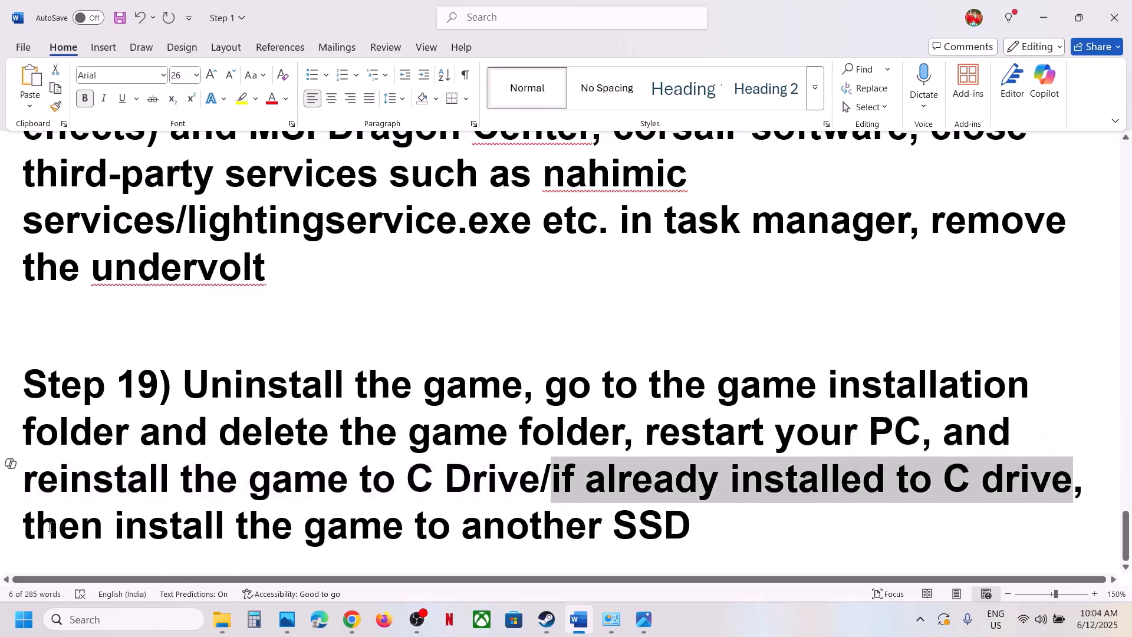
{"action": "left_click_drag", "start_coordinate": [62, 527], "coordinate": [653, 525]}
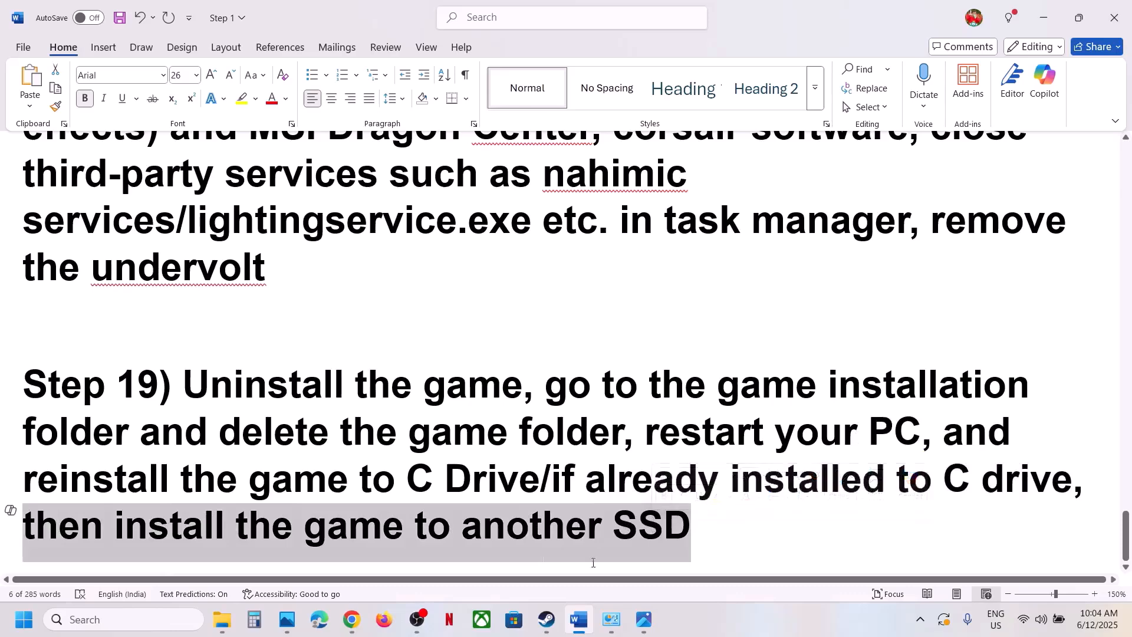
{"action": "left_click", "coordinate": [546, 619]}
{"action": "mouse_move", "coordinate": [742, 464]}
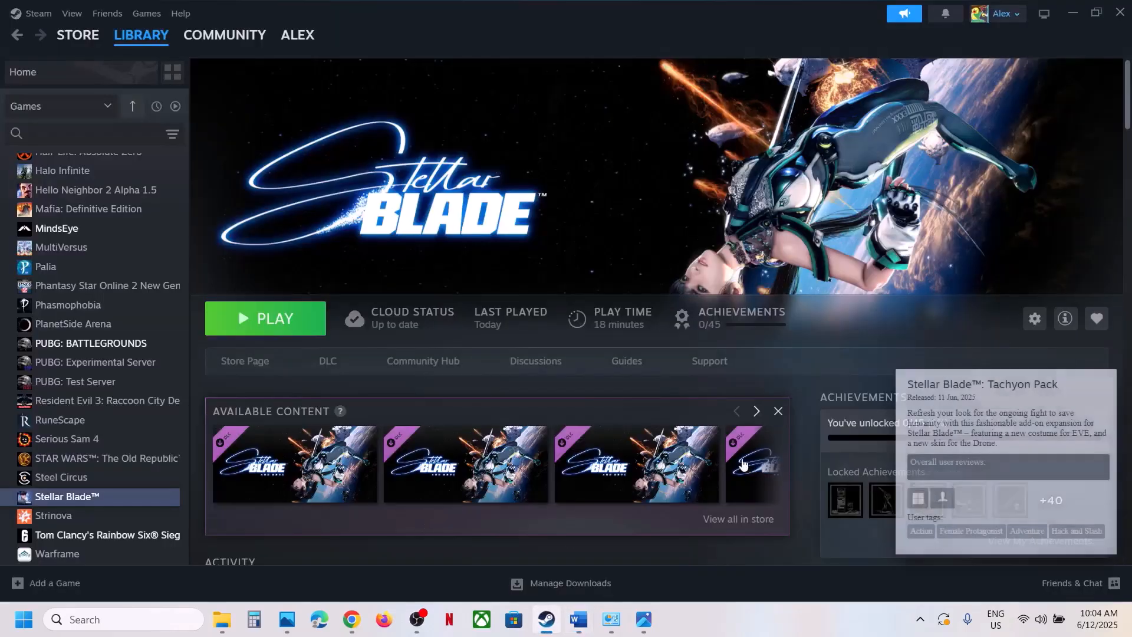